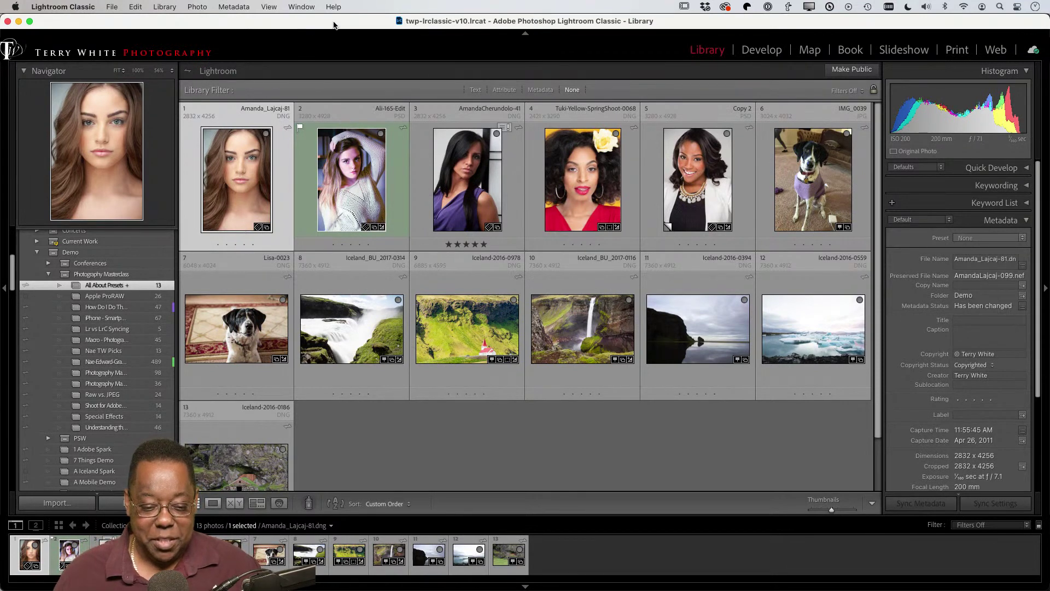
# Bring the first portrait into the Develop module and view its available profiles and the Profile Browser groups
pyautogui.click(766, 50)
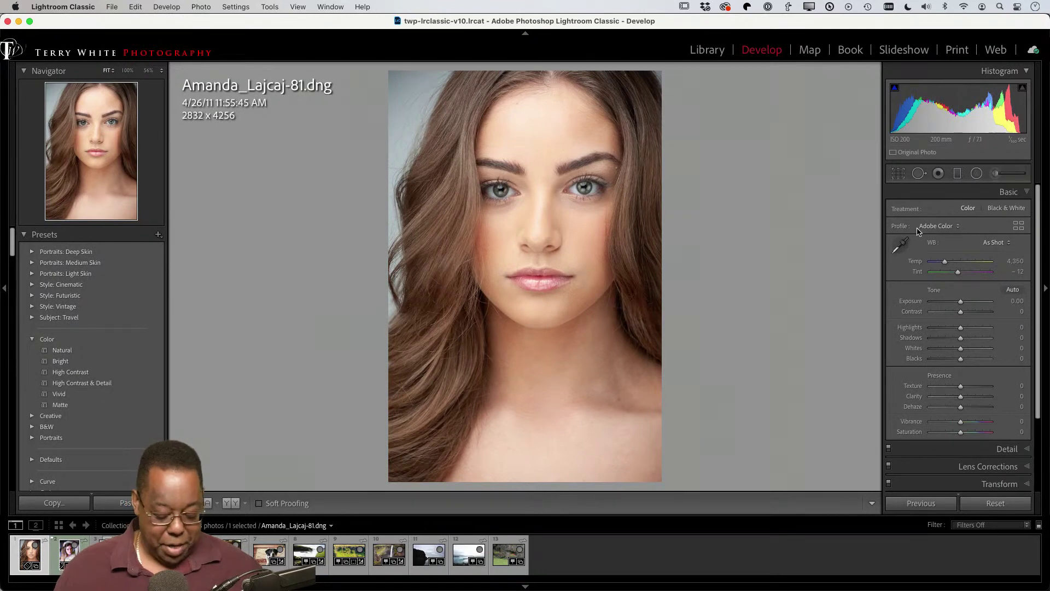
pyautogui.press('alt')
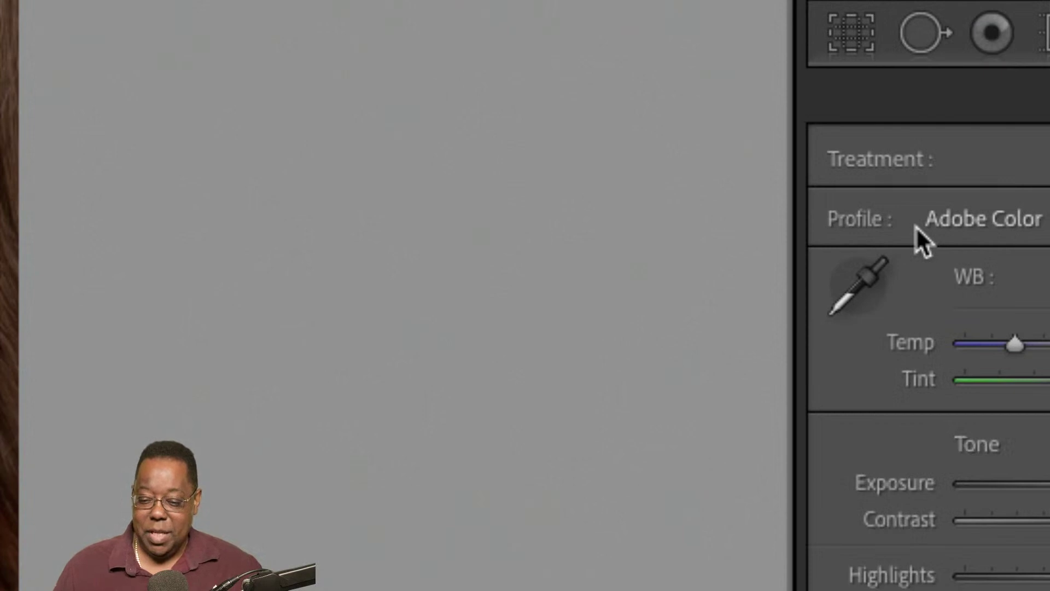
pyautogui.click(1042, 219)
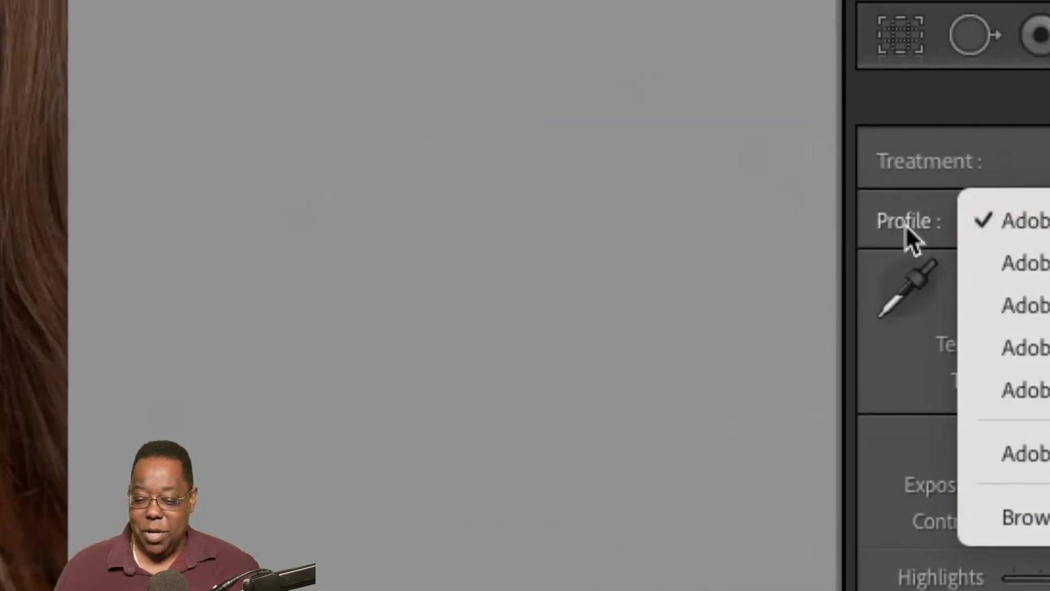
pyautogui.click(906, 229)
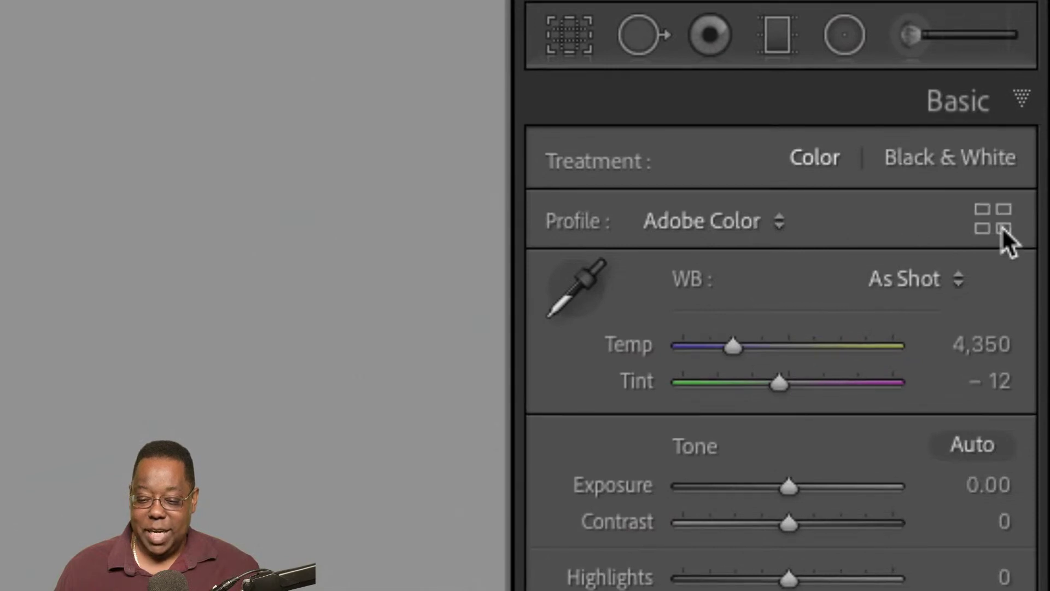
pyautogui.click(1002, 226)
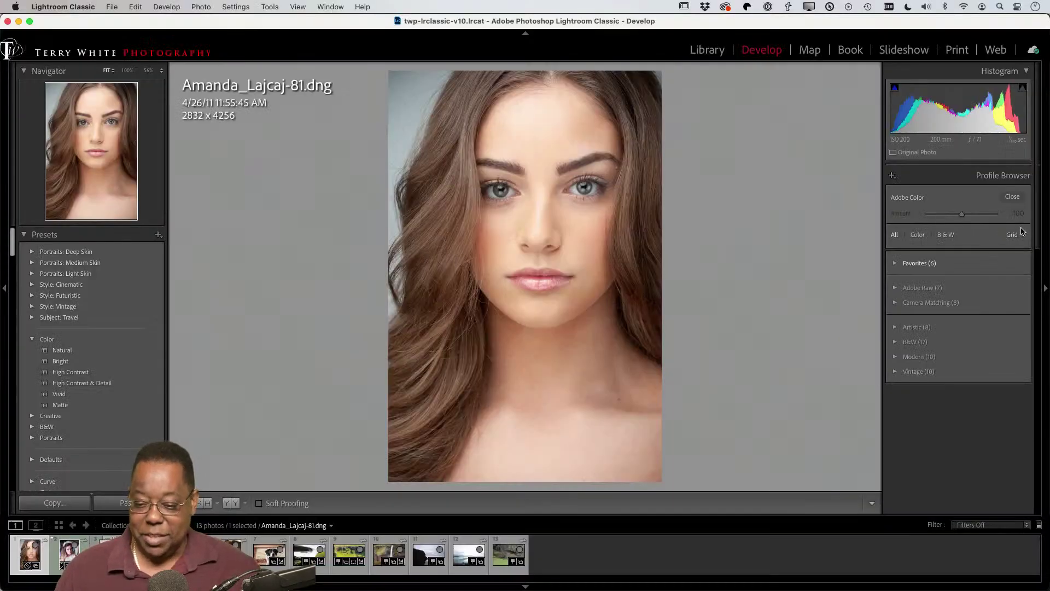
pyautogui.click(1012, 197)
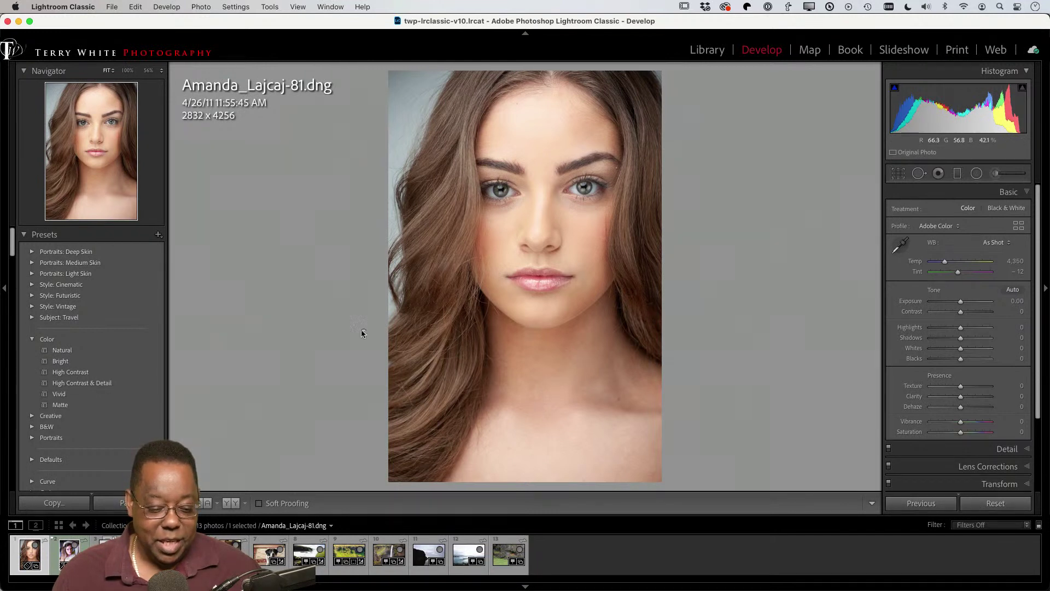
# Apply the bronze tone user preset to the portrait
pyautogui.scroll(-8, 135, 377)
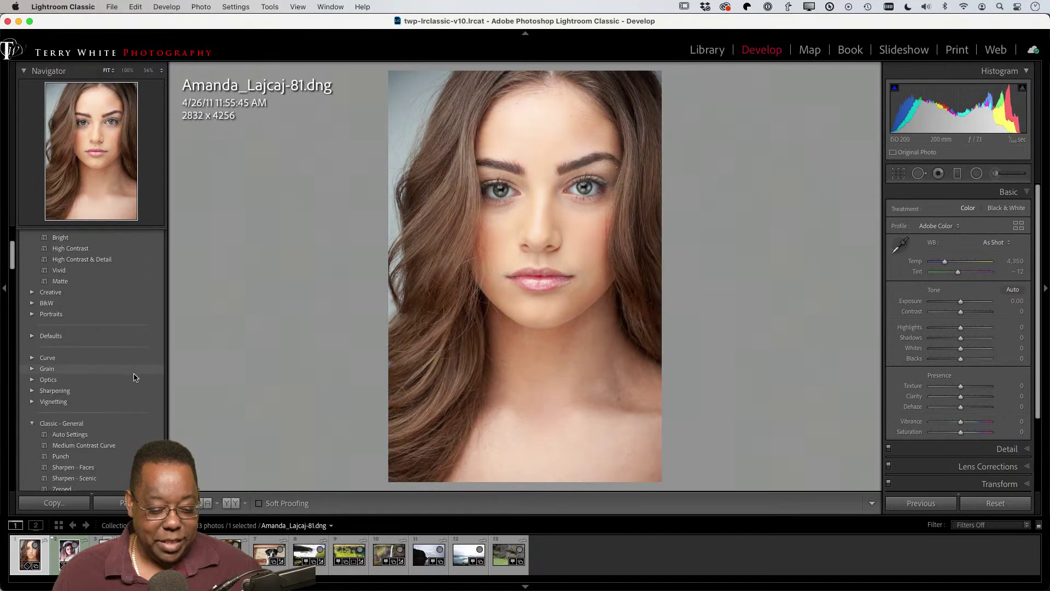
pyautogui.scroll(-3, 136, 376)
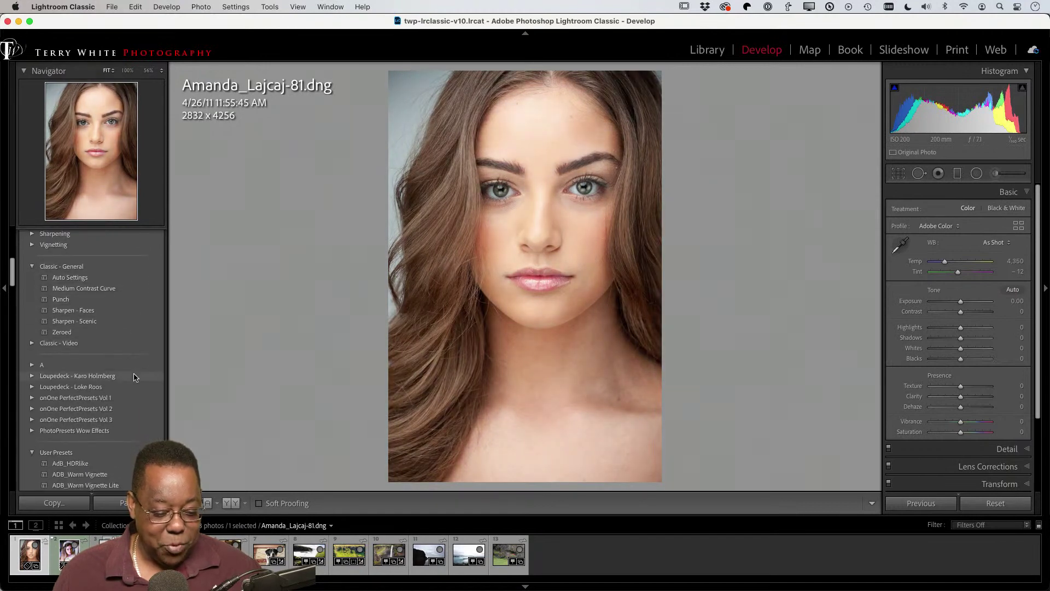
pyautogui.scroll(-4, 100, 416)
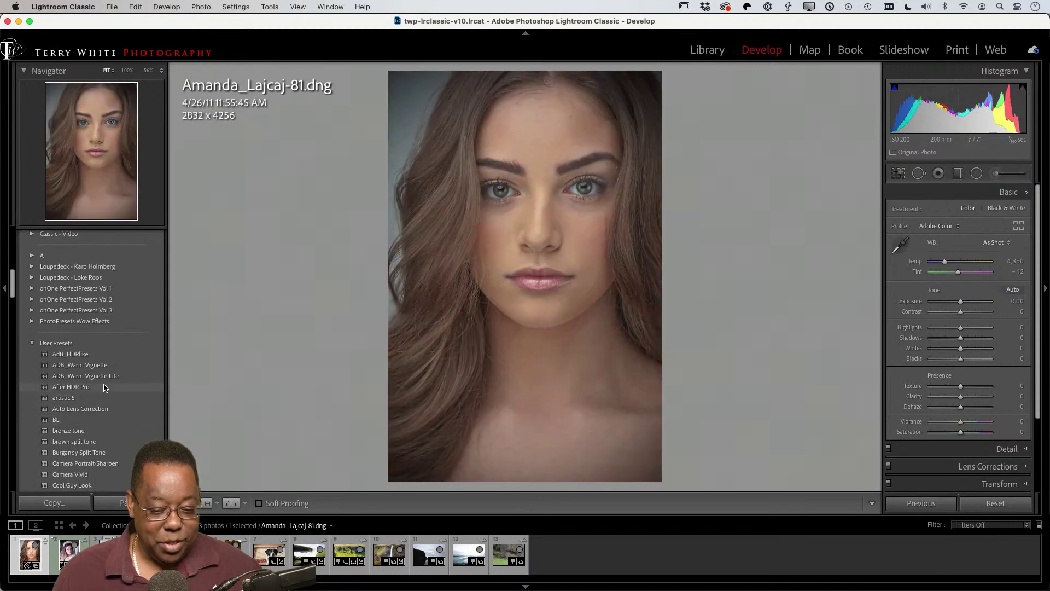
pyautogui.click(96, 432)
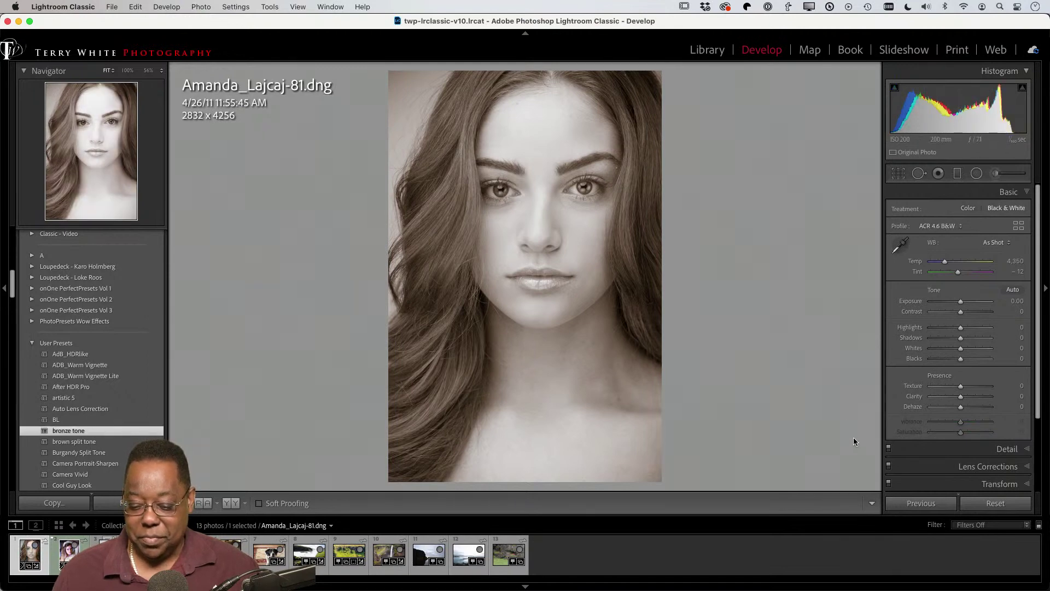
# Check the develop adjustments made by the bronze tone preset and undo it
pyautogui.scroll(-2, 958, 403)
pyautogui.scroll(-5, 959, 403)
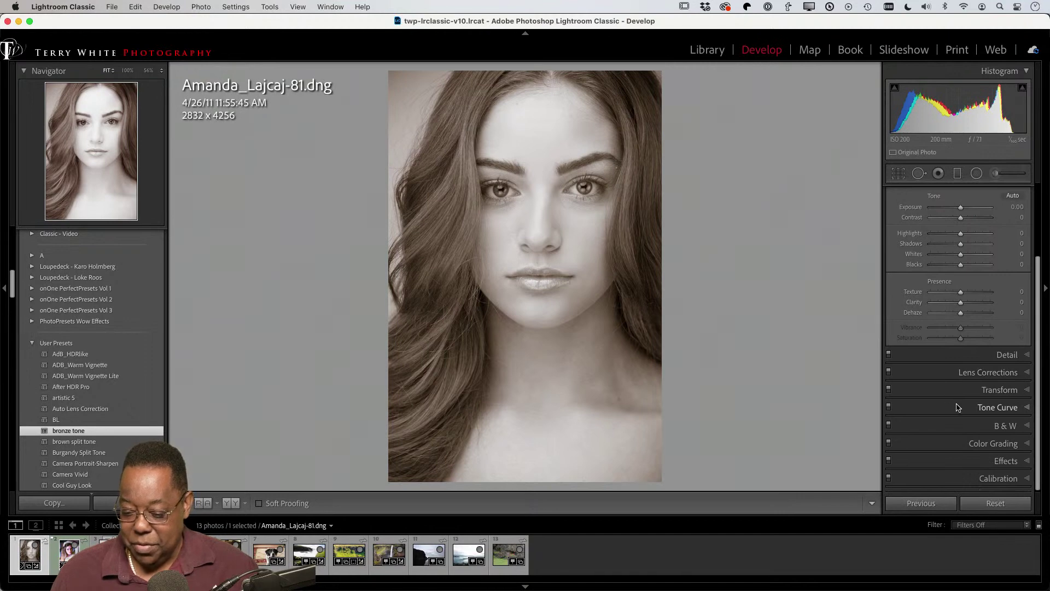
pyautogui.scroll(1, 958, 405)
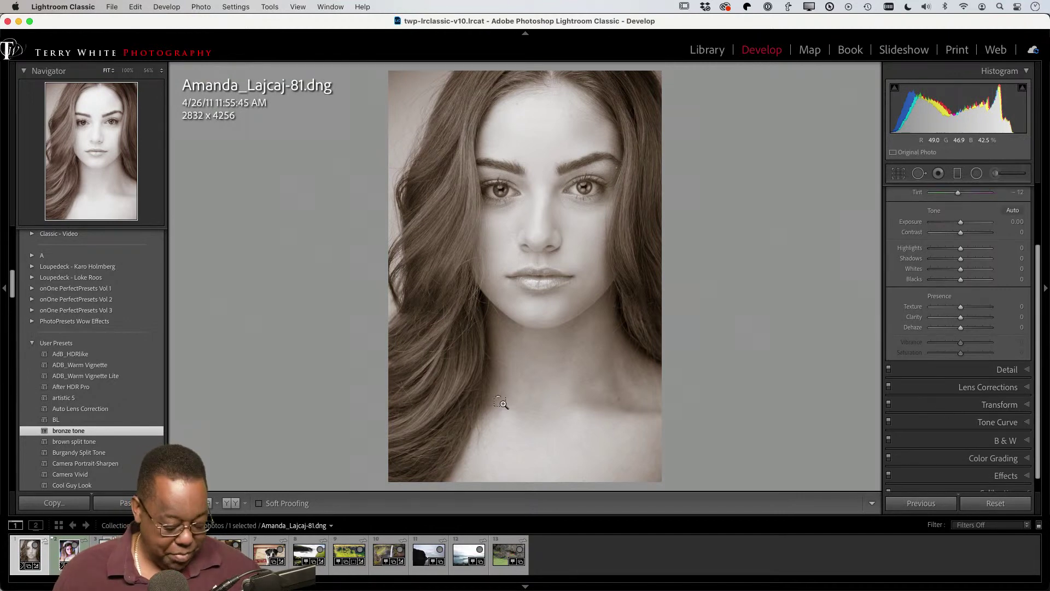
pyautogui.press('super+z')
# Apply the gnr_chevelle_toned03 user preset to the portrait
pyautogui.scroll(-5, 92, 392)
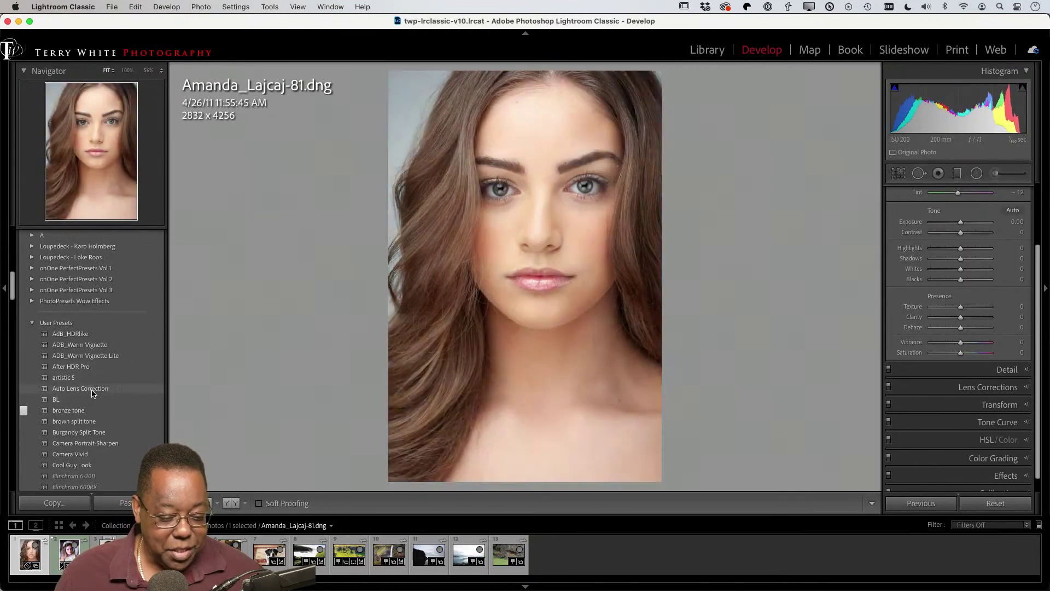
pyautogui.scroll(-1, 93, 397)
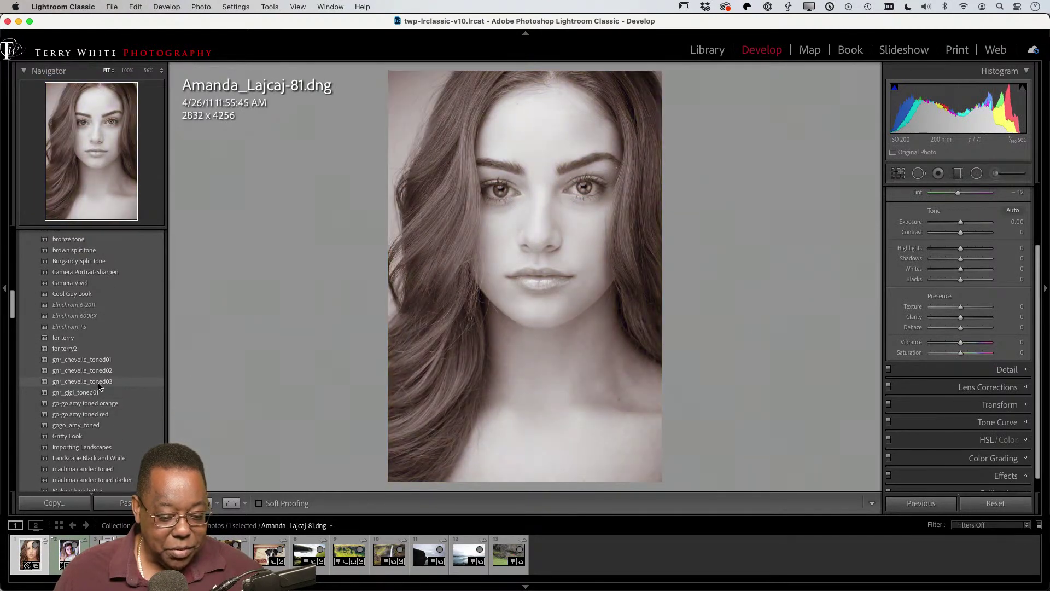
pyautogui.click(99, 381)
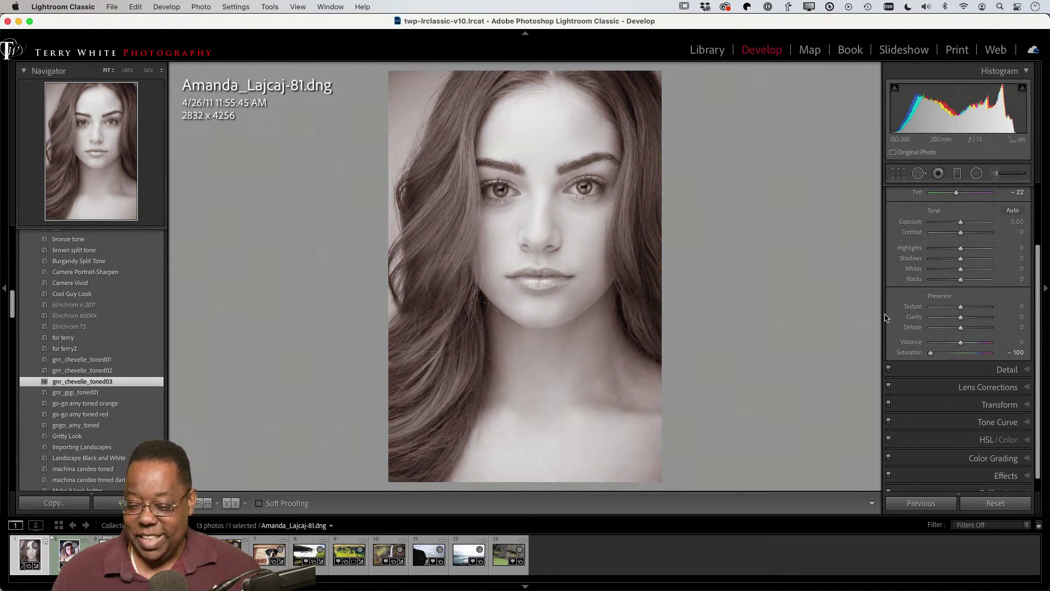
# Examine the Basic, Color Grading, HSL and Detail settings to see which ones the applied preset changed
pyautogui.scroll(2, 932, 302)
pyautogui.scroll(1, 931, 302)
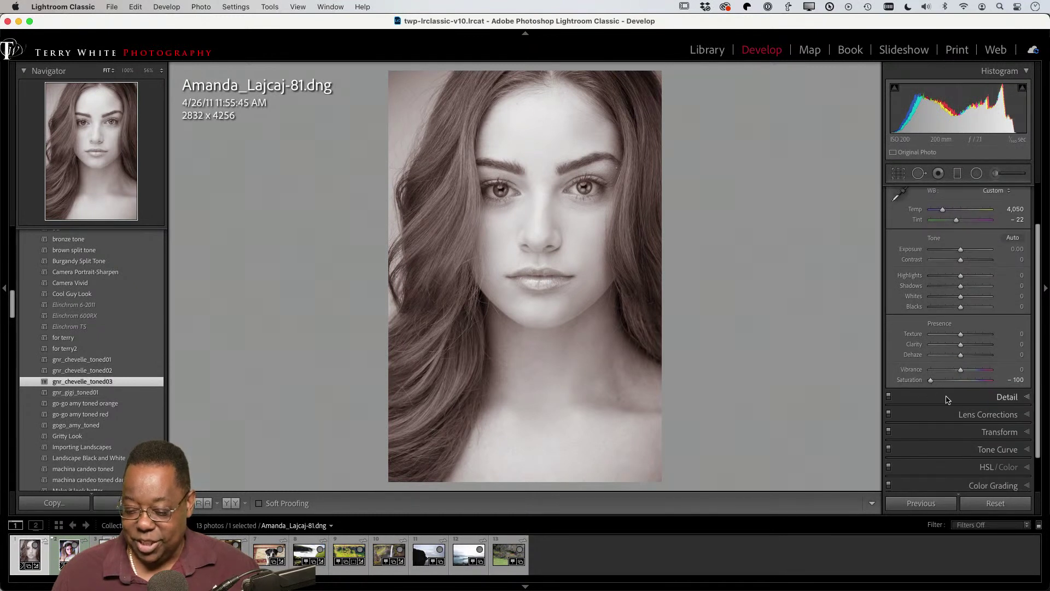
pyautogui.scroll(-3, 946, 398)
pyautogui.scroll(-2, 948, 399)
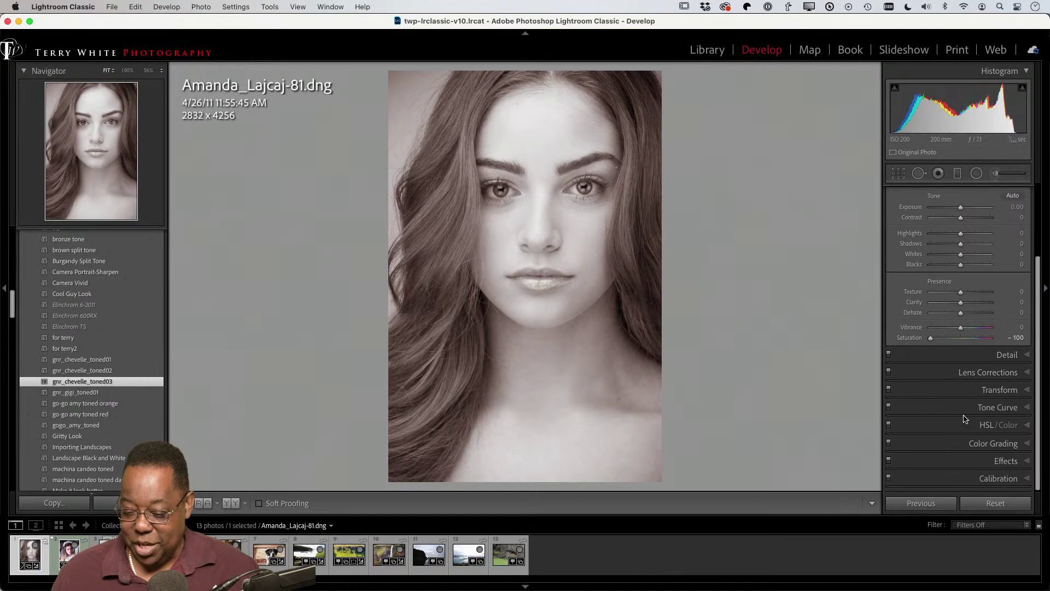
pyautogui.click(1008, 442)
pyautogui.scroll(-4, 1008, 446)
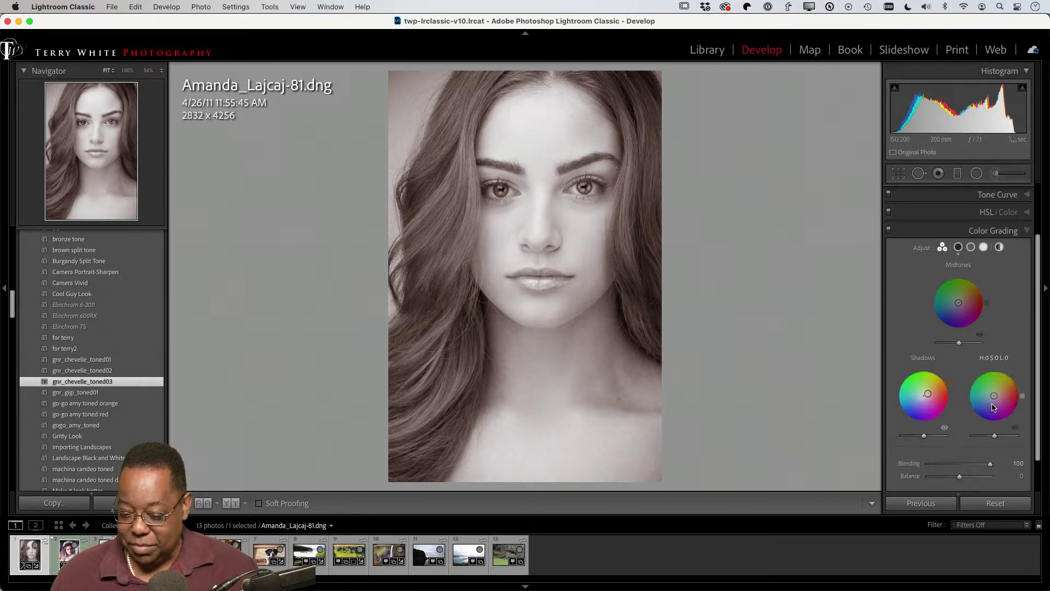
pyautogui.scroll(-1, 991, 416)
pyautogui.scroll(3, 991, 405)
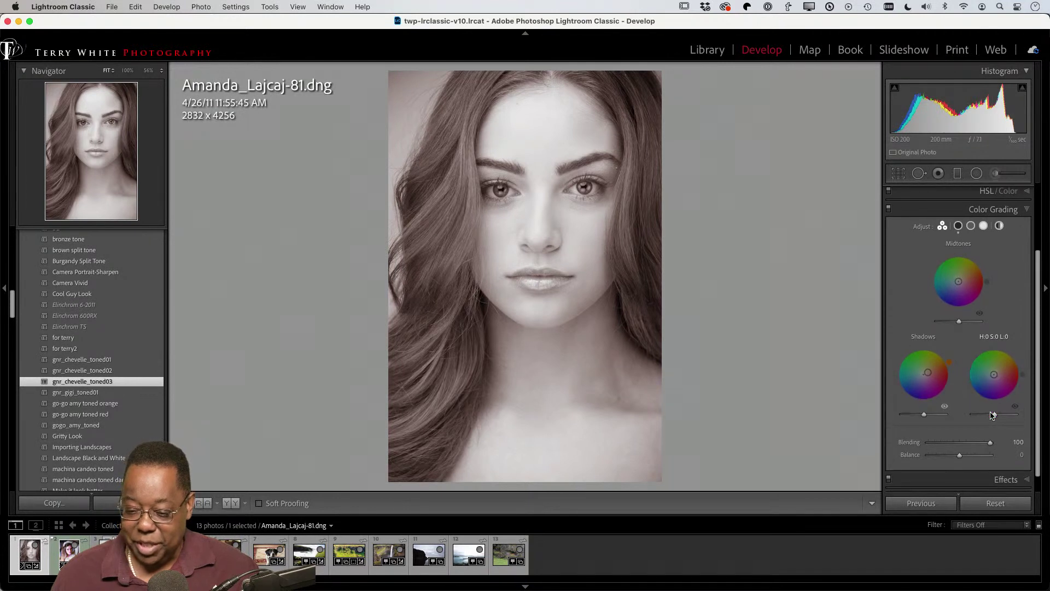
pyautogui.click(985, 227)
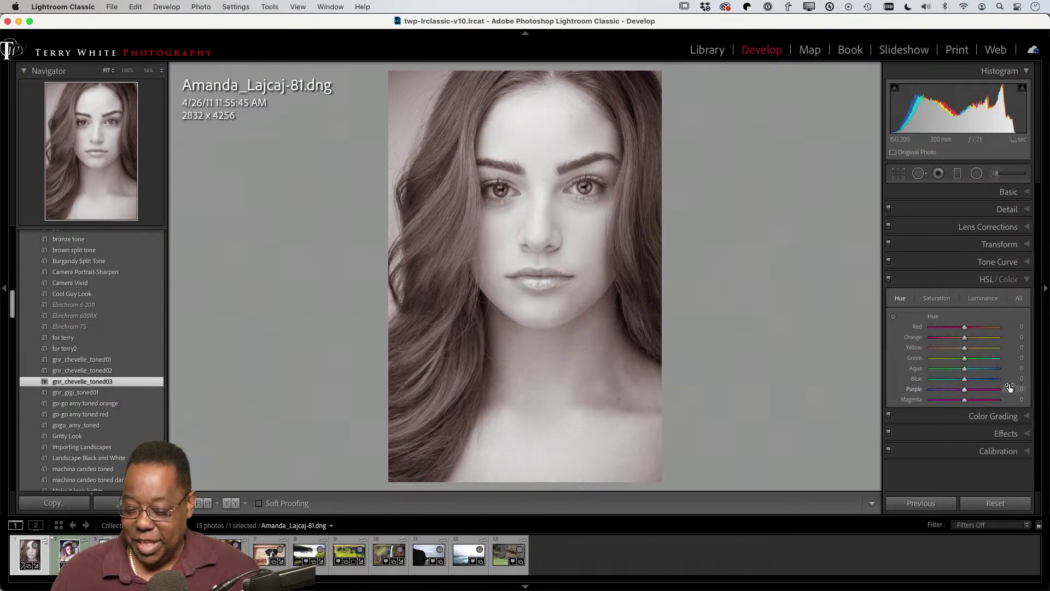
pyautogui.click(1005, 212)
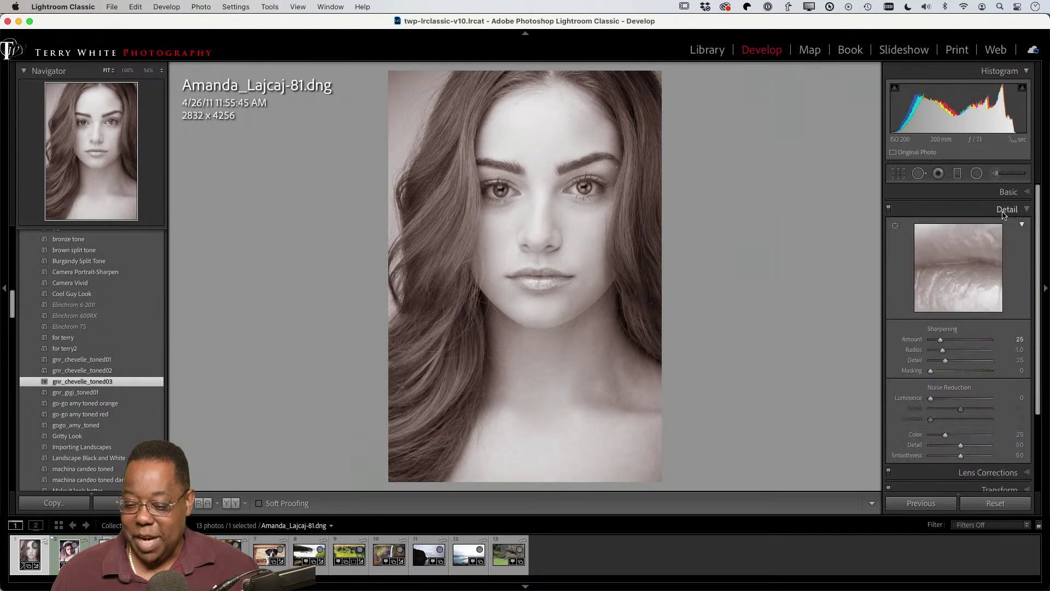
pyautogui.click(1006, 192)
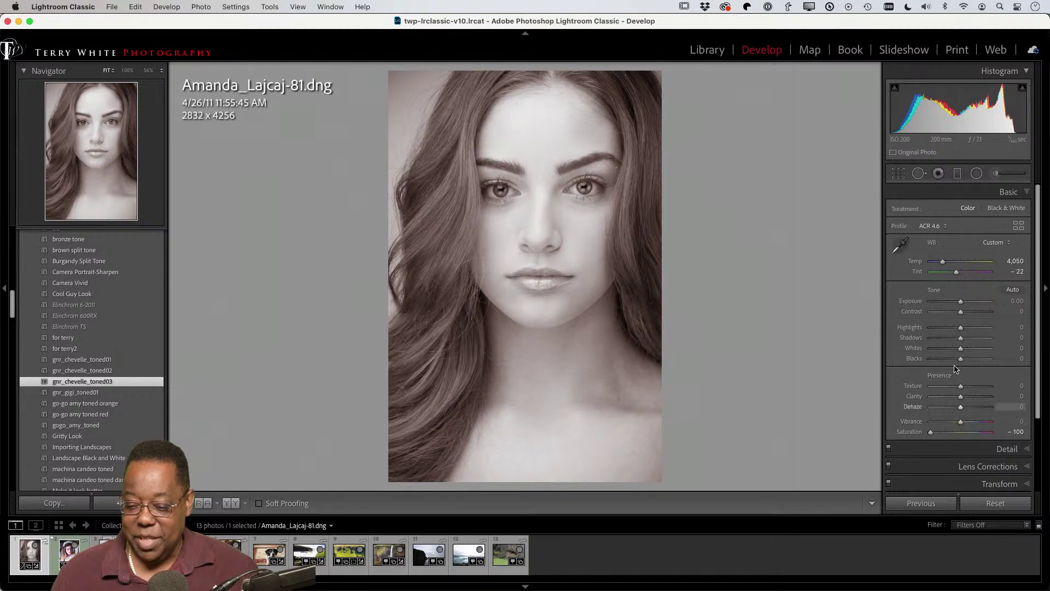
# Check the profile assigned by the preset and reset all develop adjustments on the portrait
pyautogui.click(935, 227)
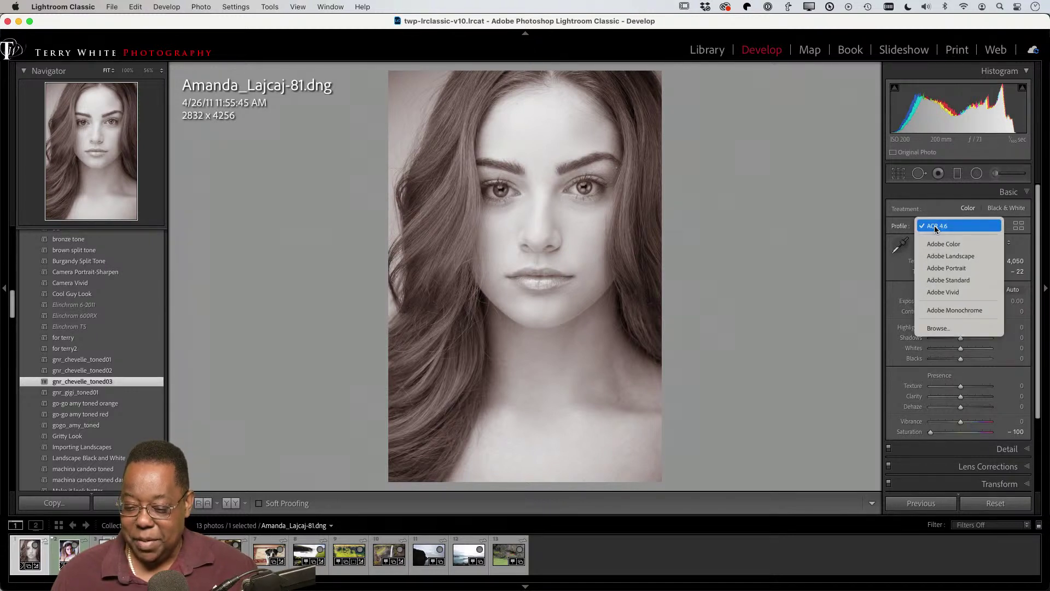
pyautogui.click(935, 225)
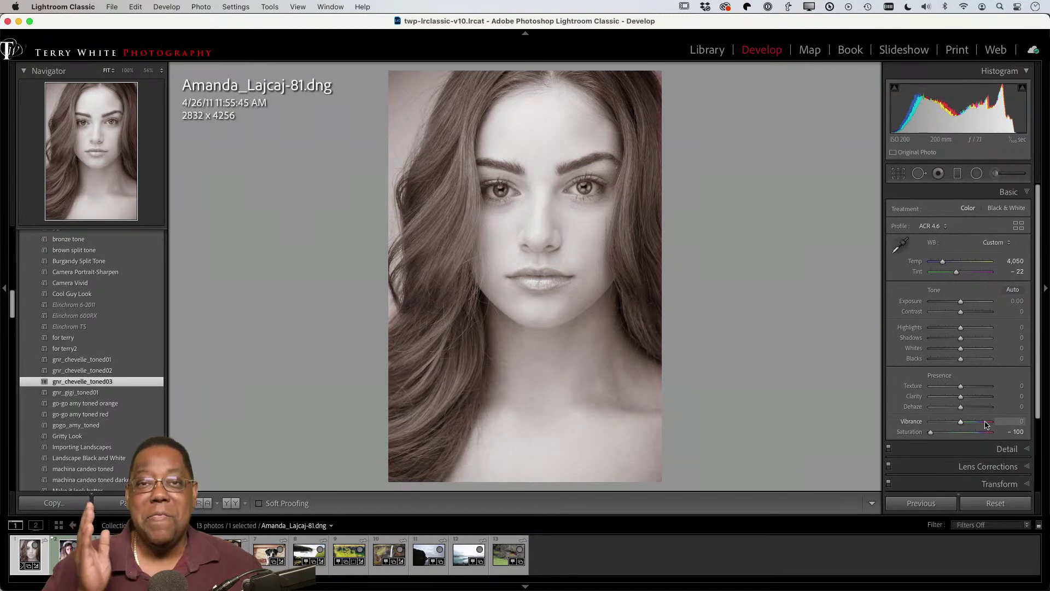
pyautogui.click(995, 503)
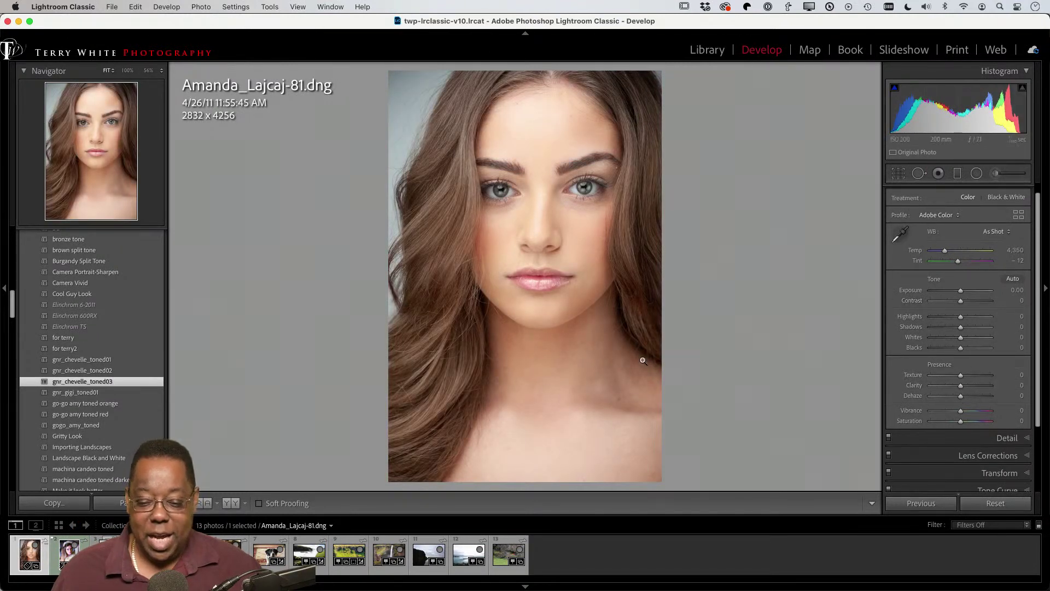
# Try the Adobe Portrait profile on the photo, followed by the Adobe Vivid profile
pyautogui.click(934, 218)
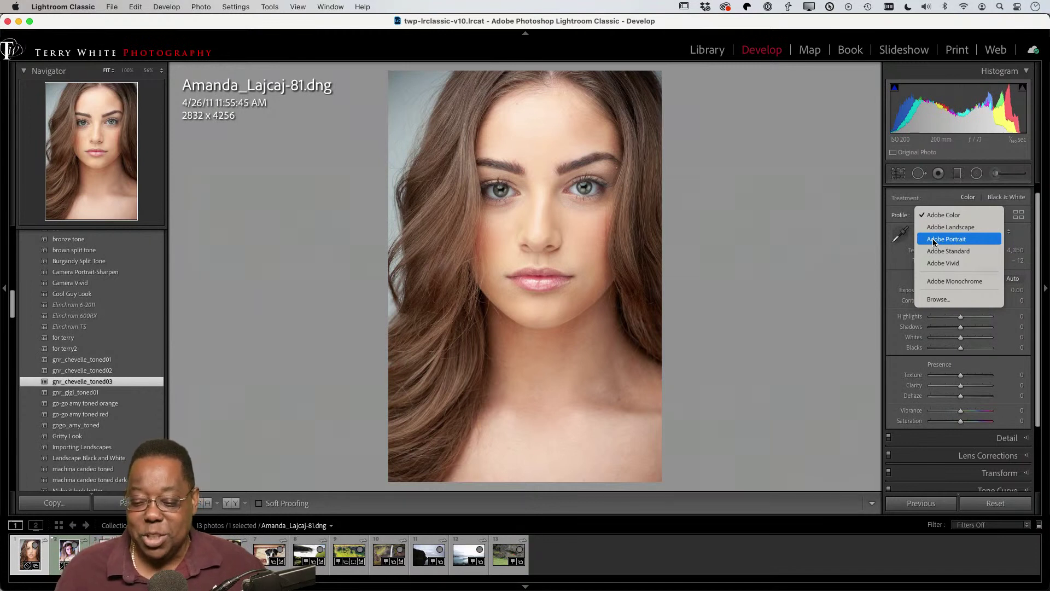
pyautogui.click(934, 241)
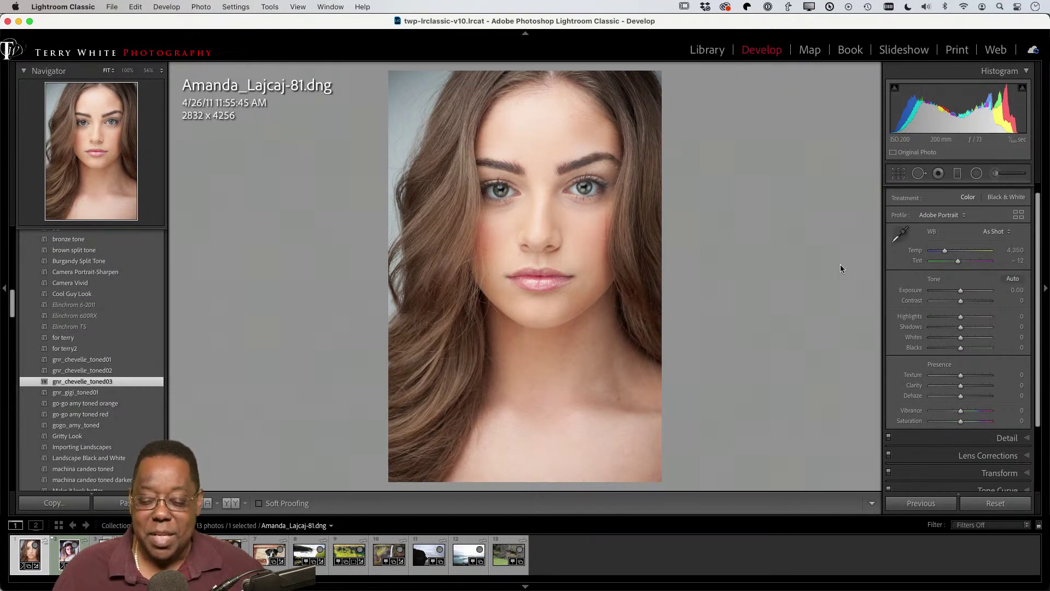
pyautogui.click(936, 221)
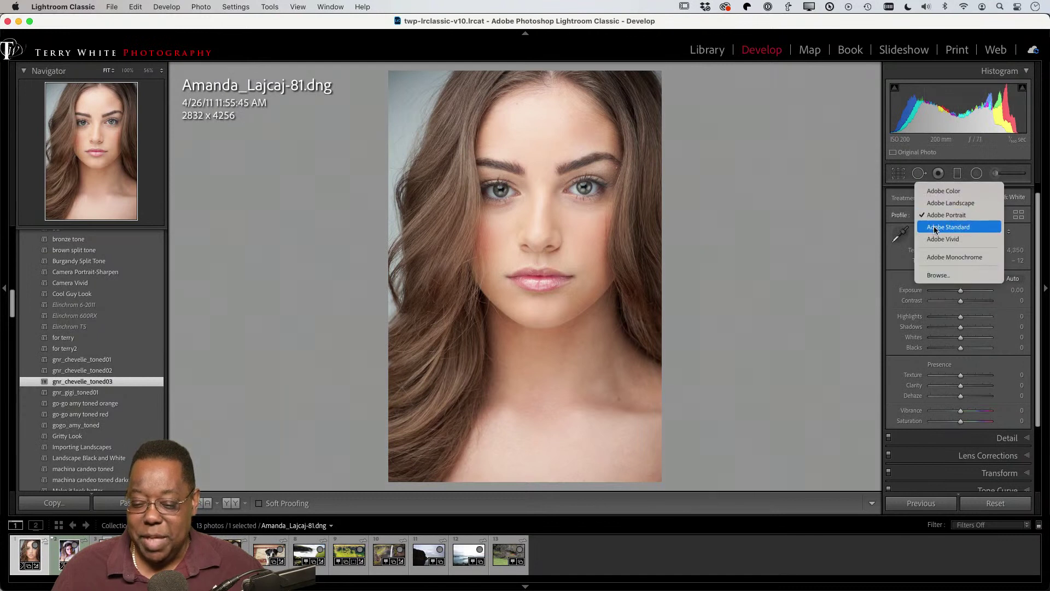
pyautogui.click(934, 241)
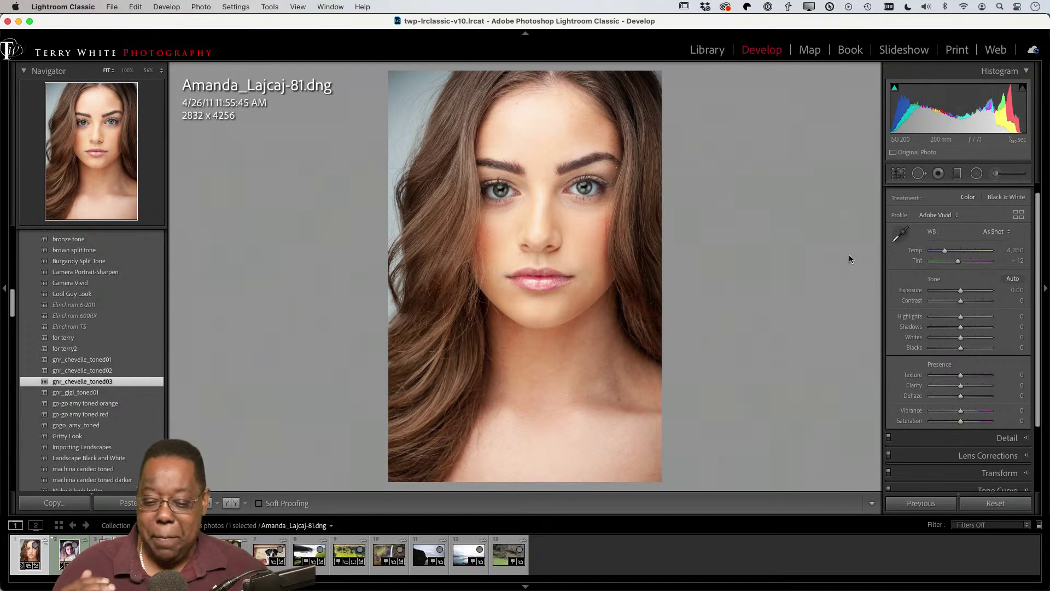
# Preview the Artistic profiles in the Profile Browser and apply Artistic 01 to the portrait
pyautogui.click(1019, 214)
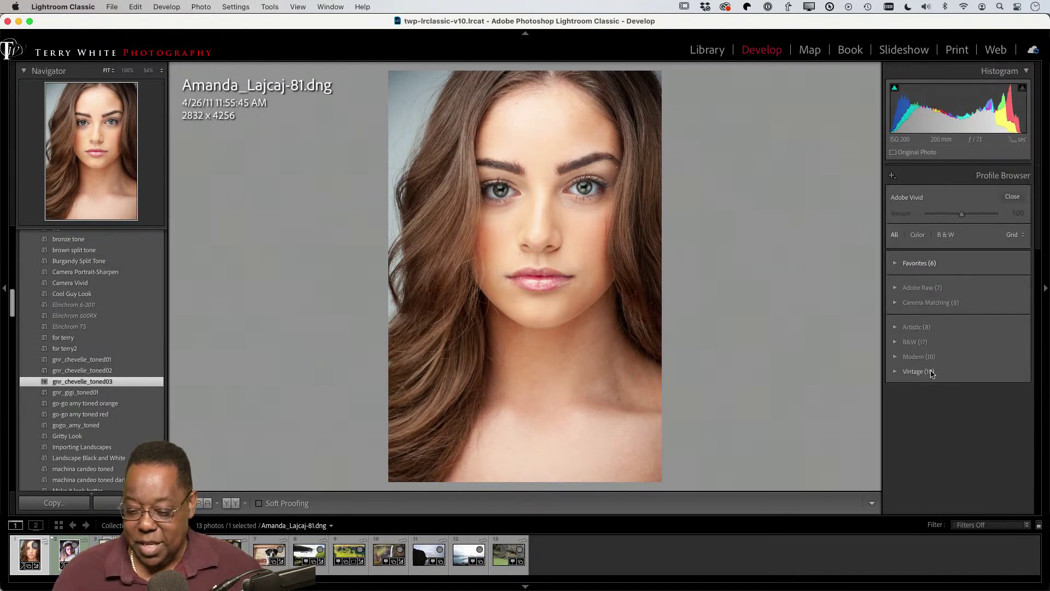
pyautogui.click(897, 328)
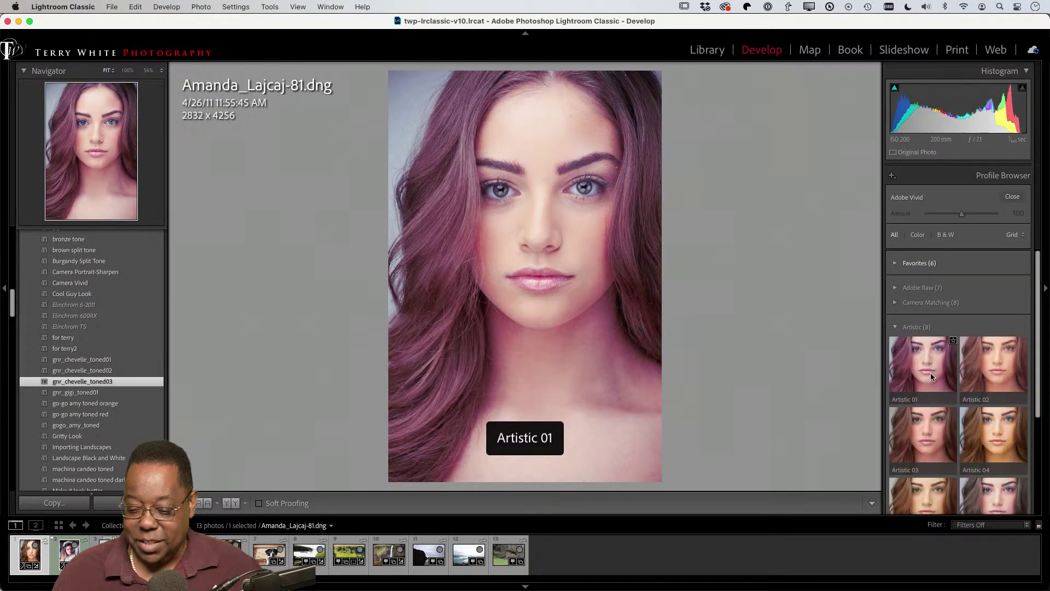
pyautogui.scroll(-1, 933, 440)
pyautogui.scroll(-3, 933, 438)
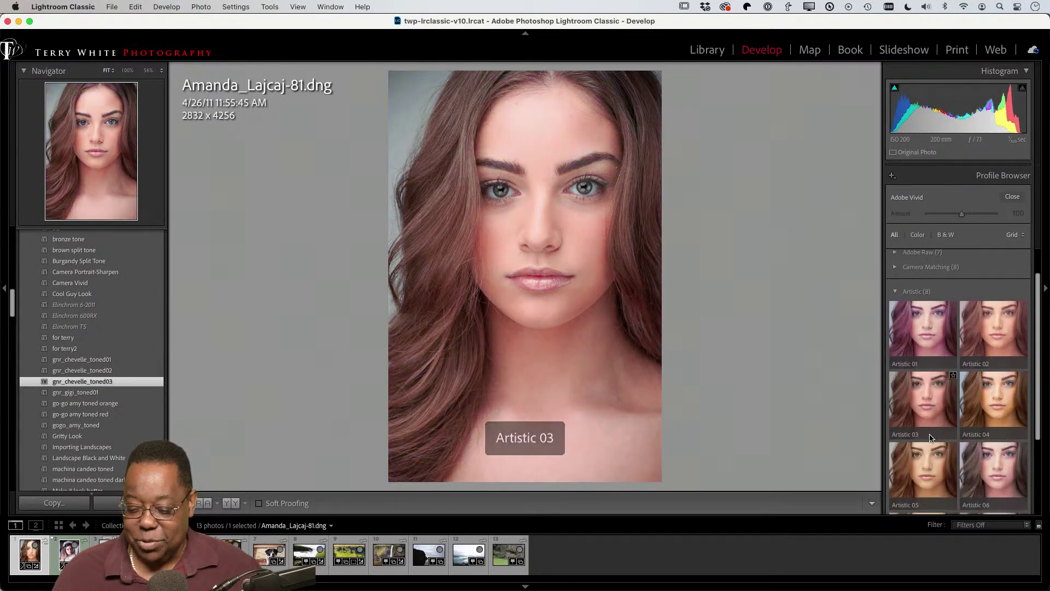
pyautogui.scroll(3, 919, 383)
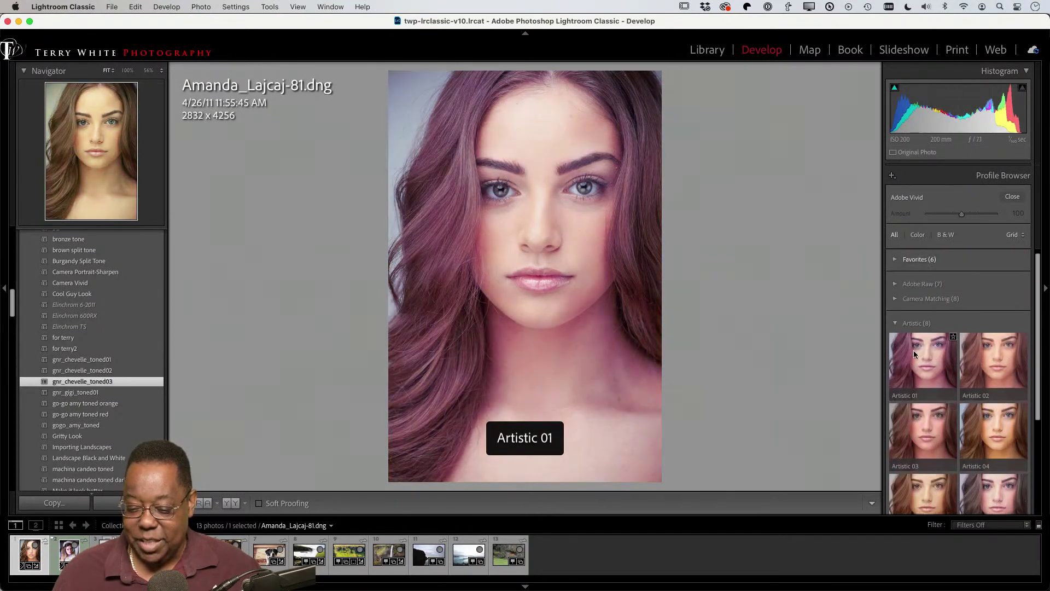
pyautogui.click(924, 357)
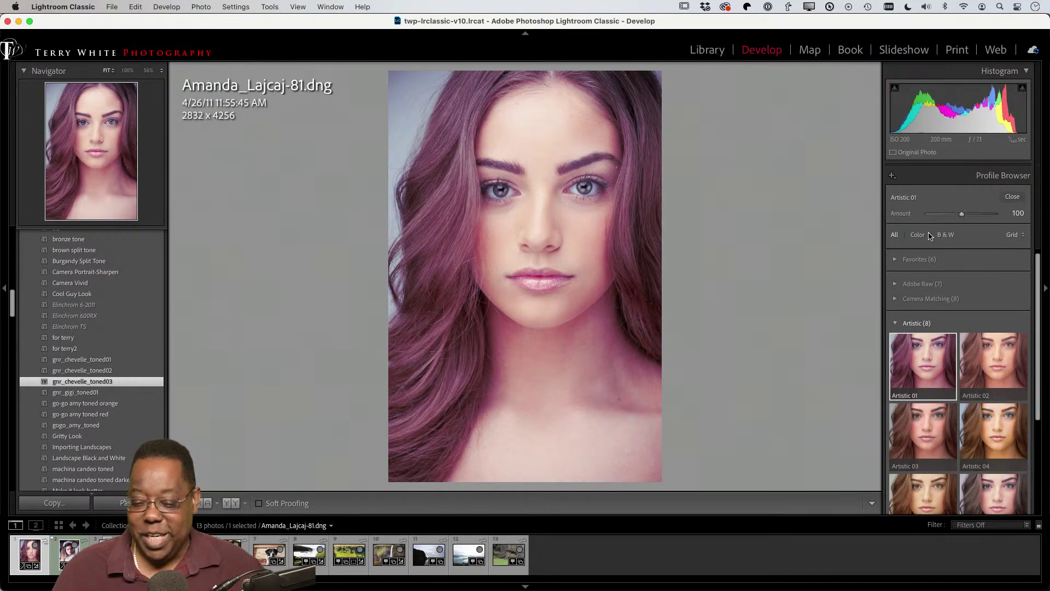
pyautogui.click(1012, 198)
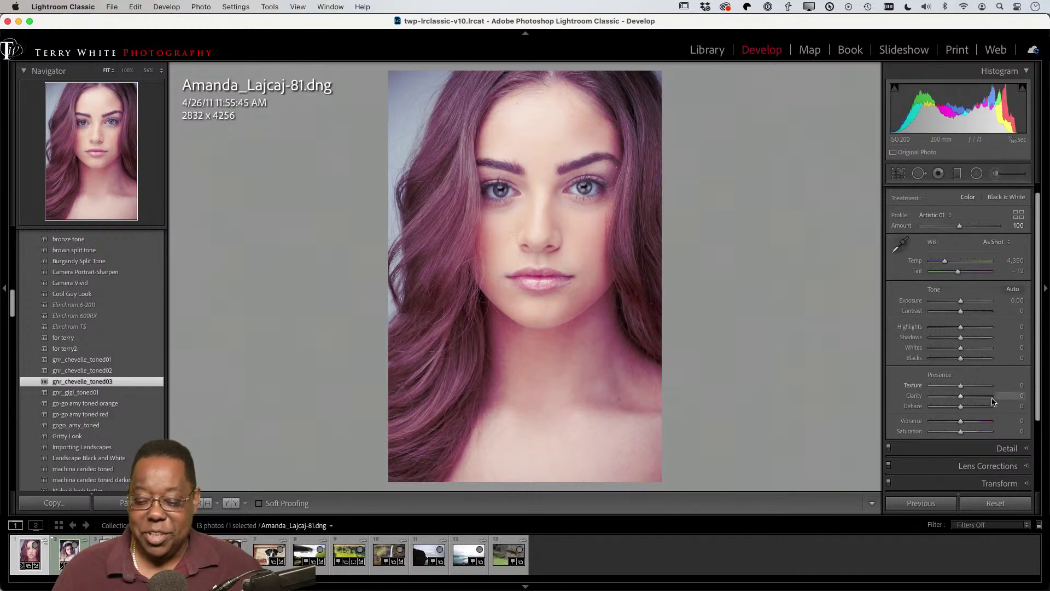
# Check the remaining develop settings and reset all adjustments on the portrait
pyautogui.scroll(-1, 992, 402)
pyautogui.scroll(-5, 993, 402)
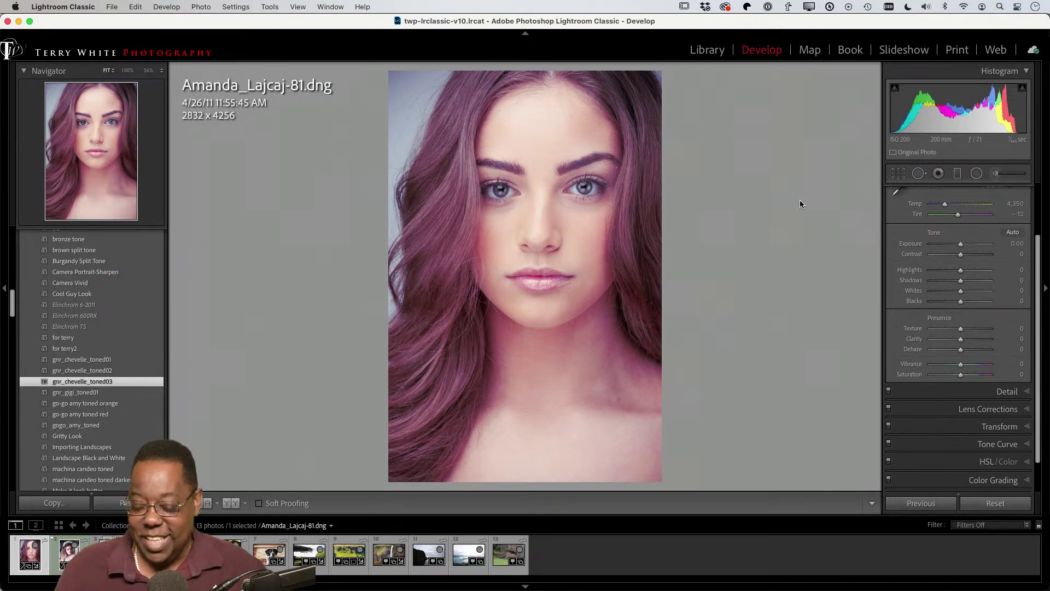
pyautogui.click(991, 502)
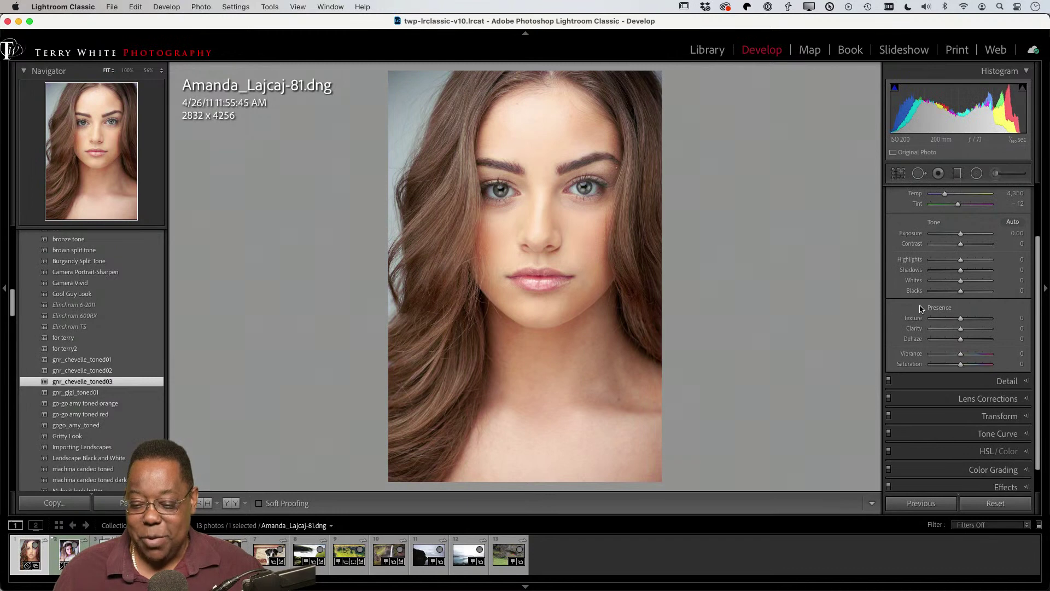
# Set the portrait's Exposure to +0.60 and Vibrance to +65
pyautogui.scroll(3, 904, 312)
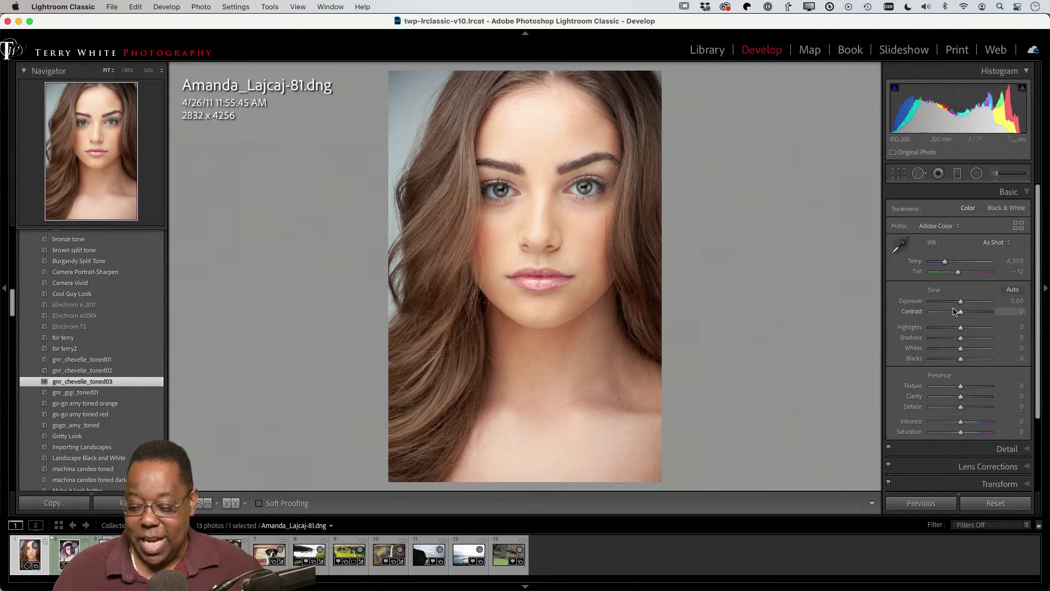
pyautogui.moveTo(961, 304); pyautogui.dragTo(965, 304)
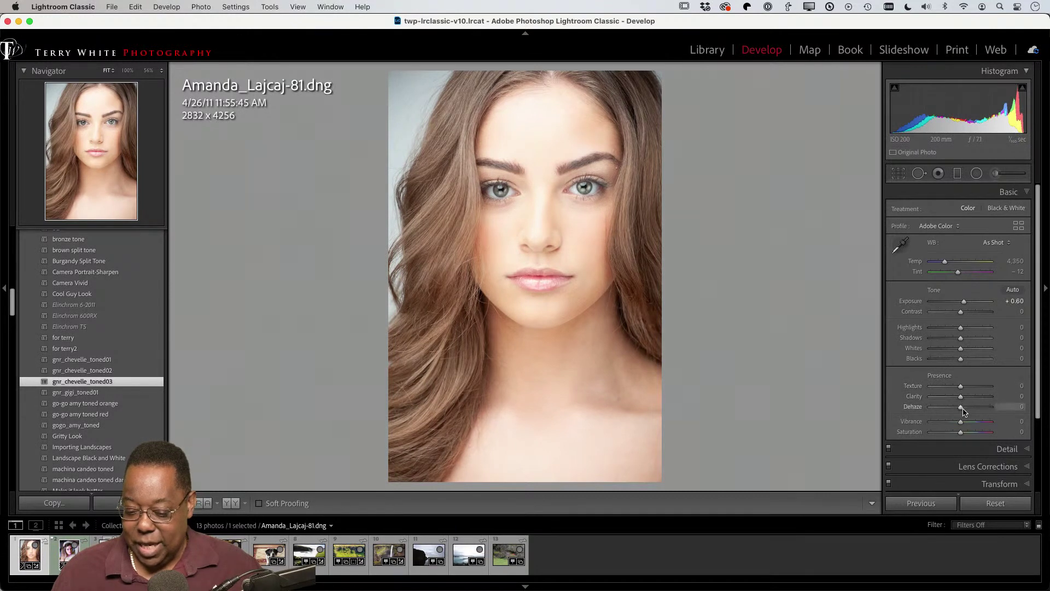
pyautogui.moveTo(962, 423); pyautogui.dragTo(980, 422)
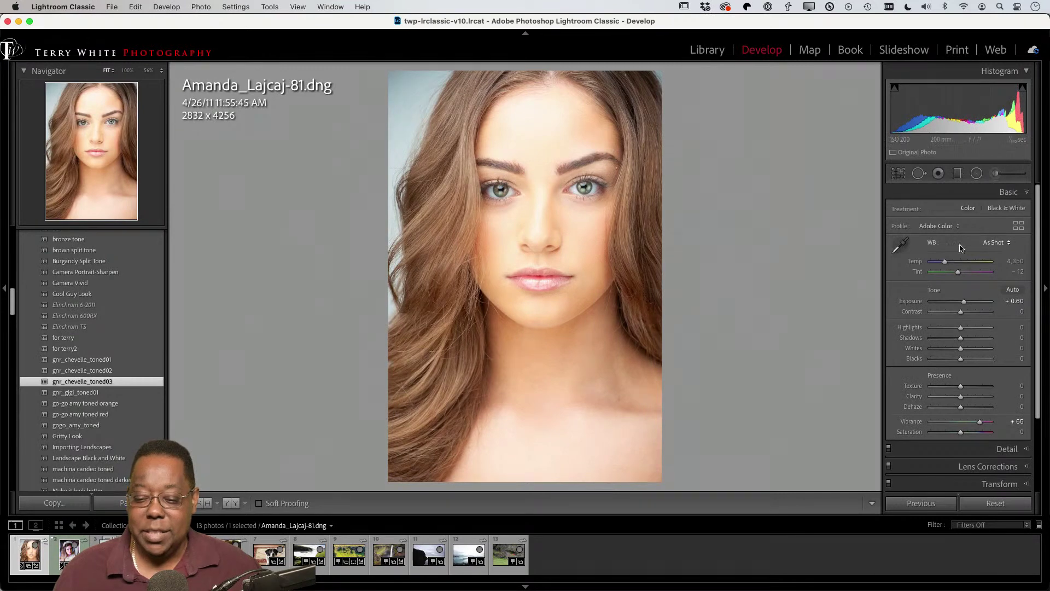
# Apply the Artistic 01 profile to the manually adjusted portrait and close the Profile Browser
pyautogui.click(1019, 226)
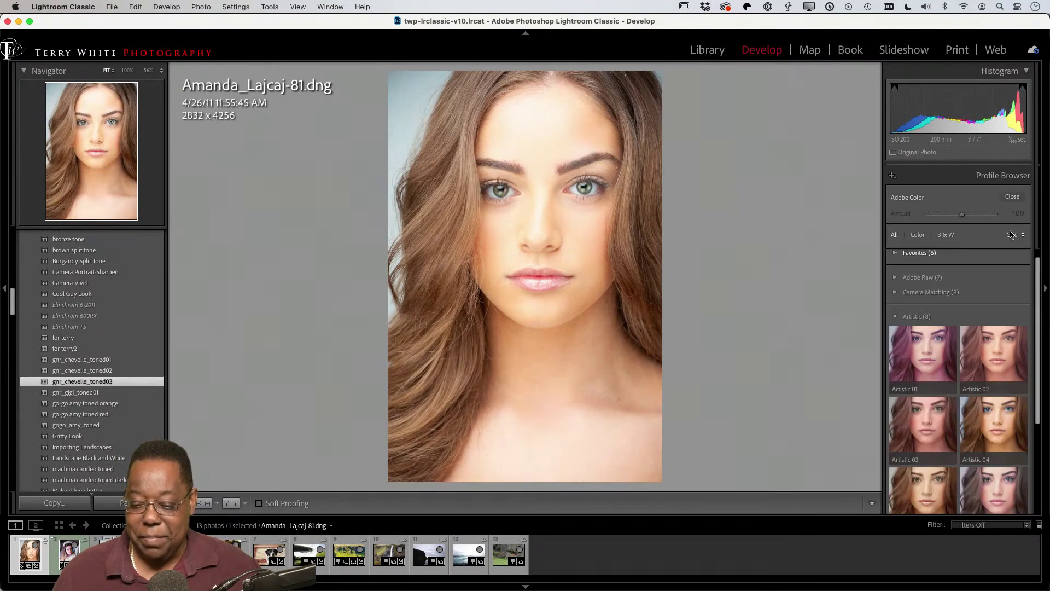
pyautogui.click(933, 355)
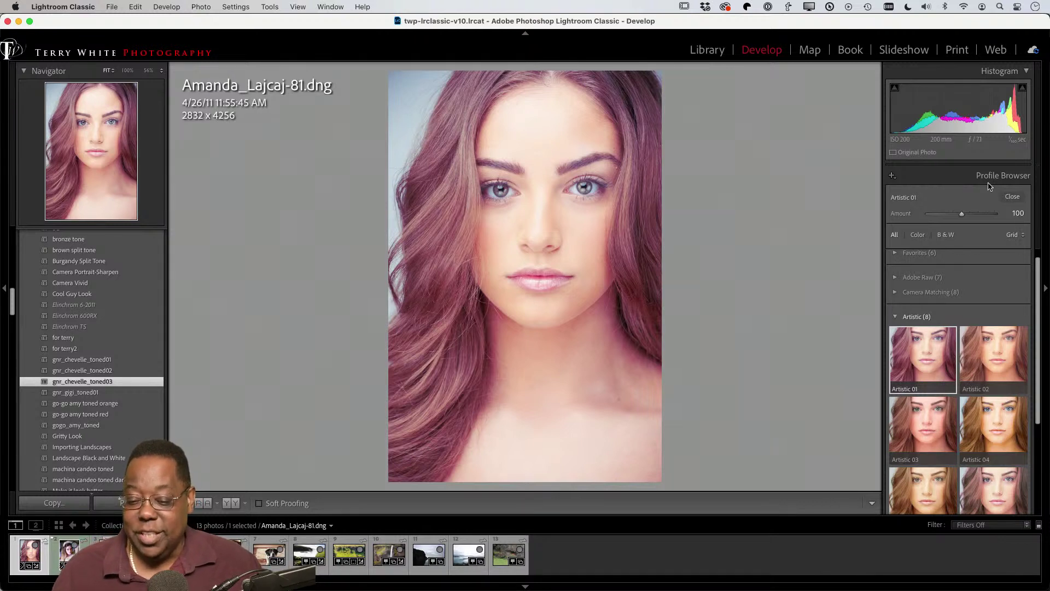
pyautogui.click(1012, 197)
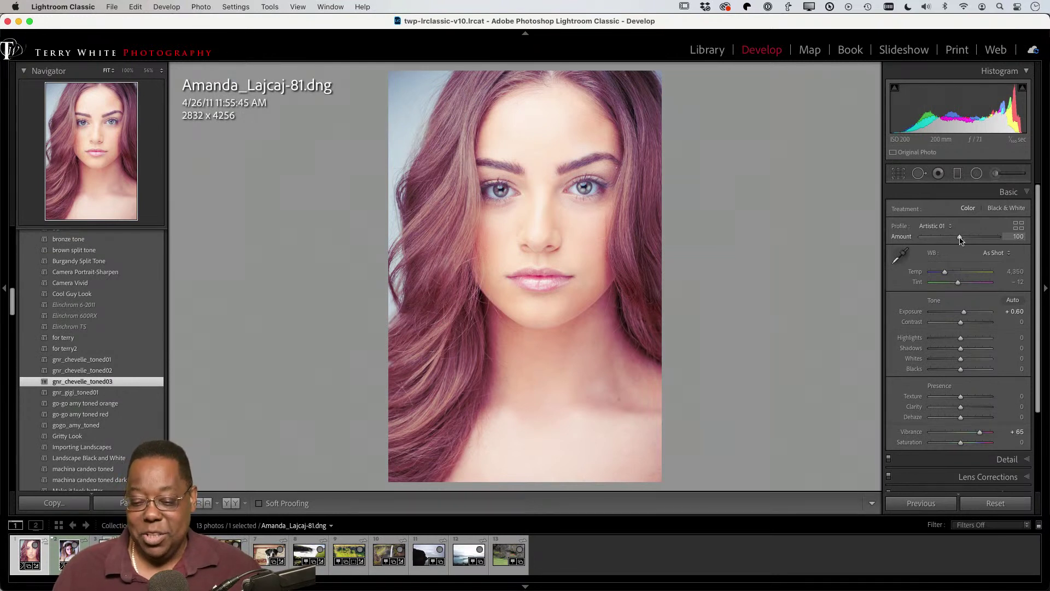
# Try profile amounts of 200 and 138 on the portrait, then reset all its adjustments
pyautogui.moveTo(960, 238); pyautogui.dragTo(1004, 239)
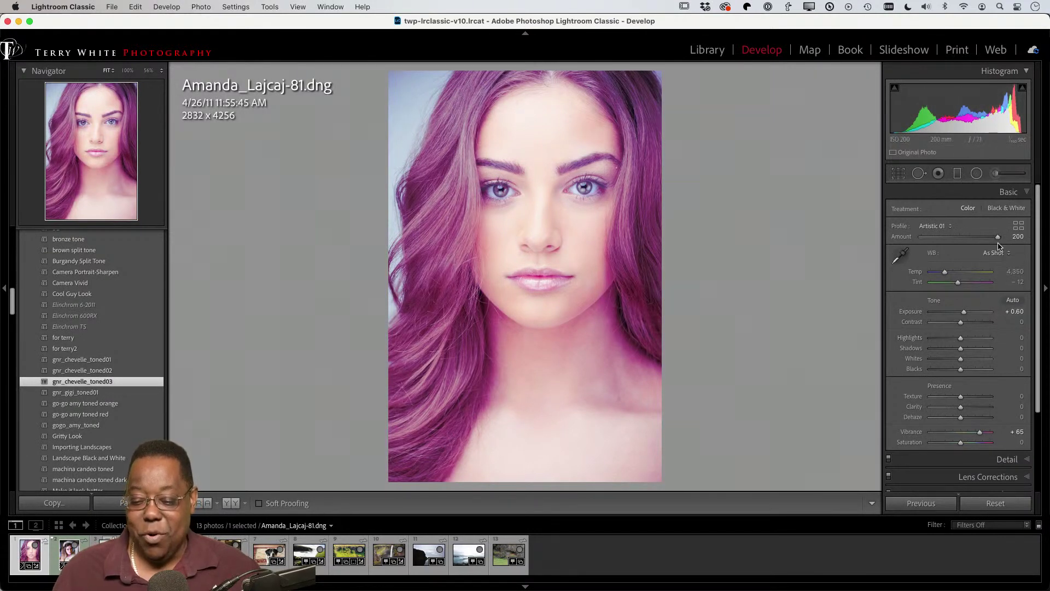
pyautogui.moveTo(999, 239); pyautogui.dragTo(974, 247)
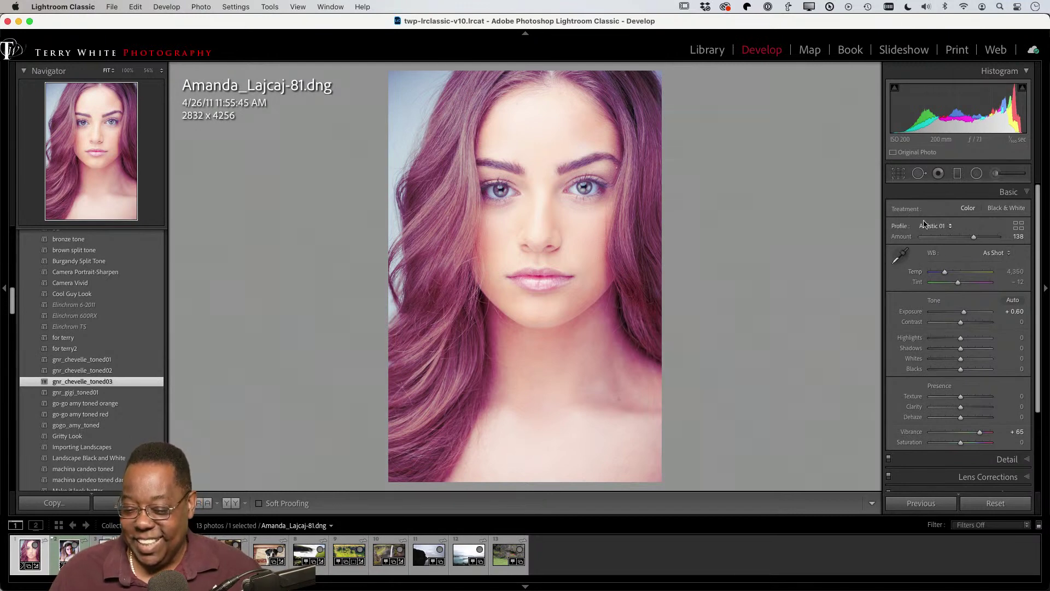
pyautogui.click(976, 503)
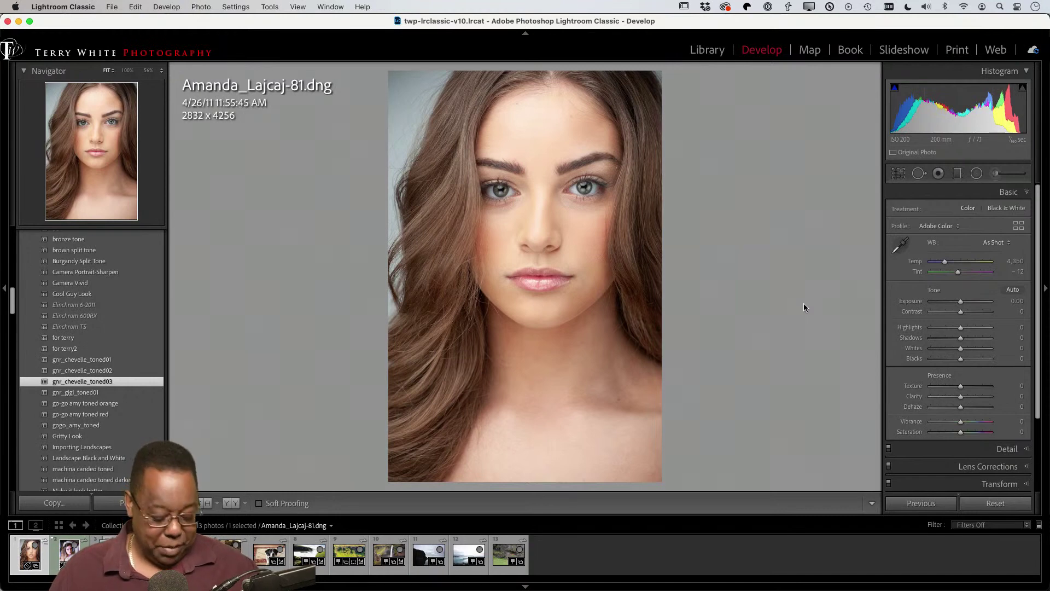
# Return to the Library grid and open the landscape Iceland-2016-0394.dng in the Develop module
pyautogui.press('g')
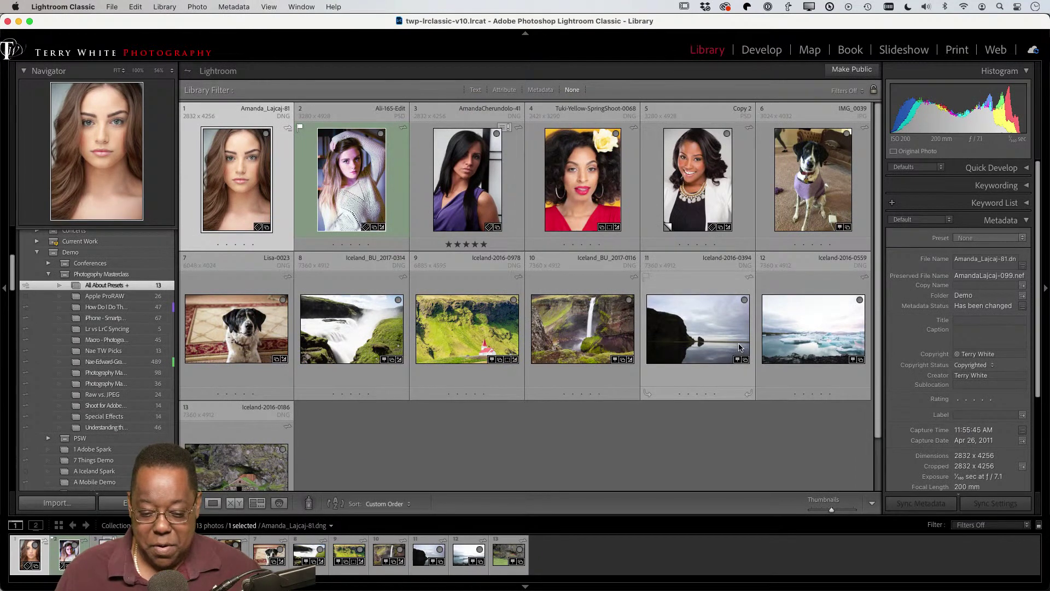
pyautogui.click(711, 325)
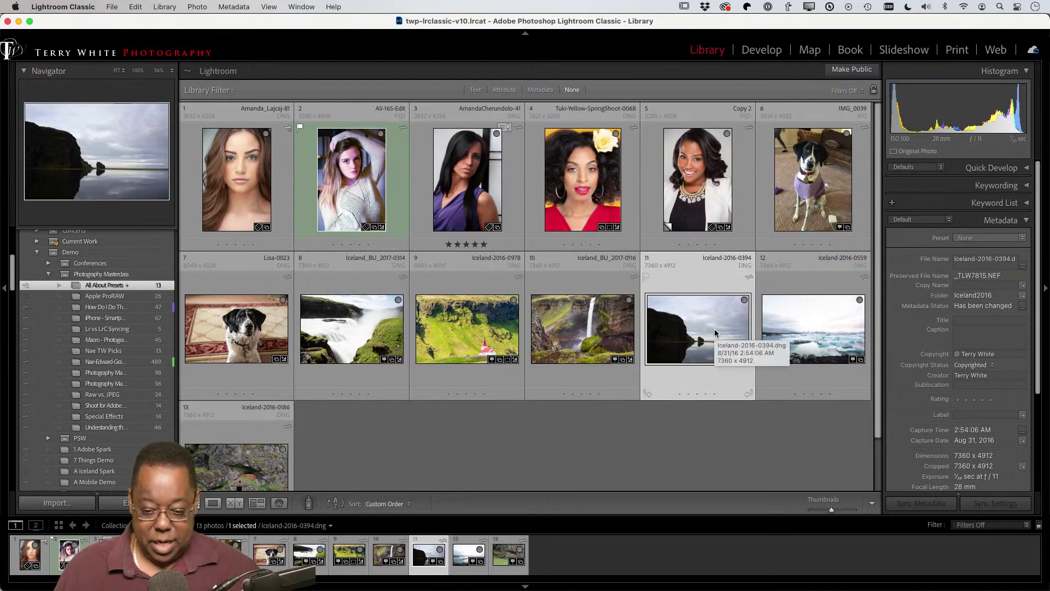
pyautogui.press('d')
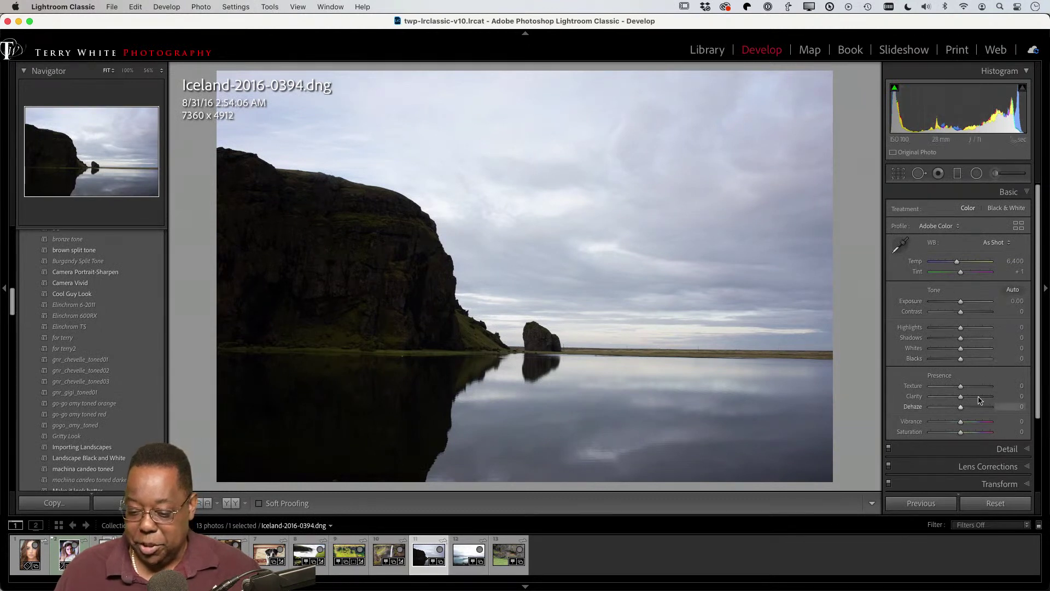
# Set the landscape's Shadows to +70, Dehaze +30, Vibrance +26, Saturation +31 and Texture +34, and apply the Adobe Landscape profile
pyautogui.moveTo(961, 338); pyautogui.dragTo(985, 339)
pyautogui.moveTo(986, 339); pyautogui.dragTo(981, 339)
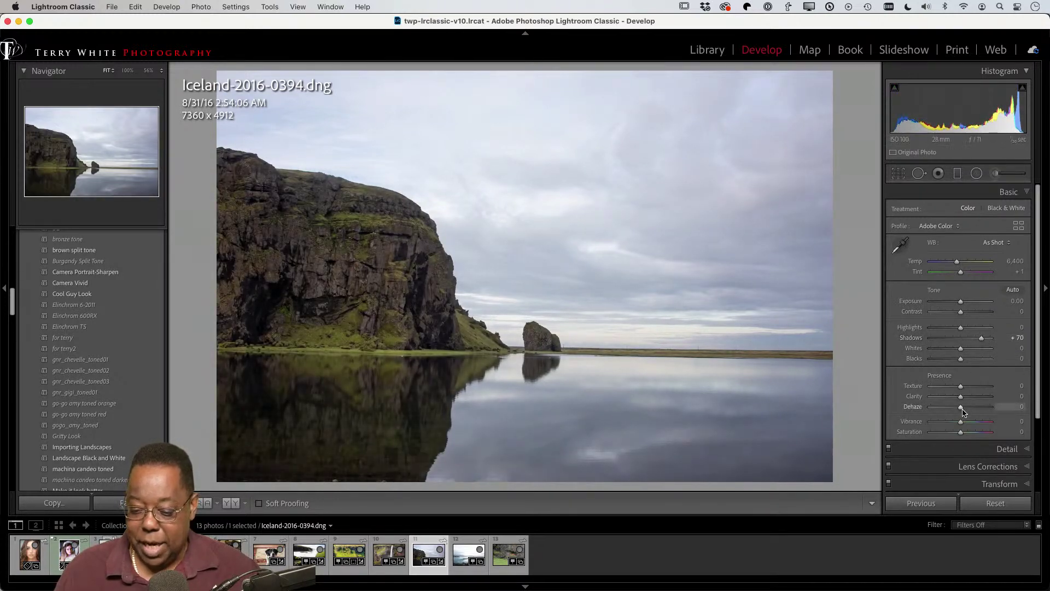
pyautogui.moveTo(961, 406); pyautogui.dragTo(971, 411)
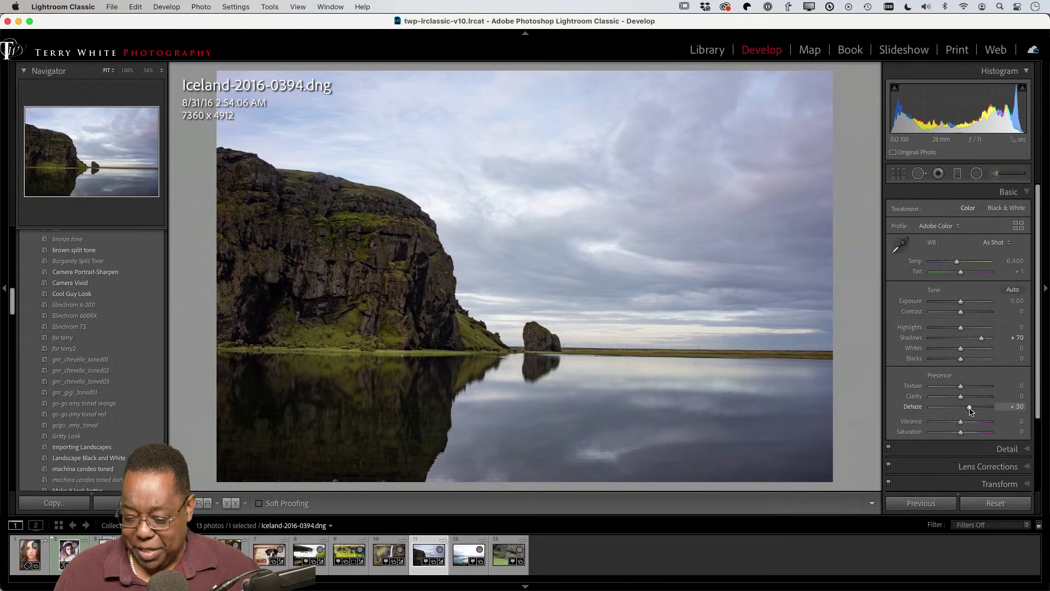
pyautogui.moveTo(958, 426); pyautogui.dragTo(970, 434)
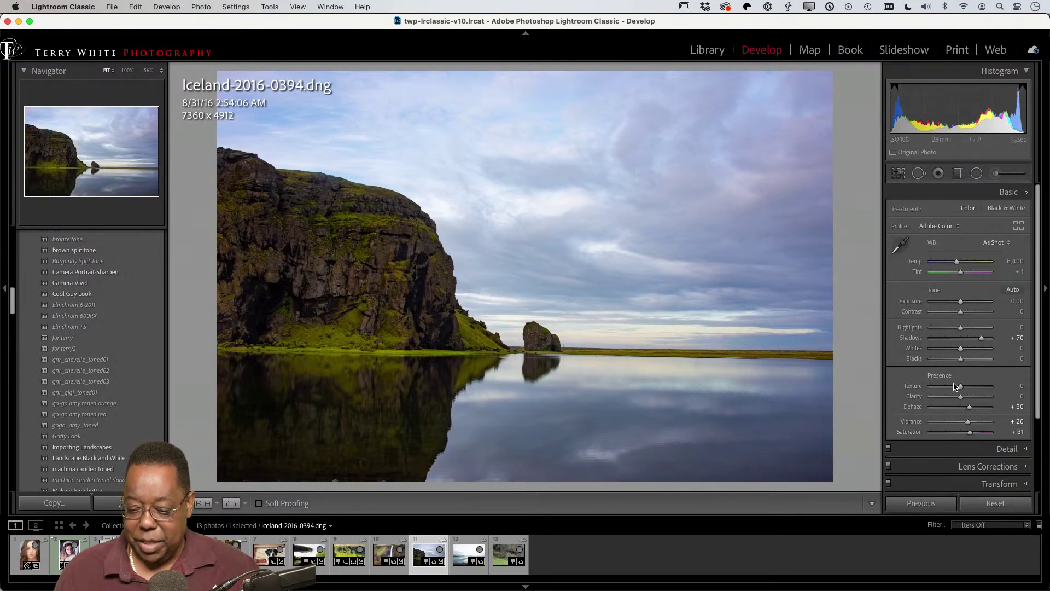
pyautogui.moveTo(961, 389); pyautogui.dragTo(970, 387)
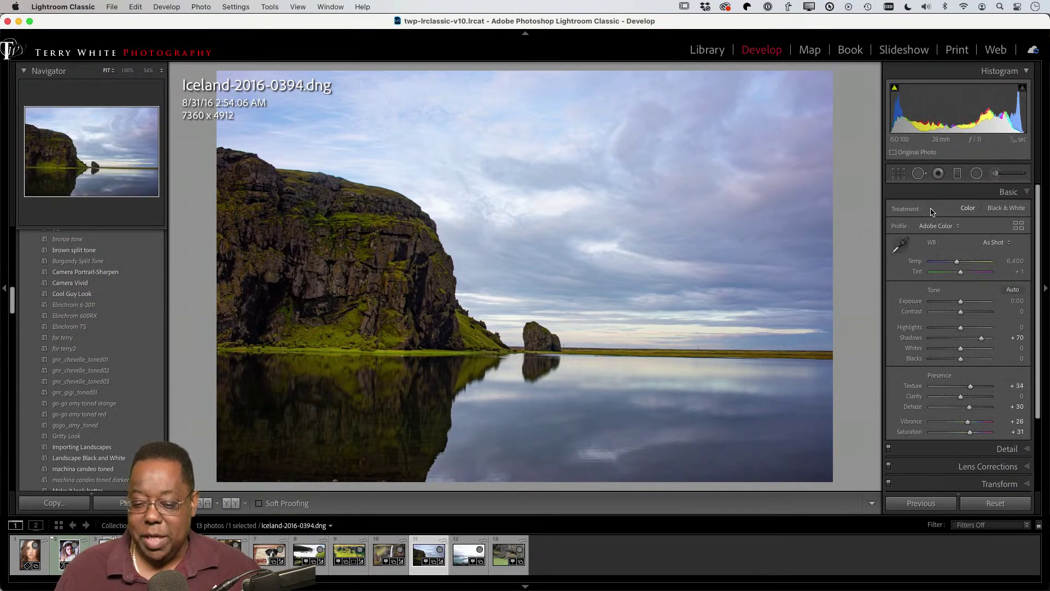
pyautogui.click(933, 226)
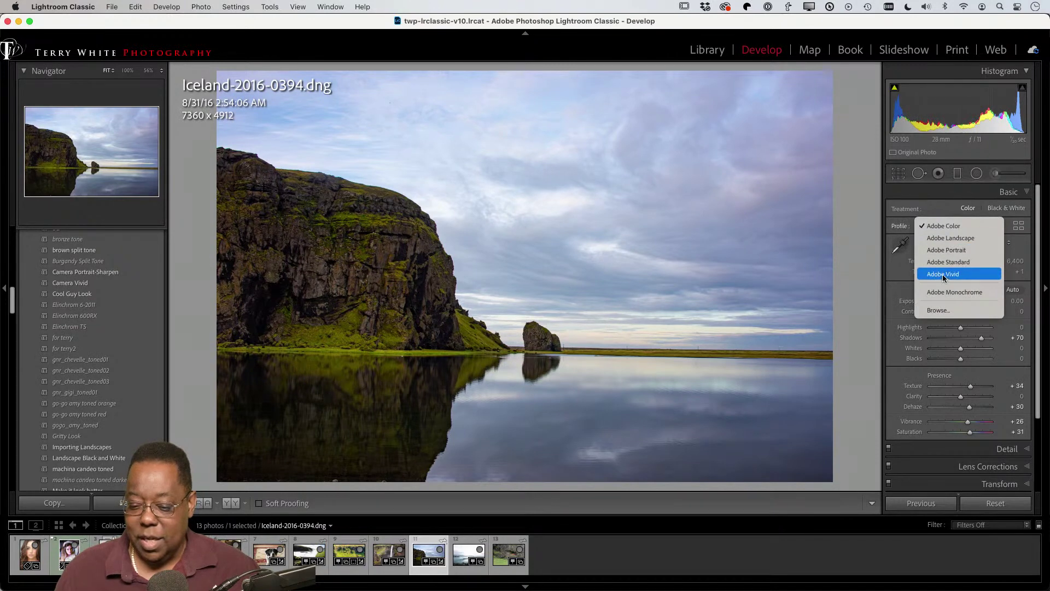
pyautogui.click(954, 240)
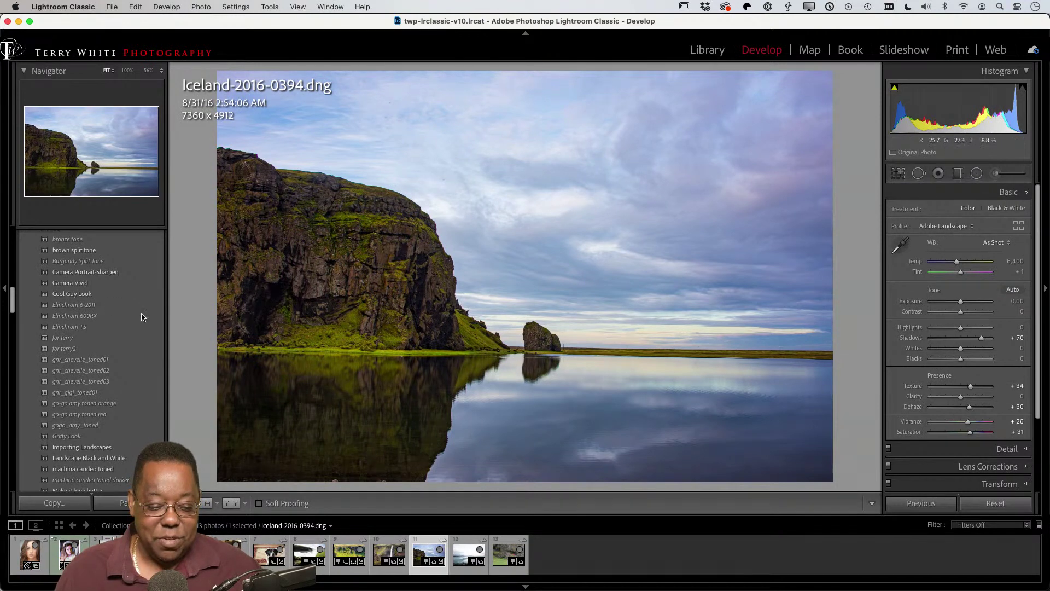
# Start a new develop preset from the landscape's settings and name it "Landscape Brighten Shadows"
pyautogui.scroll(10, 82, 328)
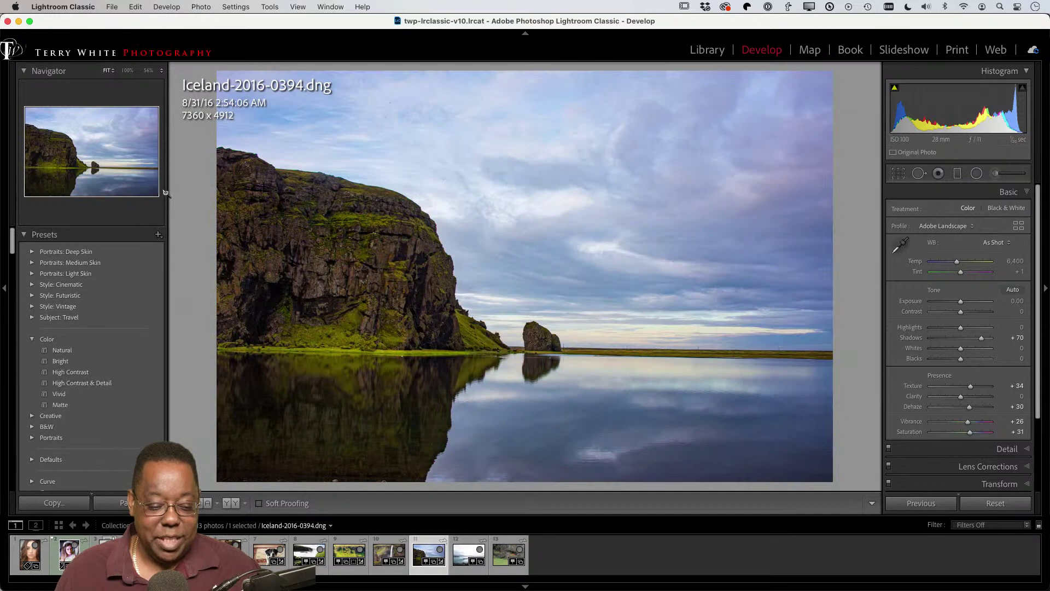
pyautogui.click(158, 235)
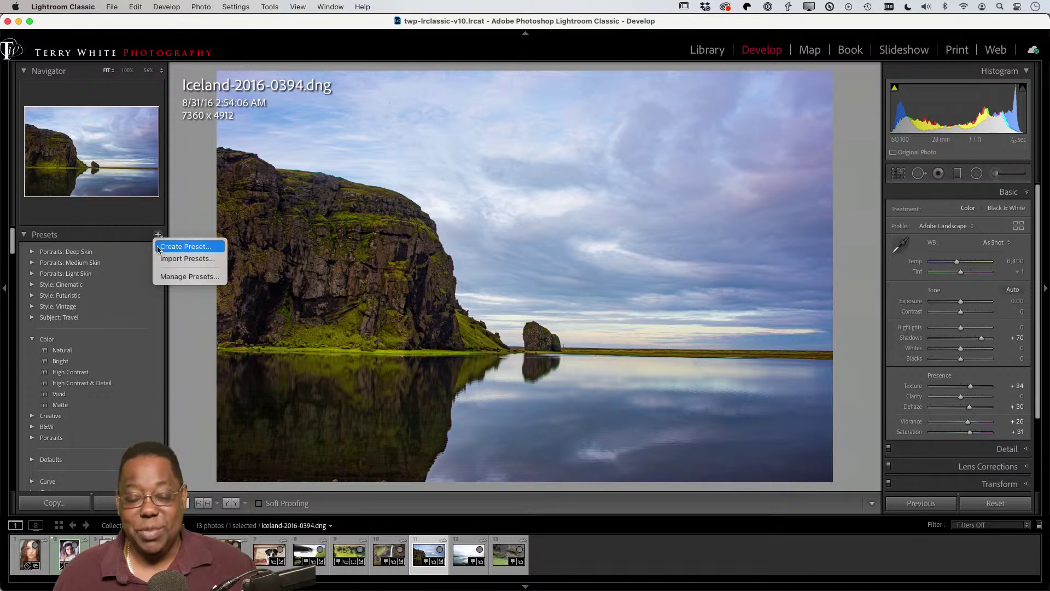
pyautogui.click(162, 249)
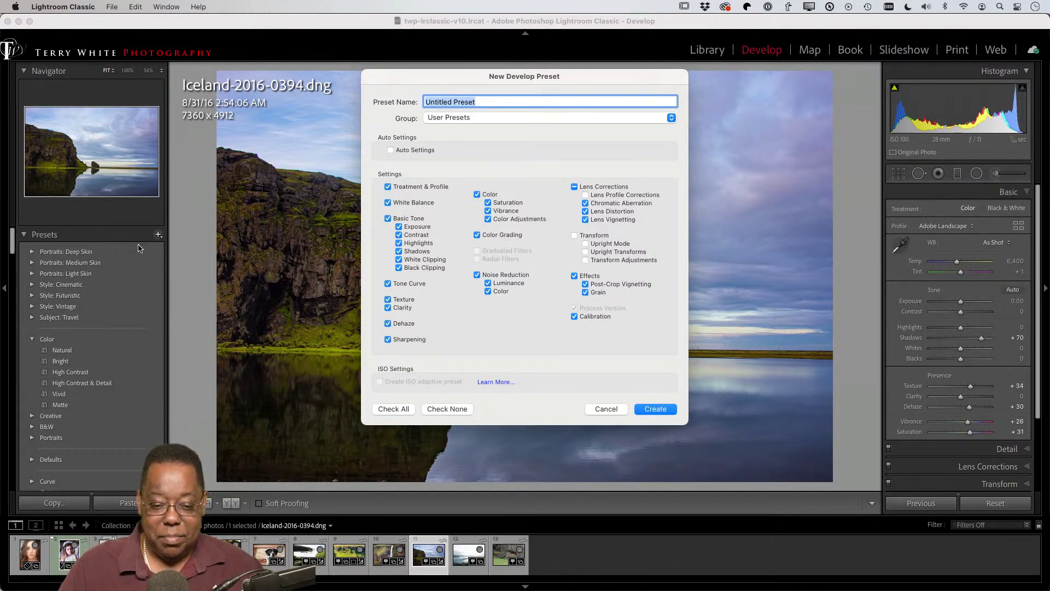
pyautogui.write('Landsca')
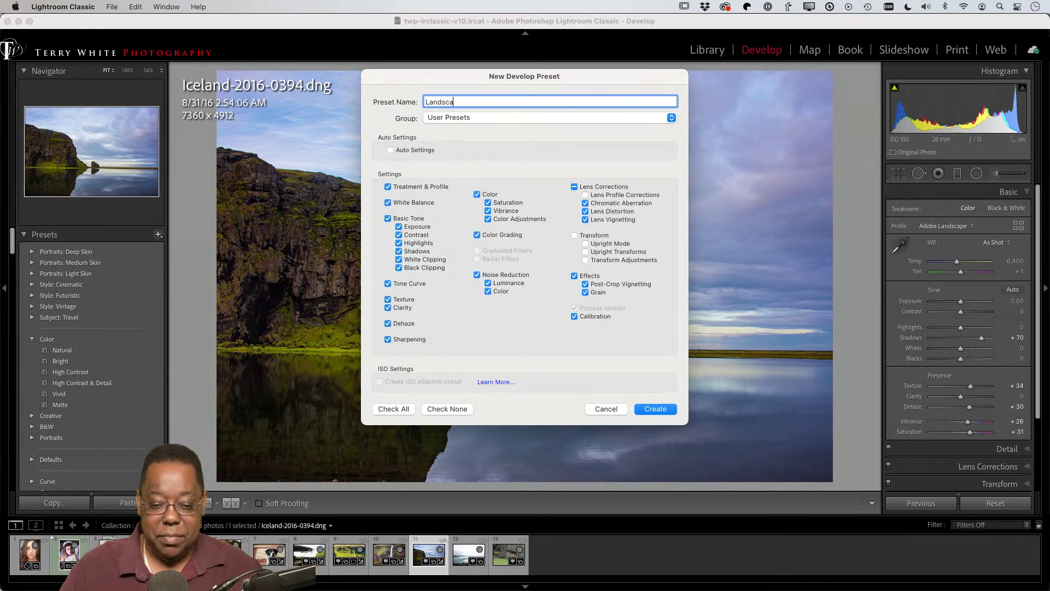
pyautogui.write('pe ')
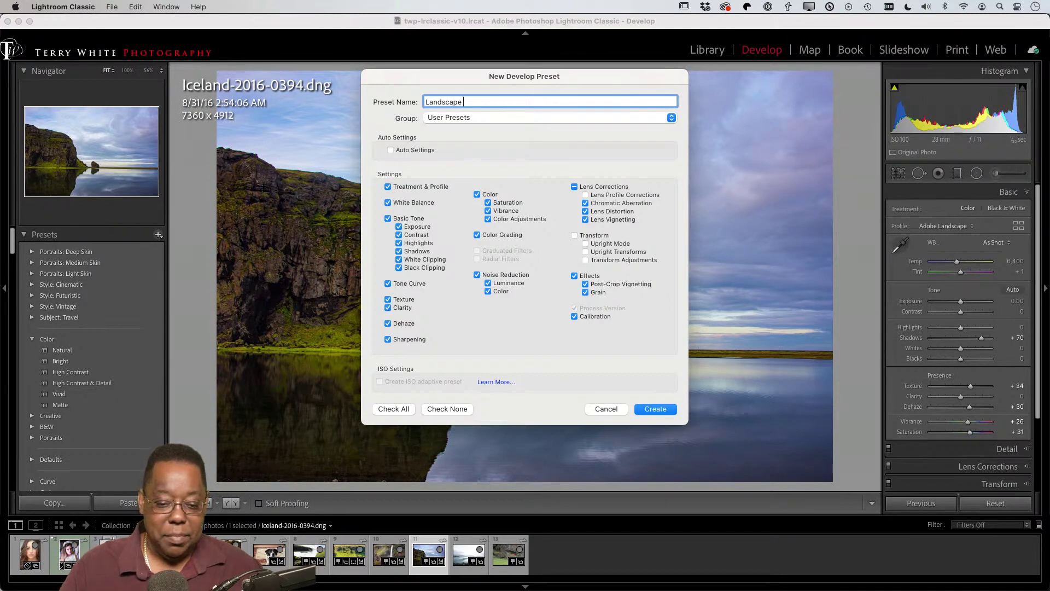
pyautogui.write('Bright en Shadw')
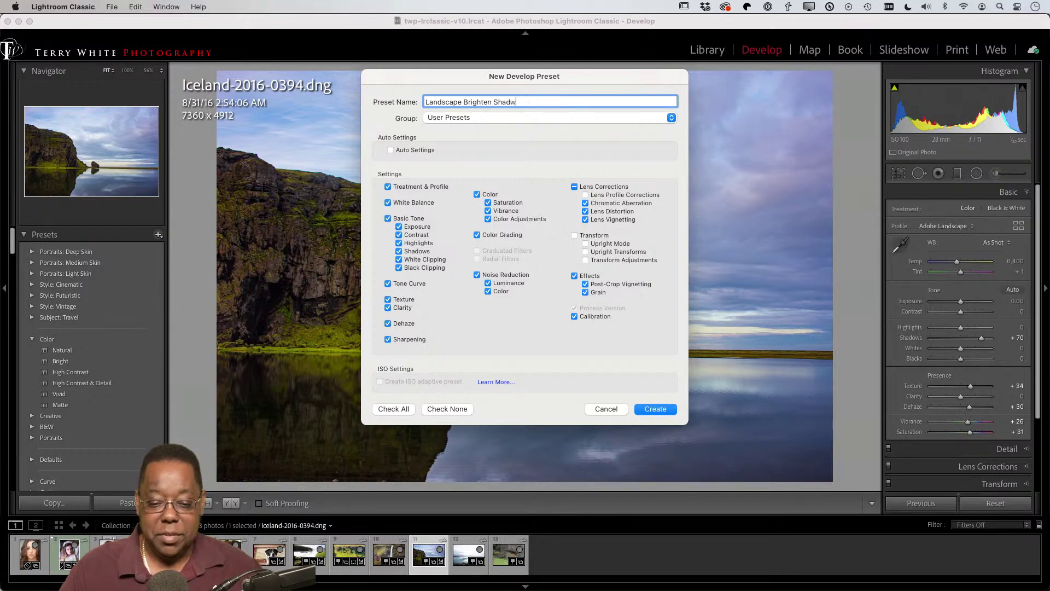
pyautogui.press('BackSpace')
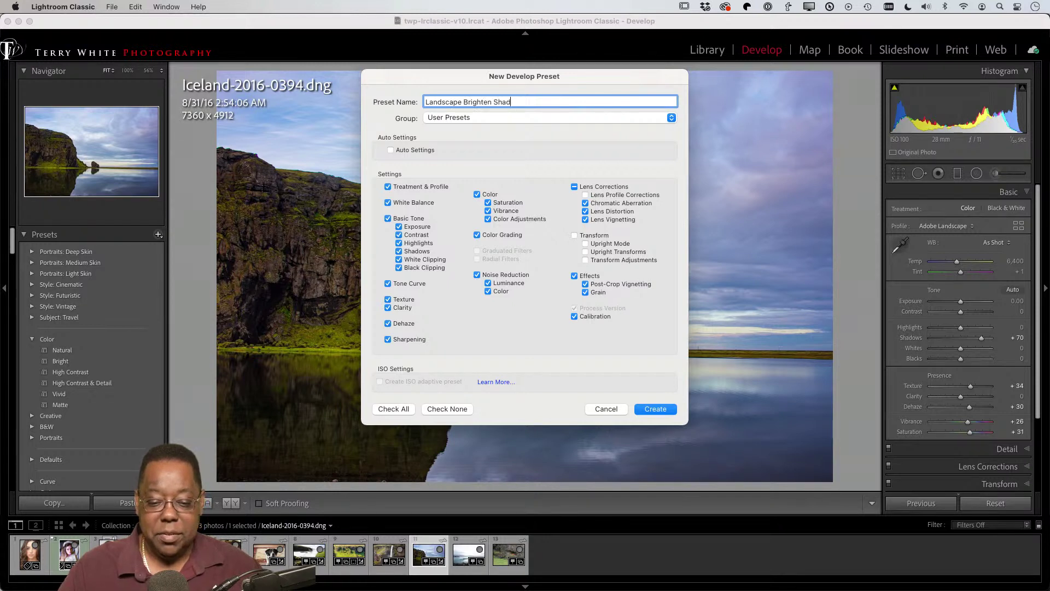
pyautogui.write('ows')
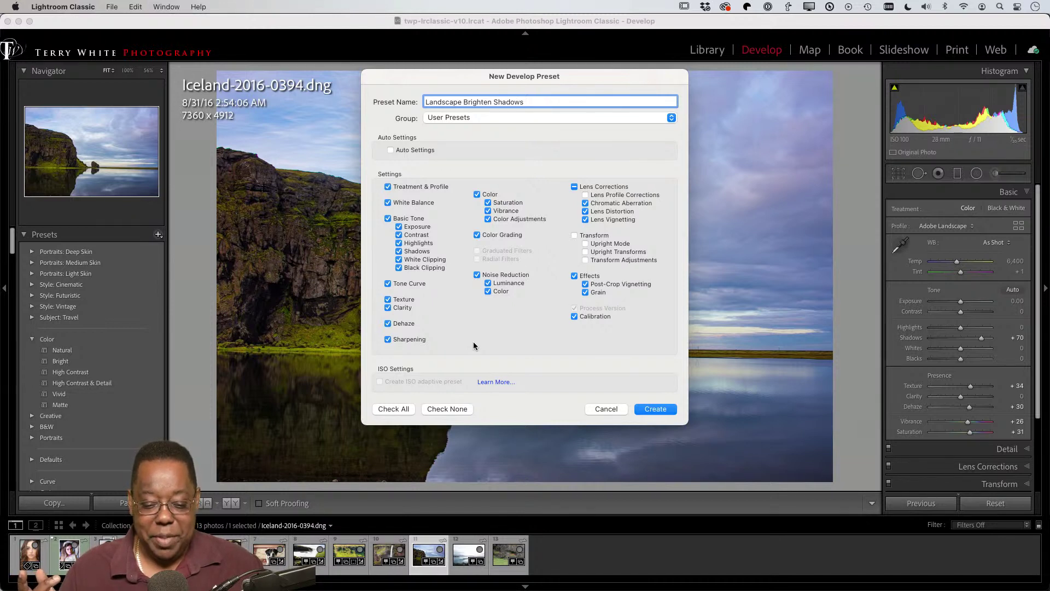
# Exclude Sharpening, Clarity, Tone Curve and White Balance from the settings stored in the new preset
pyautogui.click(386, 346)
pyautogui.click(388, 340)
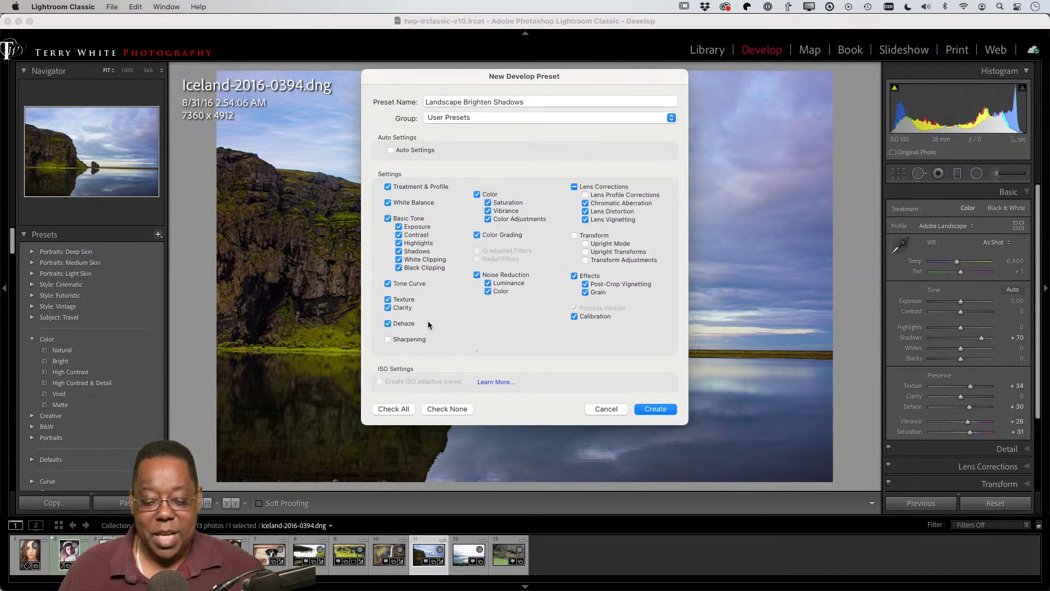
pyautogui.click(389, 308)
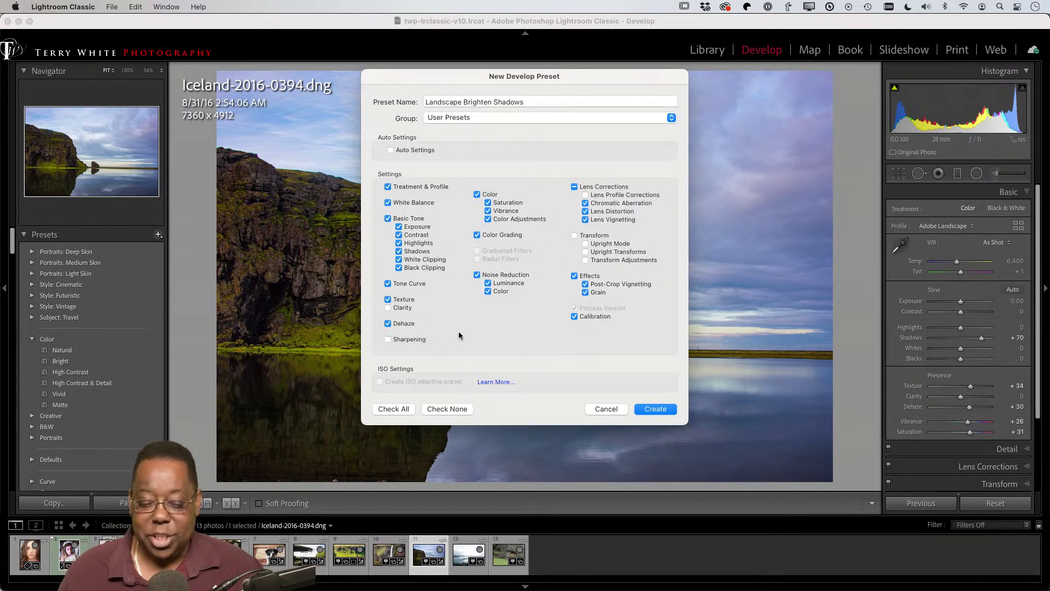
pyautogui.click(388, 283)
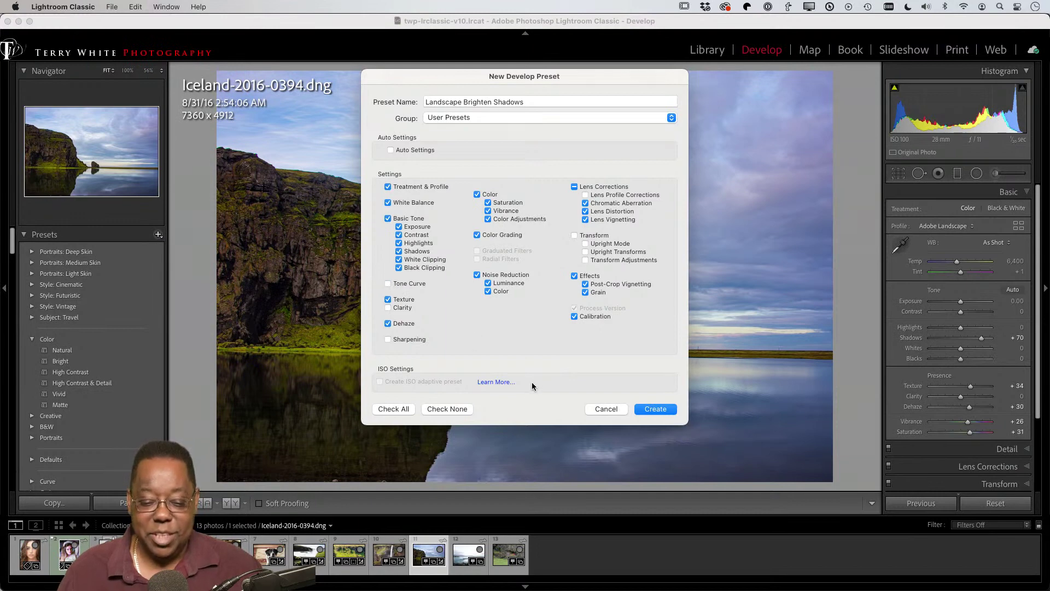
pyautogui.click(388, 203)
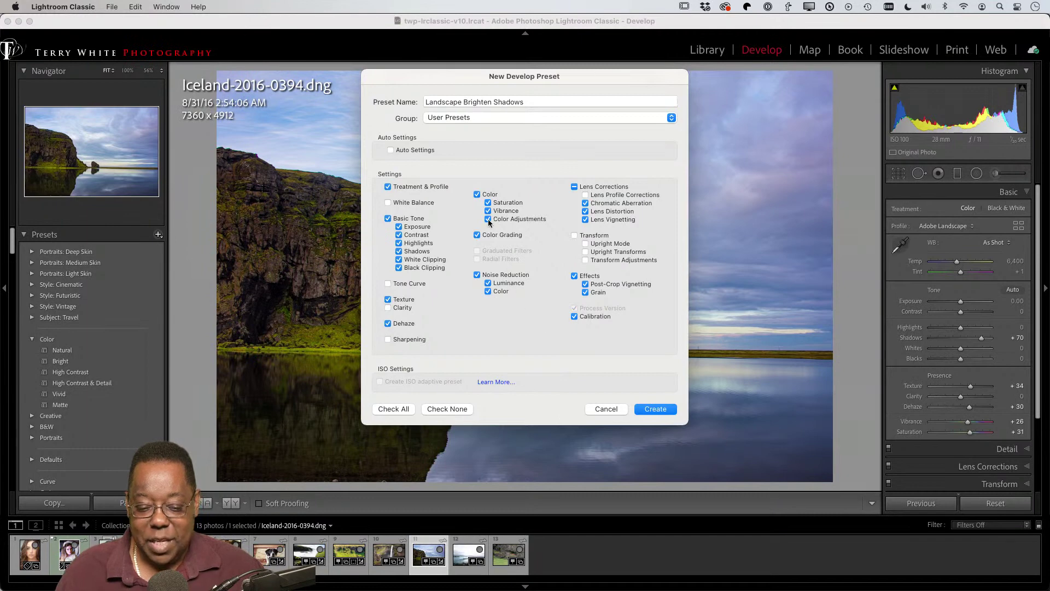
# Exclude Color Grading, Noise Reduction, Effects, Calibration and all Lens Corrections from the preset and create it
pyautogui.click(477, 234)
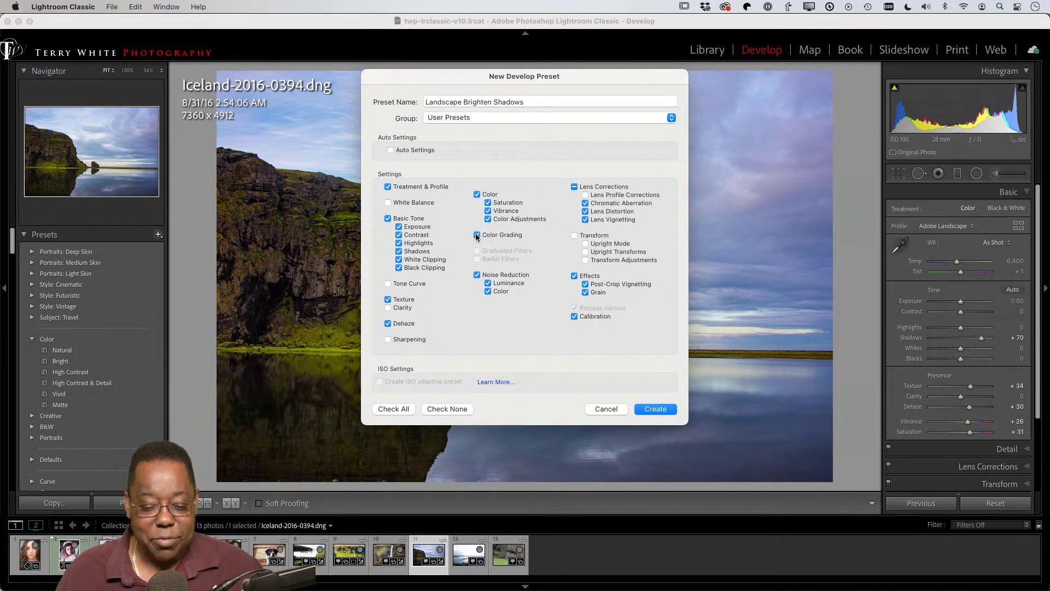
pyautogui.click(477, 274)
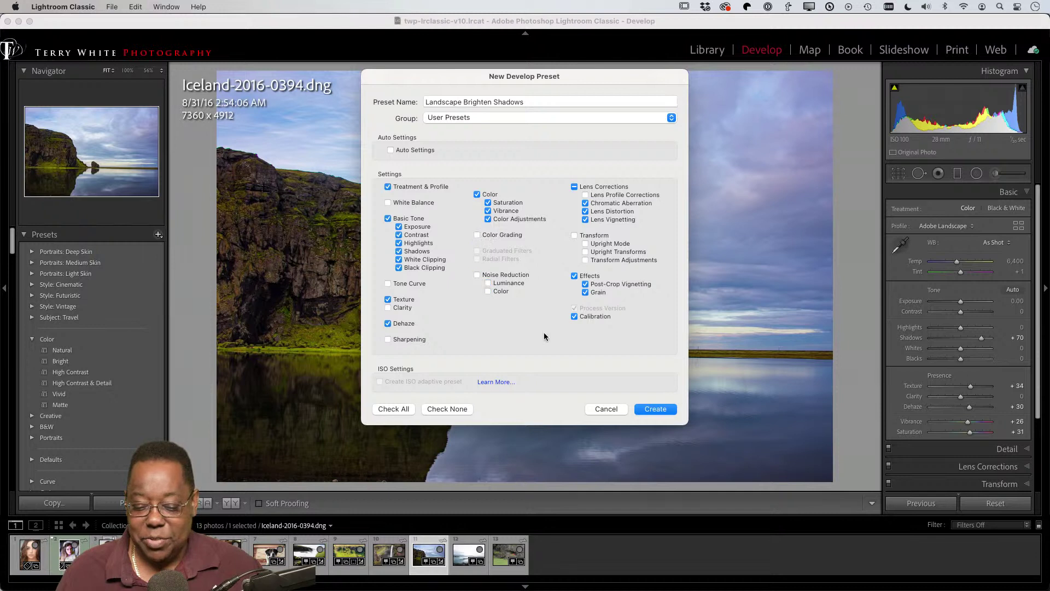
pyautogui.click(574, 275)
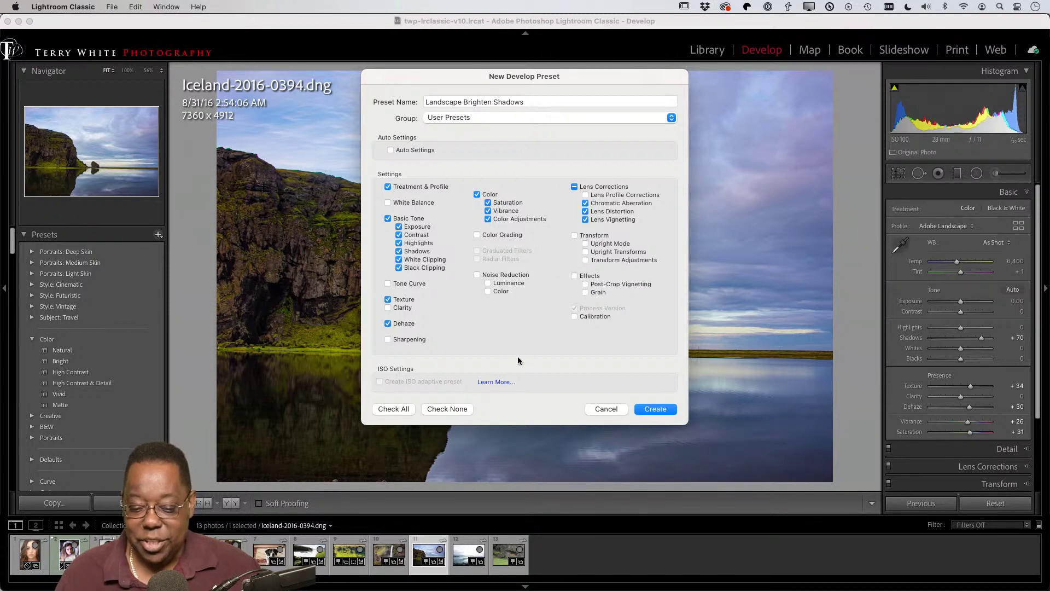
pyautogui.click(574, 187)
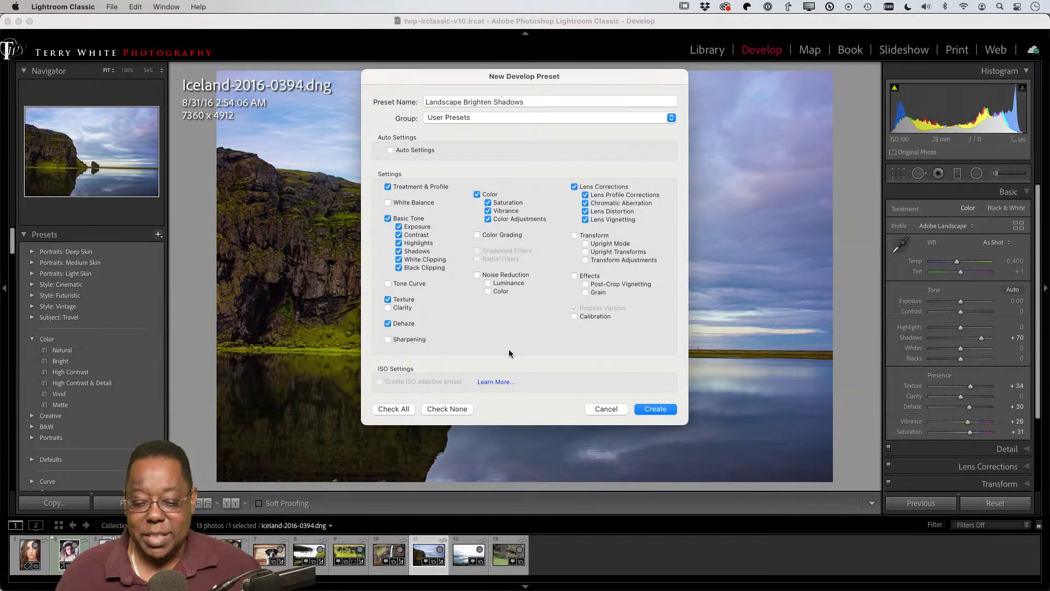
pyautogui.click(575, 186)
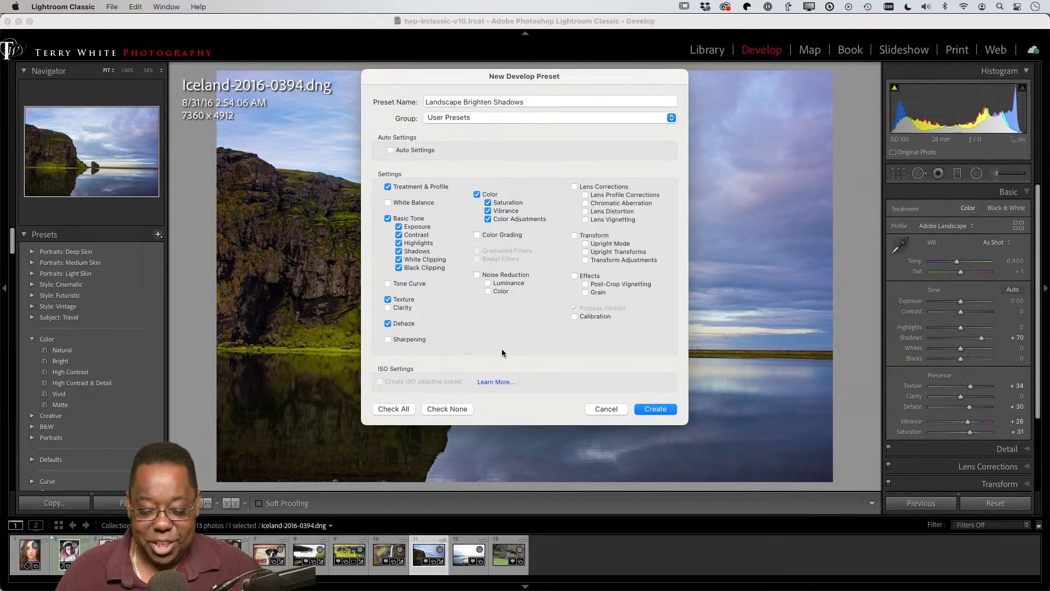
pyautogui.click(653, 410)
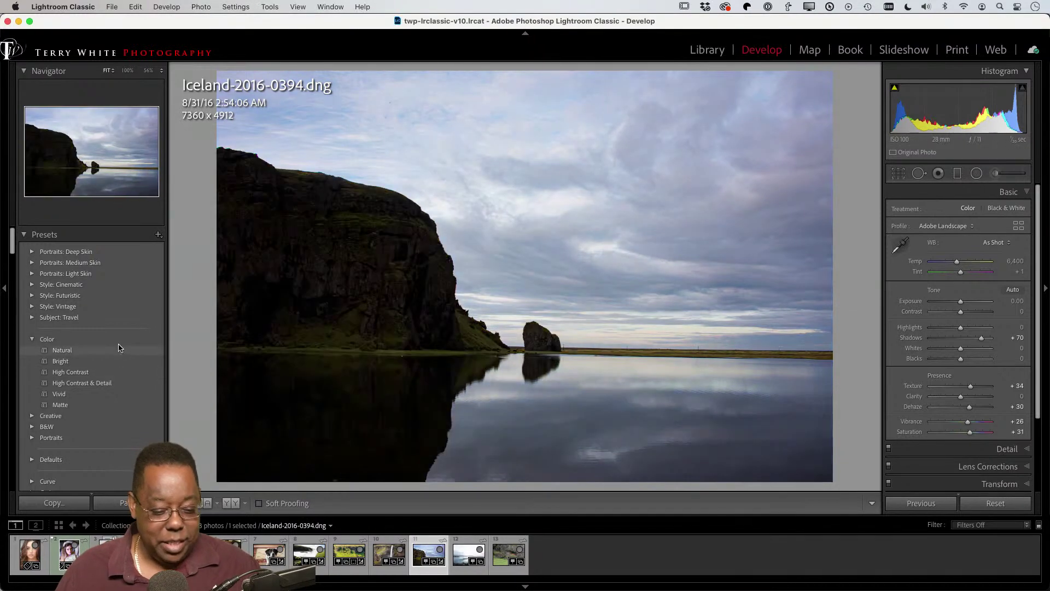
# Apply the Landscape Brighten Shadows user preset to Iceland-2016-0559.dng and Iceland-2016-0186.dng
pyautogui.scroll(-5, 116, 348)
pyautogui.scroll(-10, 114, 349)
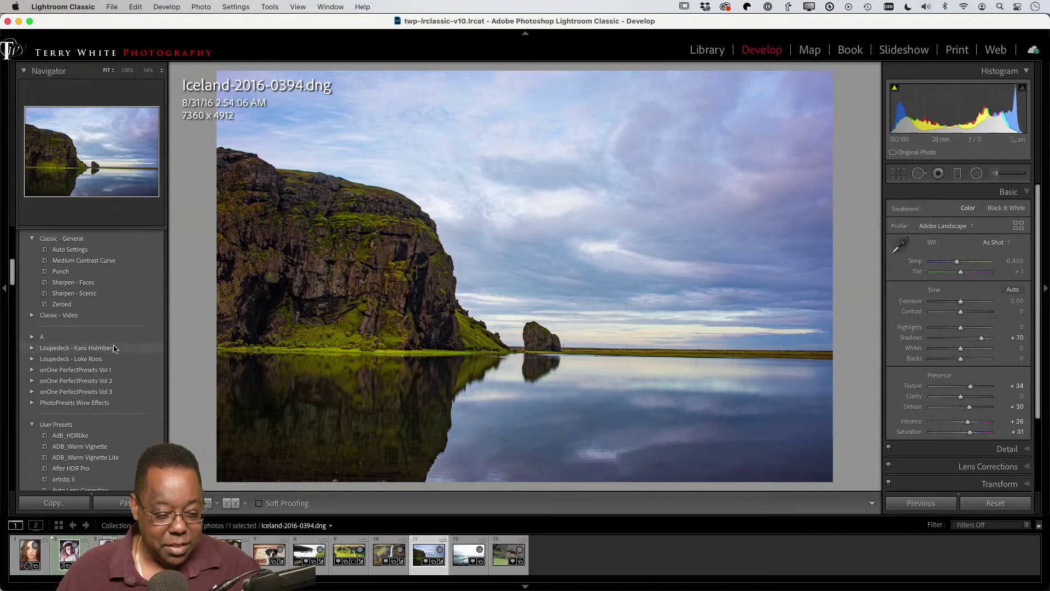
pyautogui.scroll(-10, 115, 348)
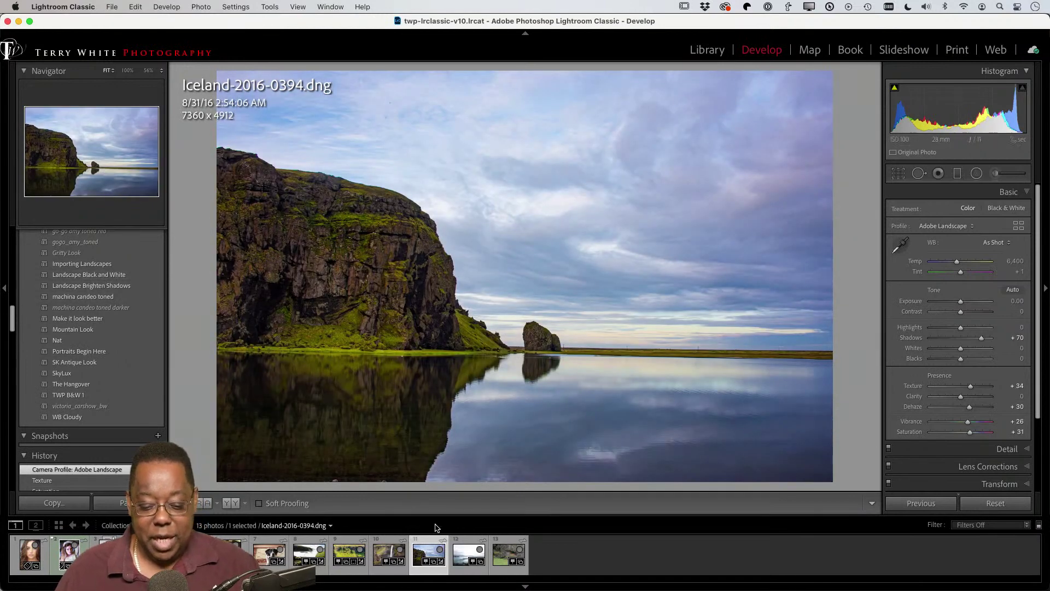
pyautogui.click(452, 557)
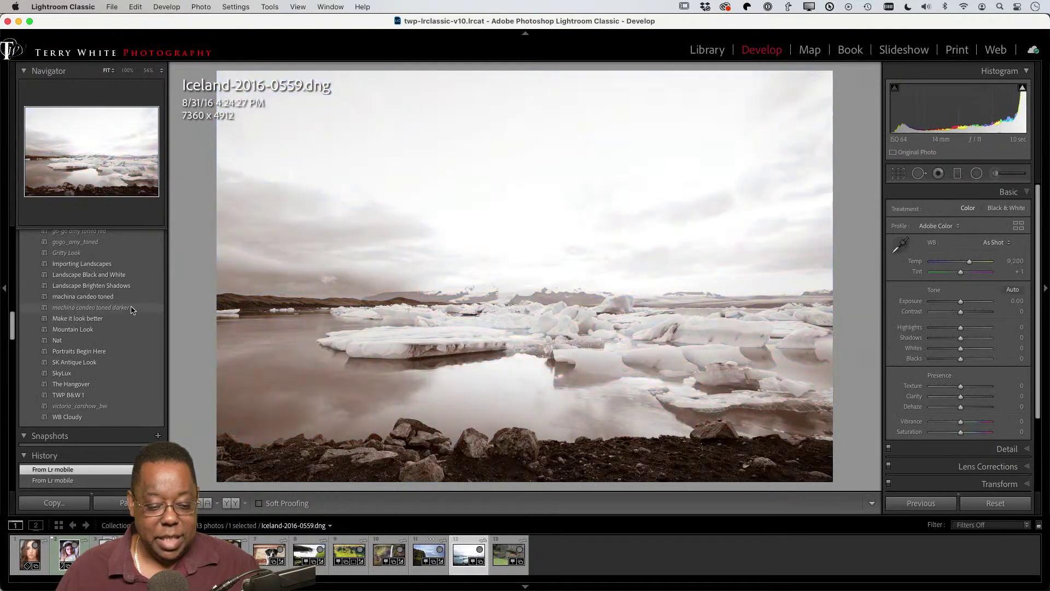
pyautogui.click(121, 286)
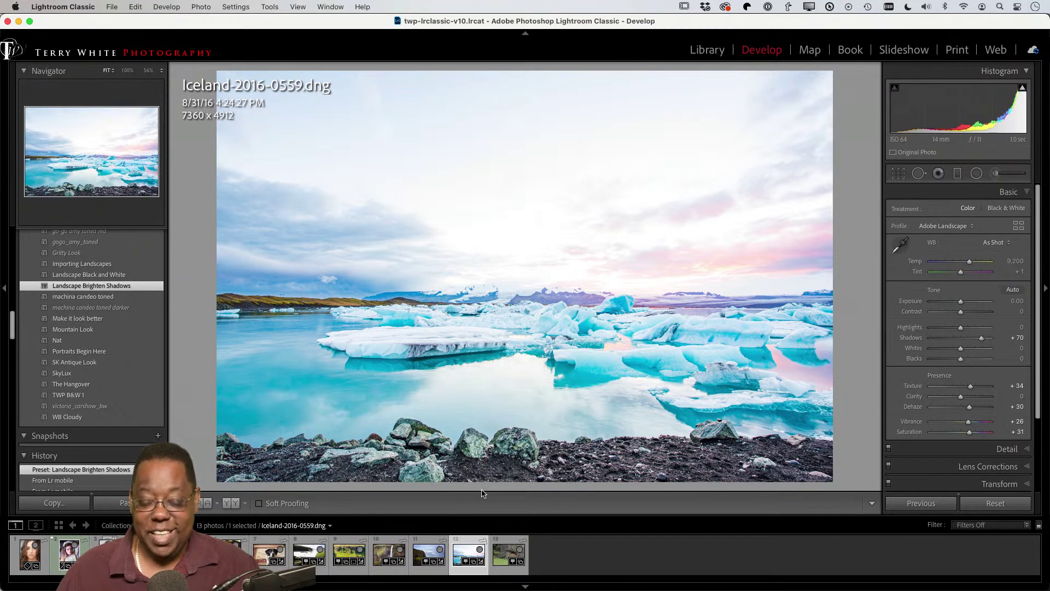
pyautogui.click(506, 554)
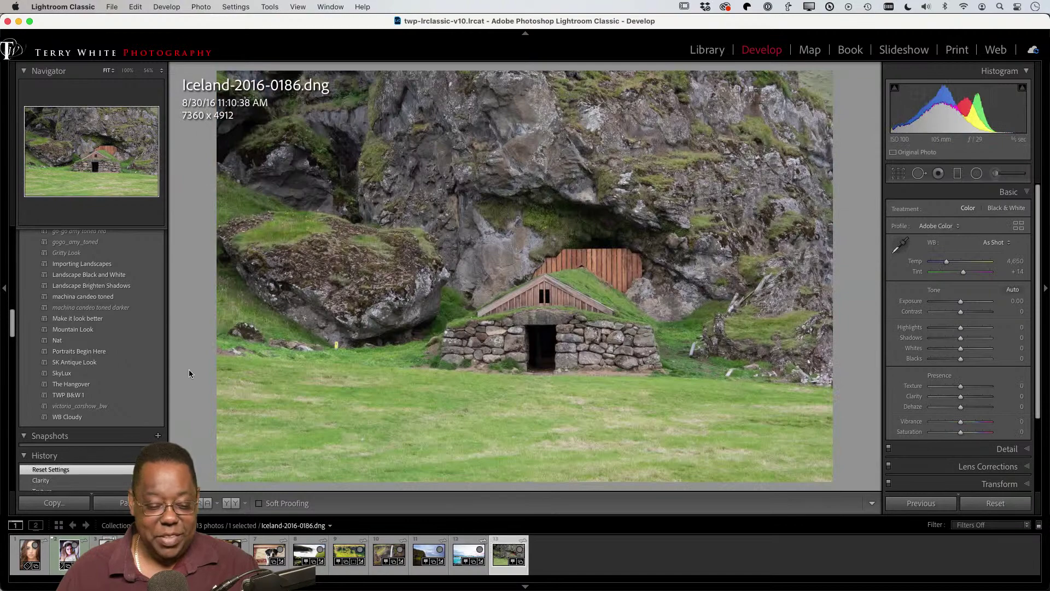
pyautogui.click(109, 285)
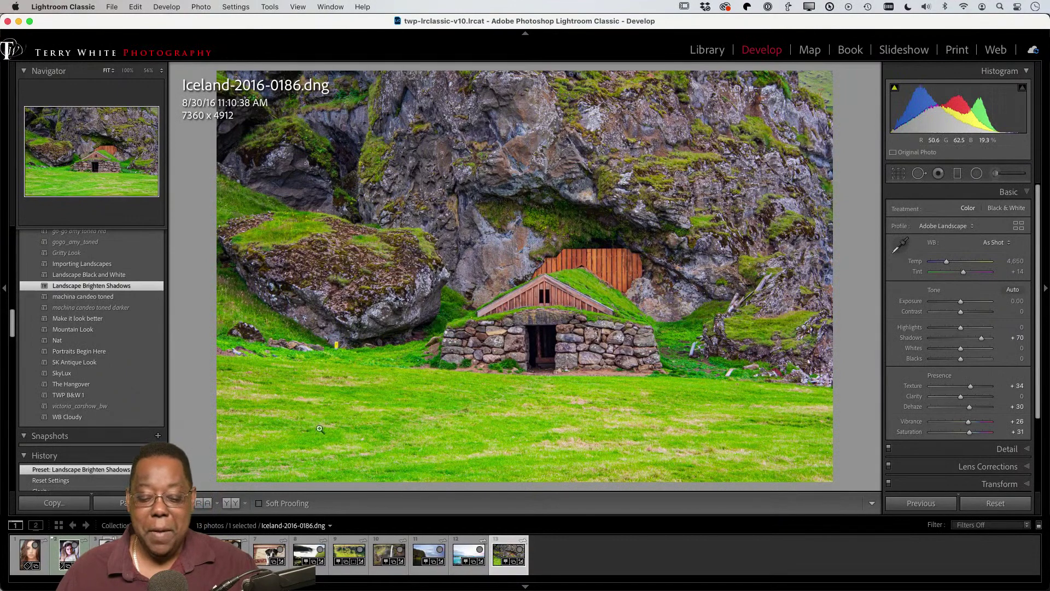
# Reset Iceland-2016-0559.dng, reapply the Landscape Brighten Shadows preset and set its Shadows to +40
pyautogui.click(464, 550)
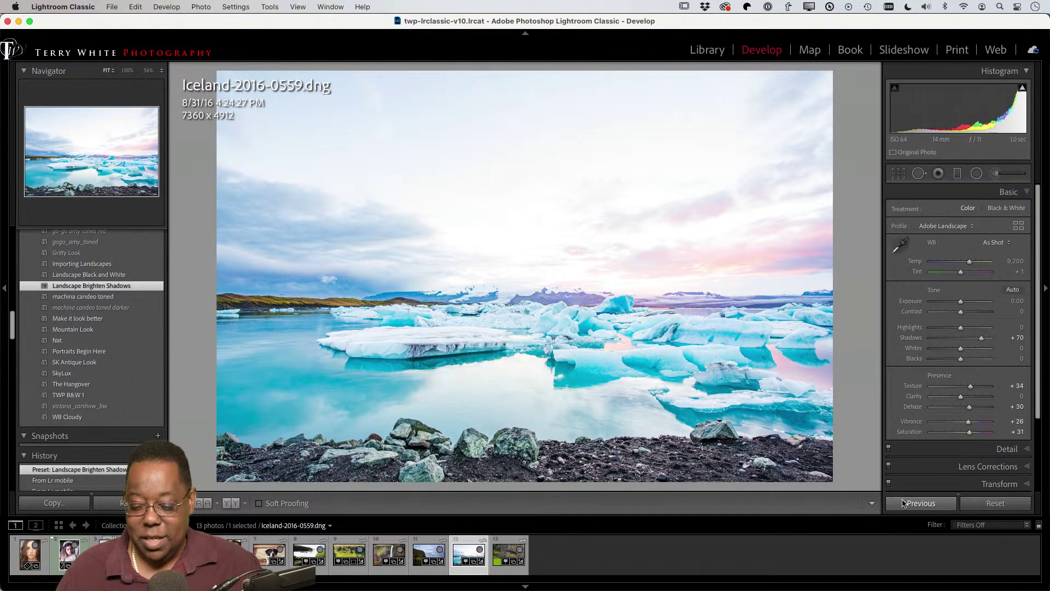
pyautogui.click(995, 503)
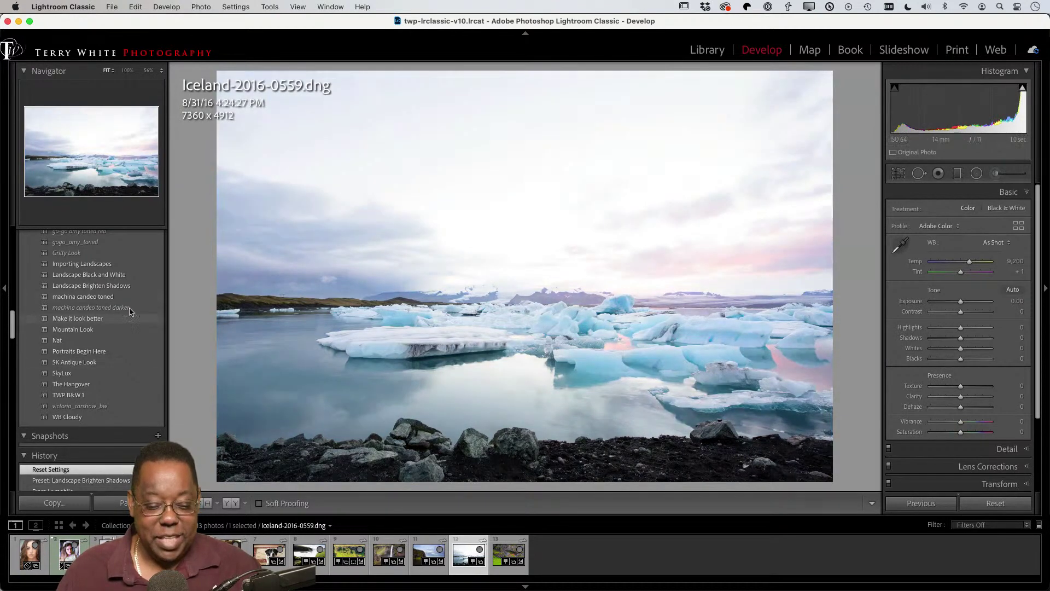
pyautogui.click(102, 286)
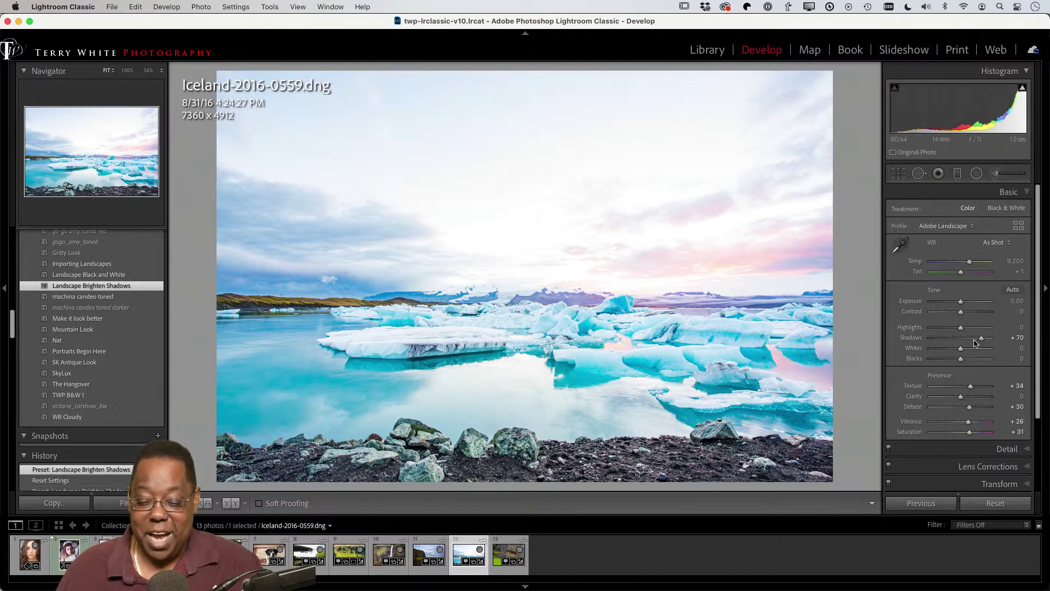
pyautogui.moveTo(975, 340); pyautogui.dragTo(972, 341)
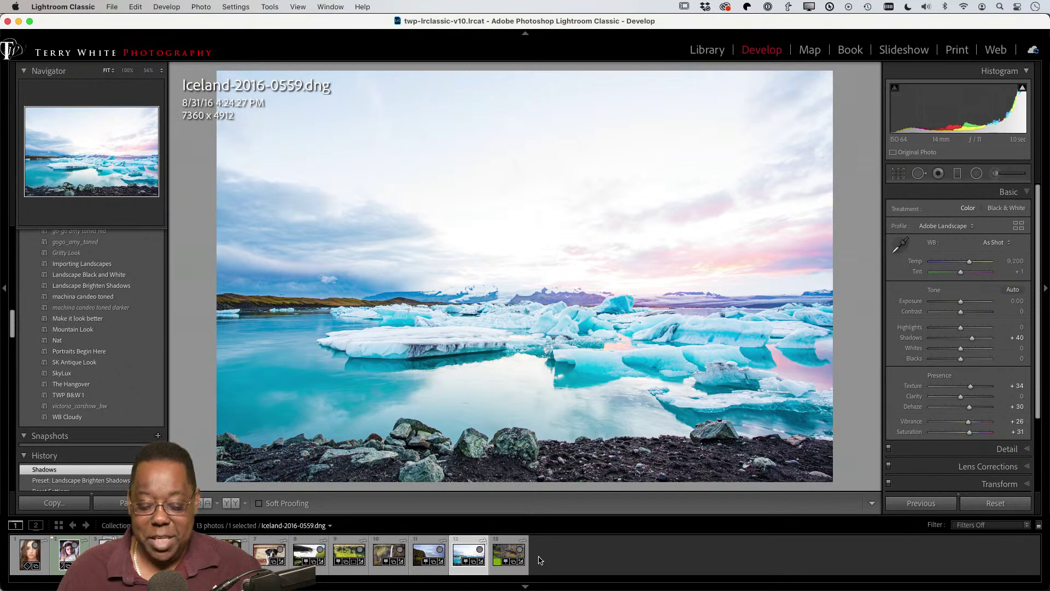
# Try resetting Shadows to 0 on Iceland-2016-0186.dng, and undo the change
pyautogui.click(505, 555)
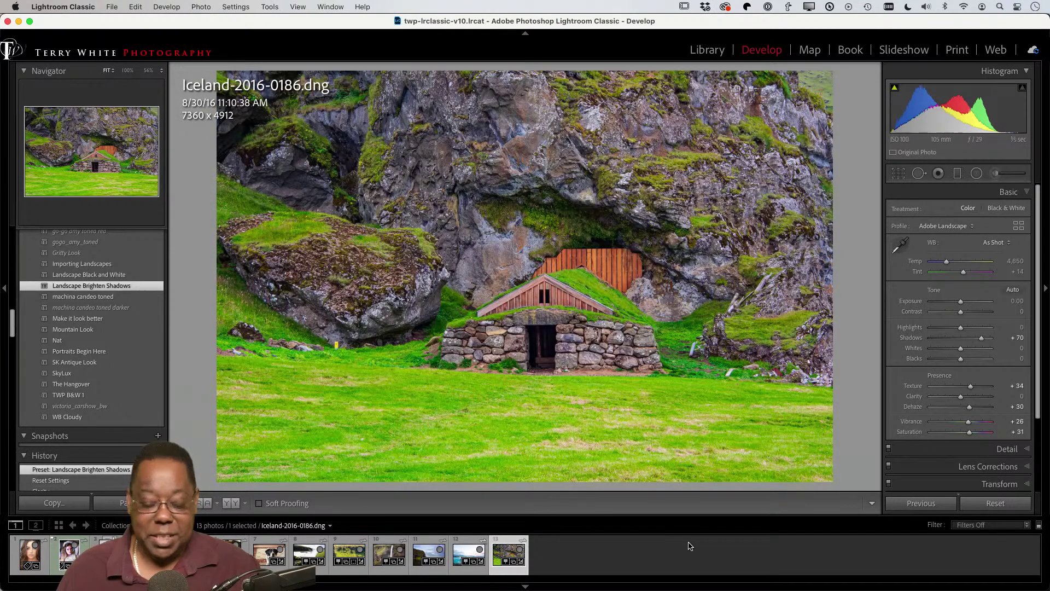
pyautogui.doubleClick(981, 340)
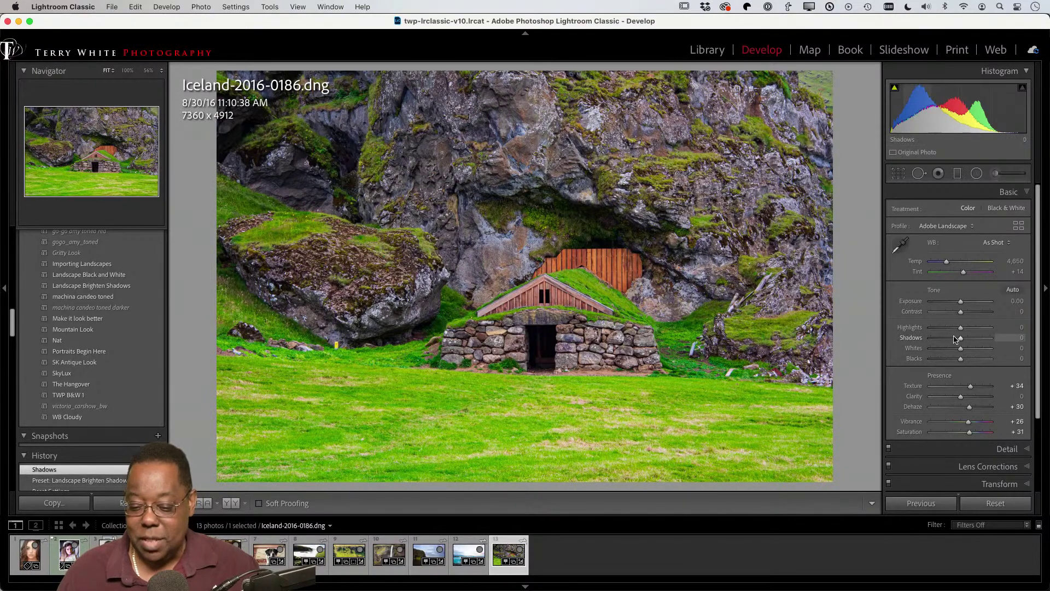
pyautogui.press('super+z')
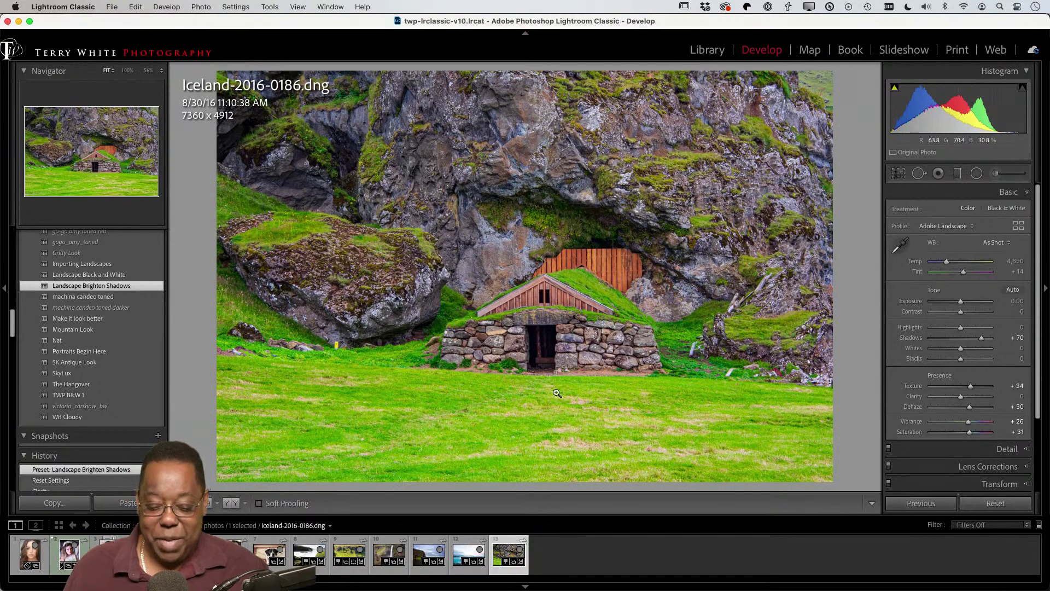
# Try the Auto tone adjustment on Iceland-2016-0559.dng, and undo it
pyautogui.click(461, 554)
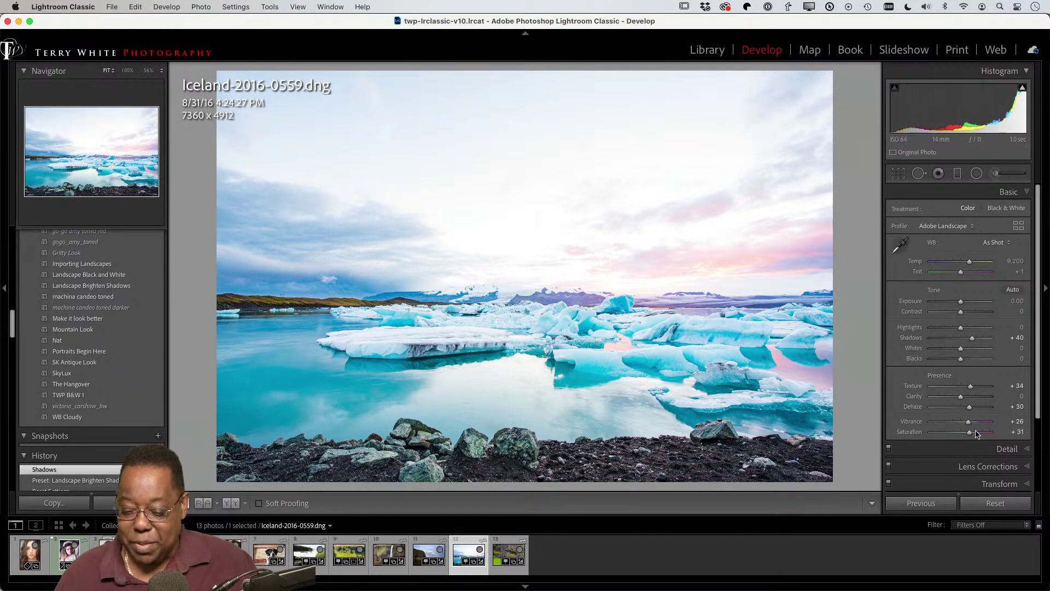
pyautogui.click(1003, 295)
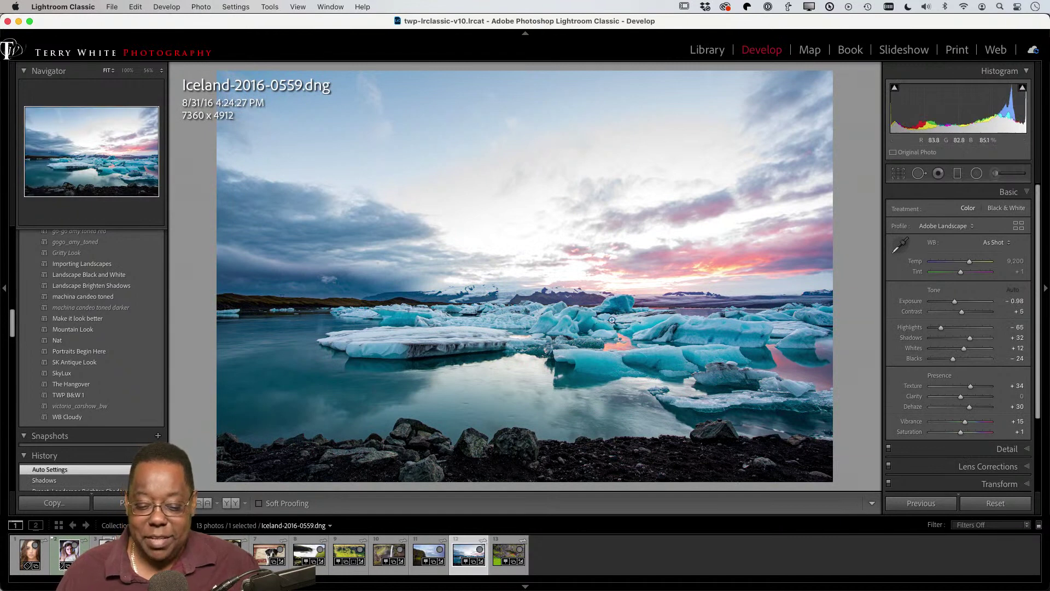
pyautogui.press('super+z')
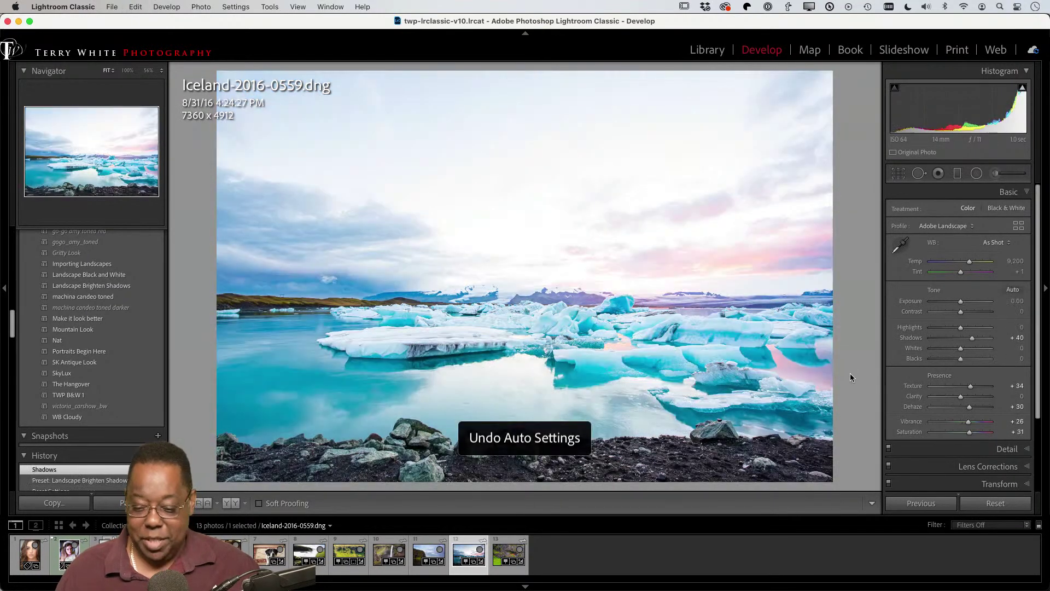
# Fine-tune the iceberg photo with Exposure -1.20, Dehaze +51 and Shadows +55
pyautogui.moveTo(960, 301); pyautogui.dragTo(953, 307)
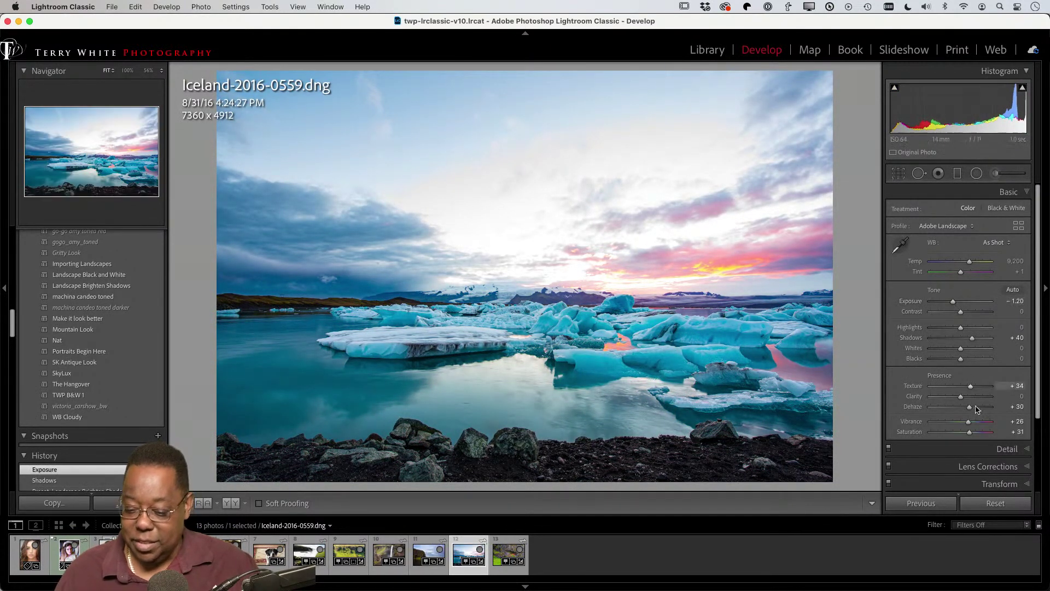
pyautogui.moveTo(969, 408); pyautogui.dragTo(977, 408)
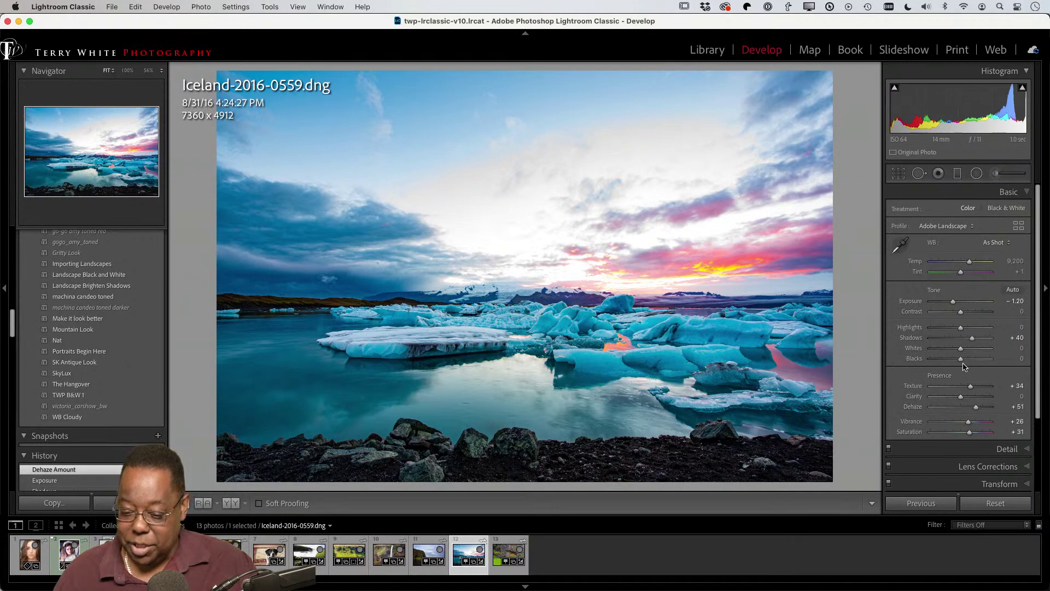
pyautogui.moveTo(974, 341); pyautogui.dragTo(978, 343)
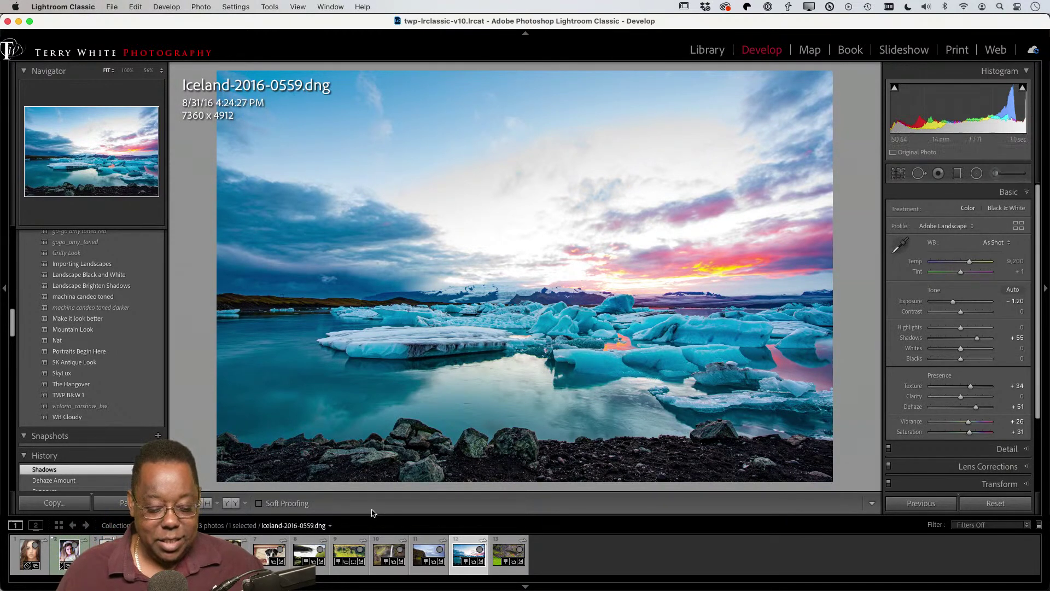
# Open the first portrait in the collection and reset all its develop adjustments
pyautogui.click(23, 557)
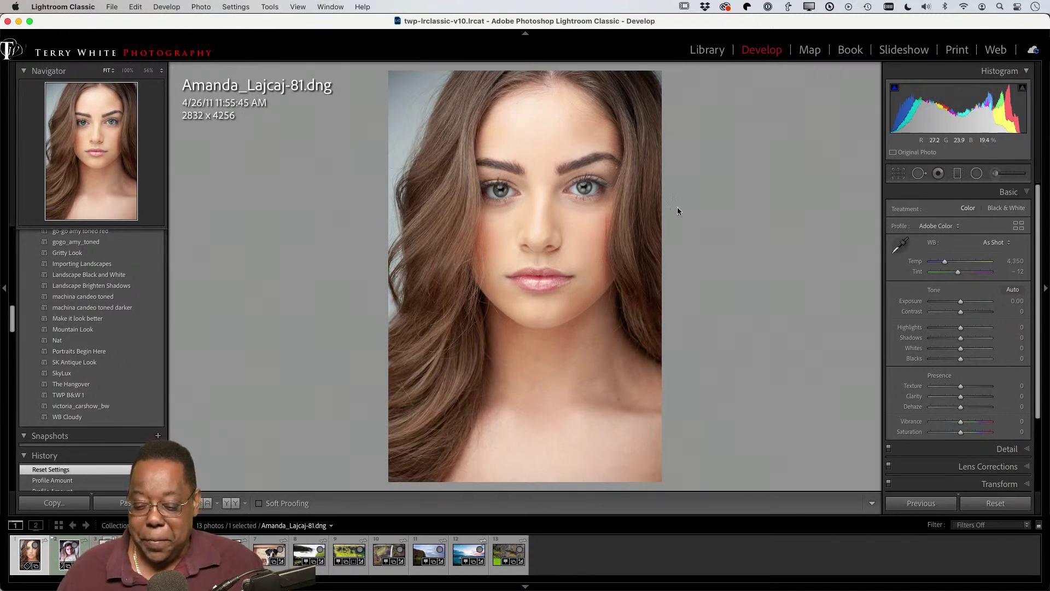
pyautogui.scroll(-1, 962, 411)
pyautogui.scroll(-5, 962, 411)
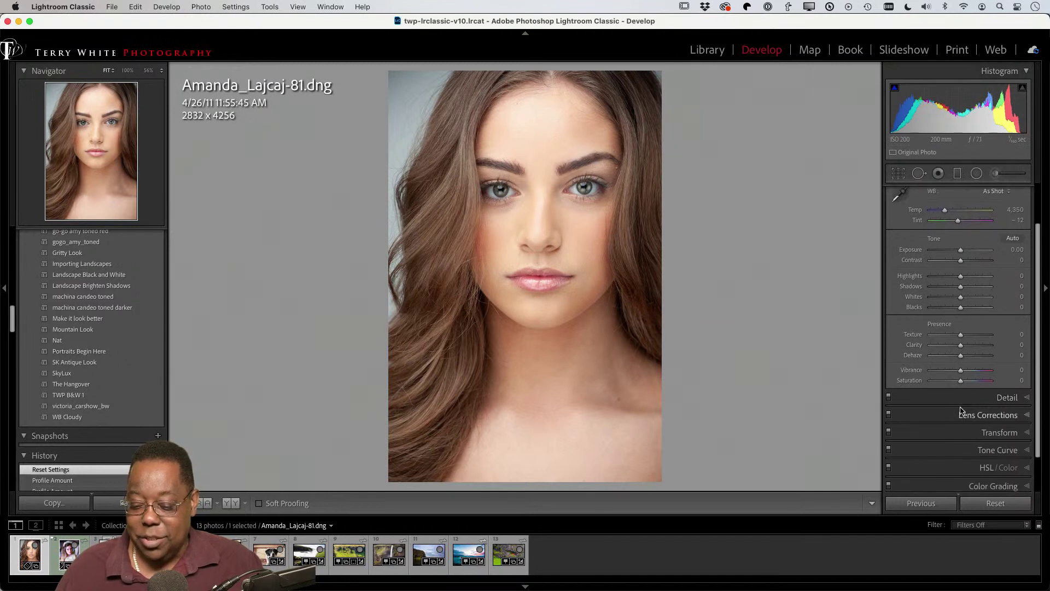
pyautogui.click(982, 505)
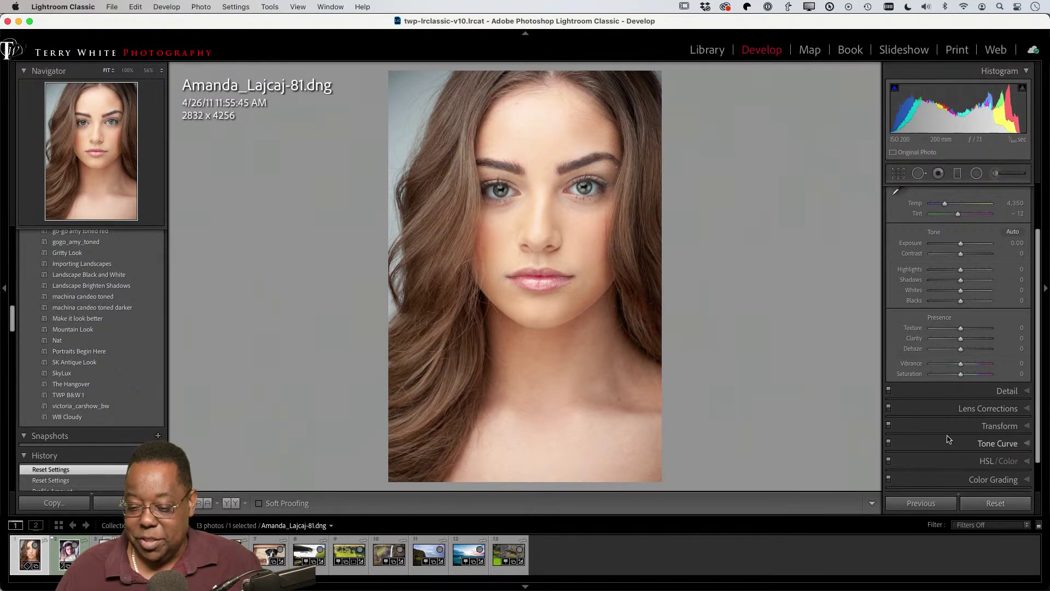
# Open the portrait's Detail settings and examine the default sharpening and noise reduction values
pyautogui.click(1003, 392)
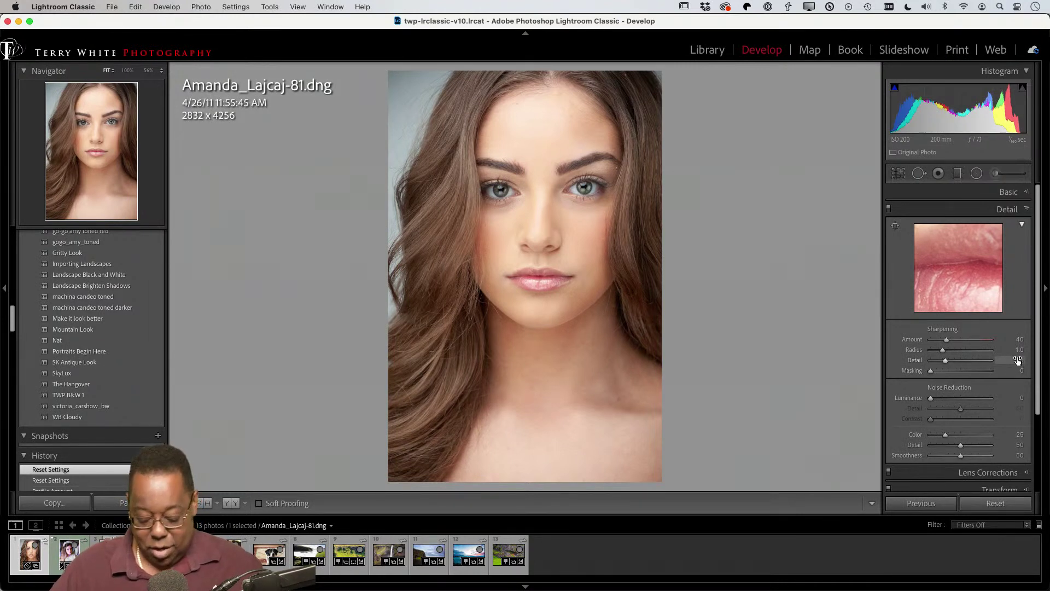
pyautogui.press('alt')
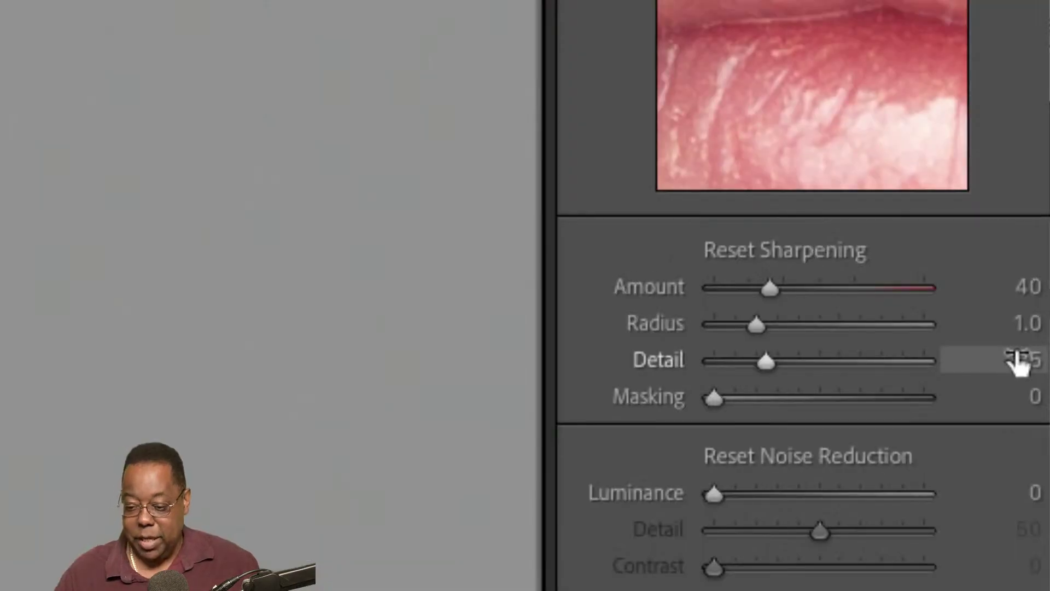
pyautogui.press('alt')
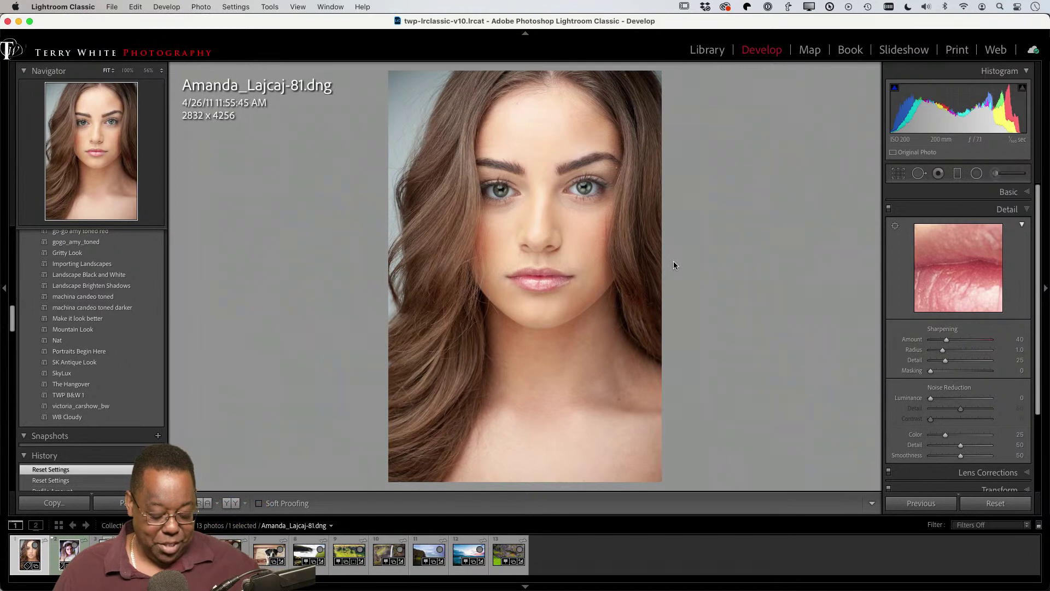
# Set the portrait's sharpening Masking to 65 while previewing the mask in black and white
pyautogui.press('alt')
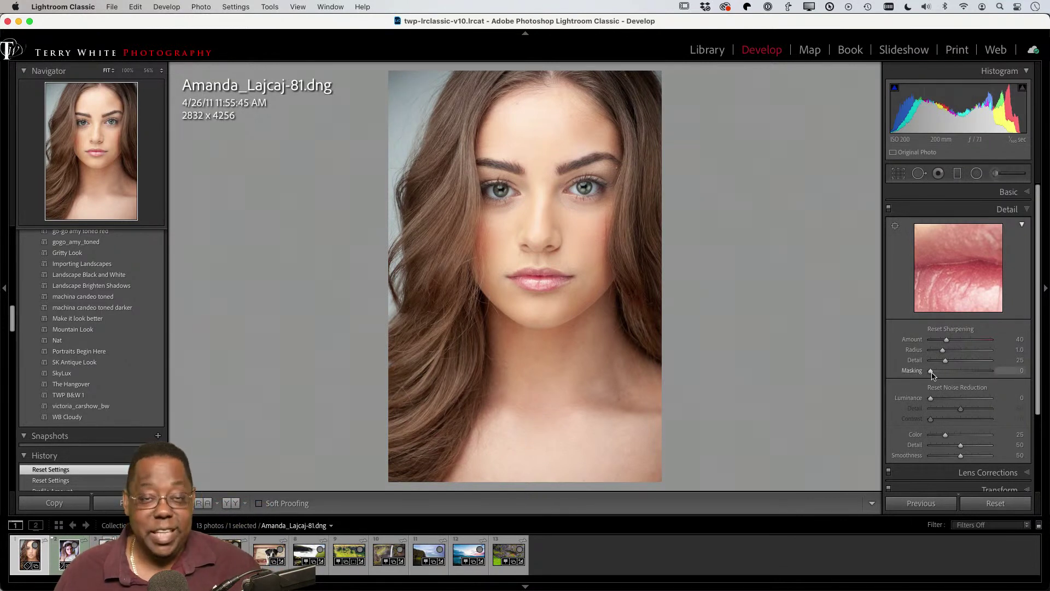
pyautogui.moveTo(931, 372)
pyautogui.mouseDown()
pyautogui.moveTo(971, 373)
pyautogui.moveTo(924, 373)
pyautogui.mouseUp()
pyautogui.press('alt')
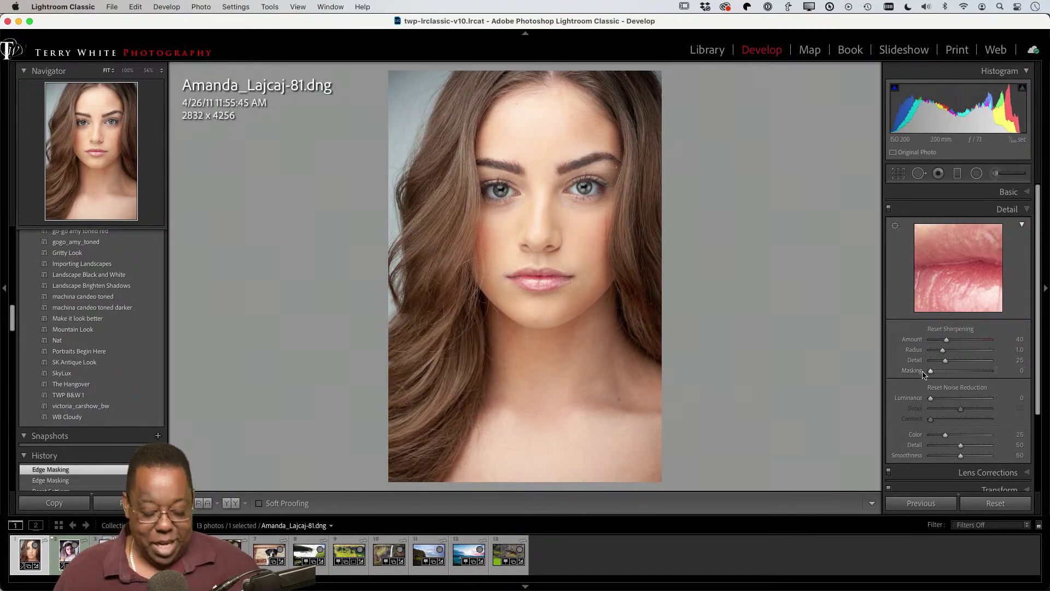
pyautogui.moveTo(930, 373)
pyautogui.mouseDown()
pyautogui.moveTo(952, 373)
pyautogui.moveTo(924, 376)
pyautogui.mouseUp()
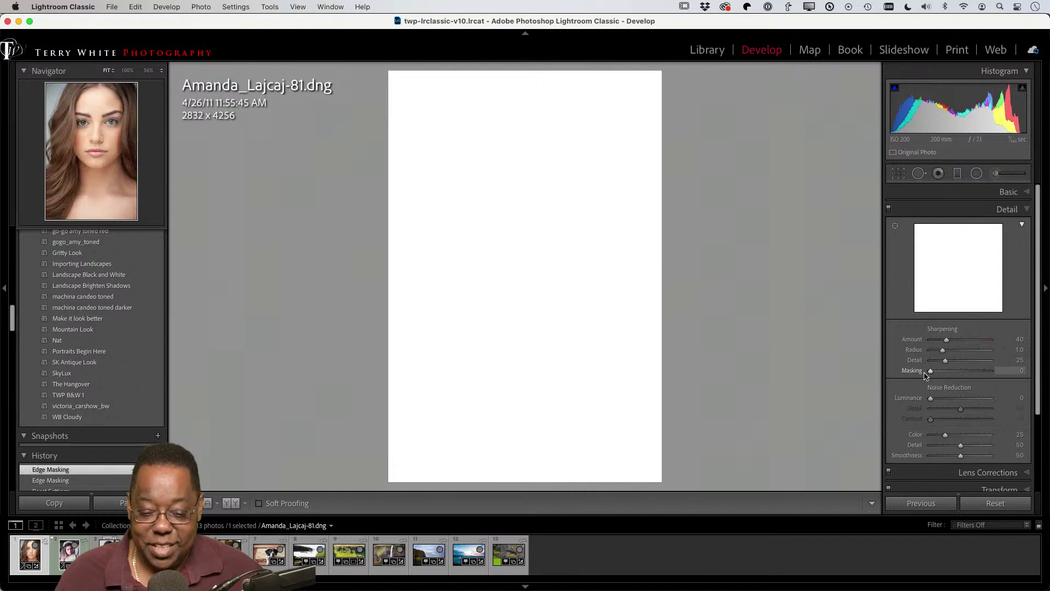
pyautogui.moveTo(924, 376); pyautogui.dragTo(969, 373)
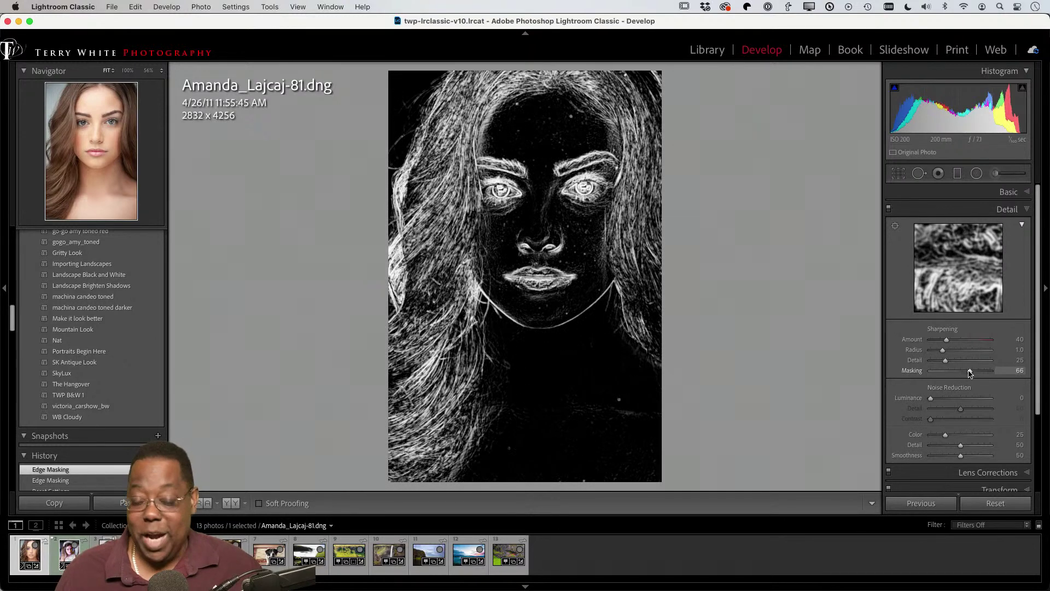
pyautogui.moveTo(969, 372); pyautogui.dragTo(970, 372)
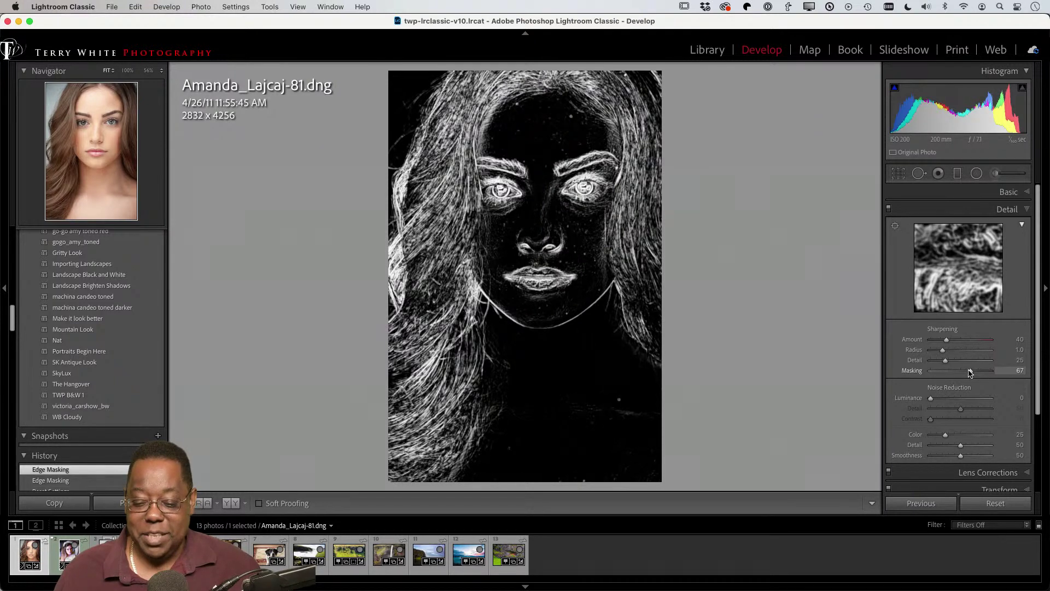
pyautogui.moveTo(970, 372); pyautogui.dragTo(968, 373)
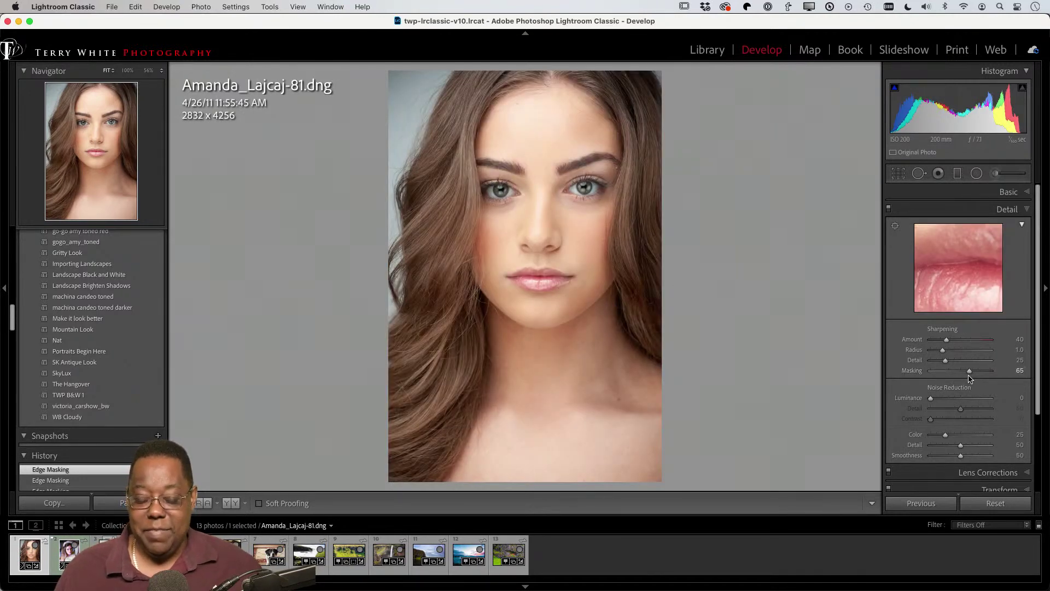
# Try a sharpening Amount of 150 on a close-up of the face, and settle on an Amount of 50
pyautogui.click(492, 177)
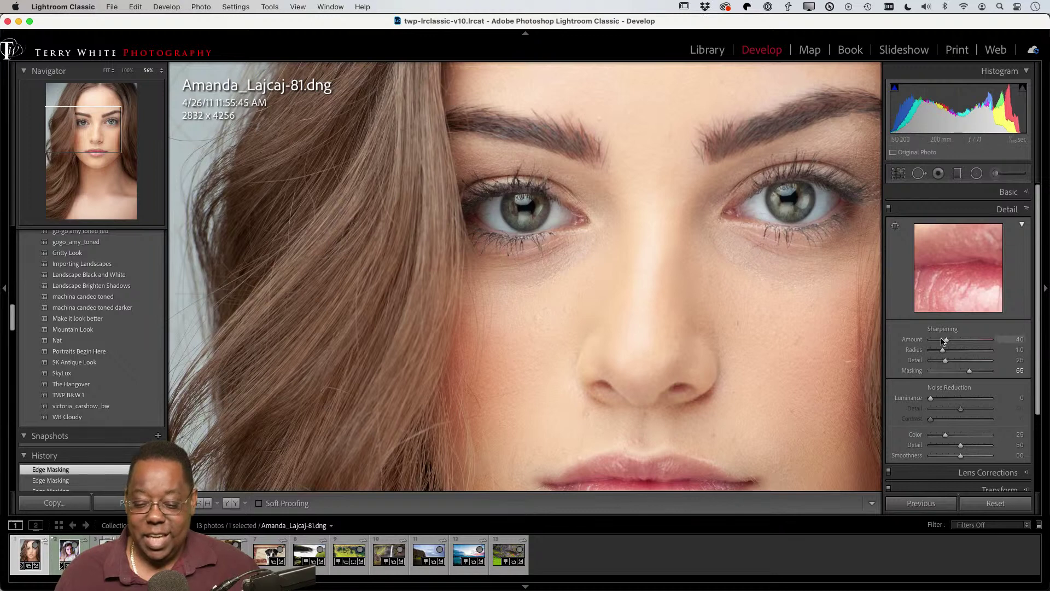
pyautogui.moveTo(946, 340); pyautogui.dragTo(1003, 340)
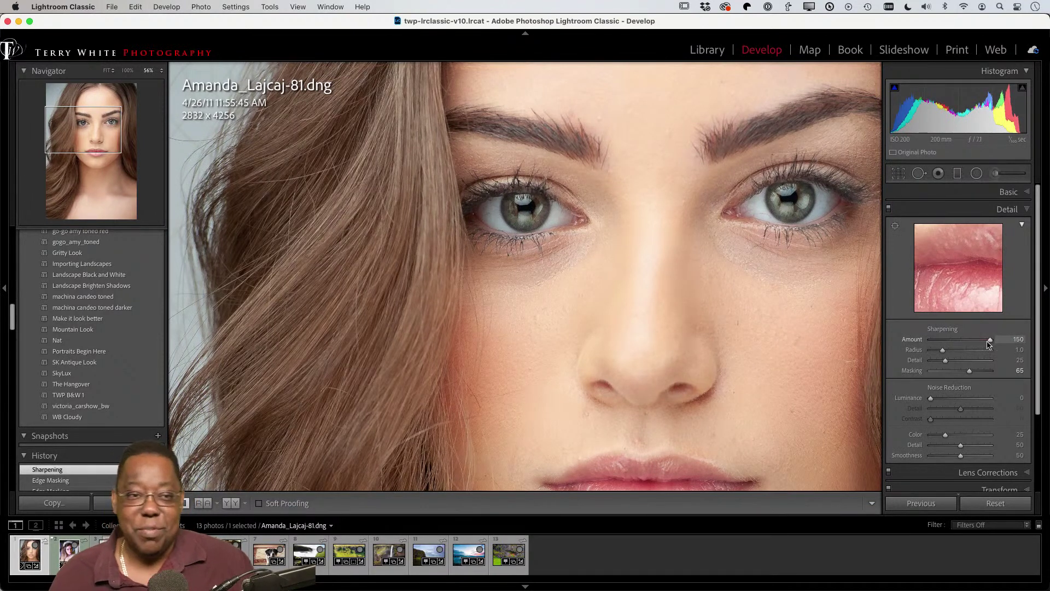
pyautogui.moveTo(990, 342); pyautogui.dragTo(948, 345)
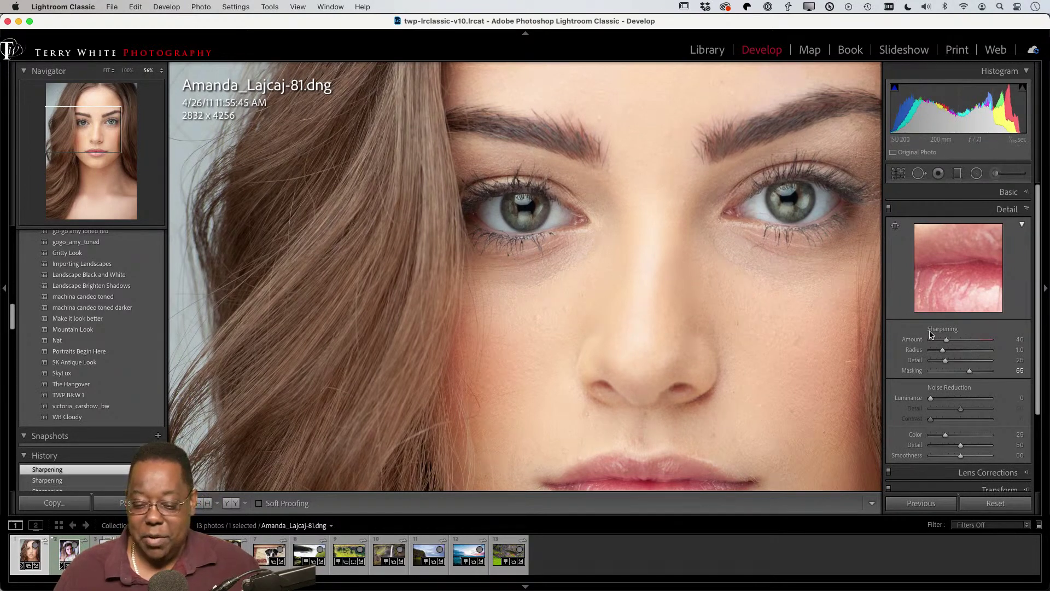
pyautogui.click(741, 286)
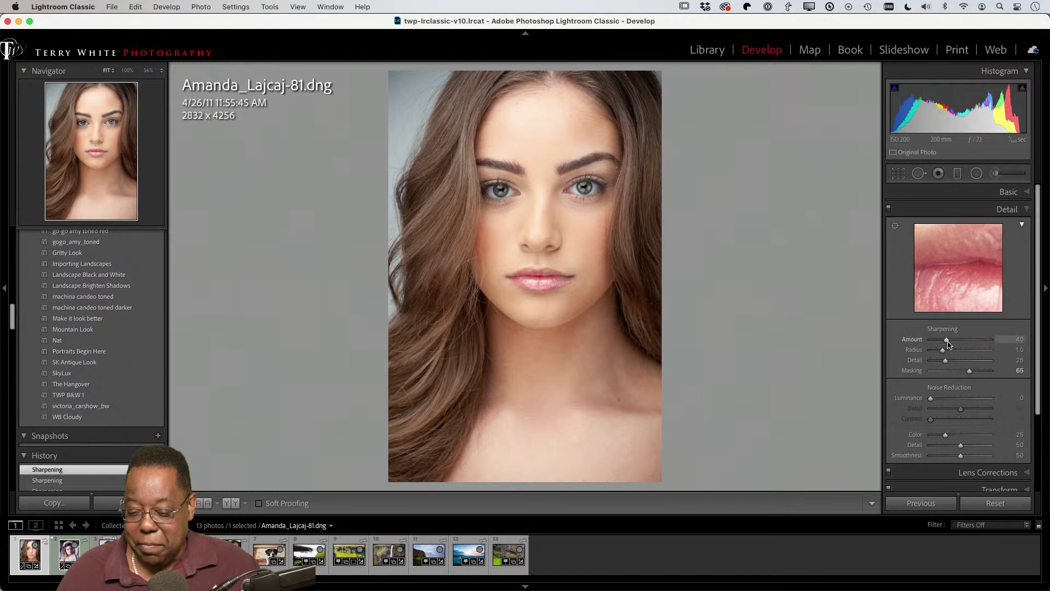
pyautogui.moveTo(948, 344); pyautogui.dragTo(951, 343)
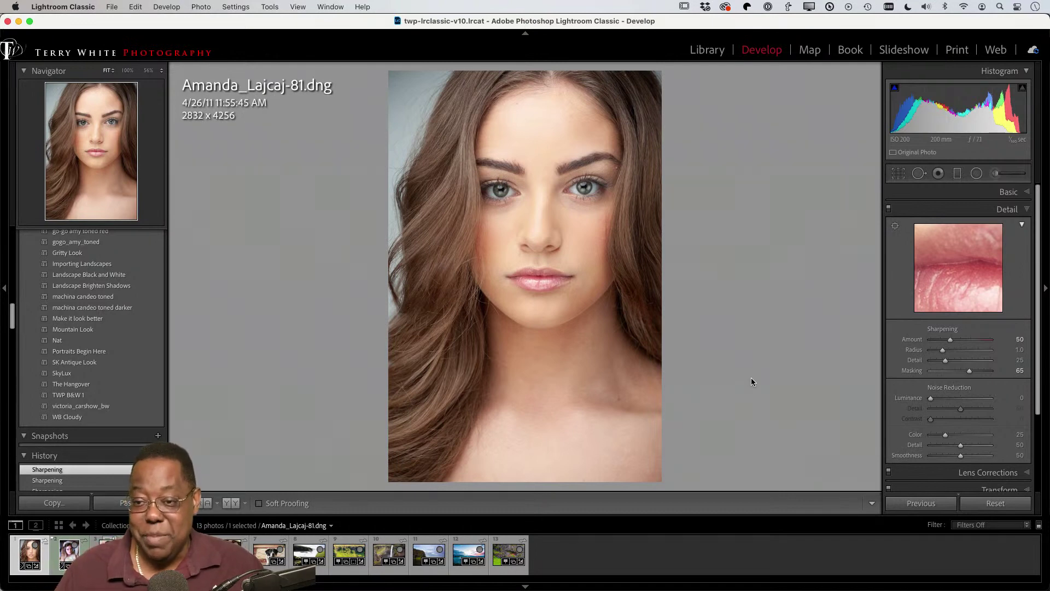
# Start a new develop preset from the portrait's settings and name it Sharpen People
pyautogui.scroll(5, 71, 330)
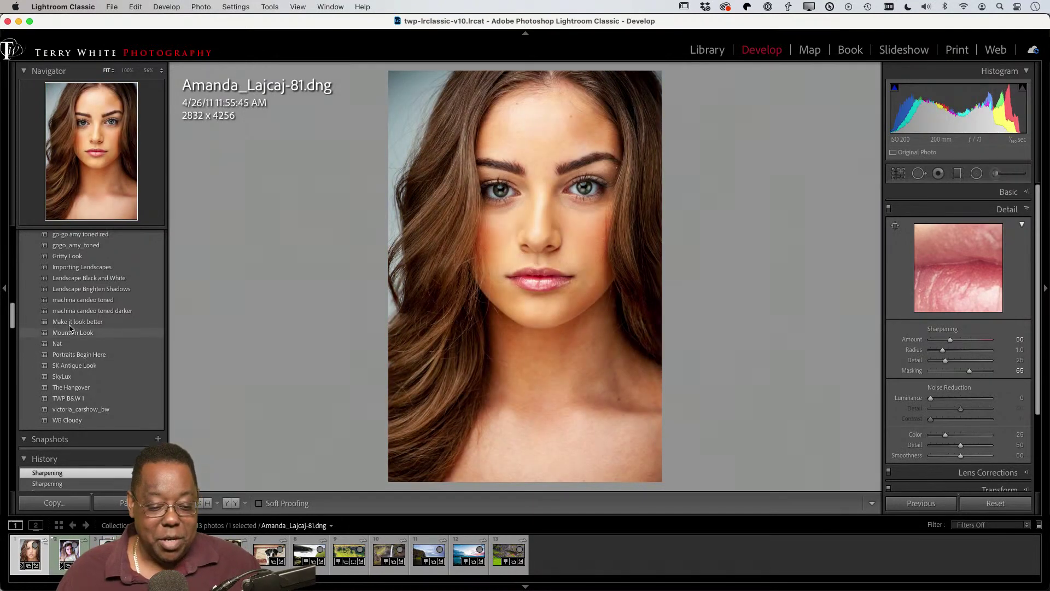
pyautogui.scroll(10, 71, 330)
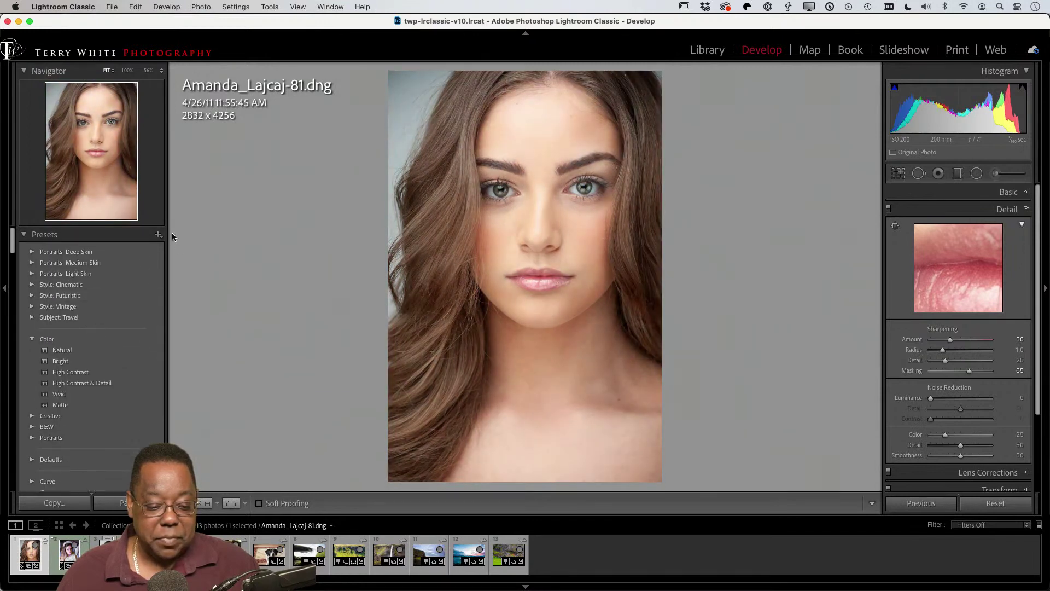
pyautogui.click(158, 234)
pyautogui.click(175, 246)
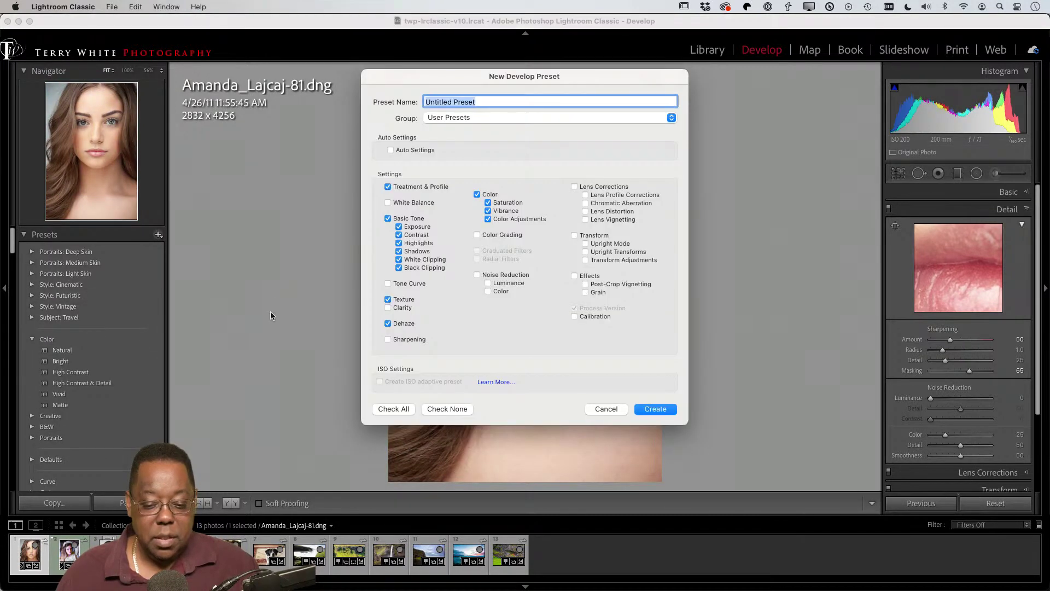
pyautogui.write('S')
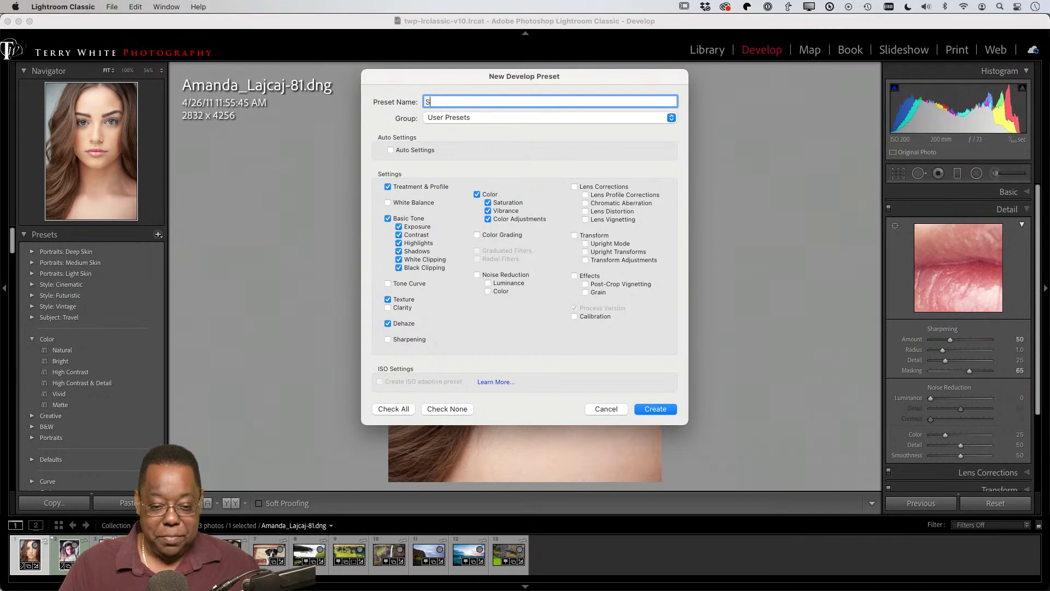
pyautogui.write('harpe')
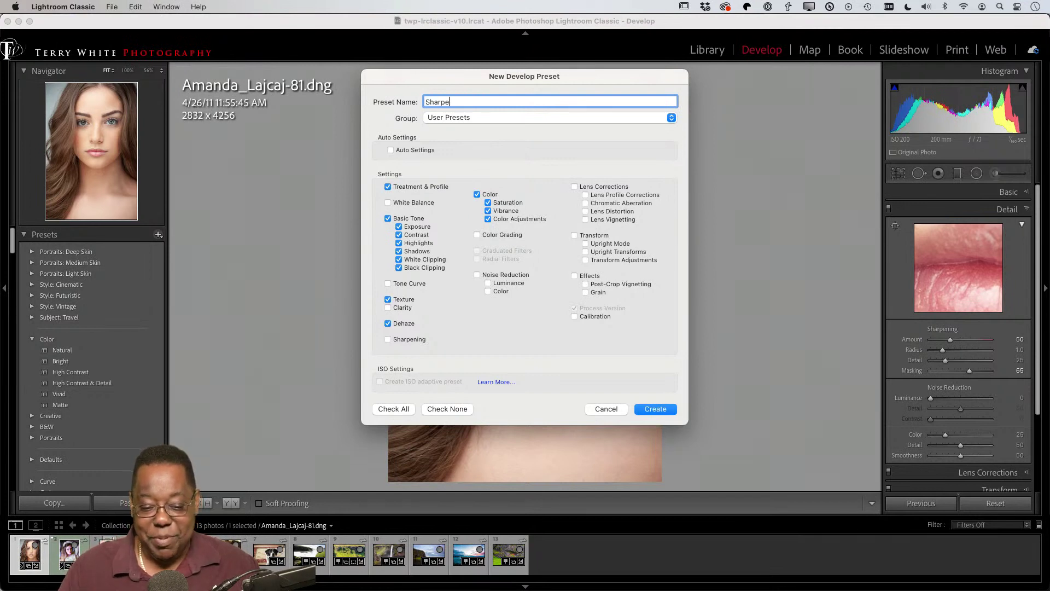
pyautogui.write('n P')
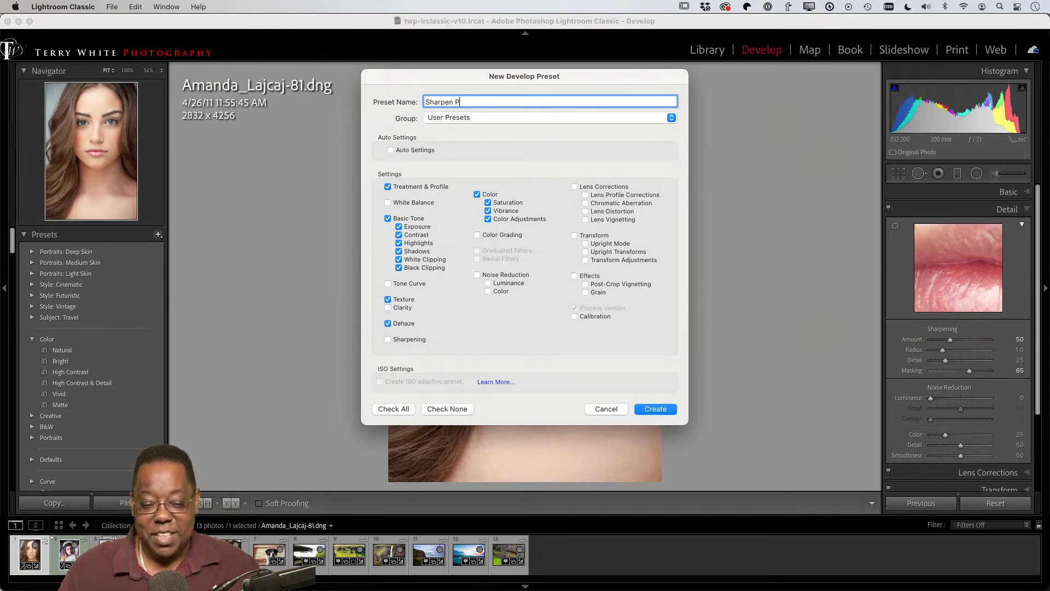
pyautogui.write('eople')
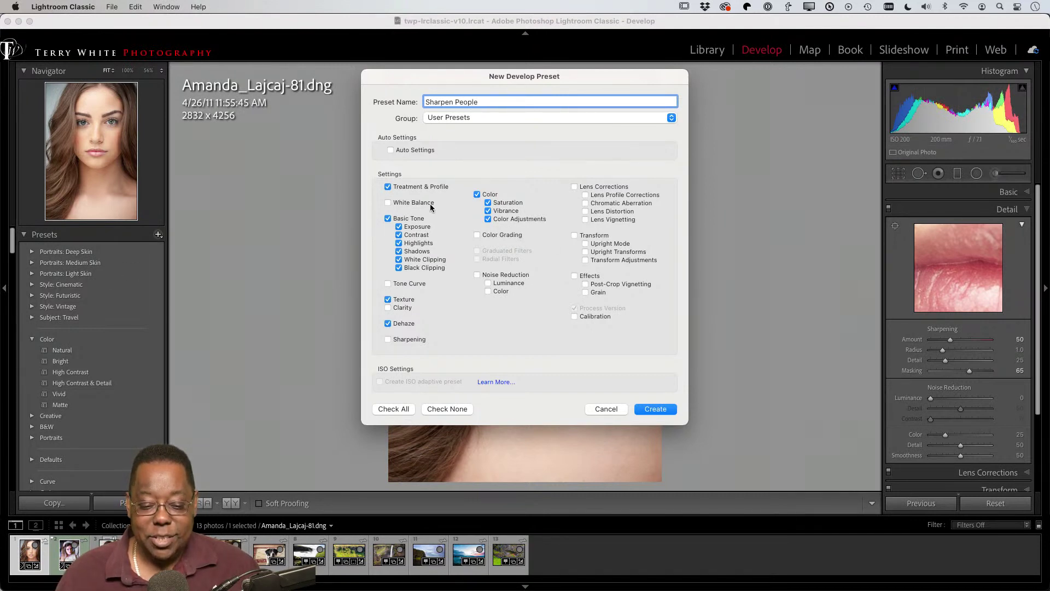
# Restrict the Sharpen People preset to the Sharpening setting only, and create it in User Presets
pyautogui.click(411, 188)
pyautogui.click(395, 218)
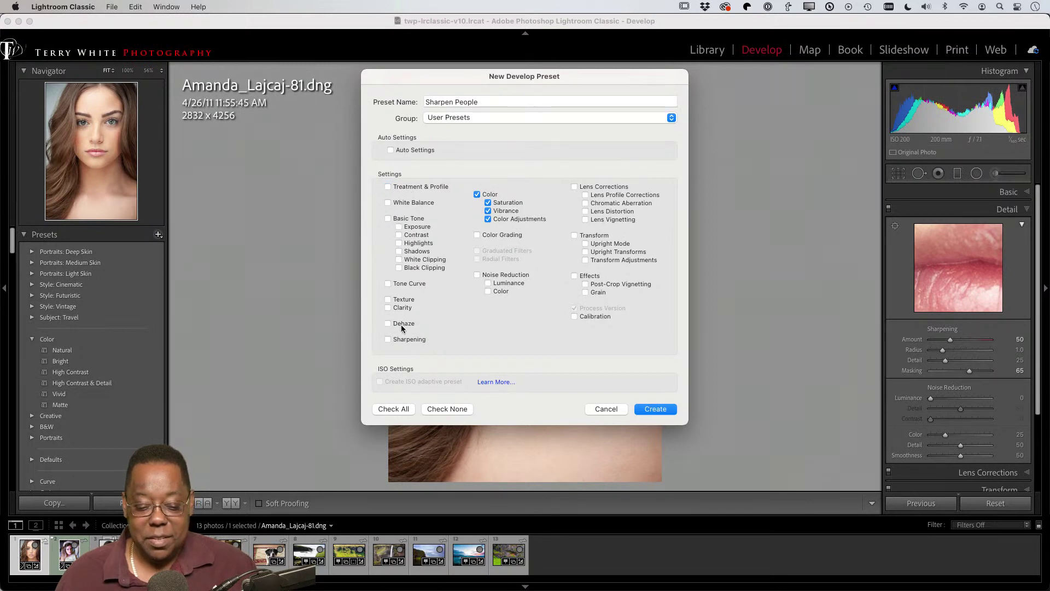
pyautogui.click(400, 339)
pyautogui.click(484, 195)
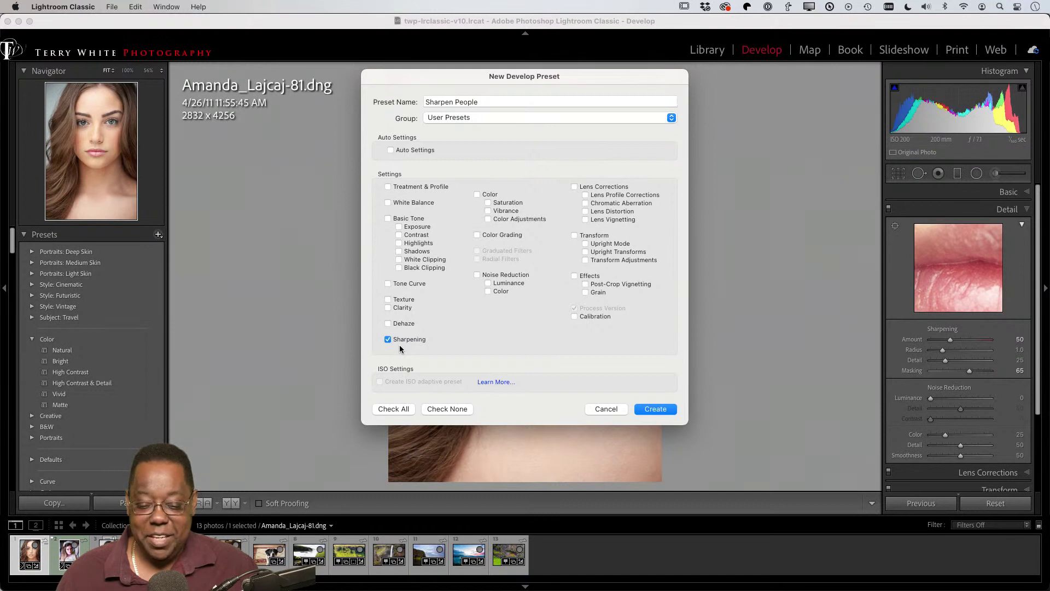
pyautogui.click(655, 409)
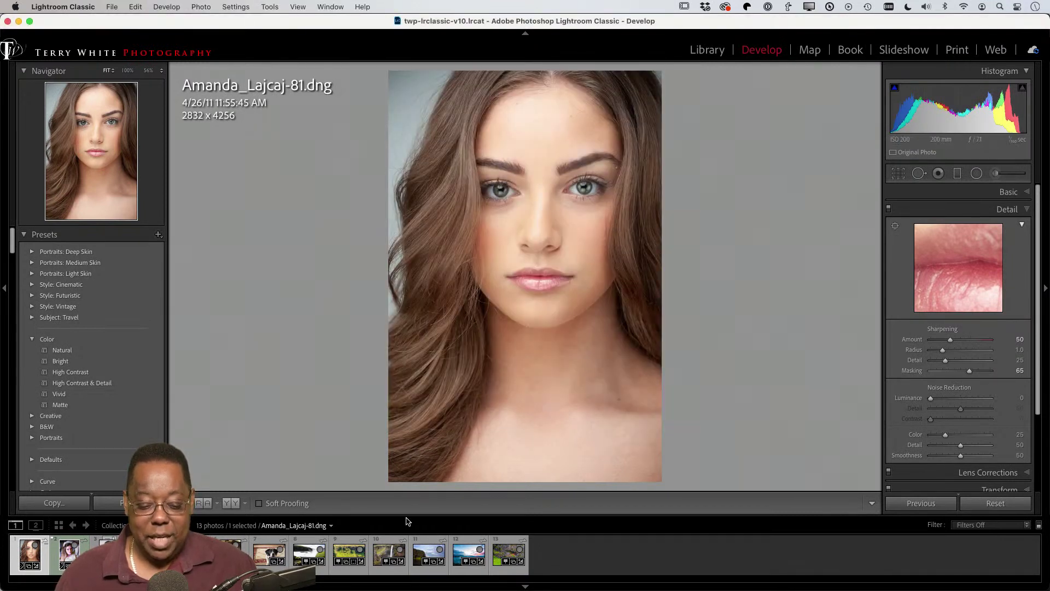
# Select the second to fifth portraits in the collection's grid and open them together for developing
pyautogui.press('g')
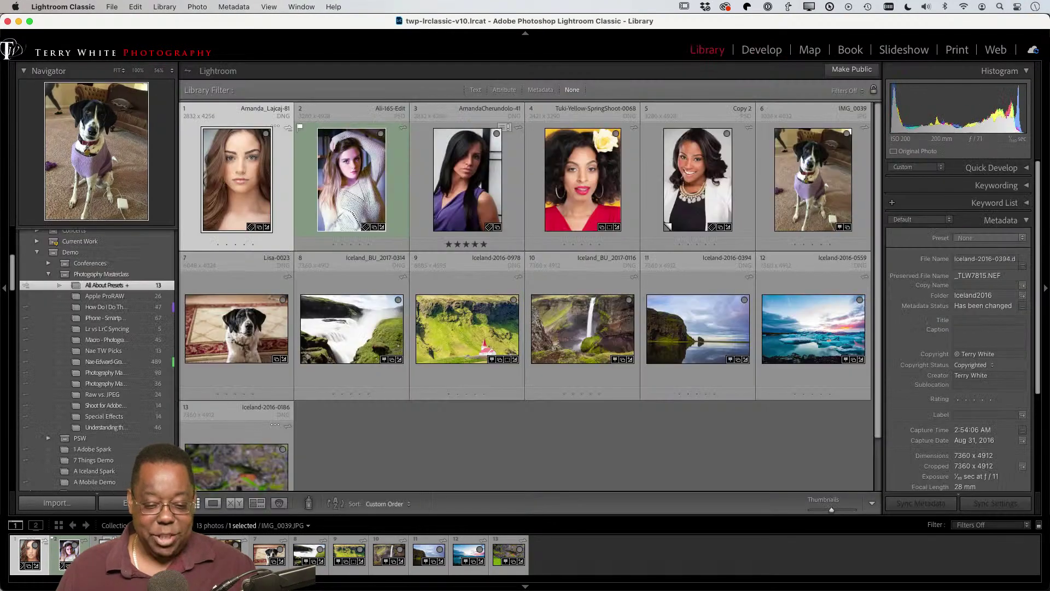
pyautogui.click(344, 205)
pyautogui.keyDown('shift'); pyautogui.click(667, 212); pyautogui.keyUp('shift')
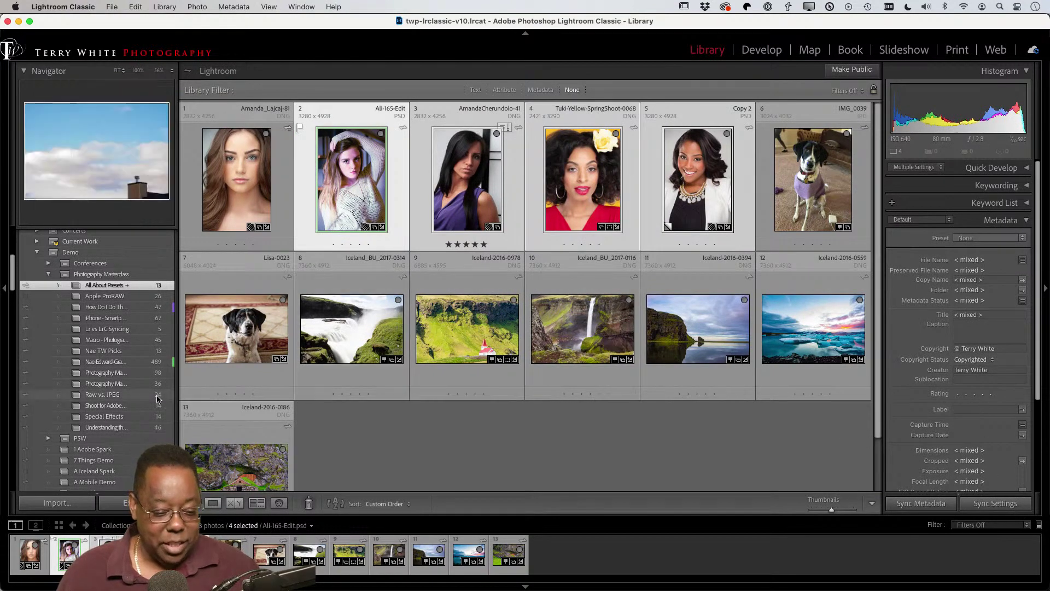
pyautogui.scroll(-8, 171, 397)
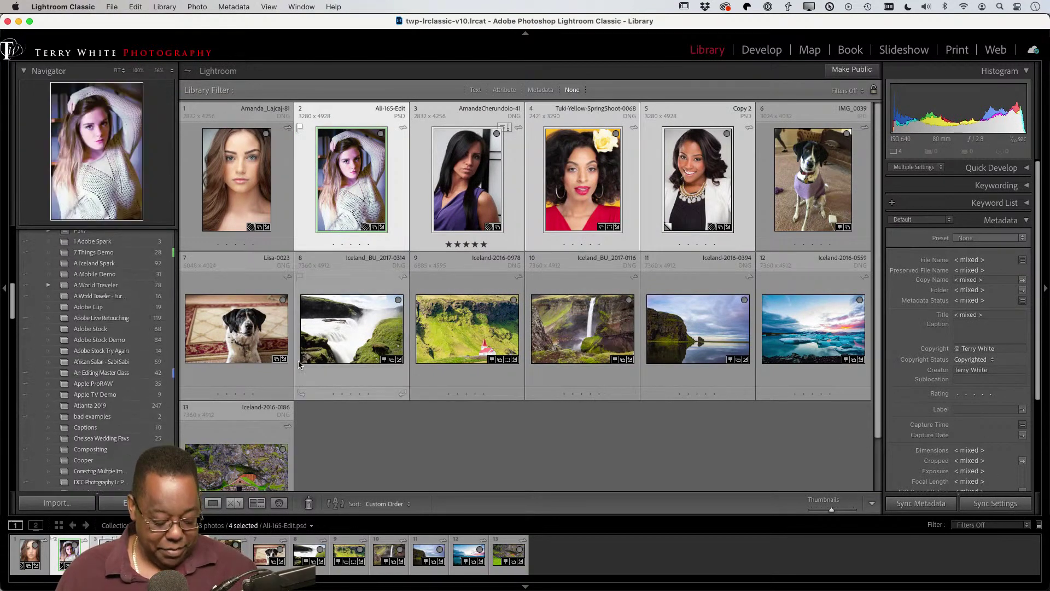
pyautogui.press('d')
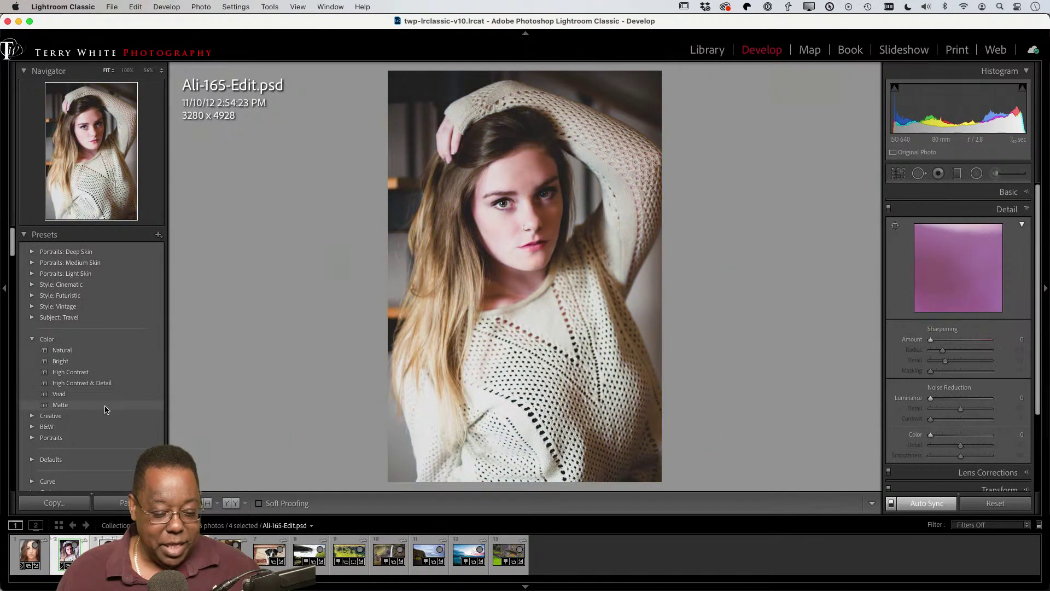
# Apply the Sharpen People preset to the four selected portraits
pyautogui.scroll(-10, 109, 409)
pyautogui.scroll(-5, 106, 409)
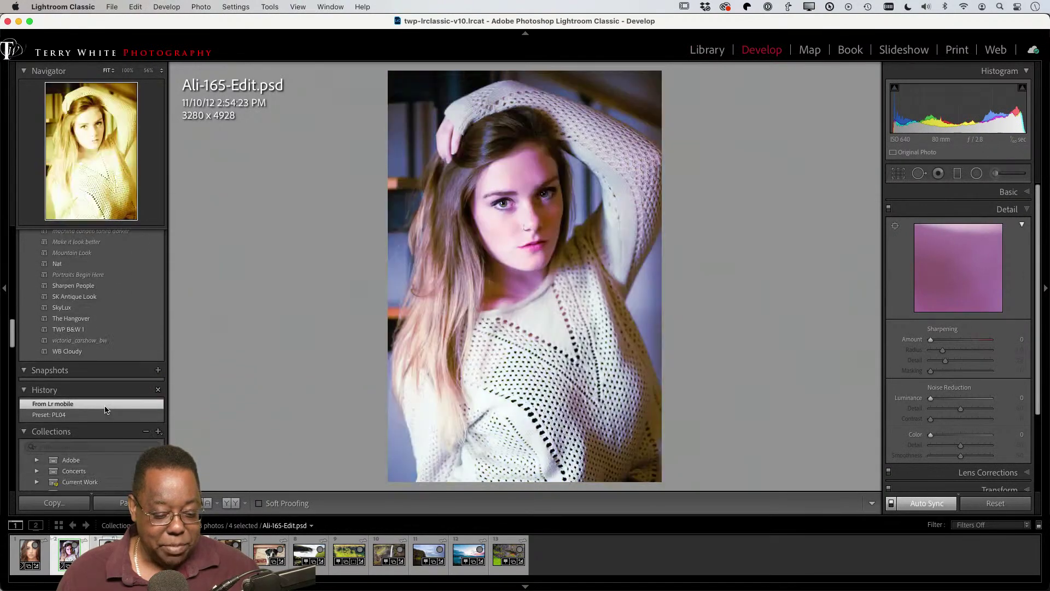
pyautogui.click(99, 290)
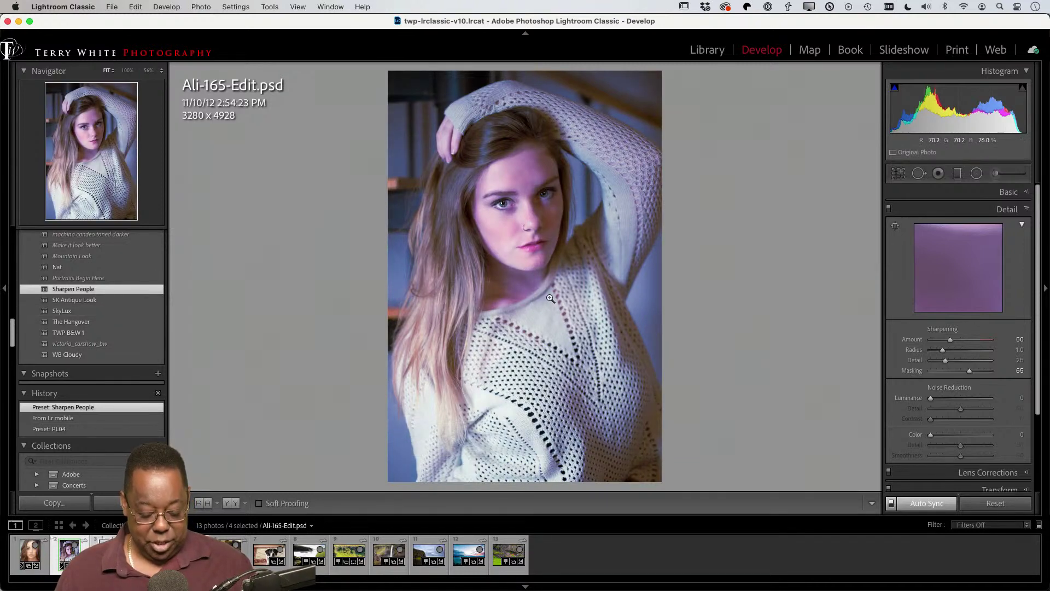
# Check the four selected portraits in the grid, and reset all their develop adjustments at once
pyautogui.press('g')
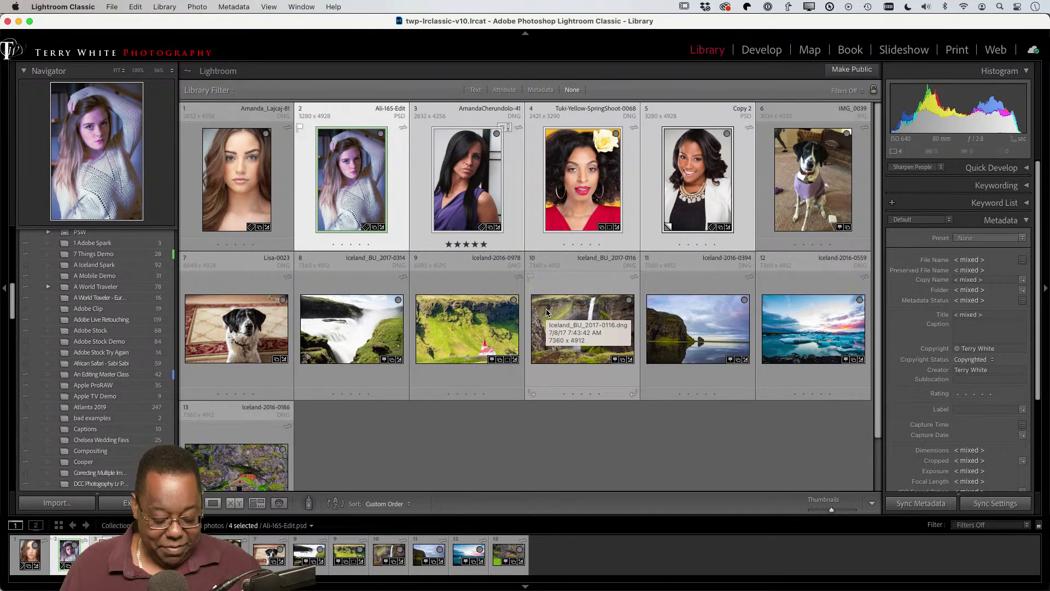
pyautogui.press('d')
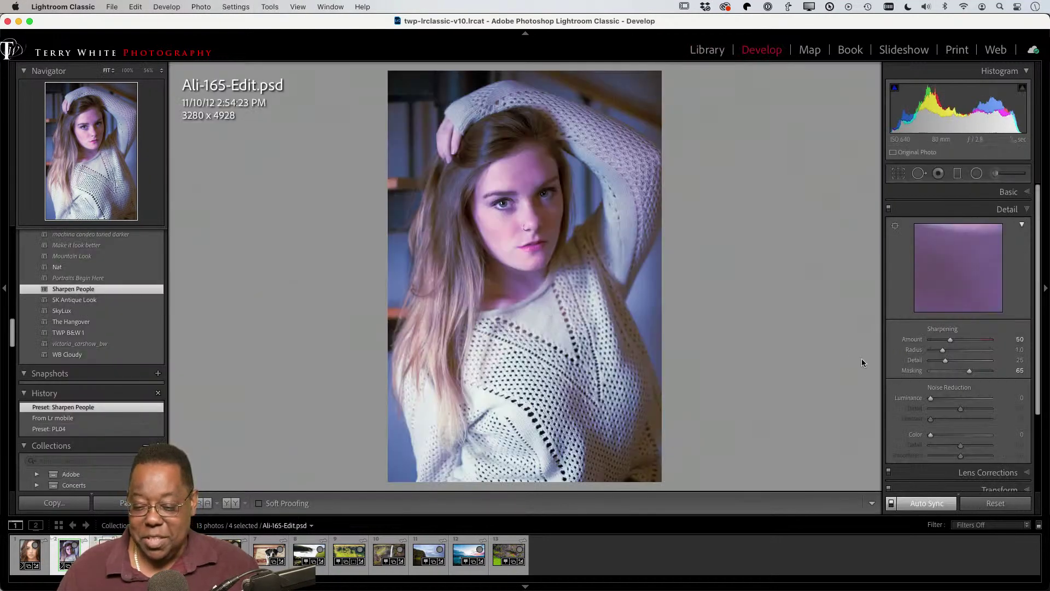
pyautogui.click(1000, 503)
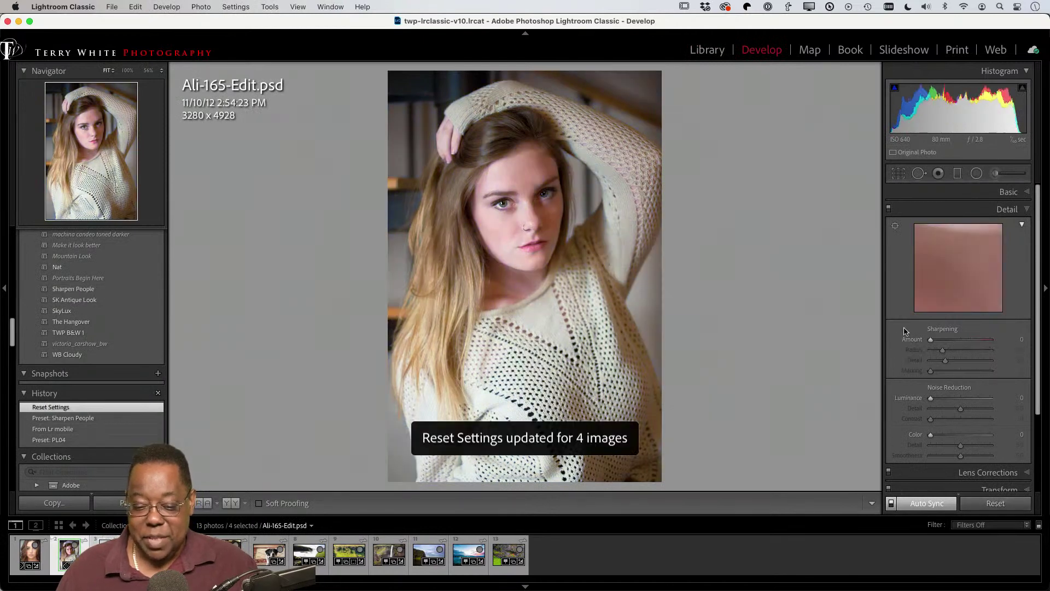
# Try converting the four selected portraits to black and white, compare them in the grid, and undo the conversion
pyautogui.press('v')
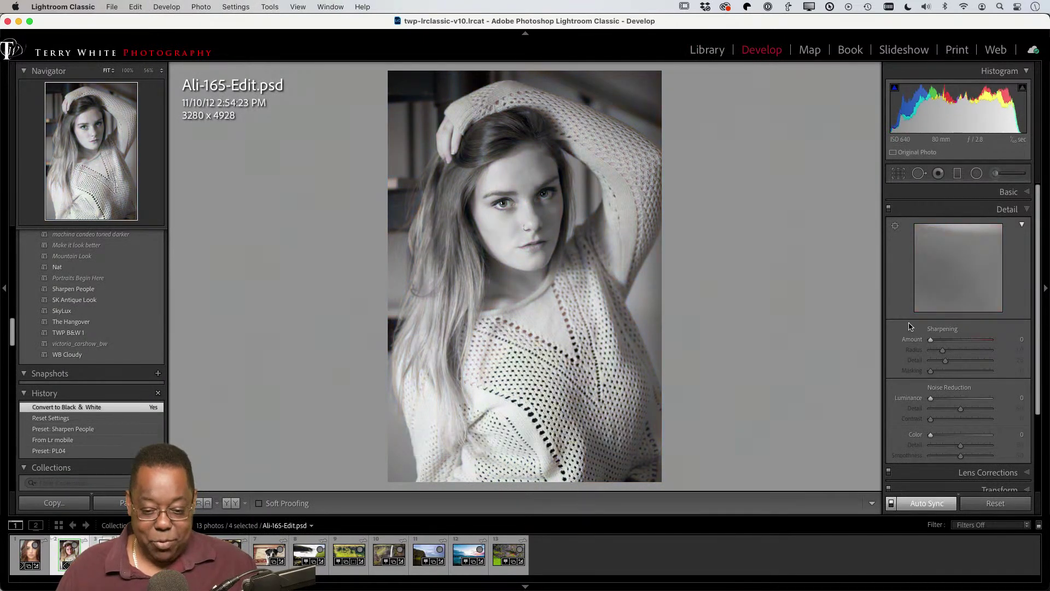
pyautogui.press('g')
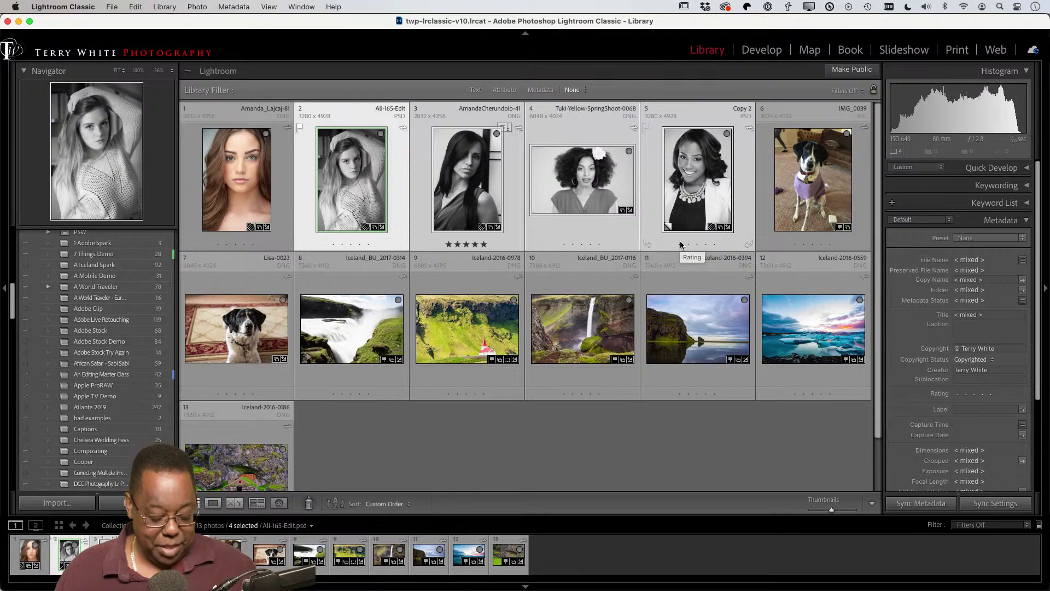
pyautogui.press('d')
pyautogui.press('super+z')
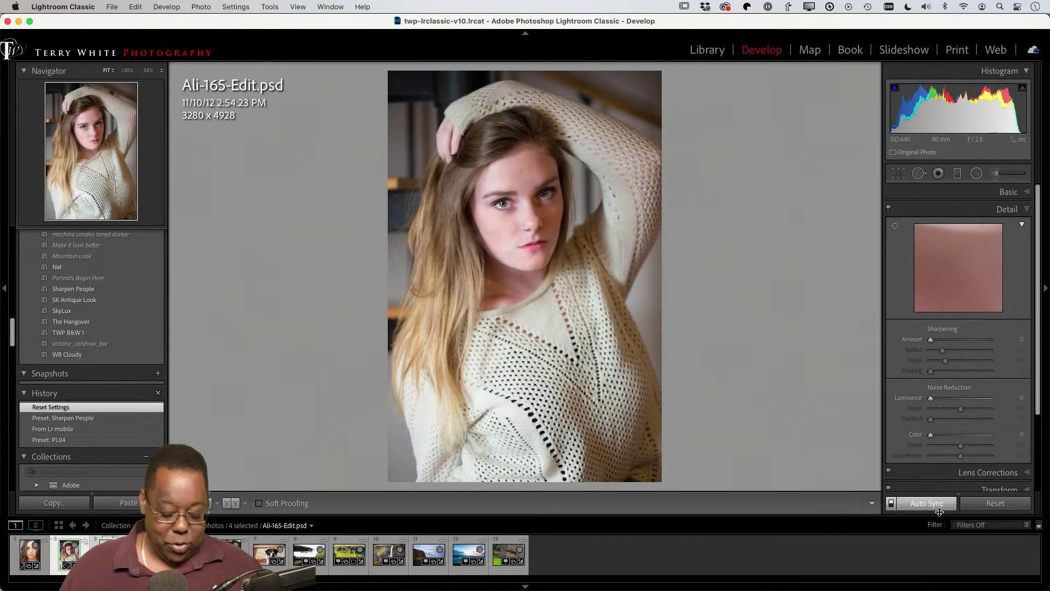
# Turn off Auto Sync for the selected portraits, switching to manual Sync
pyautogui.press('alt')
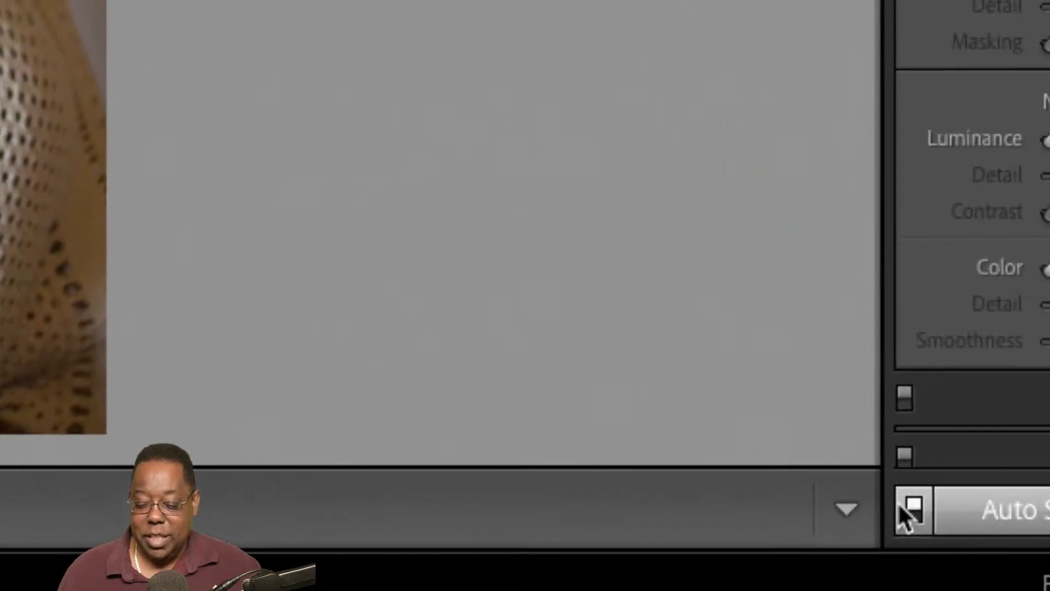
pyautogui.click(747, 500)
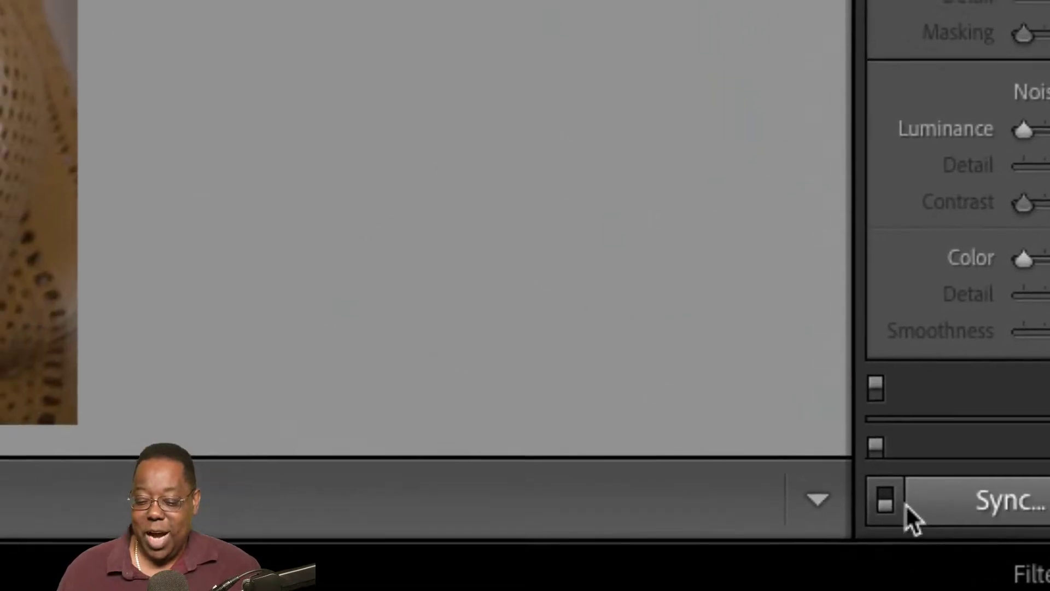
# Turn Auto Sync back on for the four selected portraits and return to the photo grid
pyautogui.click(901, 506)
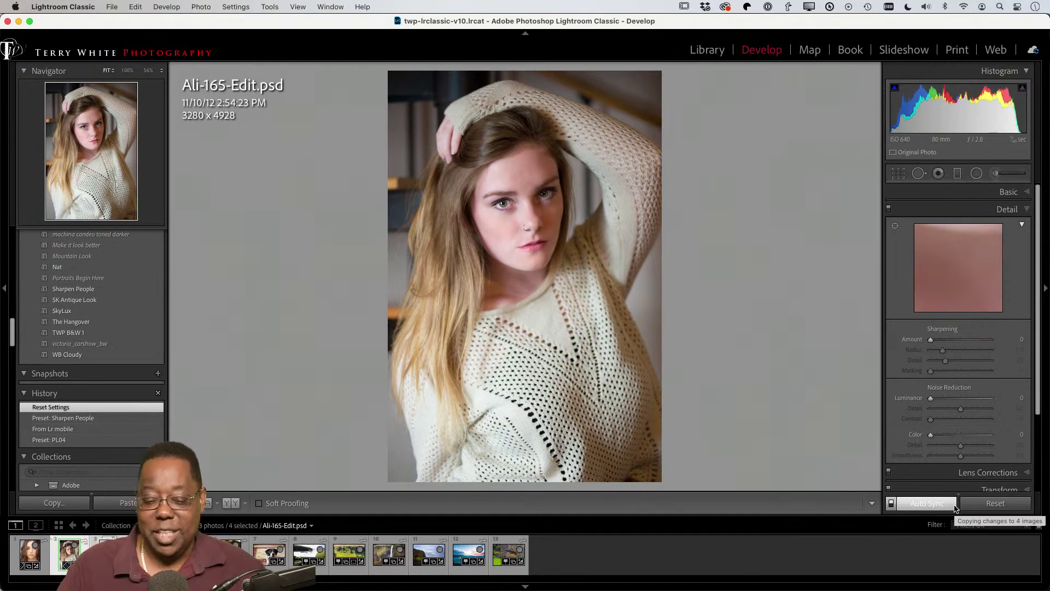
pyautogui.press('g')
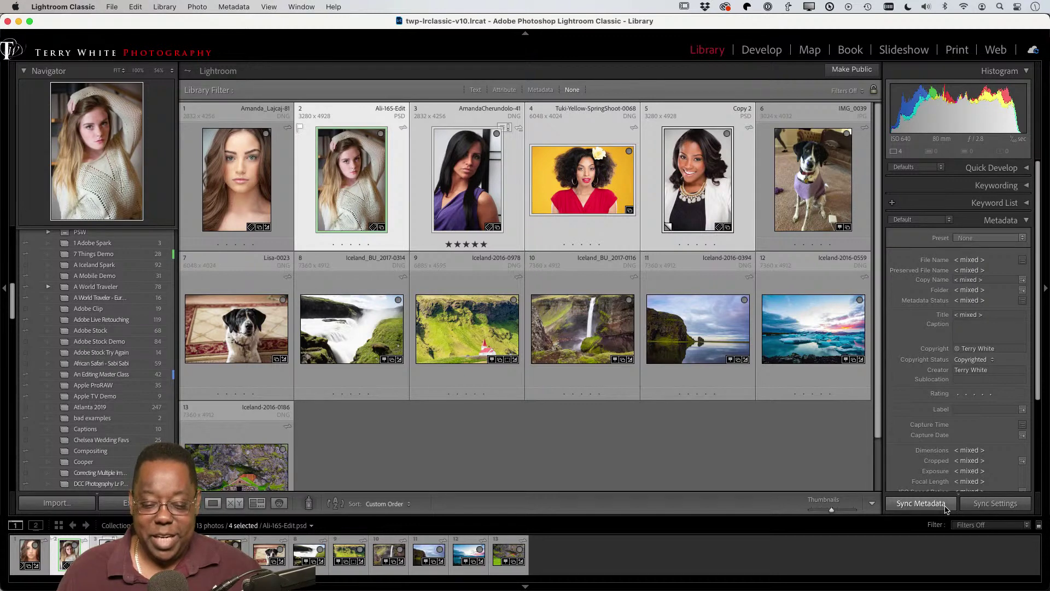
# Select all photos, make several of them the active photo in turn, and narrow the selection to the yellow-background portrait
pyautogui.press('super+a')
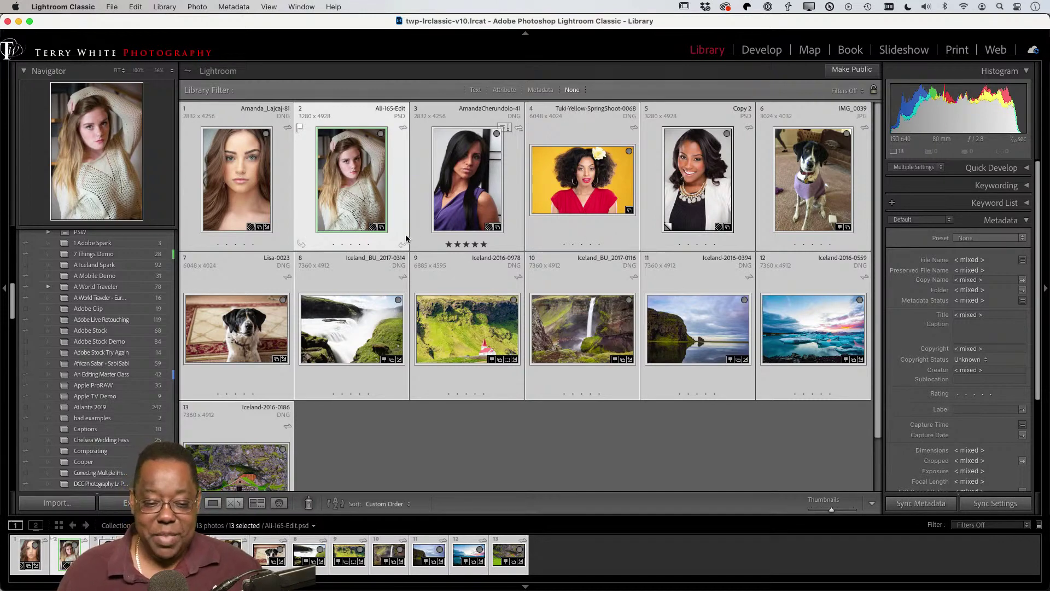
pyautogui.click(427, 215)
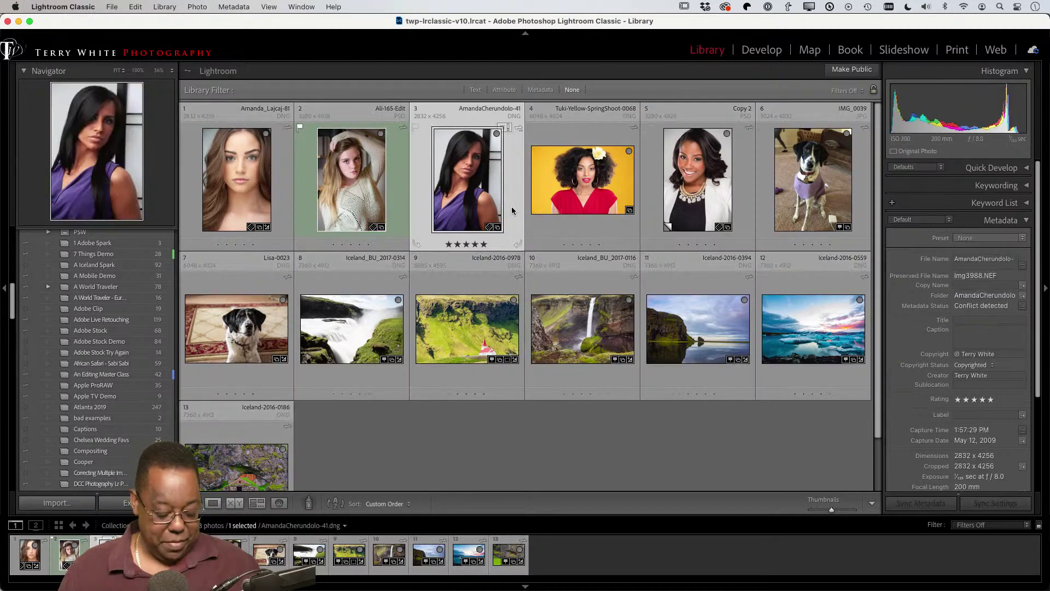
pyautogui.press('super+a')
pyautogui.click(578, 185)
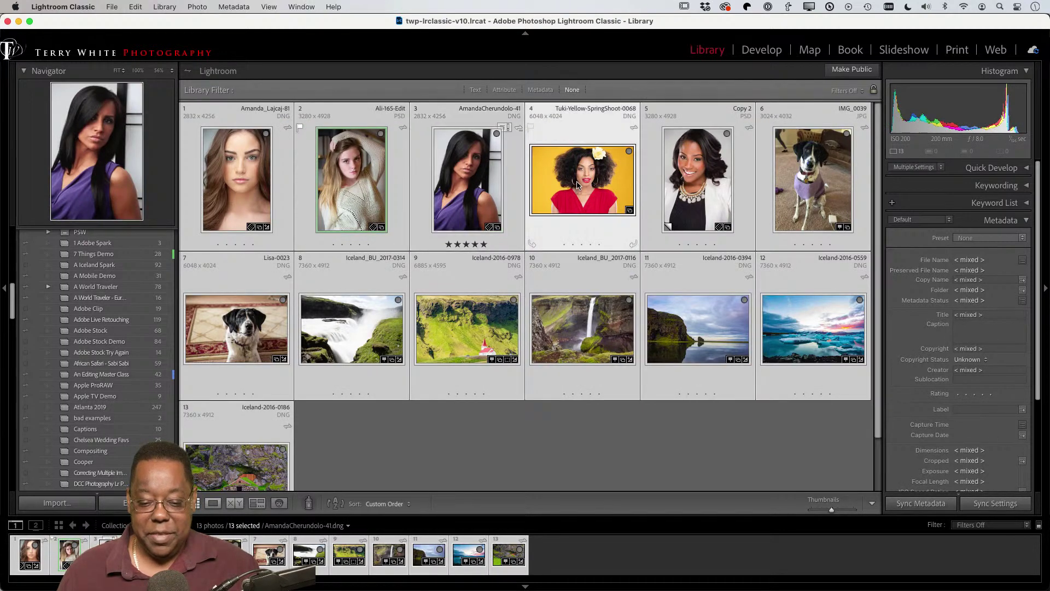
pyautogui.click(689, 184)
pyautogui.click(805, 186)
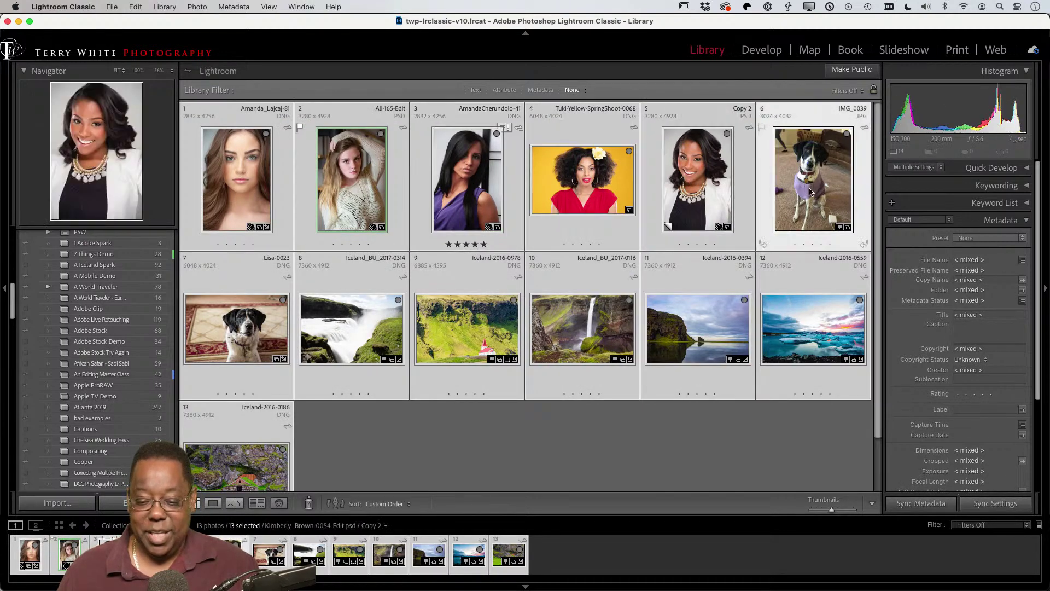
pyautogui.click(686, 337)
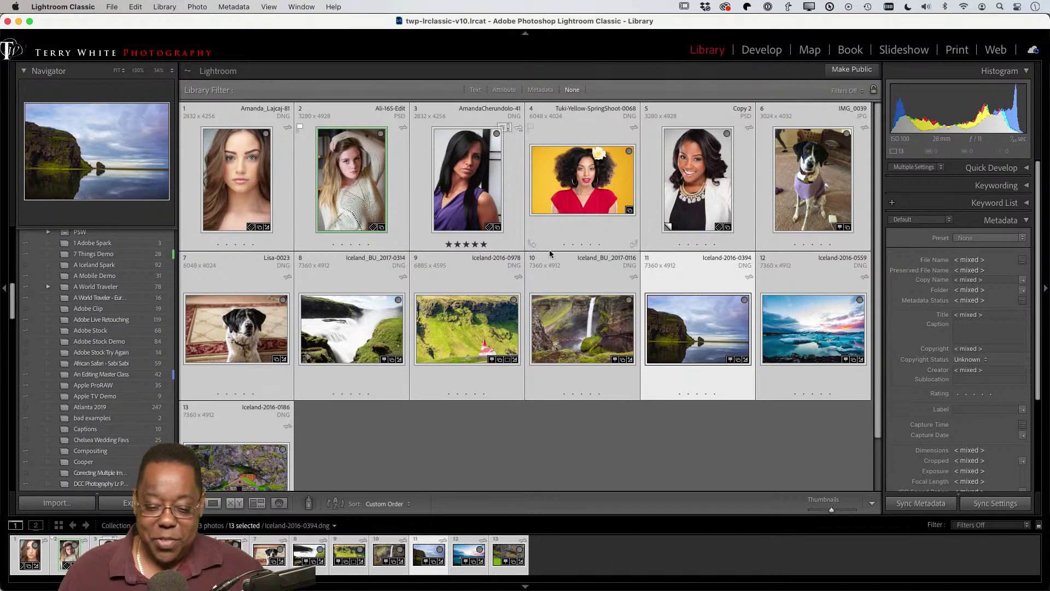
pyautogui.click(575, 188)
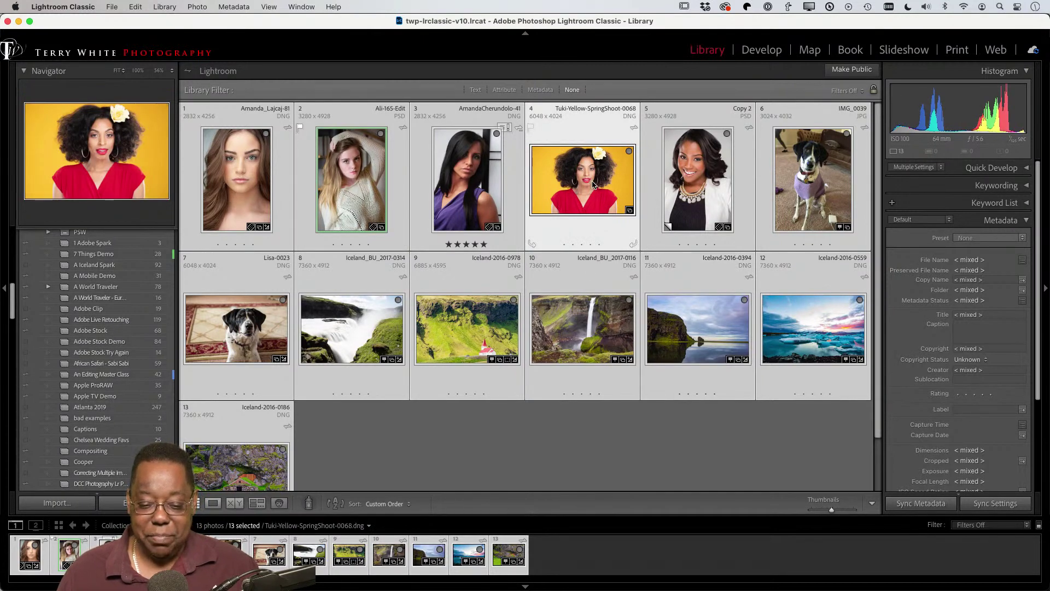
pyautogui.scroll(-1, 591, 186)
pyautogui.scroll(1, 588, 150)
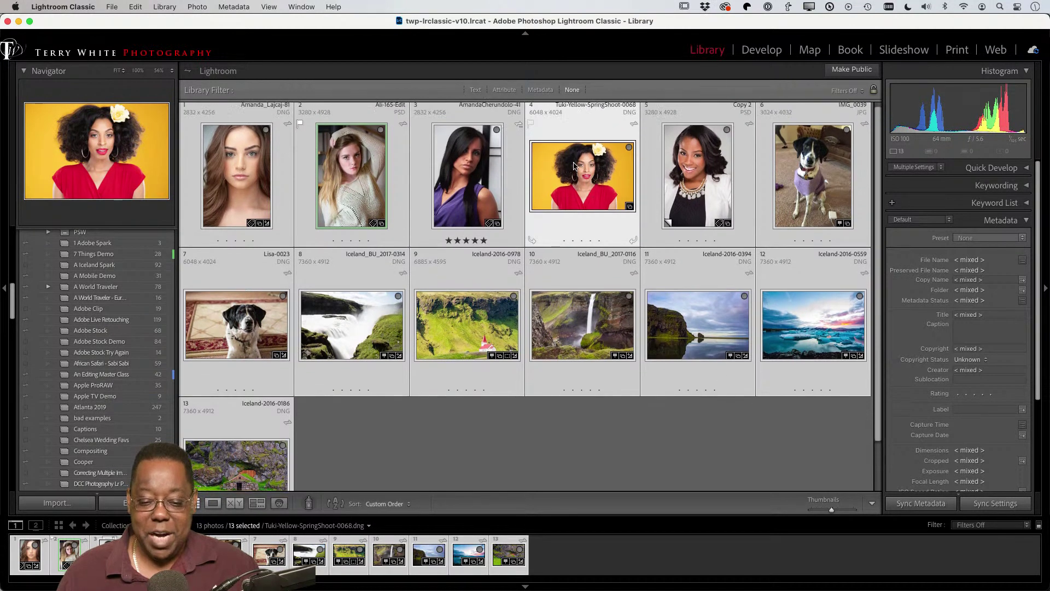
pyautogui.click(575, 130)
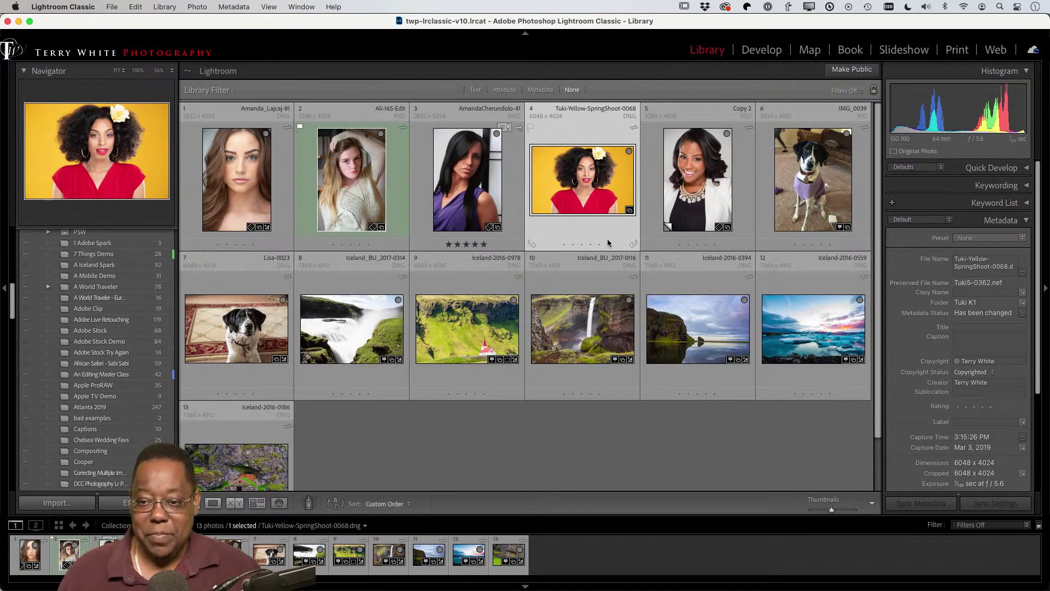
# Select every photo in the collection and clear the whole selection with Select None
pyautogui.press('super+a')
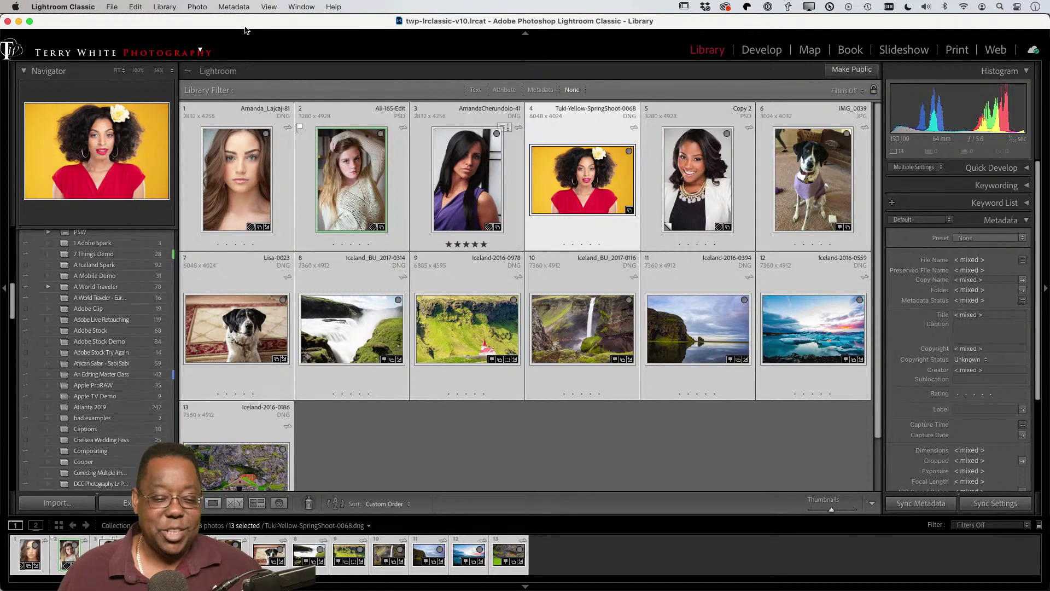
pyautogui.click(196, 7)
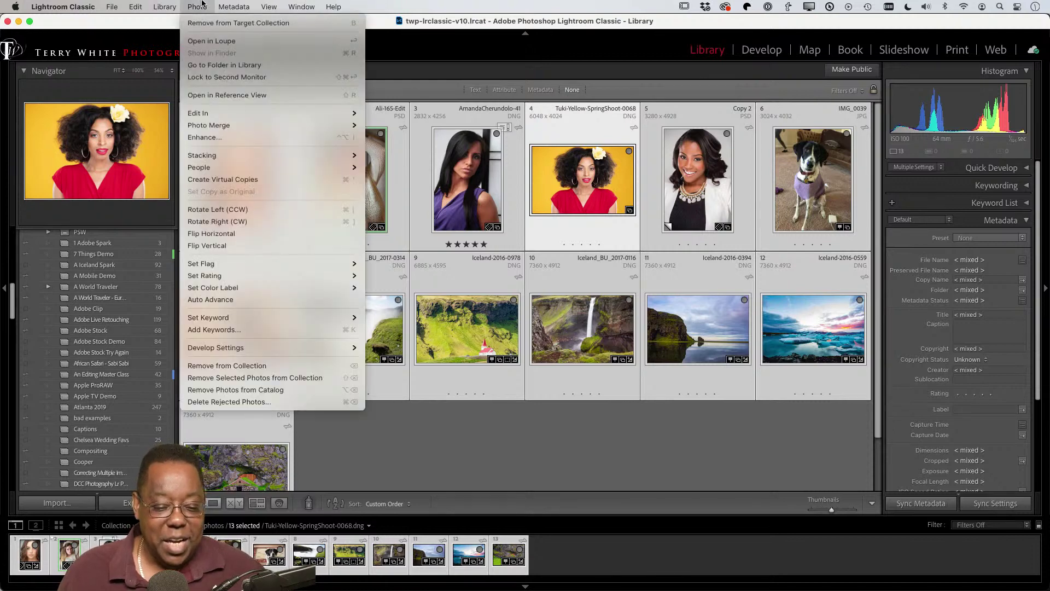
pyautogui.moveTo(157, 5)
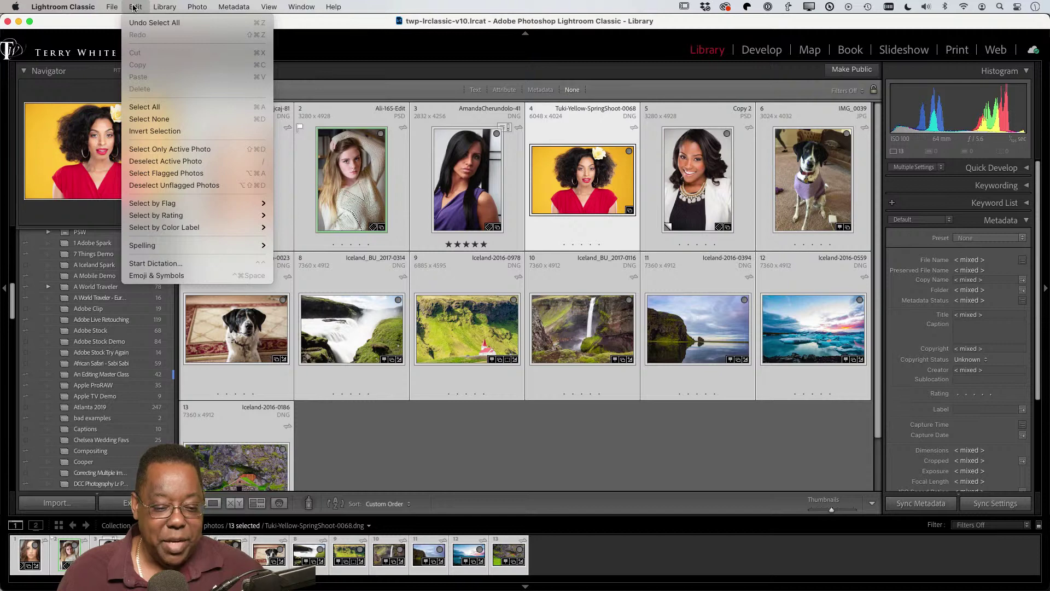
pyautogui.click(165, 119)
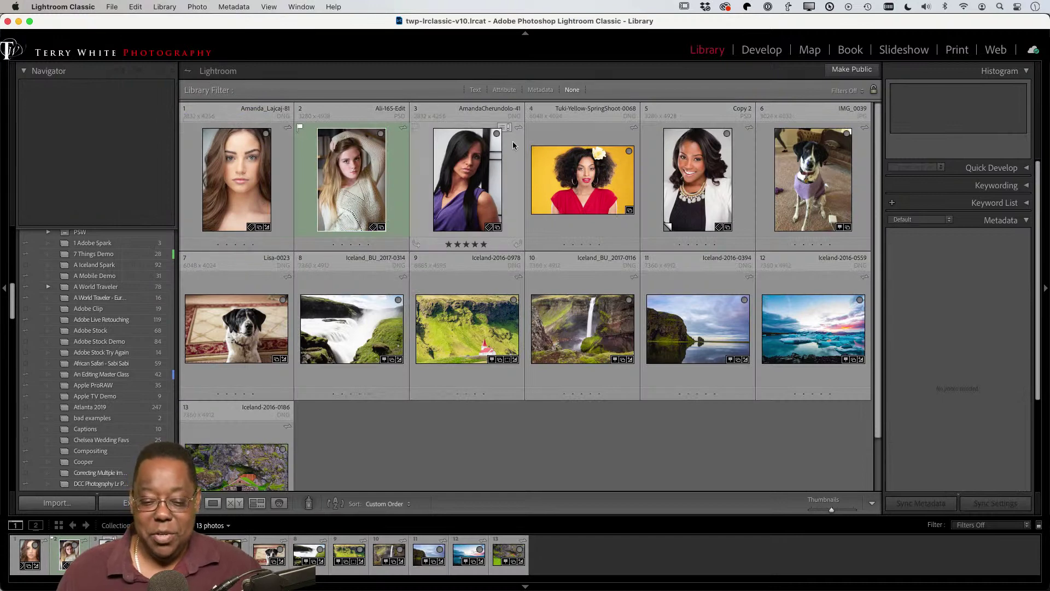
# Select the continuous range of photos from the first portrait through the fourth one
pyautogui.click(582, 173)
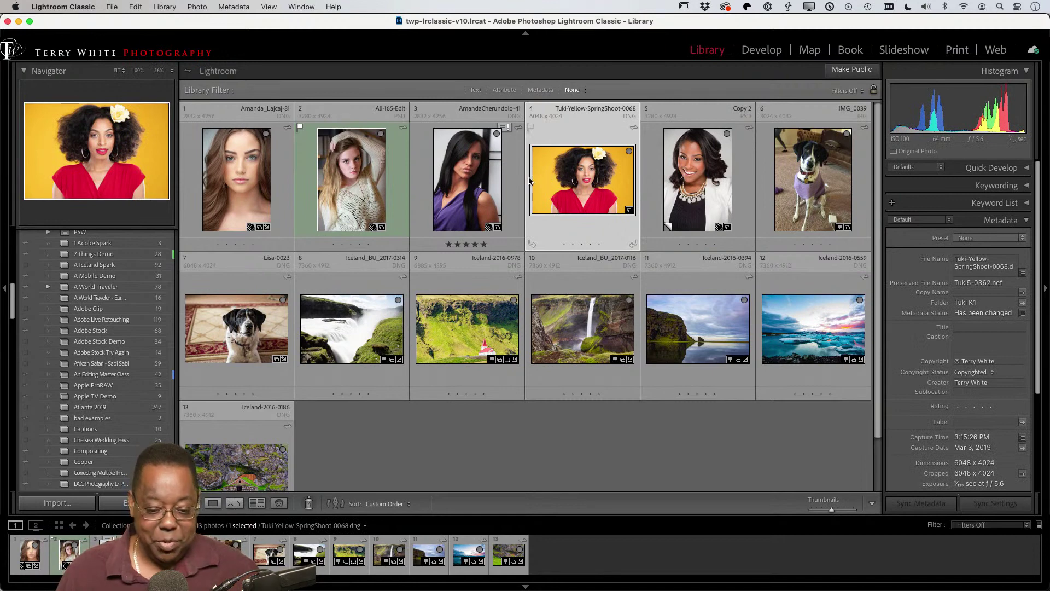
pyautogui.click(245, 179)
pyautogui.keyDown('shift'); pyautogui.click(582, 179); pyautogui.keyUp('shift')
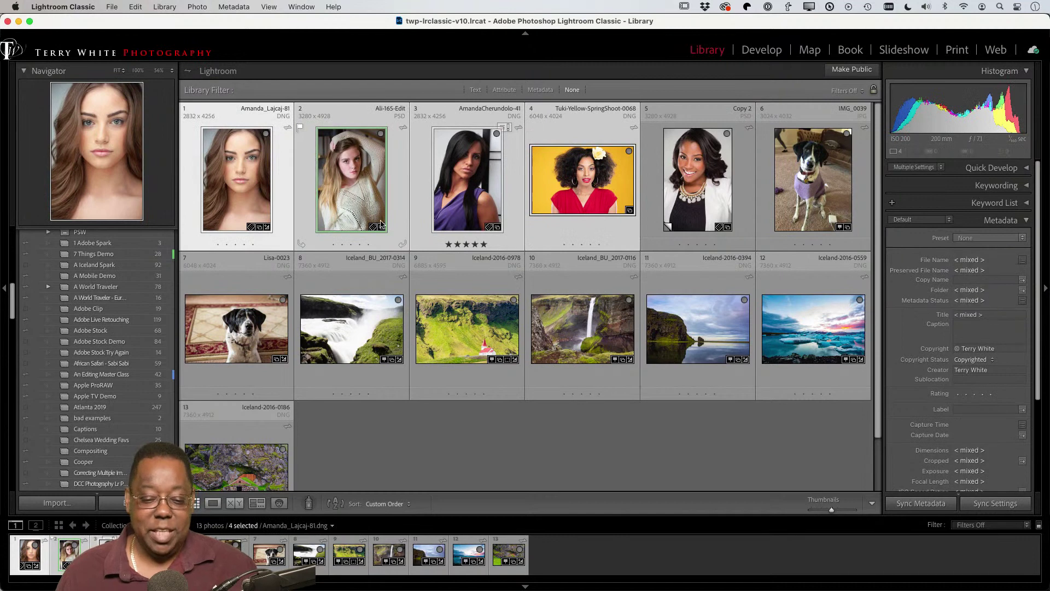
# Select non-adjacent photos 1, 2, 3, 5, 9 and 11 together, and deselect them all
pyautogui.click(279, 219)
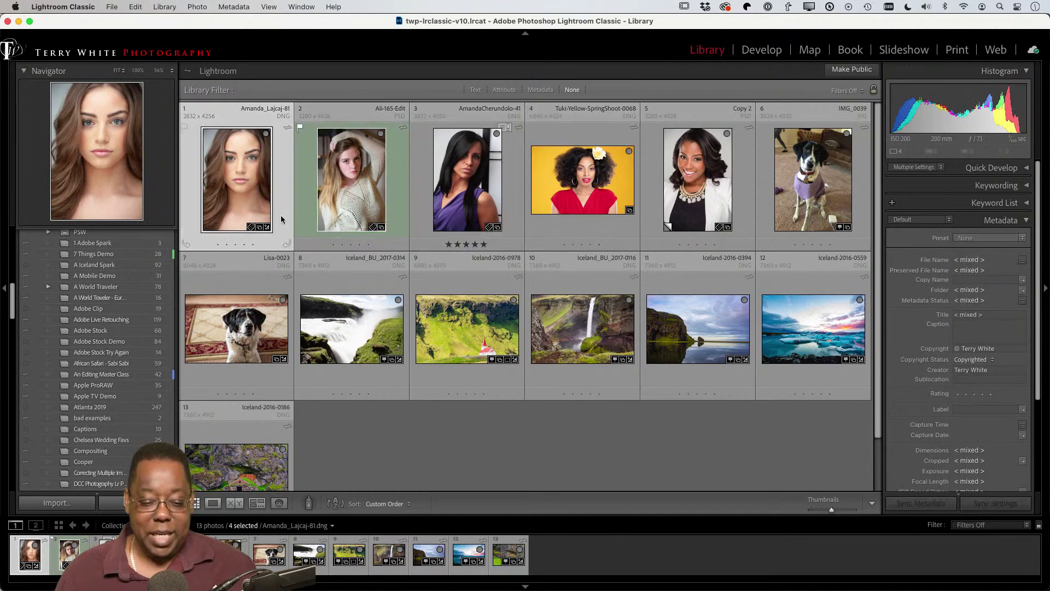
pyautogui.keyDown('super'); pyautogui.click(377, 201); pyautogui.keyUp('super')
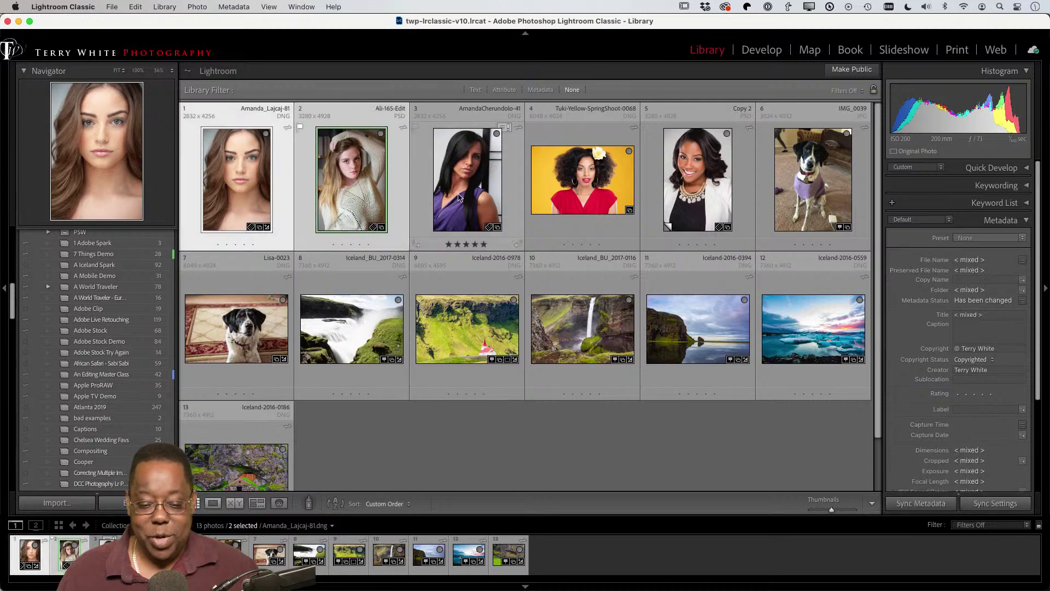
pyautogui.keyDown('super'); pyautogui.click(461, 197); pyautogui.keyUp('super')
pyautogui.keyDown('super'); pyautogui.click(697, 181); pyautogui.keyUp('super')
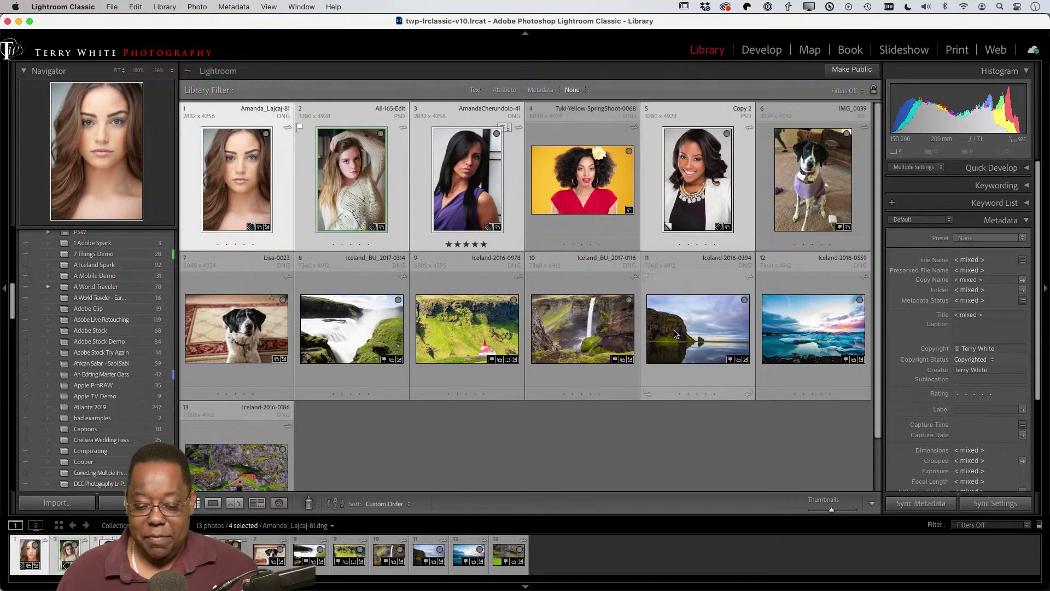
pyautogui.keyDown('super'); pyautogui.click(698, 328); pyautogui.keyUp('super')
pyautogui.keyDown('super'); pyautogui.click(464, 334); pyautogui.keyUp('super')
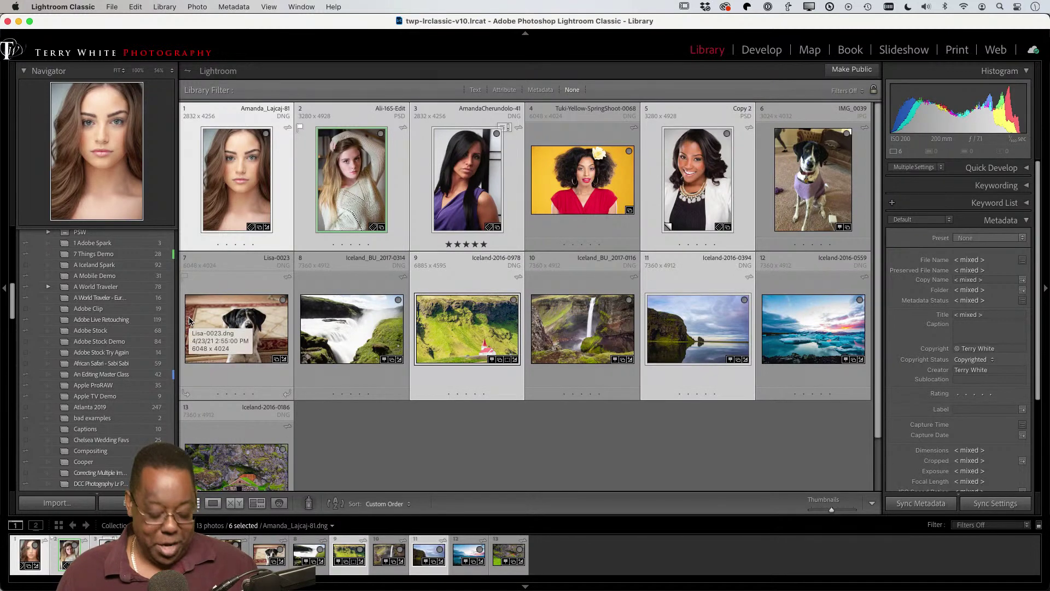
pyautogui.press('super+d')
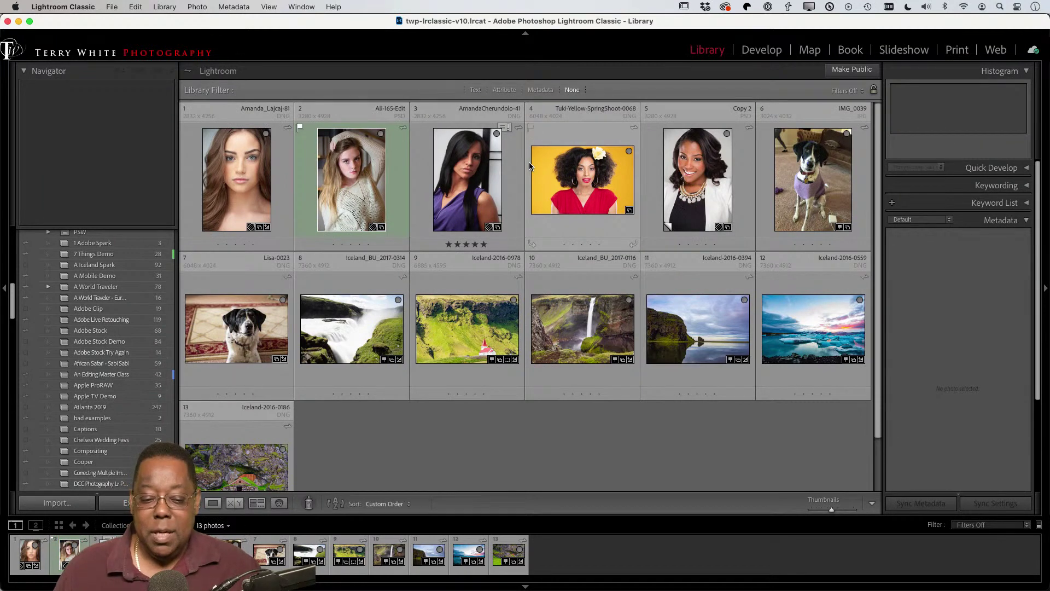
# Apply the Sharpen People preset to the first four portraits, check them in the grid, and clear the selection
pyautogui.click(276, 170)
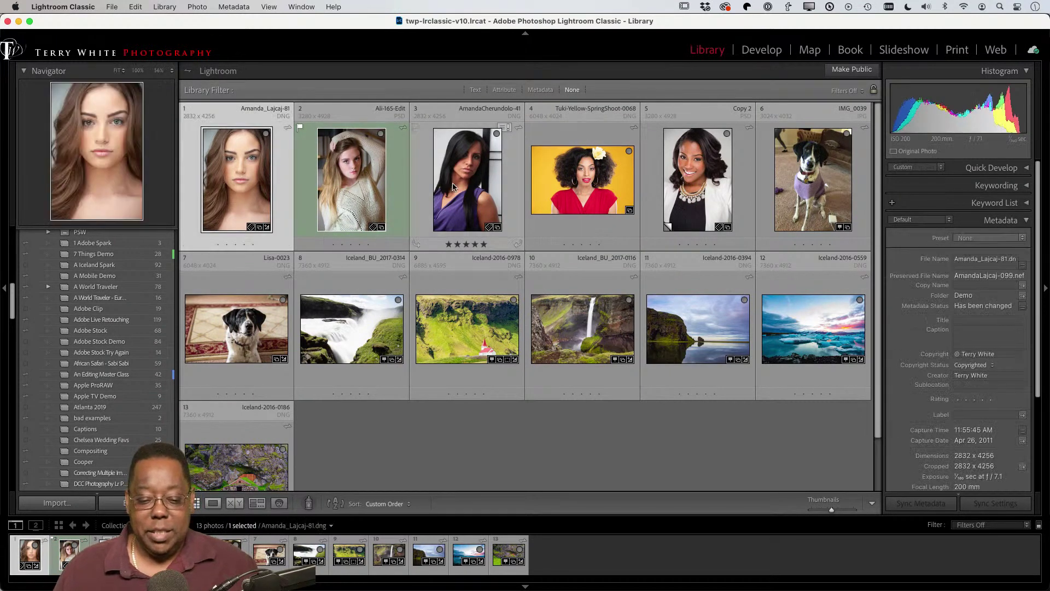
pyautogui.keyDown('shift'); pyautogui.click(566, 186); pyautogui.keyUp('shift')
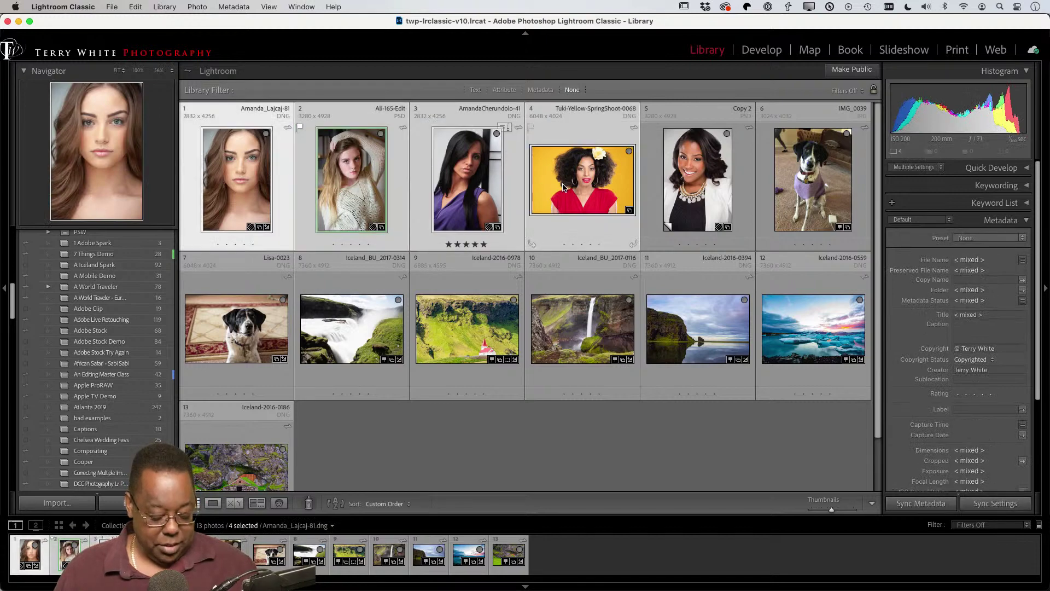
pyautogui.press('d')
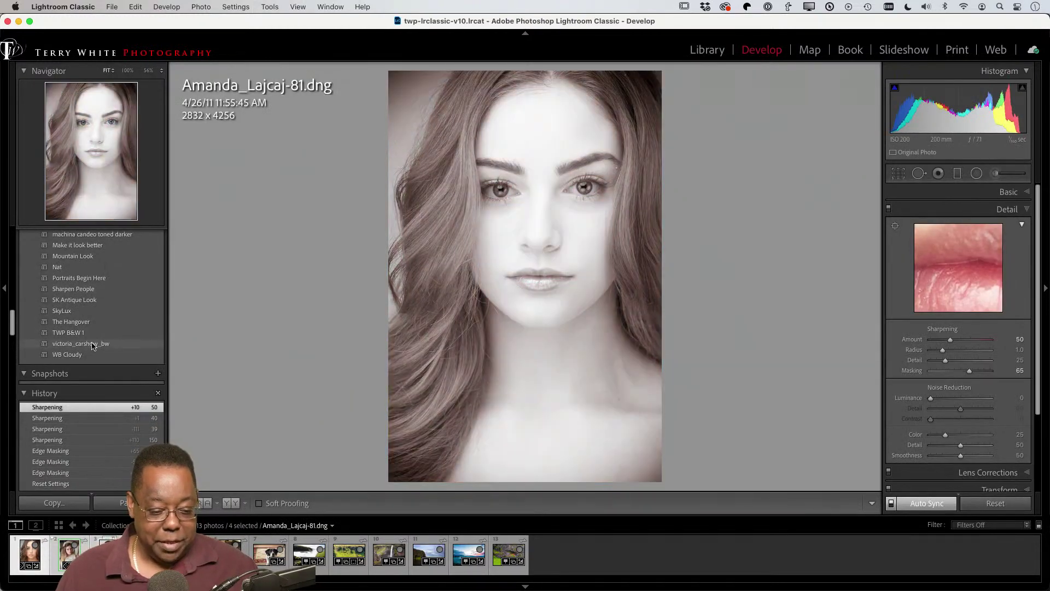
pyautogui.scroll(-10, 93, 328)
pyautogui.scroll(10, 92, 345)
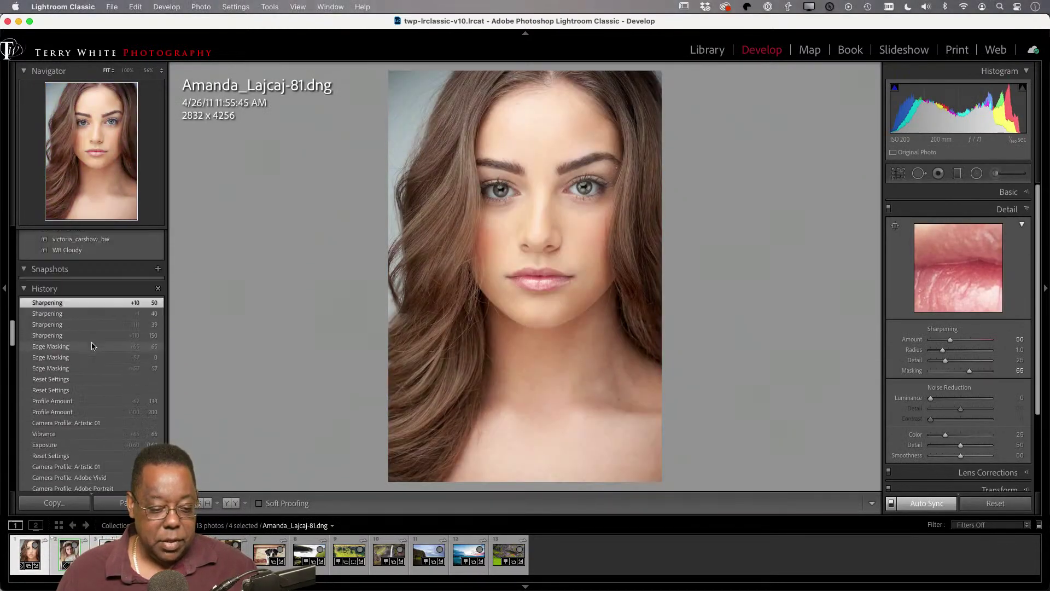
pyautogui.click(93, 339)
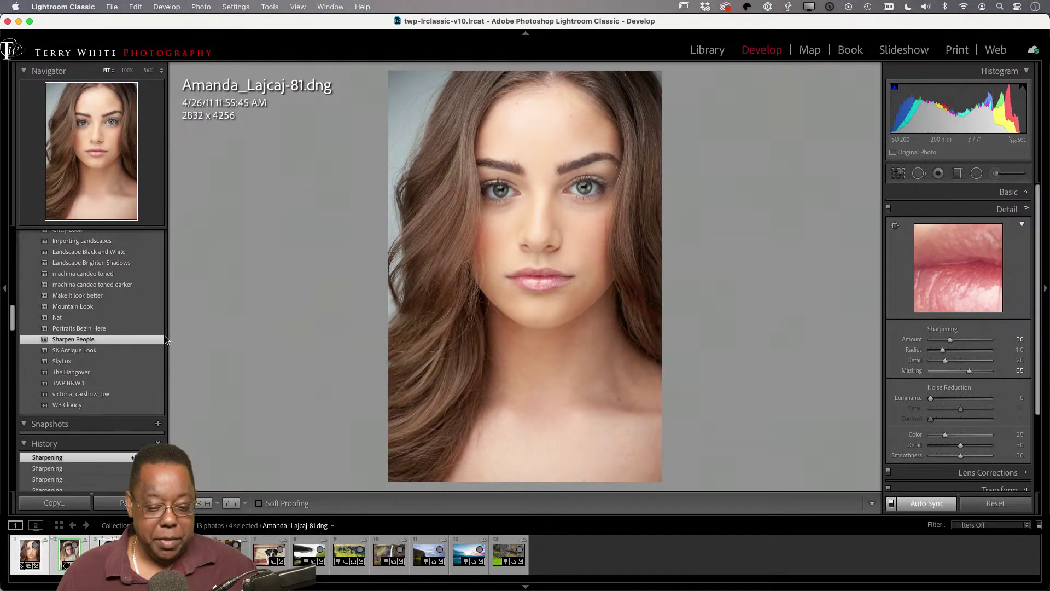
pyautogui.press('g')
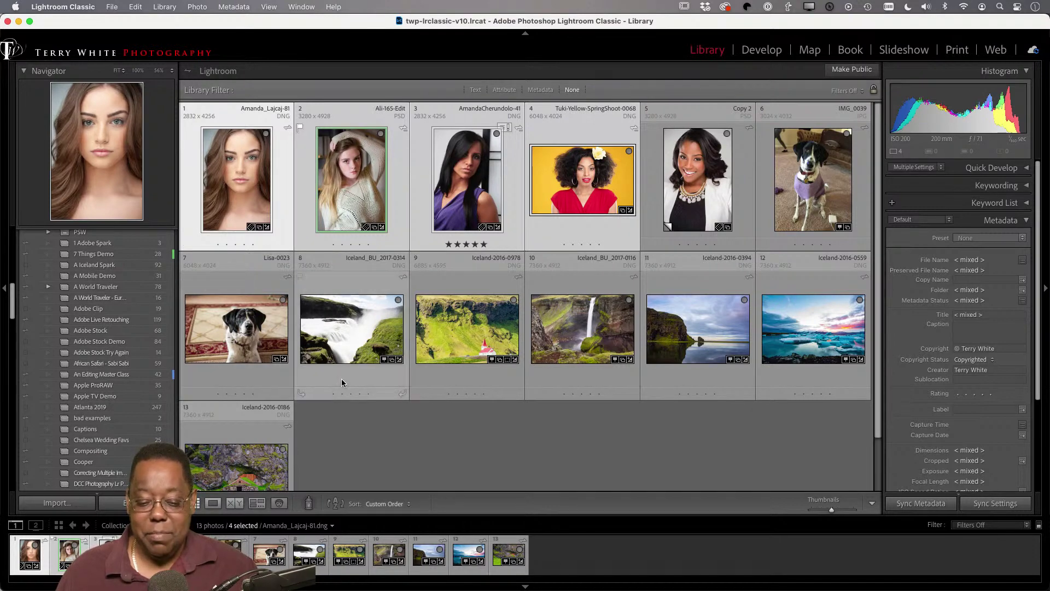
pyautogui.click(342, 421)
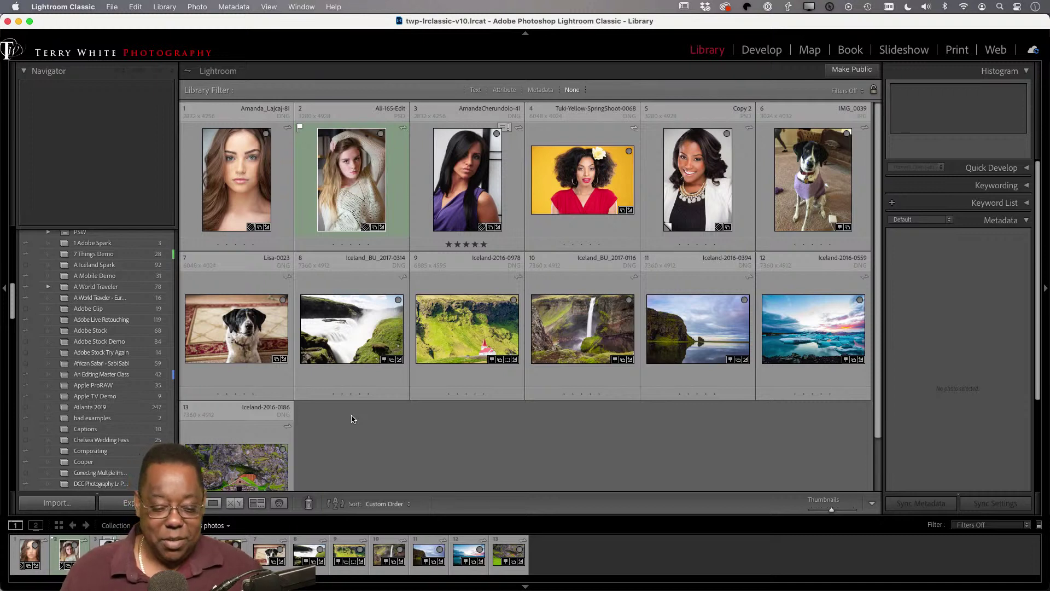
# Open the first portrait for developing and tint its midtones blue with Color Grading
pyautogui.click(237, 206)
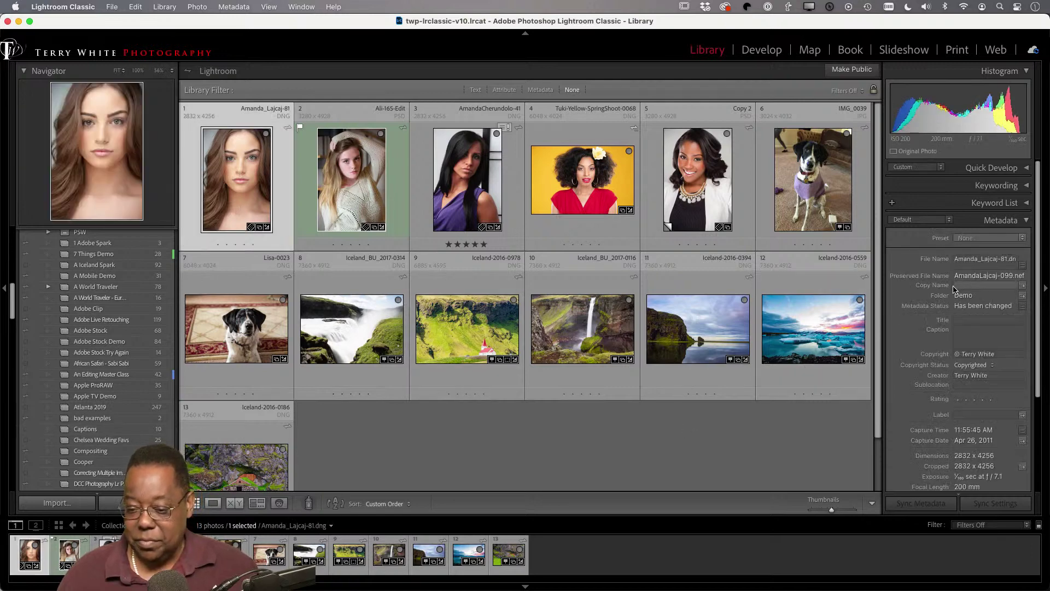
pyautogui.press('d')
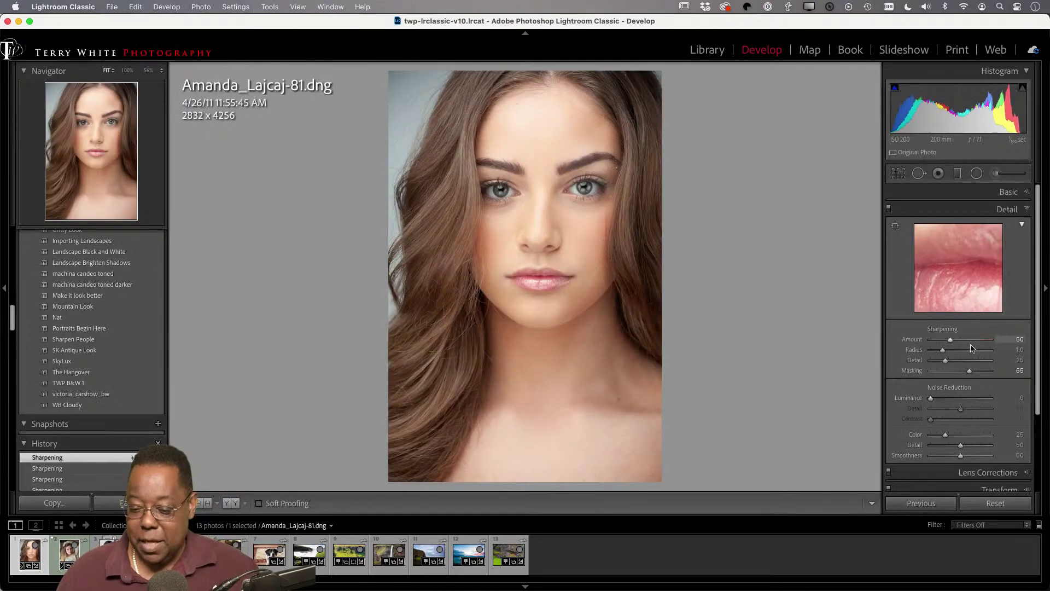
pyautogui.click(1026, 210)
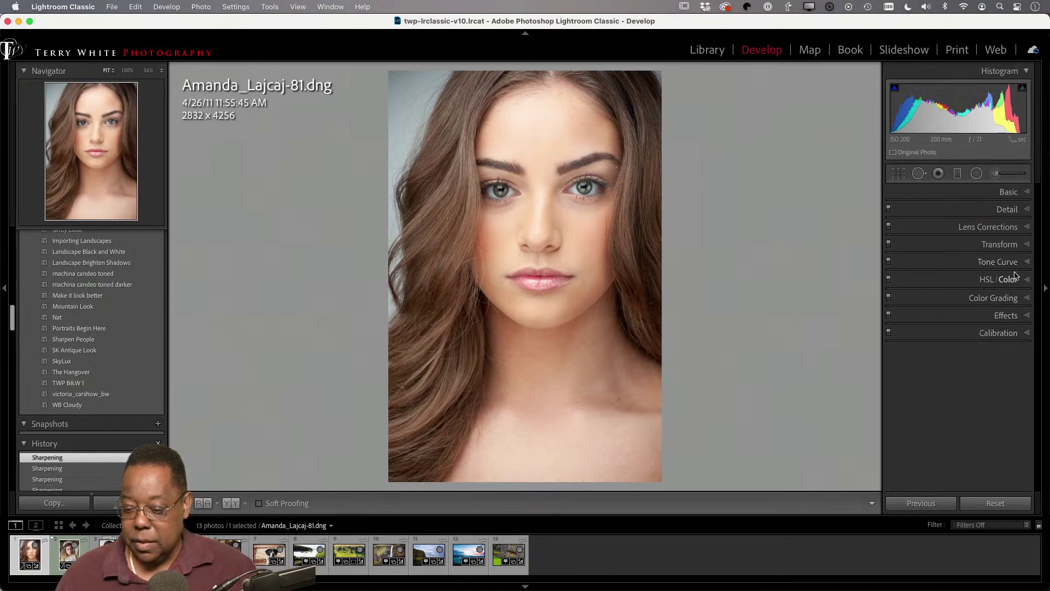
pyautogui.click(1015, 299)
pyautogui.scroll(-3, 986, 344)
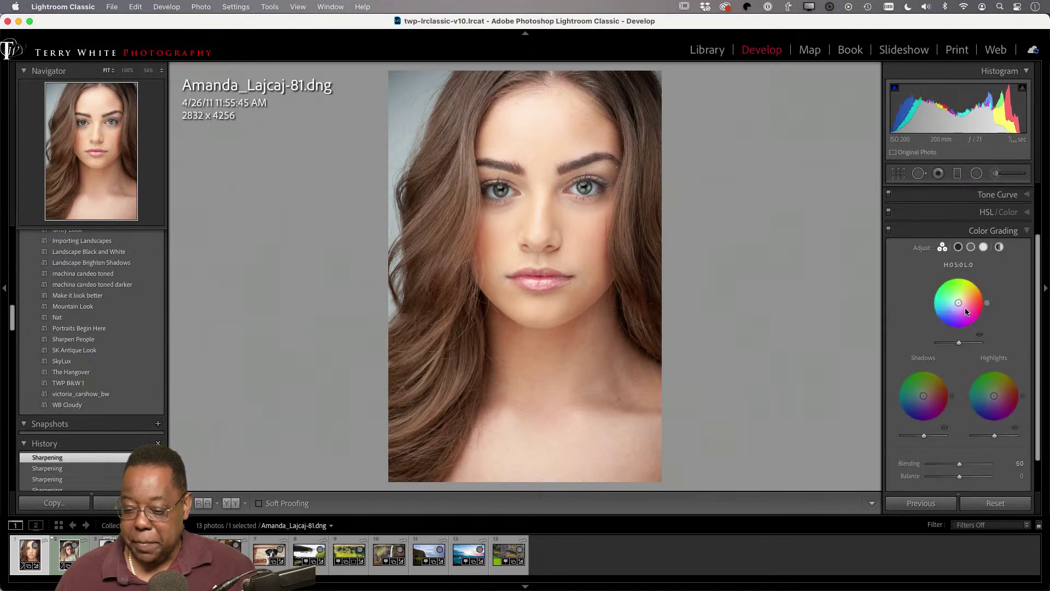
pyautogui.moveTo(960, 304)
pyautogui.mouseDown()
pyautogui.moveTo(955, 281)
pyautogui.moveTo(944, 317)
pyautogui.mouseUp()
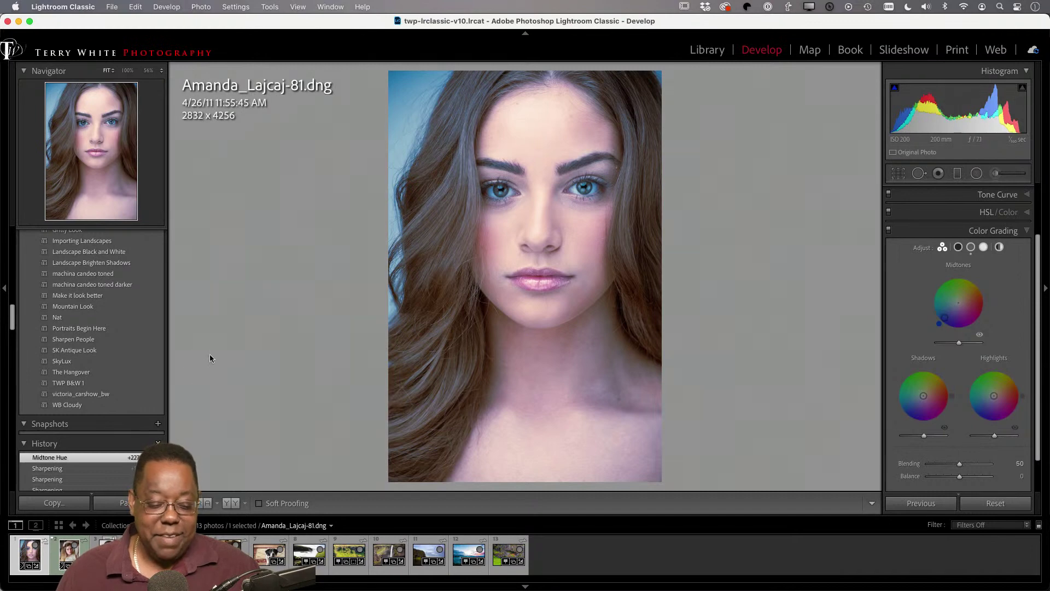
# Create a develop preset named Make it Blue in the User Presets group that stores only the Color Grading setting
pyautogui.scroll(10, 107, 328)
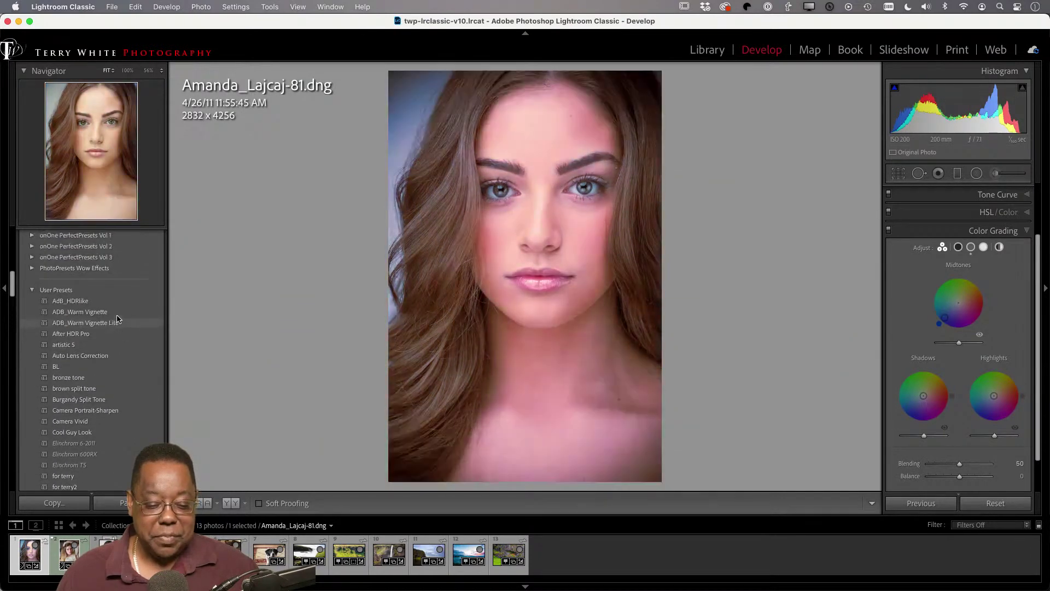
pyautogui.scroll(10, 117, 319)
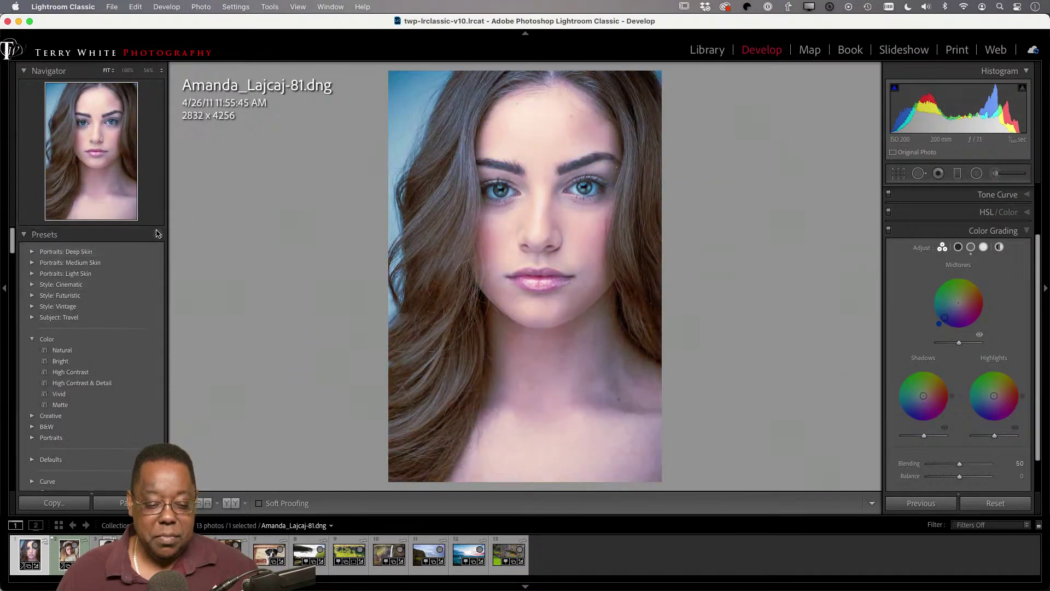
pyautogui.click(158, 234)
pyautogui.click(172, 245)
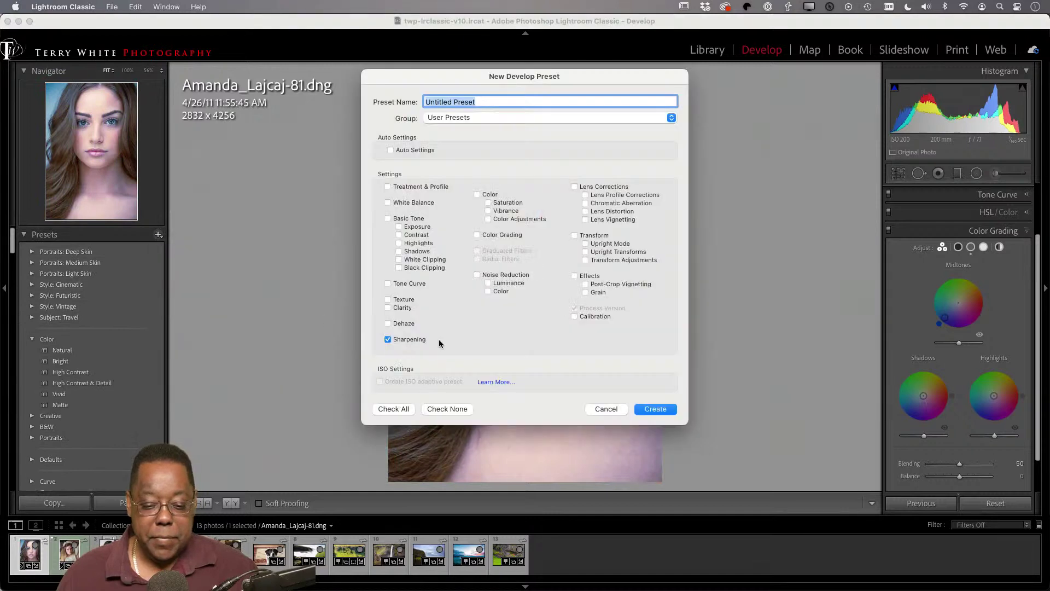
pyautogui.click(385, 337)
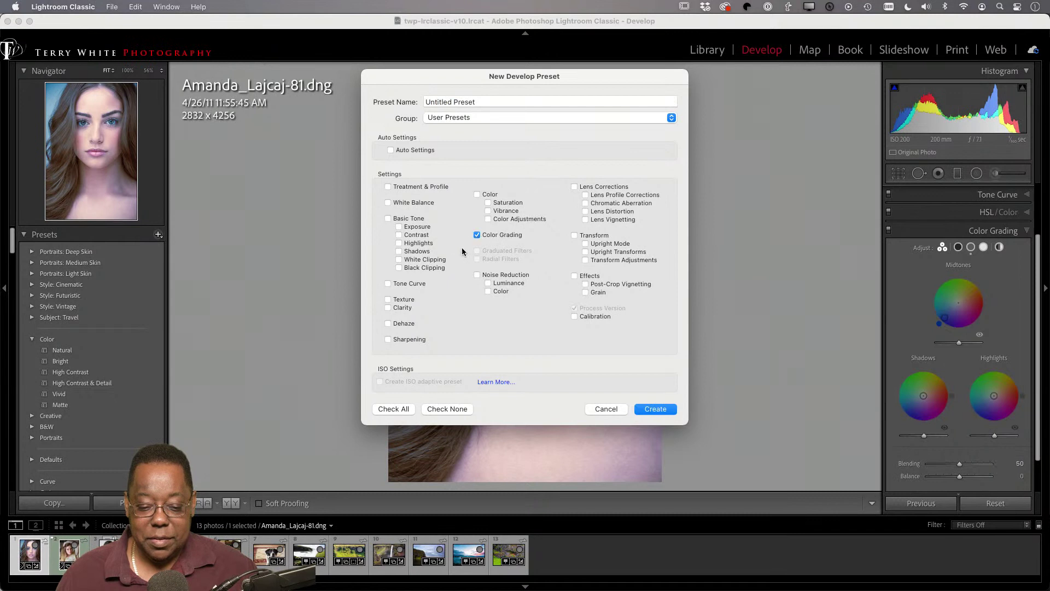
pyautogui.tripleClick(489, 102)
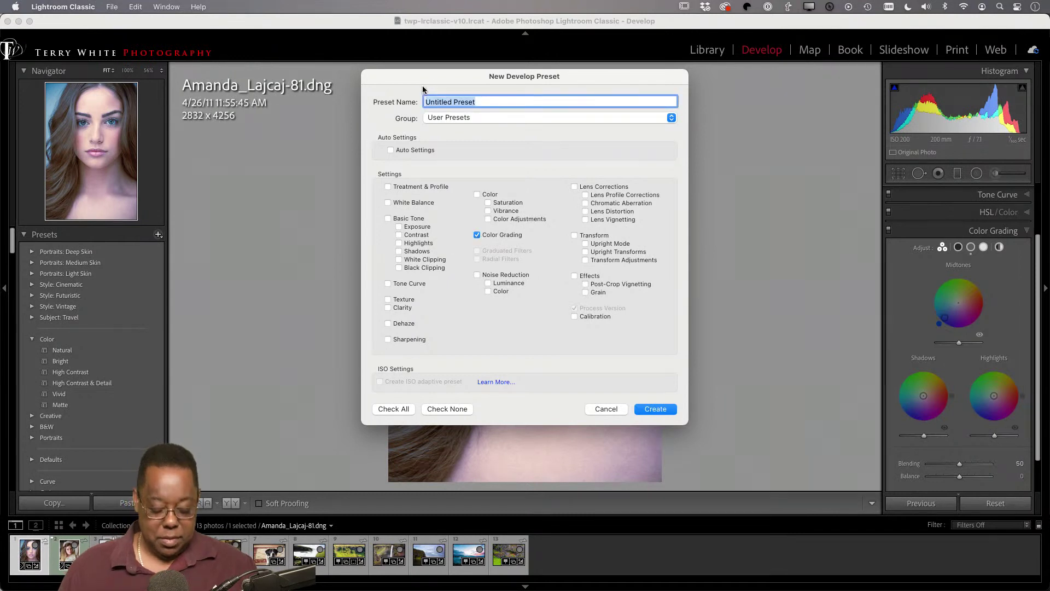
pyautogui.write('Make it Blue')
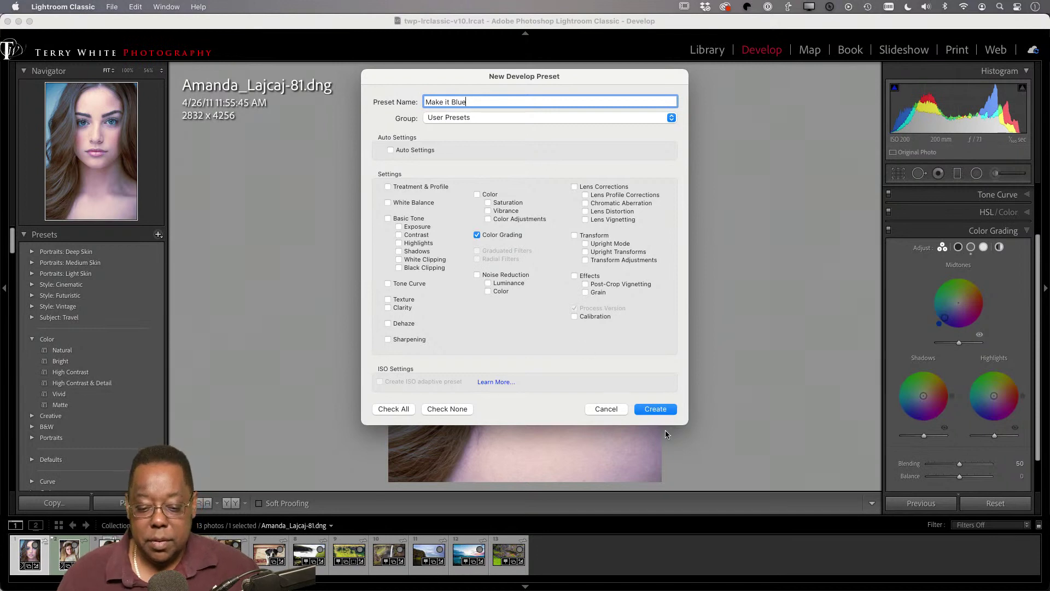
pyautogui.click(660, 410)
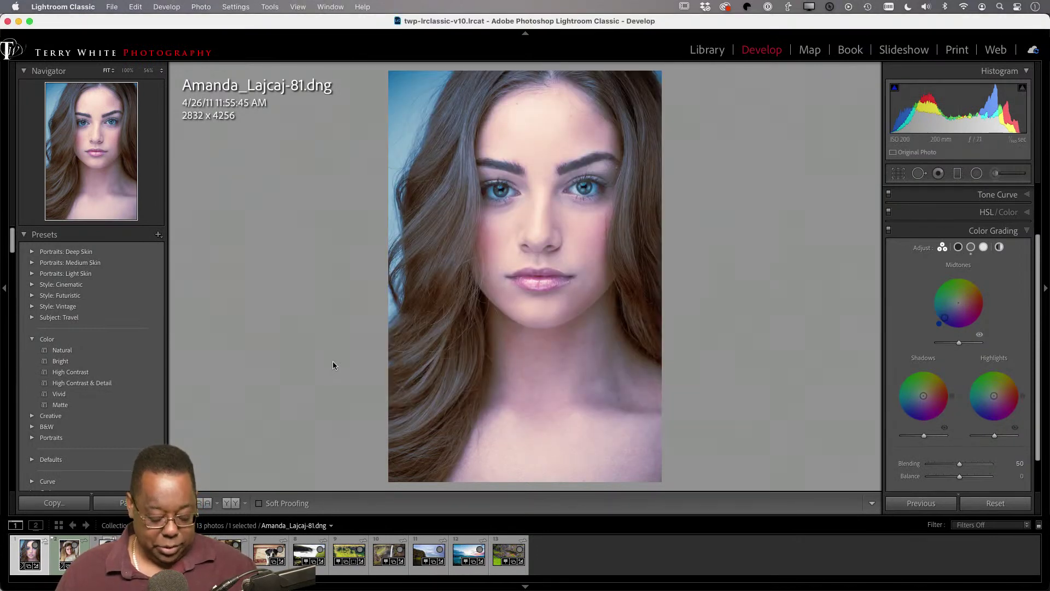
# Reset all develop adjustments on the first portrait and show its Detail sharpening settings
pyautogui.click(986, 503)
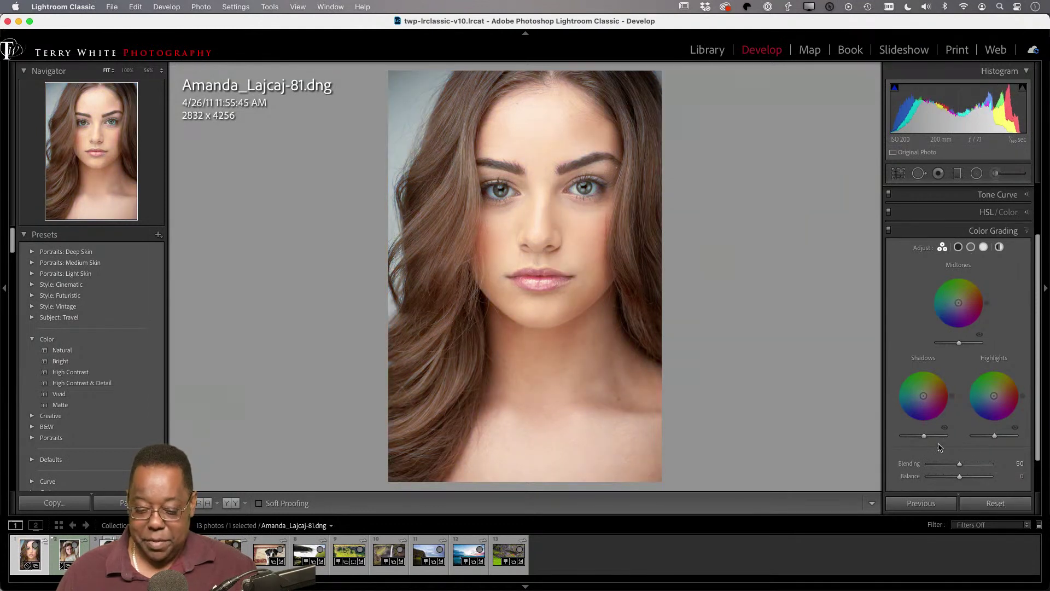
pyautogui.scroll(2, 988, 227)
pyautogui.scroll(3, 987, 227)
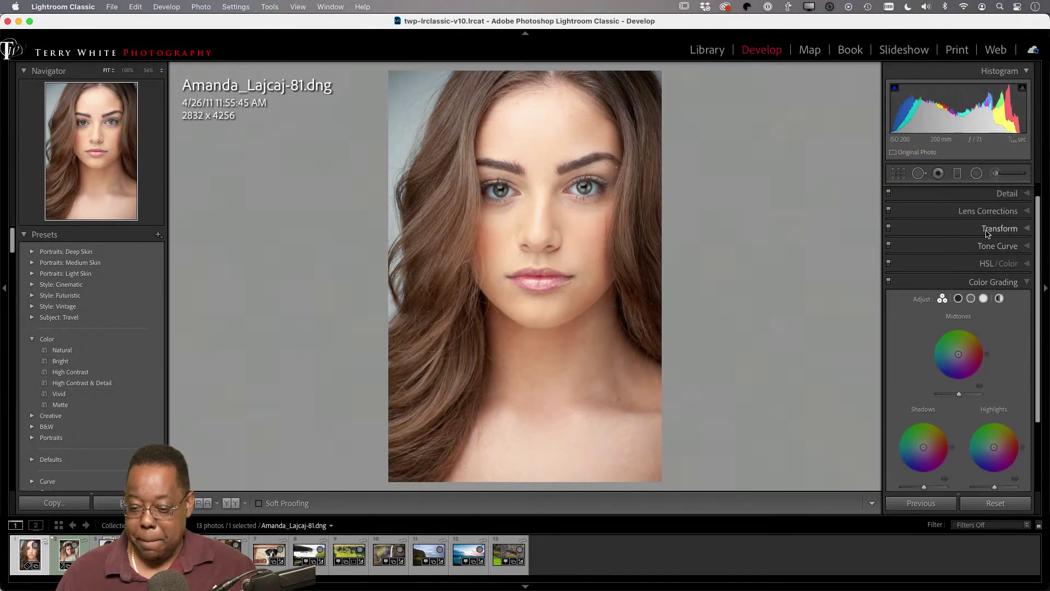
pyautogui.click(996, 209)
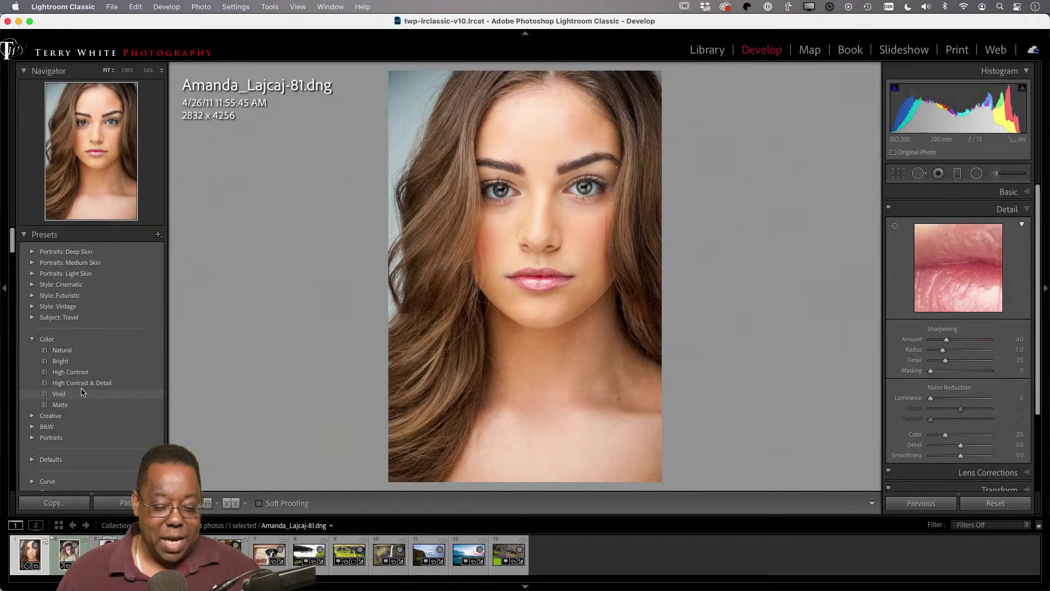
# Apply the Sharpen People user preset to the portrait and add the Make it Blue preset on top of it
pyautogui.scroll(-10, 81, 392)
pyautogui.scroll(-15, 81, 392)
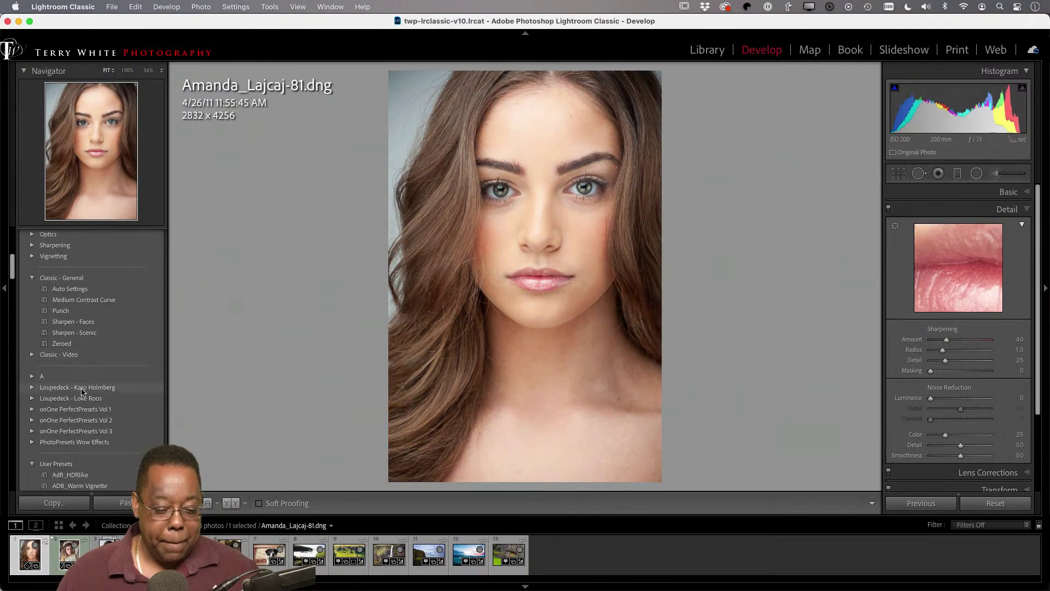
pyautogui.scroll(-5, 81, 392)
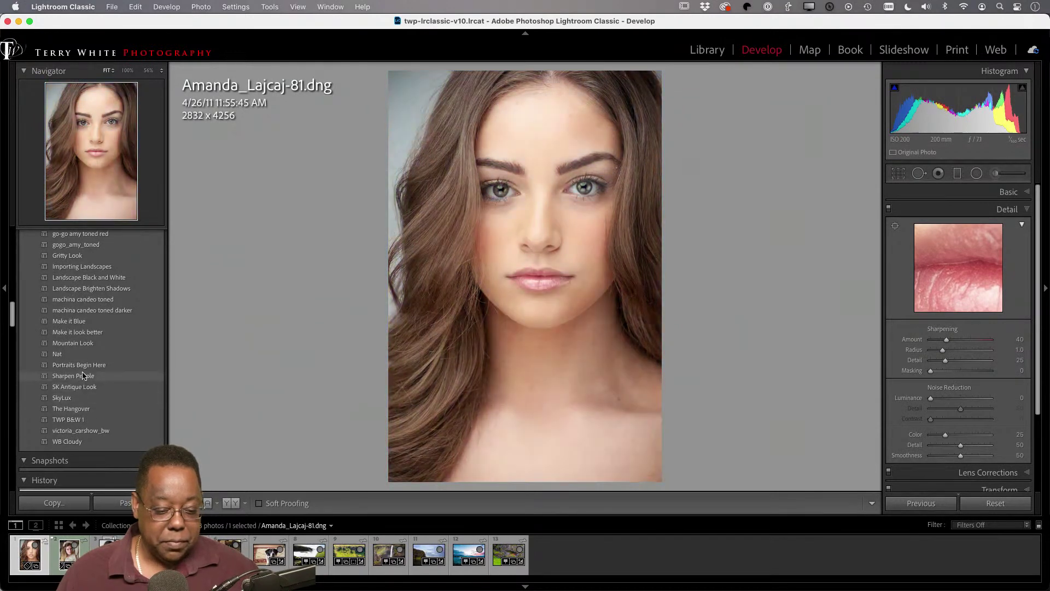
pyautogui.scroll(-2, 83, 383)
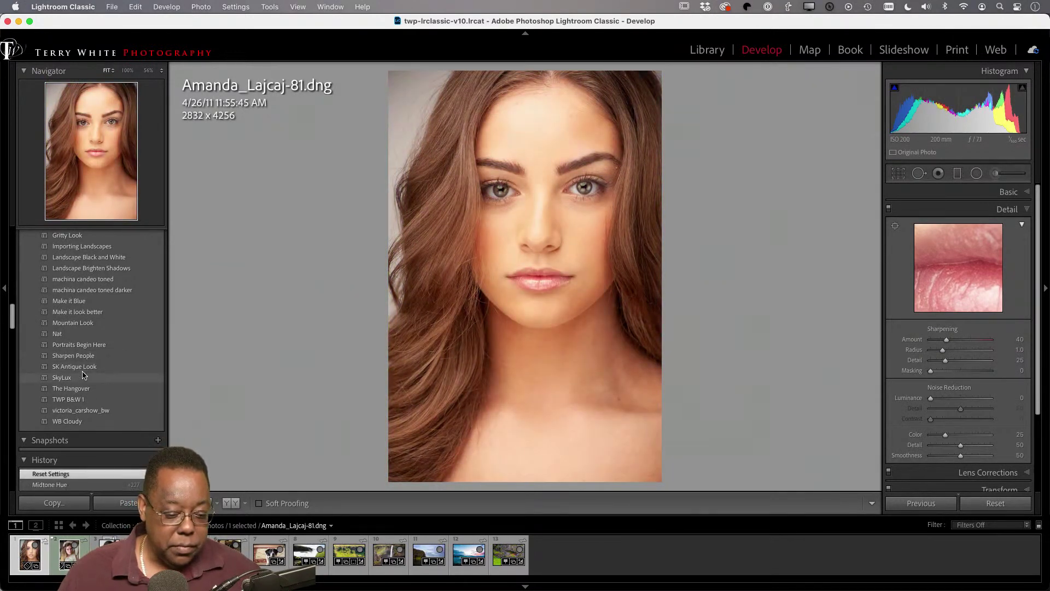
pyautogui.click(82, 356)
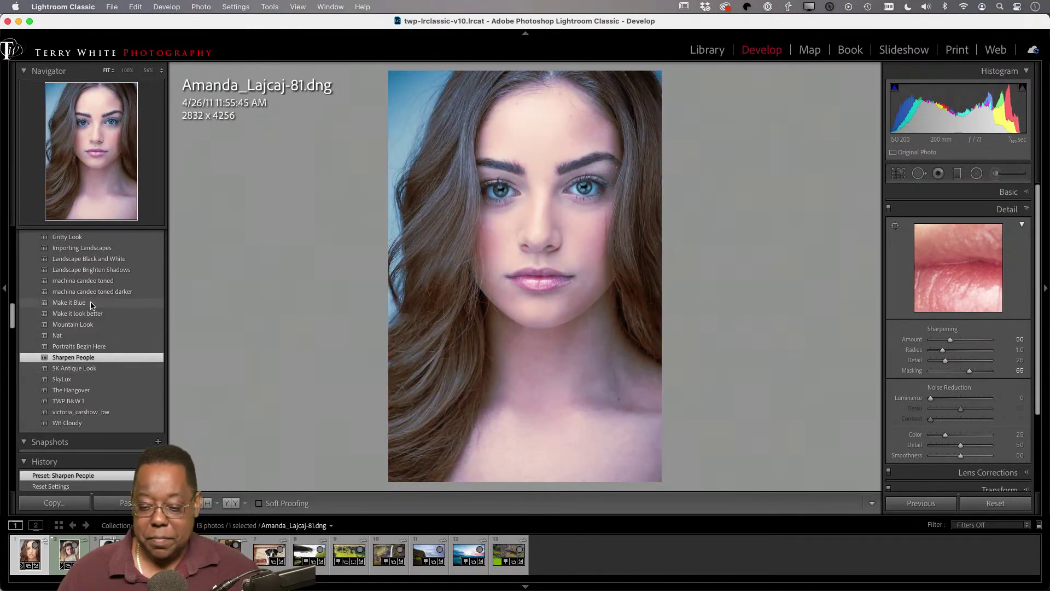
pyautogui.click(92, 304)
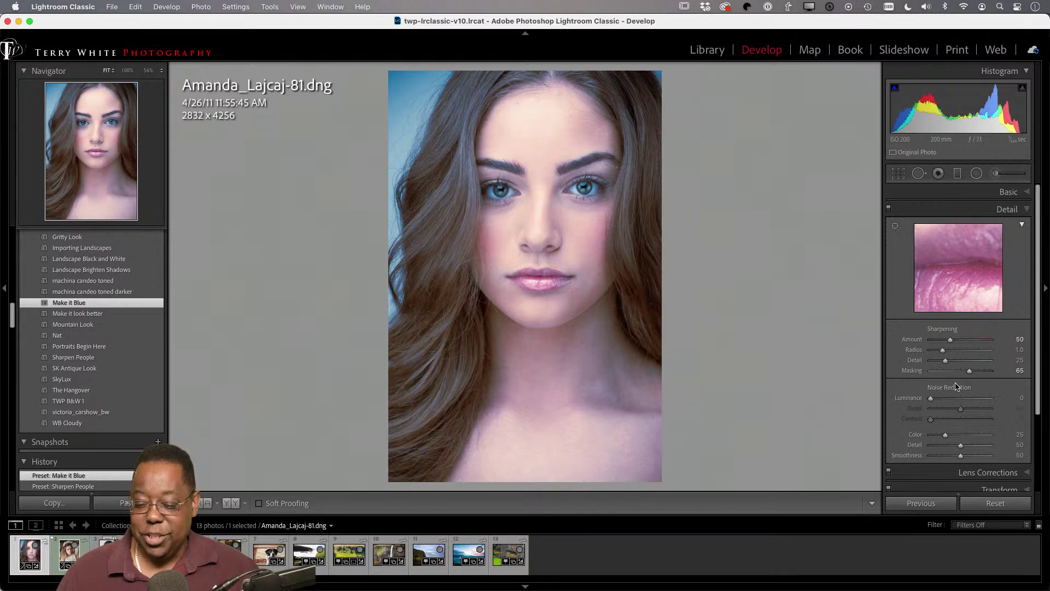
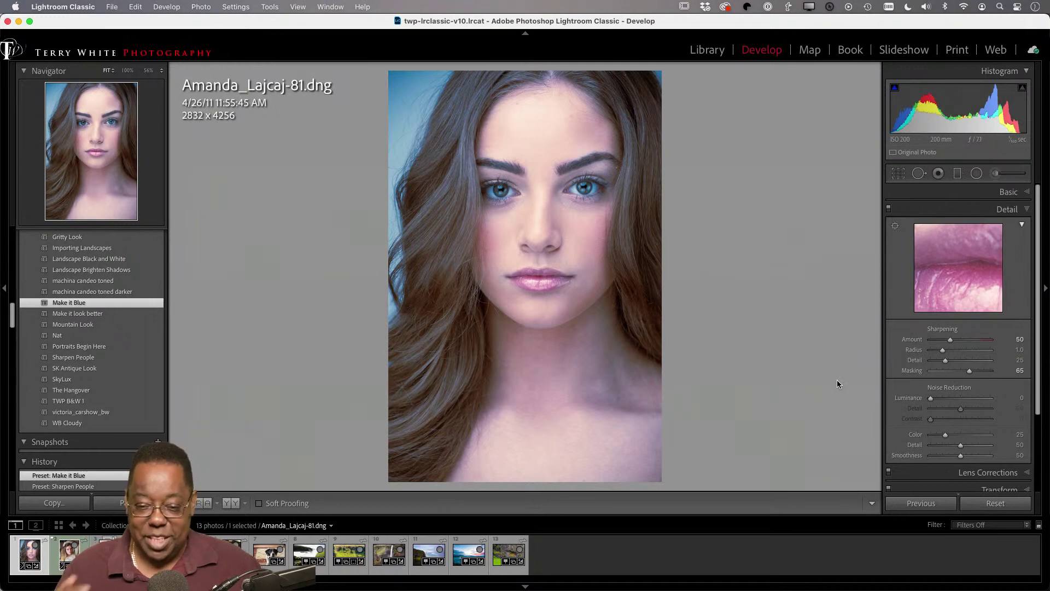
# Return to the photo grid and check the ISO speed rating in the metadata of both dog photos
pyautogui.press('g')
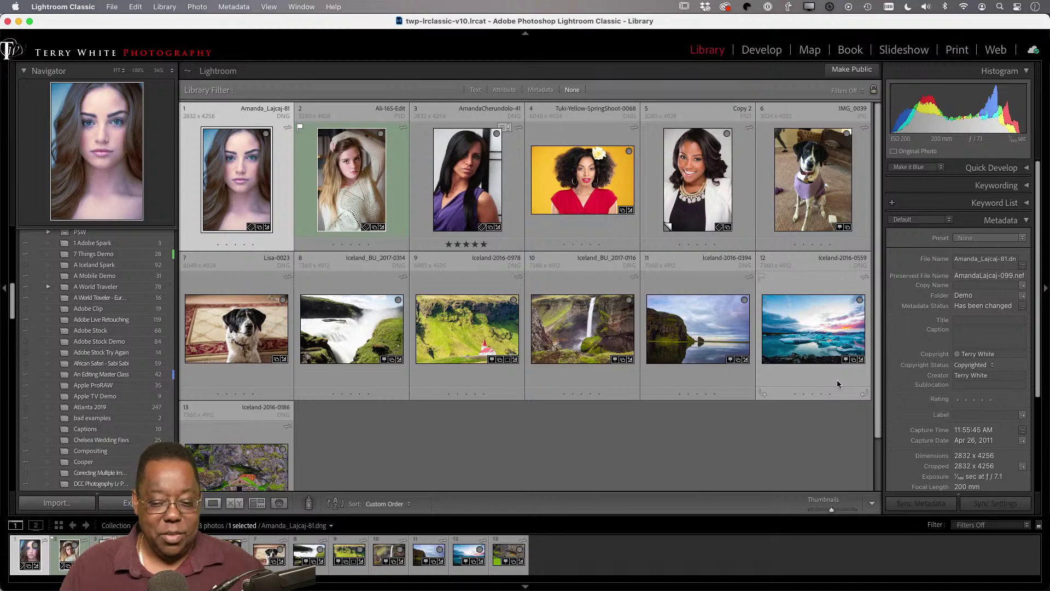
pyautogui.click(817, 195)
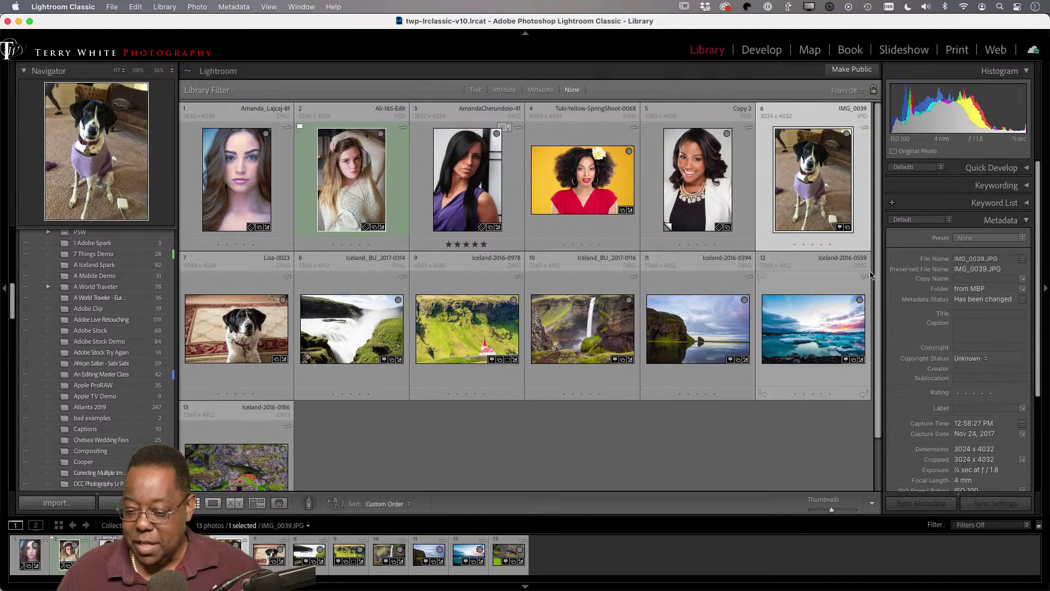
pyautogui.scroll(-2, 950, 368)
pyautogui.scroll(-3, 951, 368)
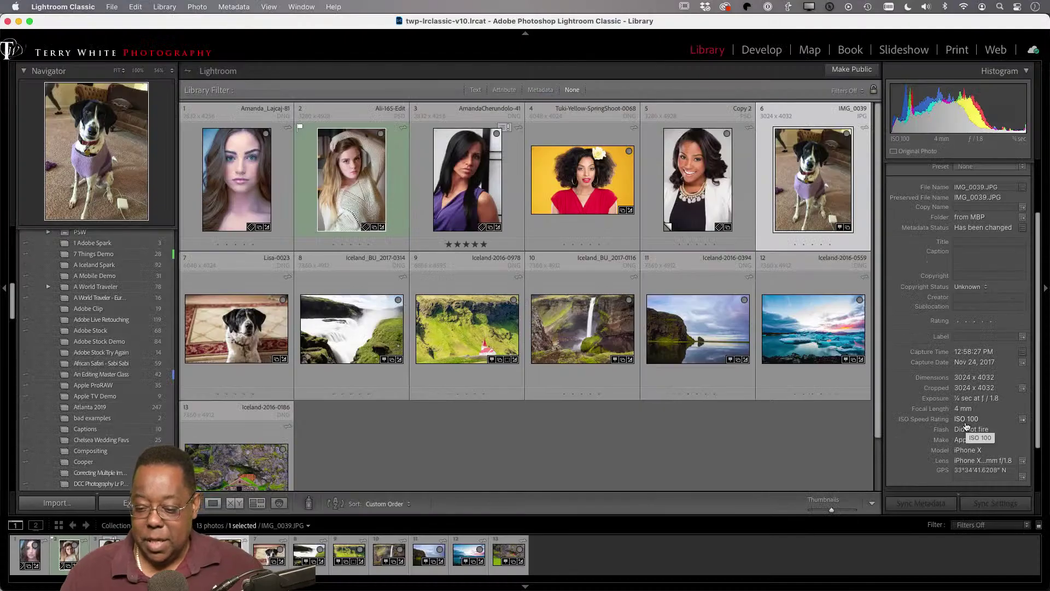
pyautogui.scroll(2, 887, 420)
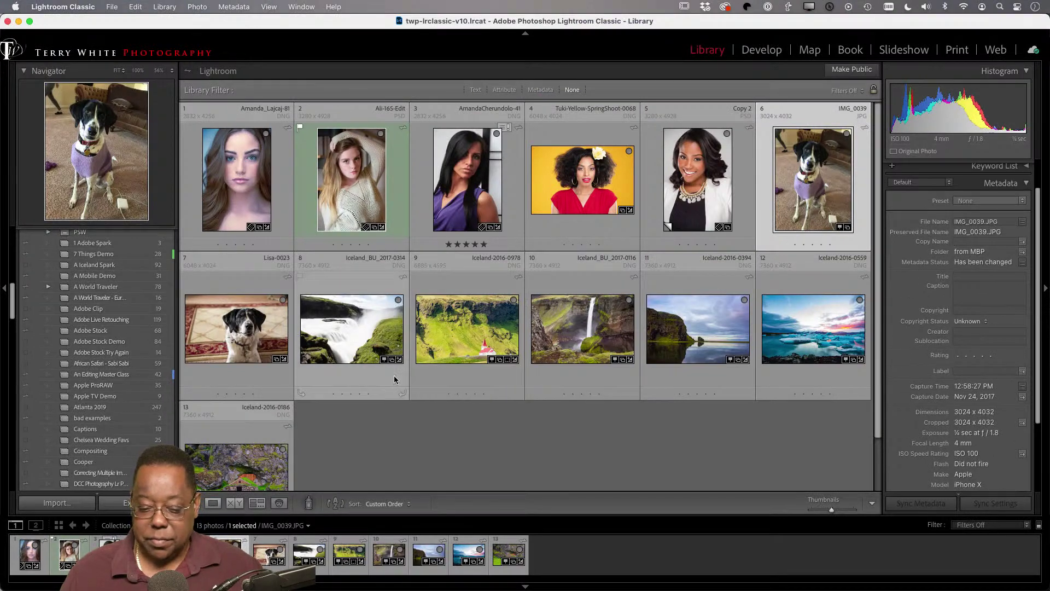
pyautogui.click(256, 342)
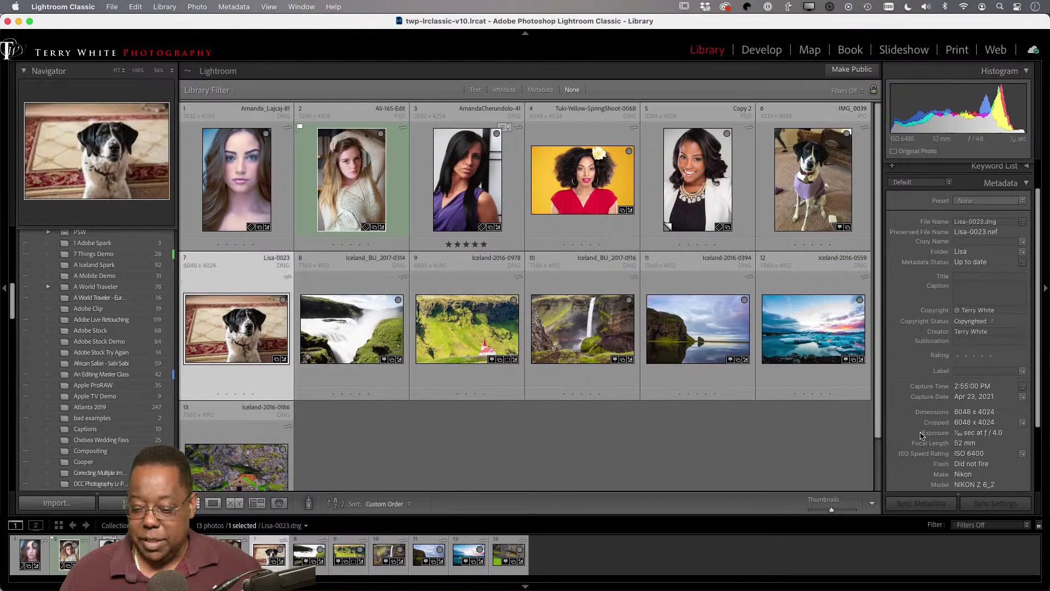
# Switch to Chrome to read the help section on creating an ISO adaptive preset, and return to Lightroom Classic
pyautogui.press('alt')
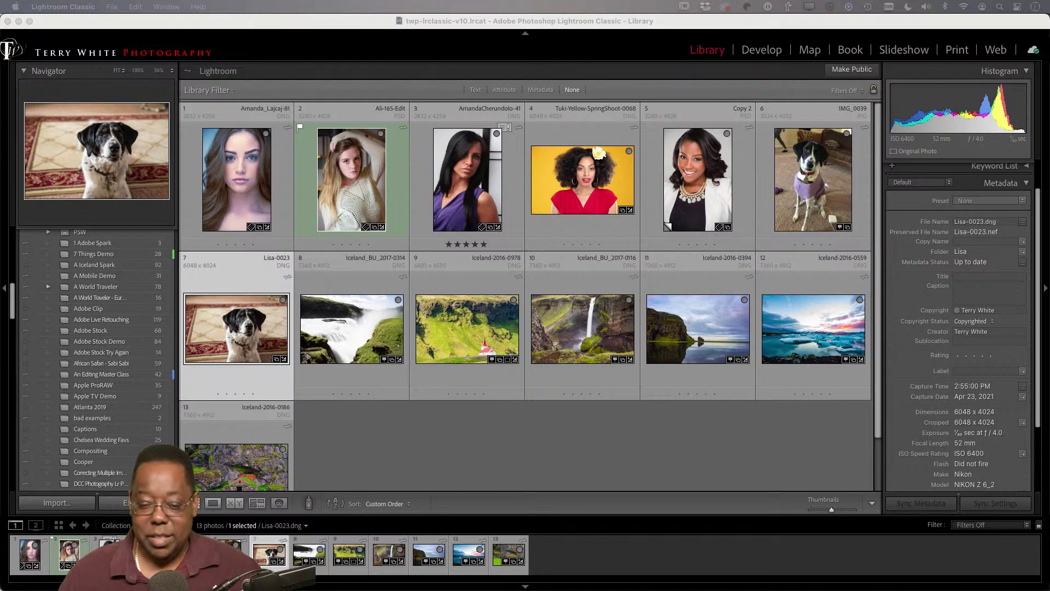
pyautogui.press('super+Tab')
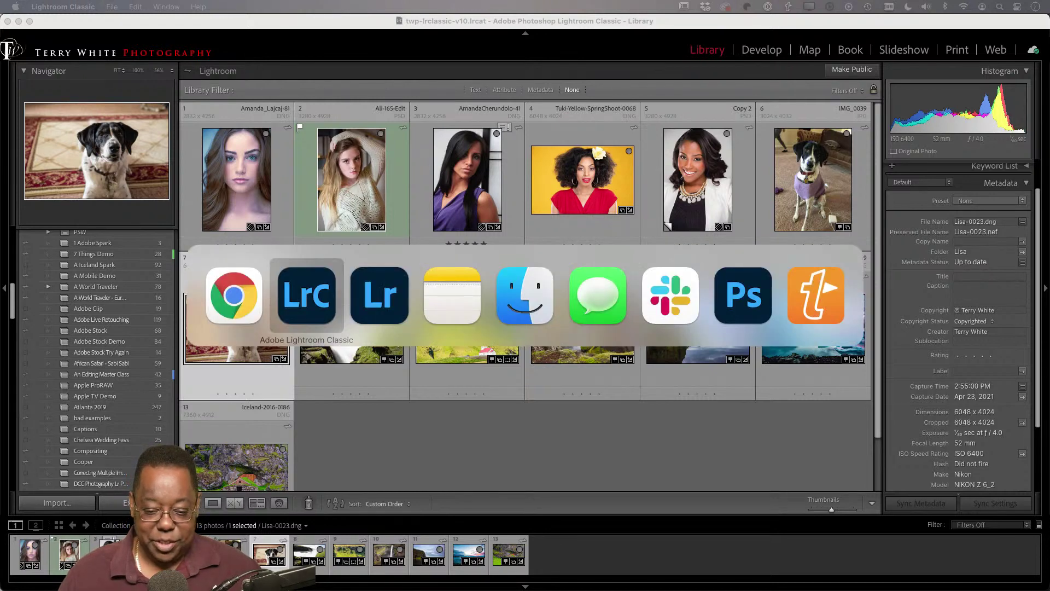
pyautogui.press('super+shift+Tab')
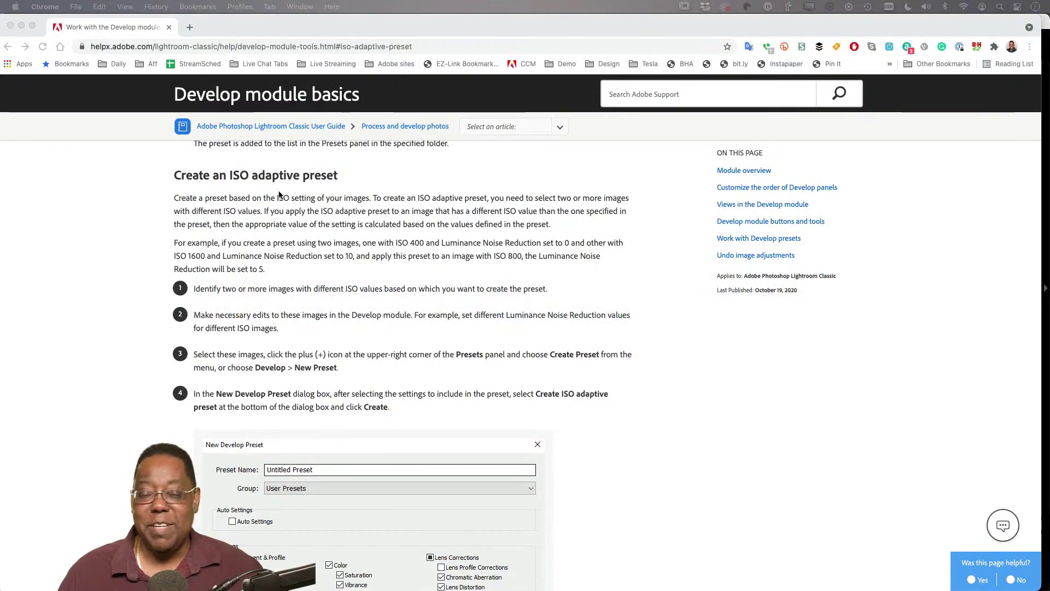
pyautogui.press('super+Tab')
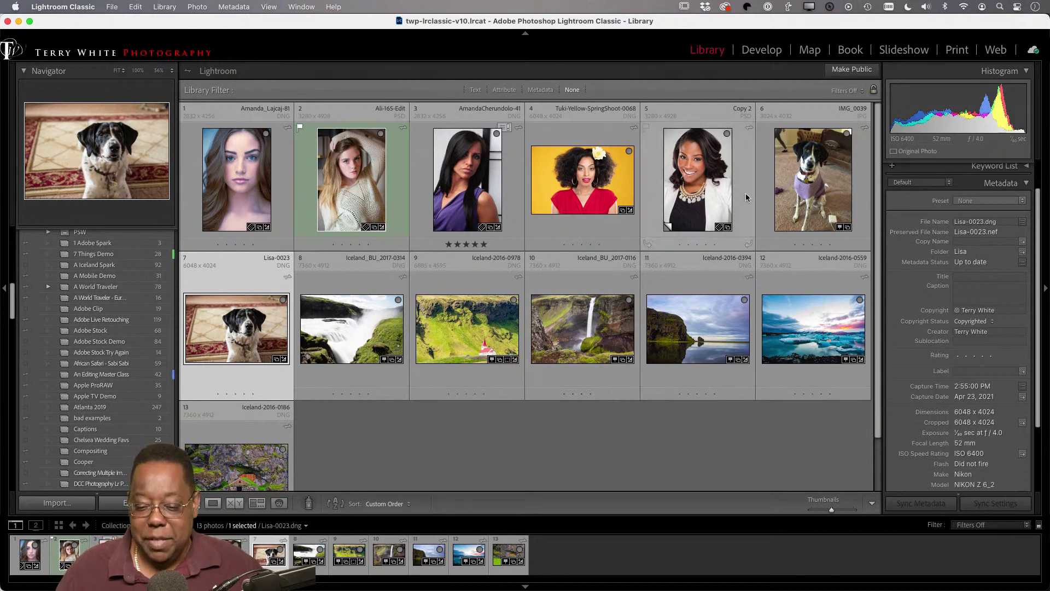
# Open the photo of the dog in the purple sweater for developing, inspect its face up close, and return to the grid
pyautogui.click(786, 177)
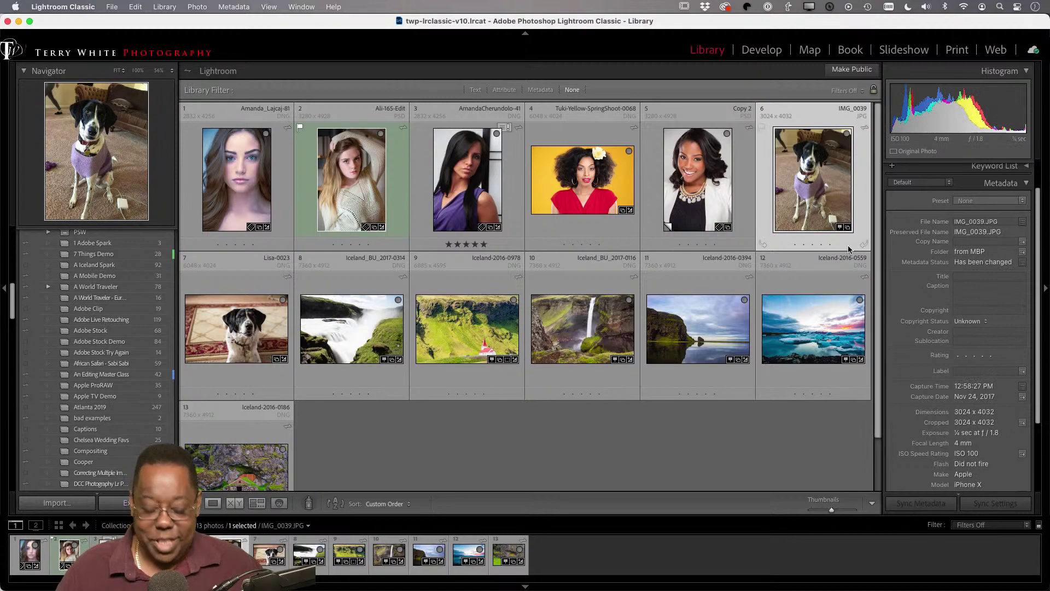
pyautogui.press('d')
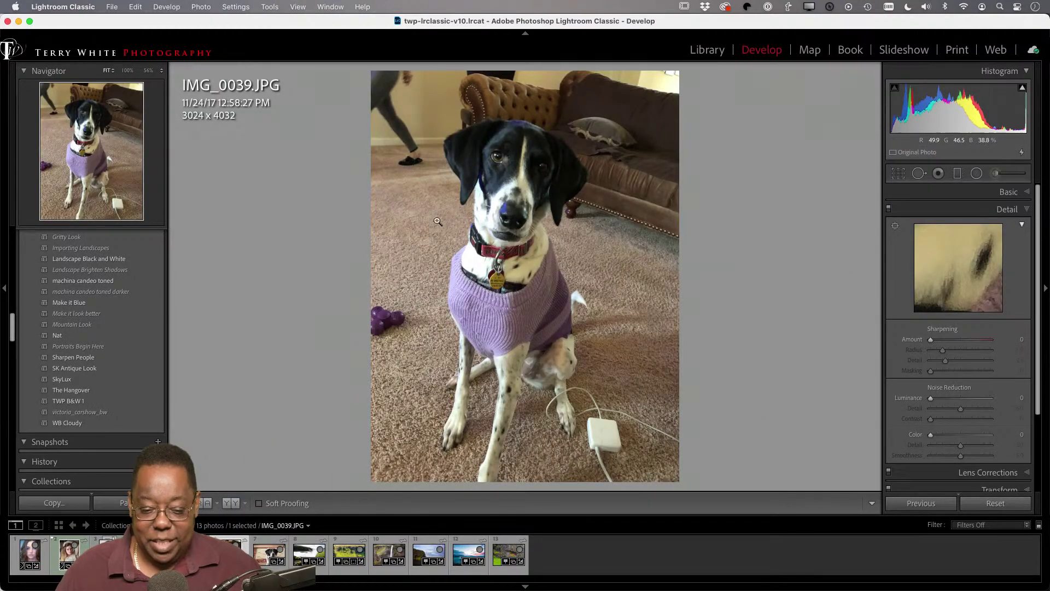
pyautogui.click(412, 222)
pyautogui.click(525, 296)
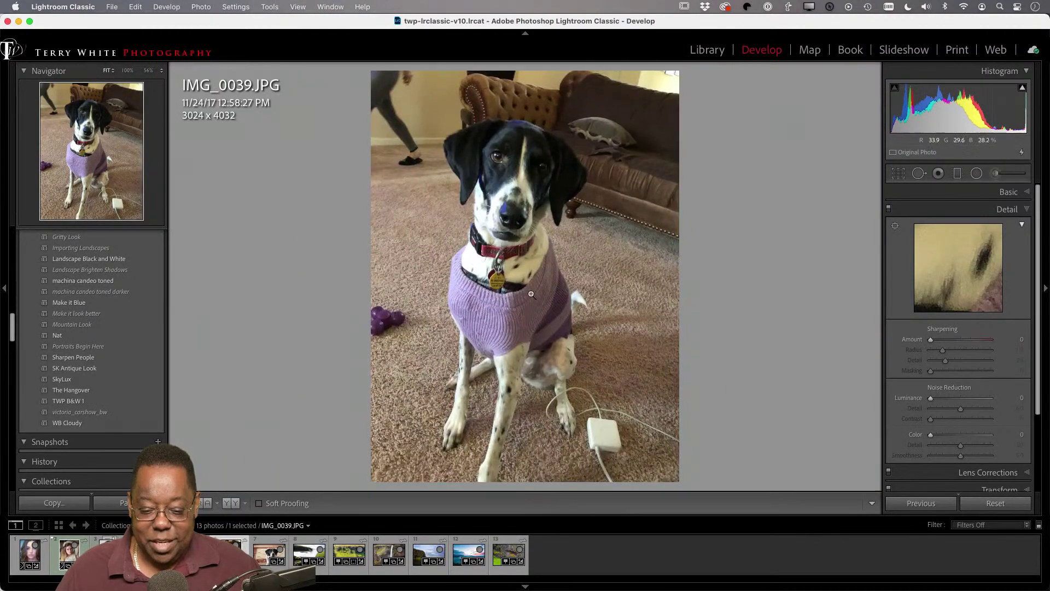
pyautogui.click(523, 197)
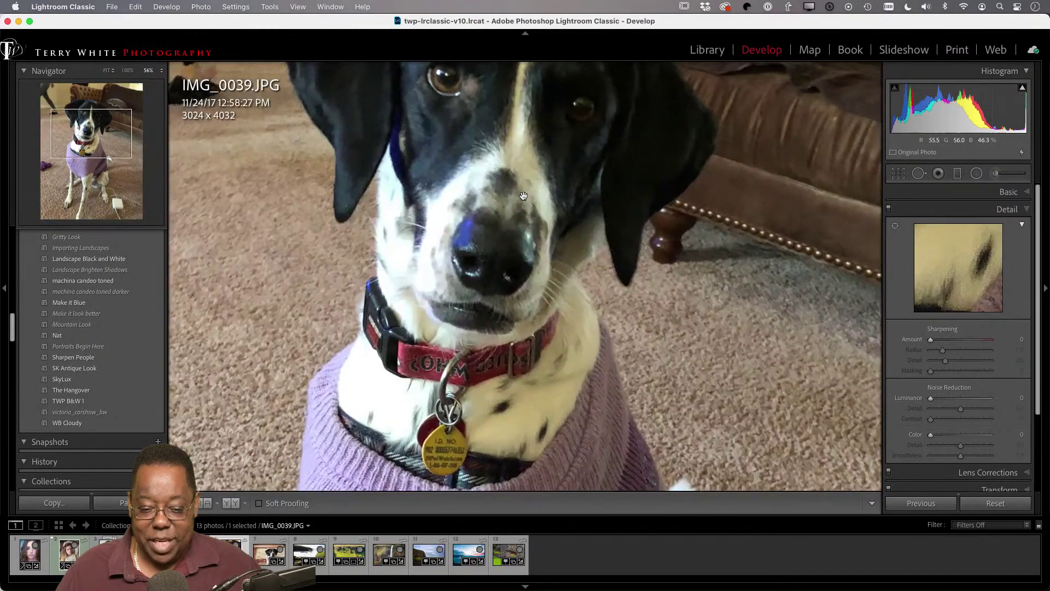
pyautogui.click(524, 196)
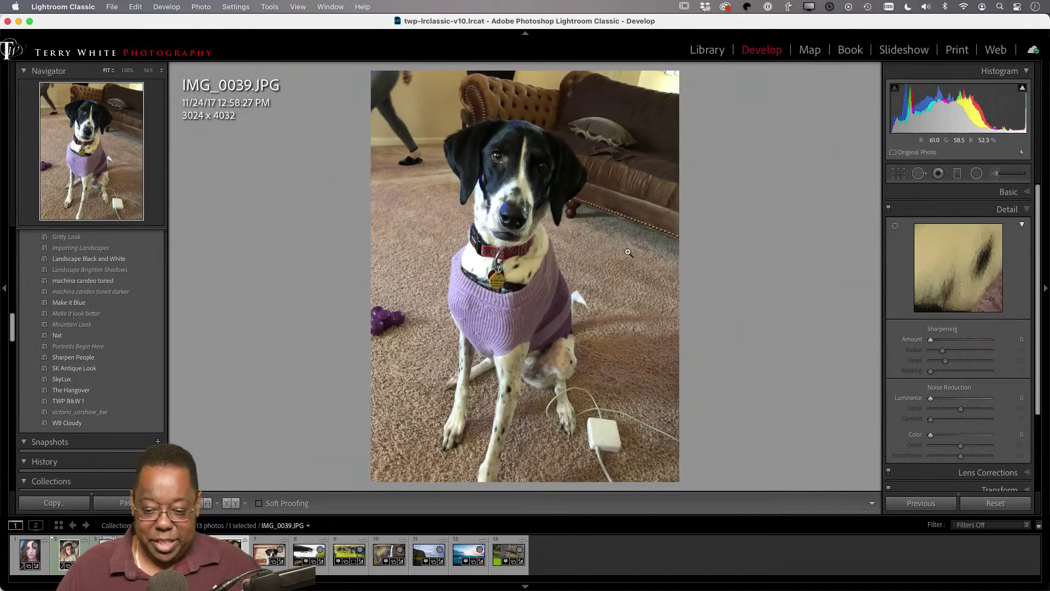
pyautogui.press('g')
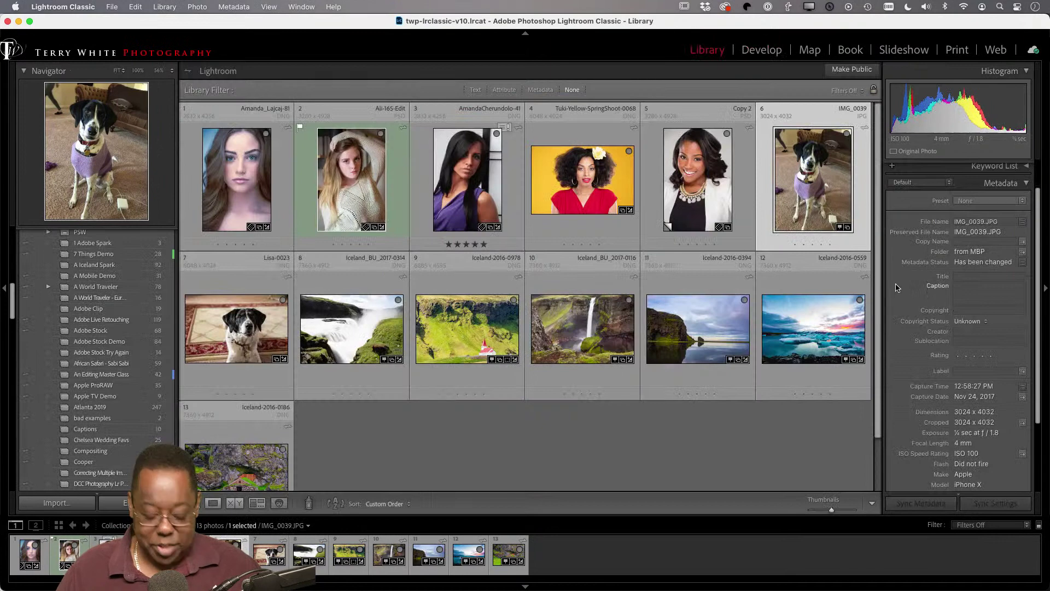
# Reopen IMG_0039 for developing, apply Auto tone, and raise Blacks to +5
pyautogui.press('d')
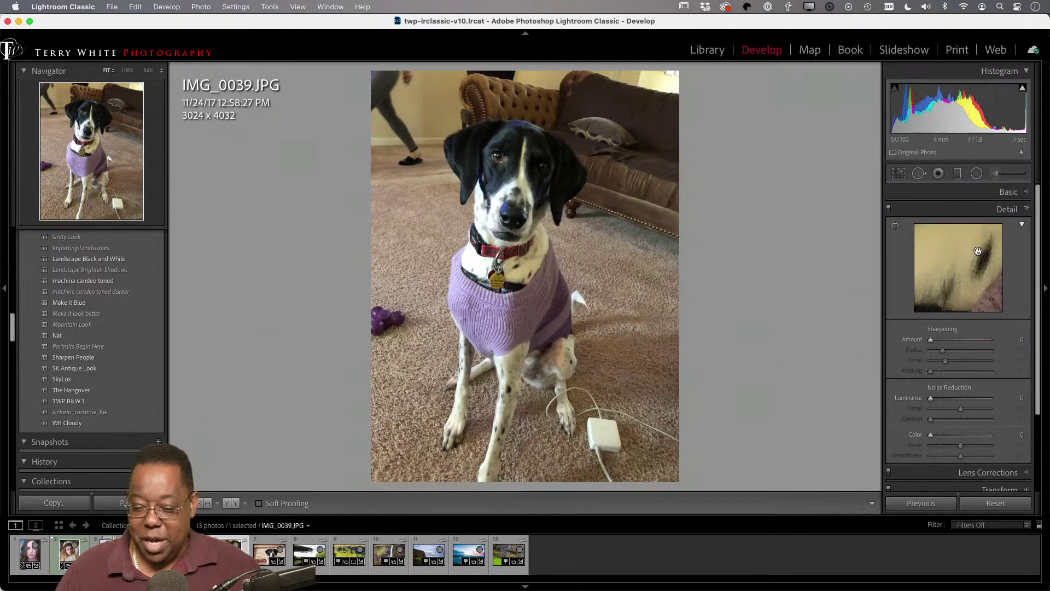
pyautogui.click(1007, 192)
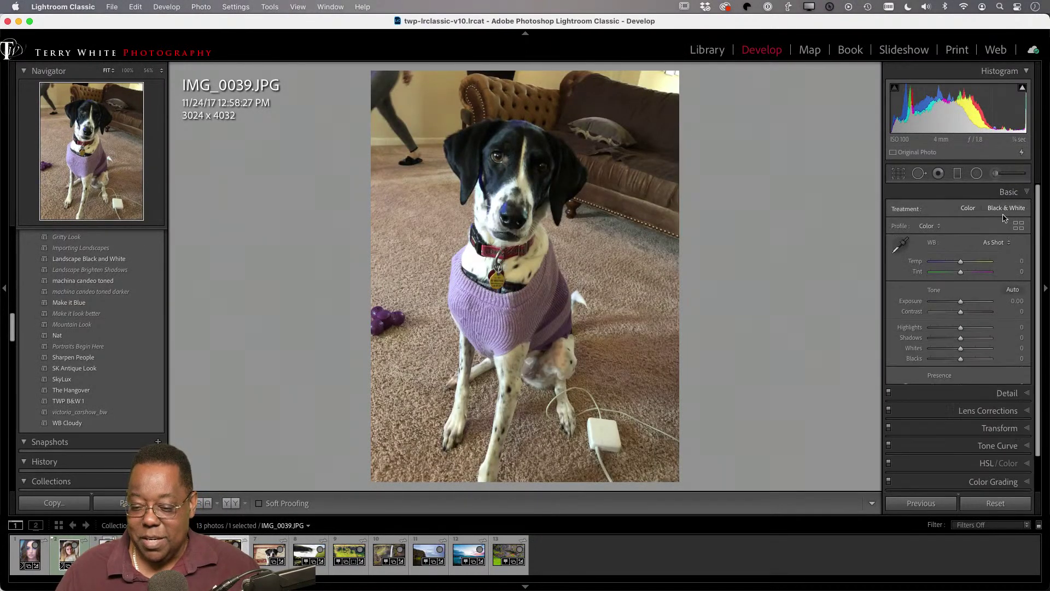
pyautogui.click(1011, 290)
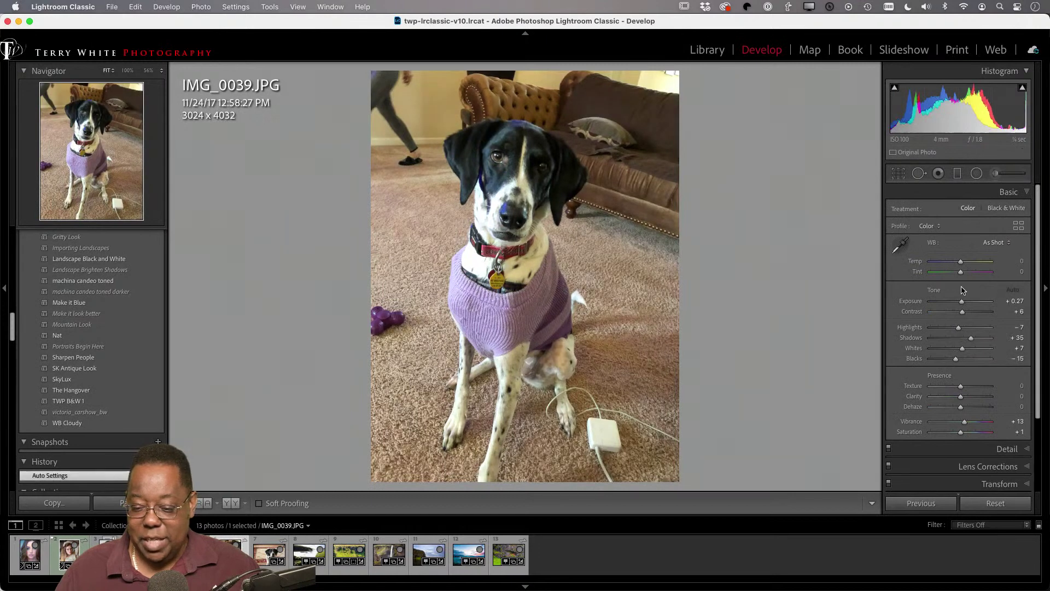
pyautogui.moveTo(896, 101); pyautogui.dragTo(925, 105)
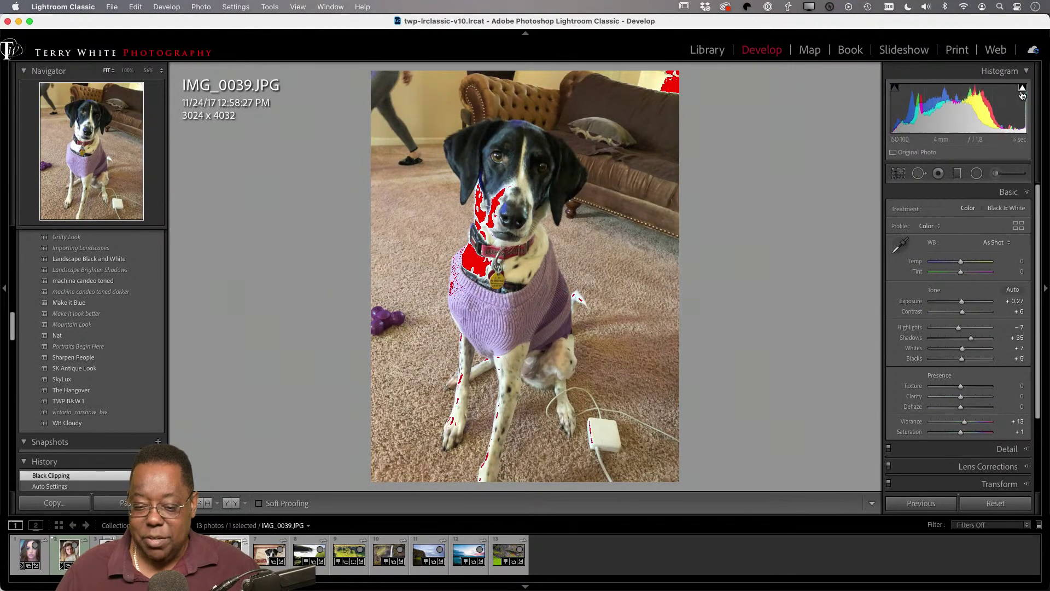
# Set Whites to -100 on IMG_0039
pyautogui.moveTo(1020, 102); pyautogui.dragTo(929, 100)
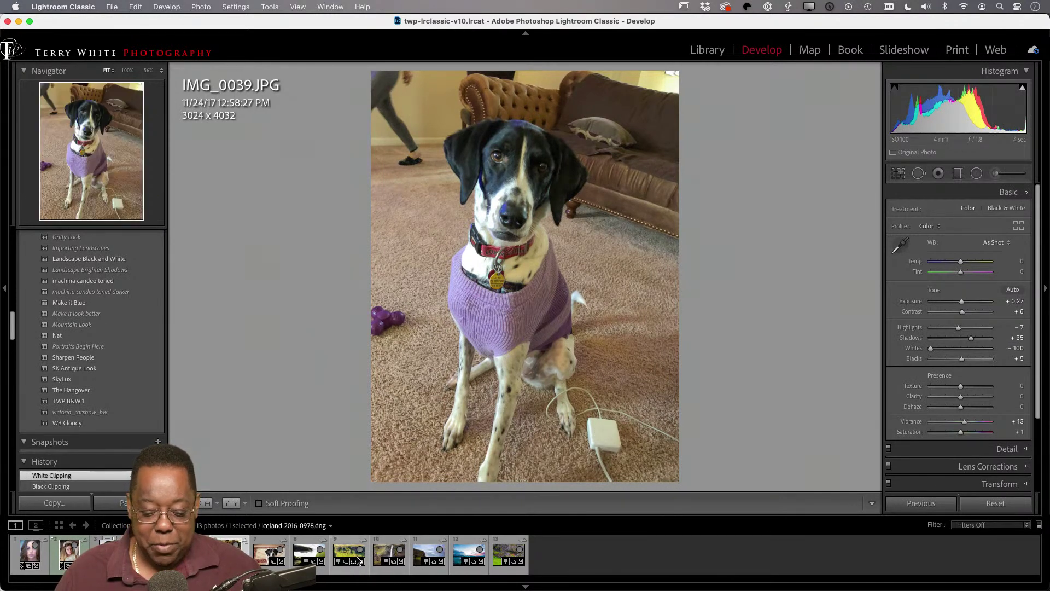
# Open the Lisa-0023 dog photo, inspect it up close, and set its luminance noise reduction to 30
pyautogui.click(268, 557)
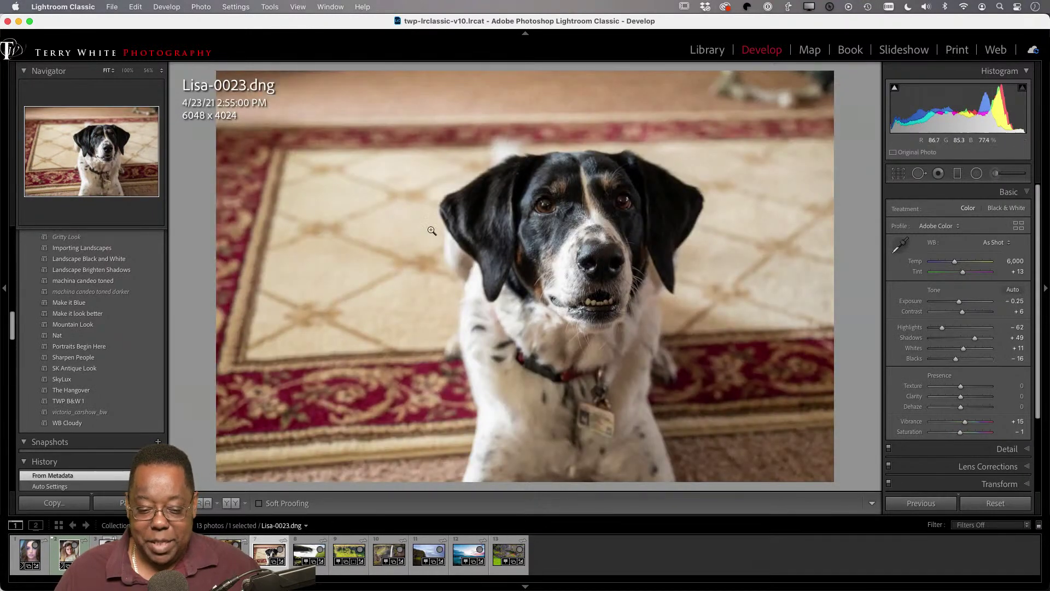
pyautogui.click(399, 220)
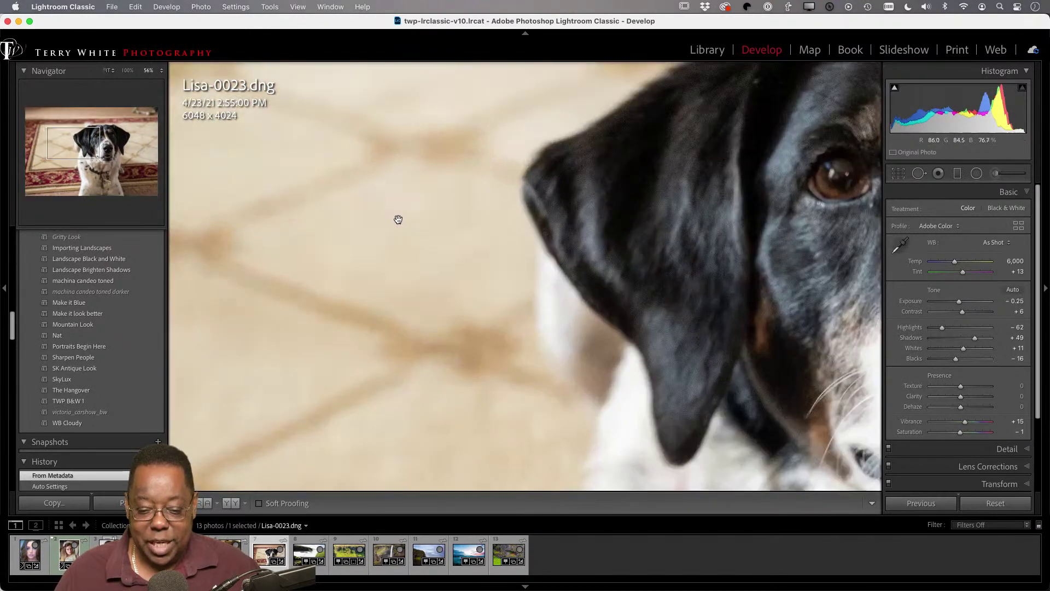
pyautogui.click(398, 219)
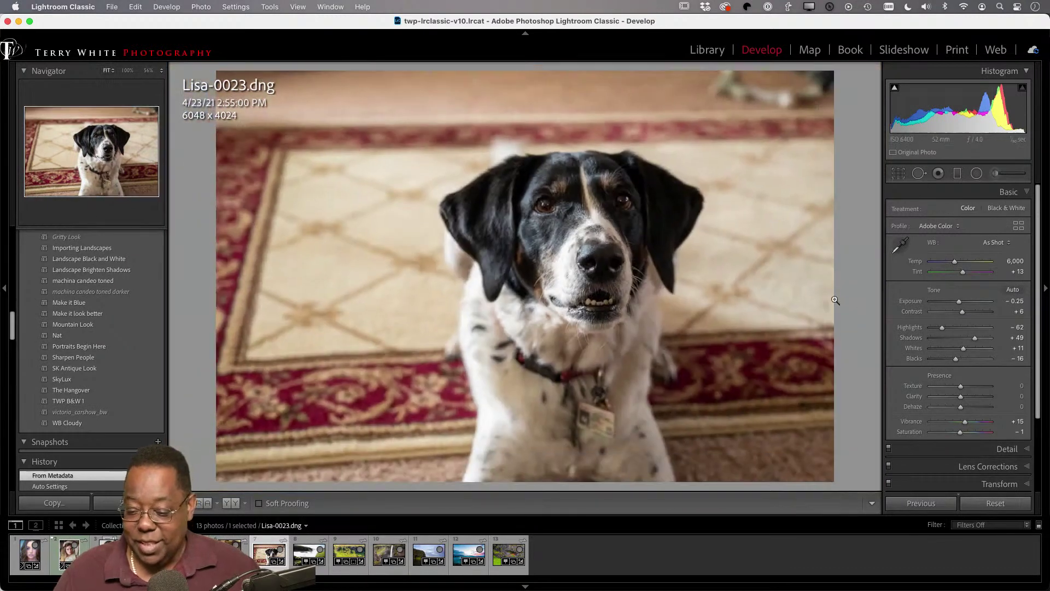
pyautogui.scroll(-4, 1006, 416)
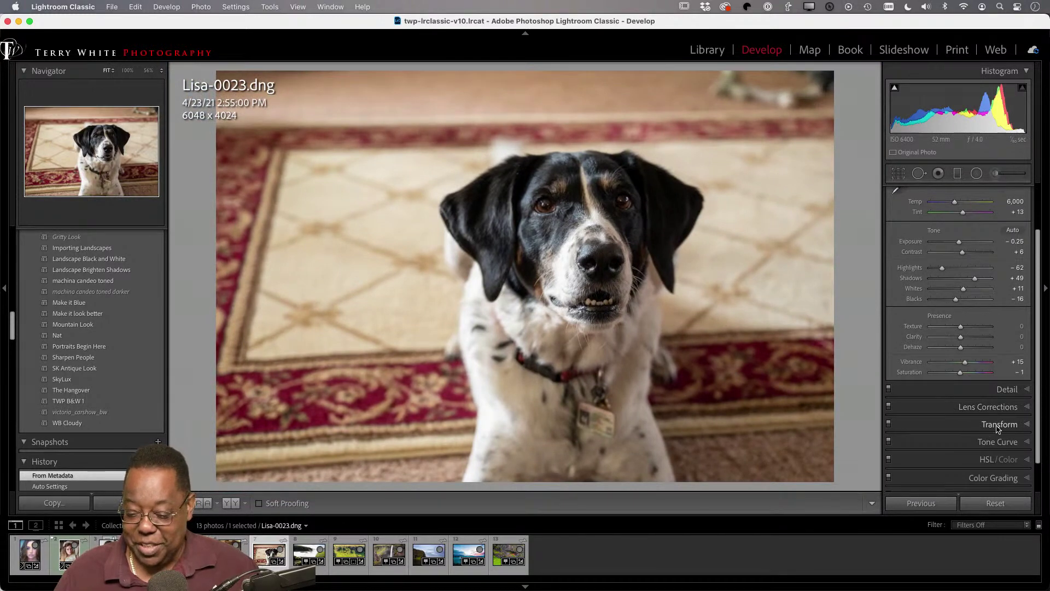
pyautogui.click(1007, 389)
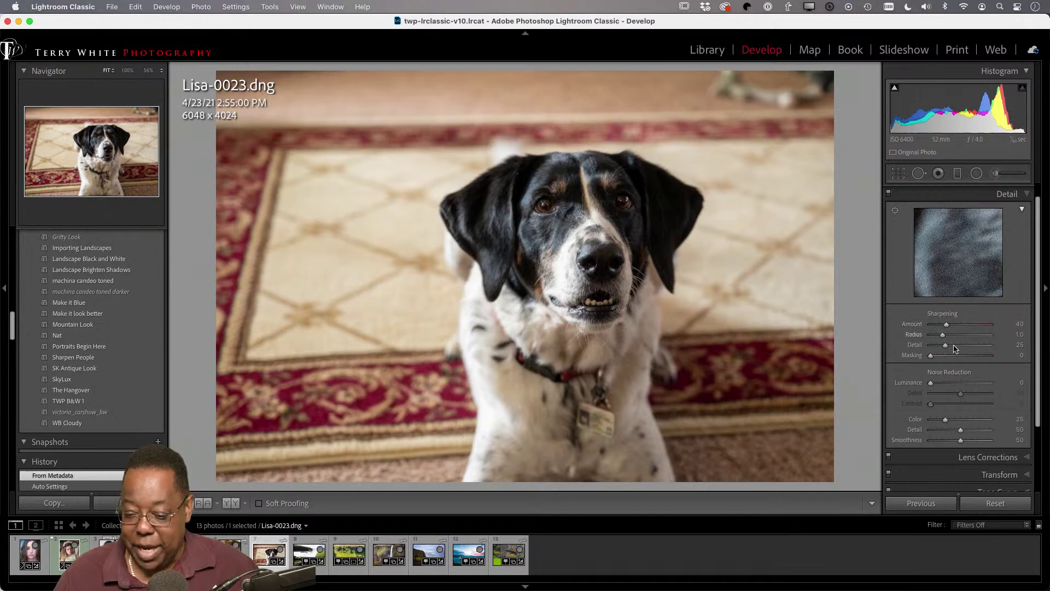
pyautogui.moveTo(931, 383); pyautogui.dragTo(951, 386)
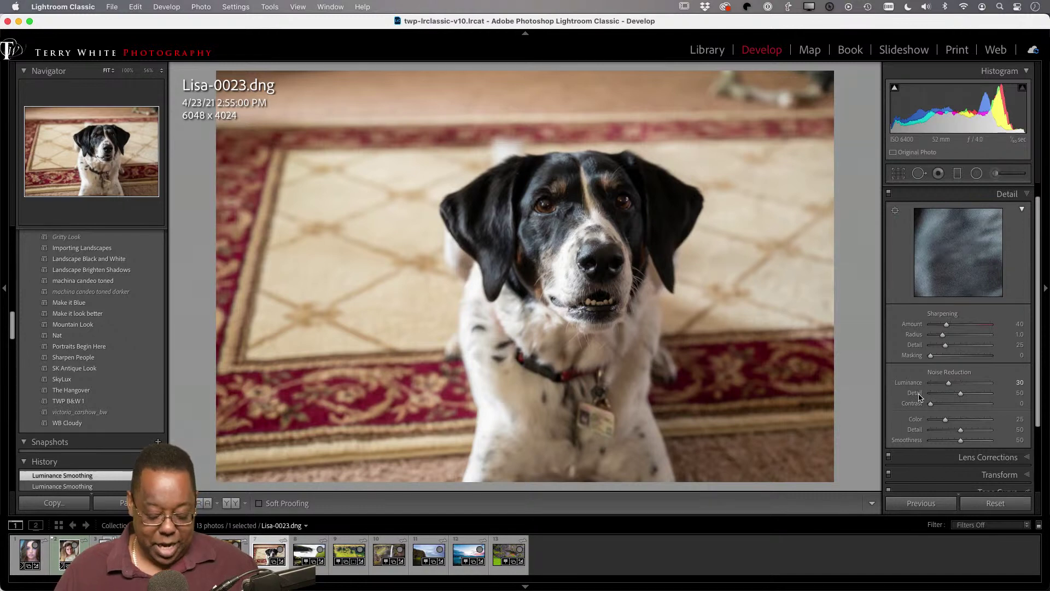
# Return to the photo grid, add IMG_0039 to the selection with Lisa-0023, and reopen both for developing
pyautogui.press('g')
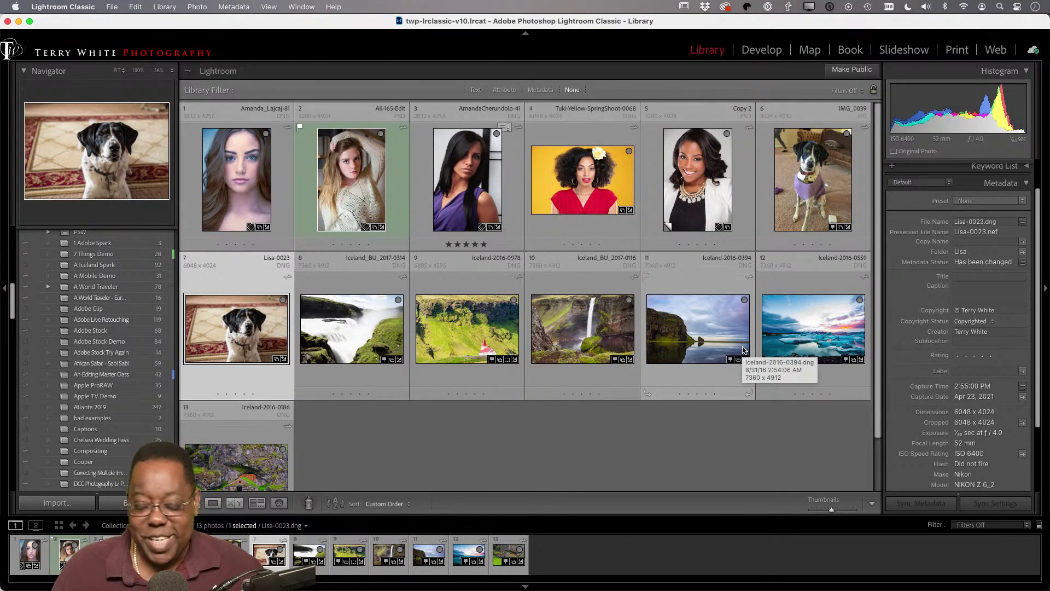
pyautogui.keyDown('super'); pyautogui.click(791, 226); pyautogui.keyUp('super')
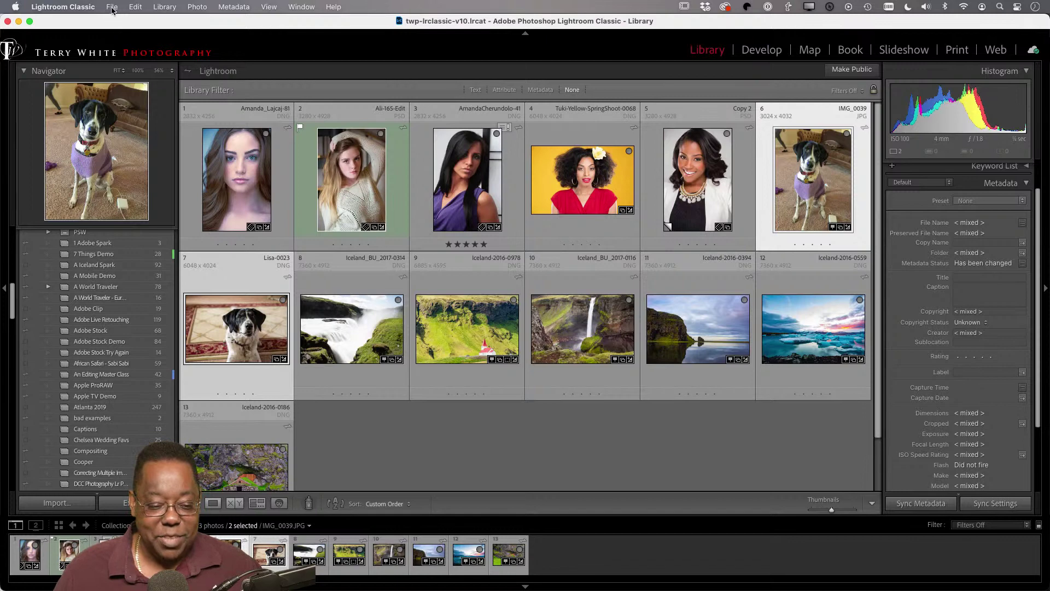
pyautogui.scroll(10, 115, 241)
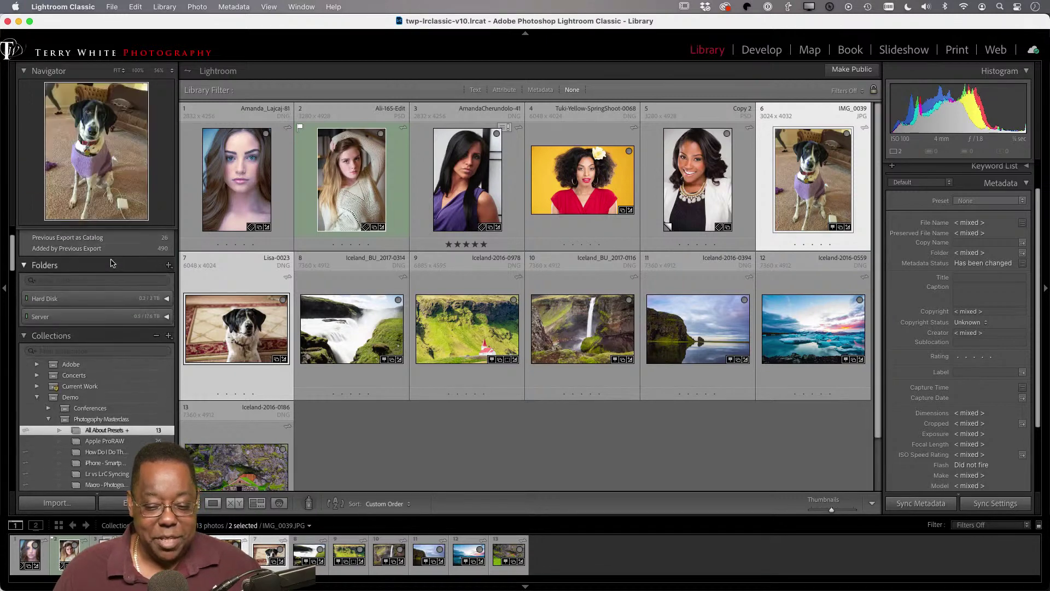
pyautogui.press('c')
pyautogui.press('d')
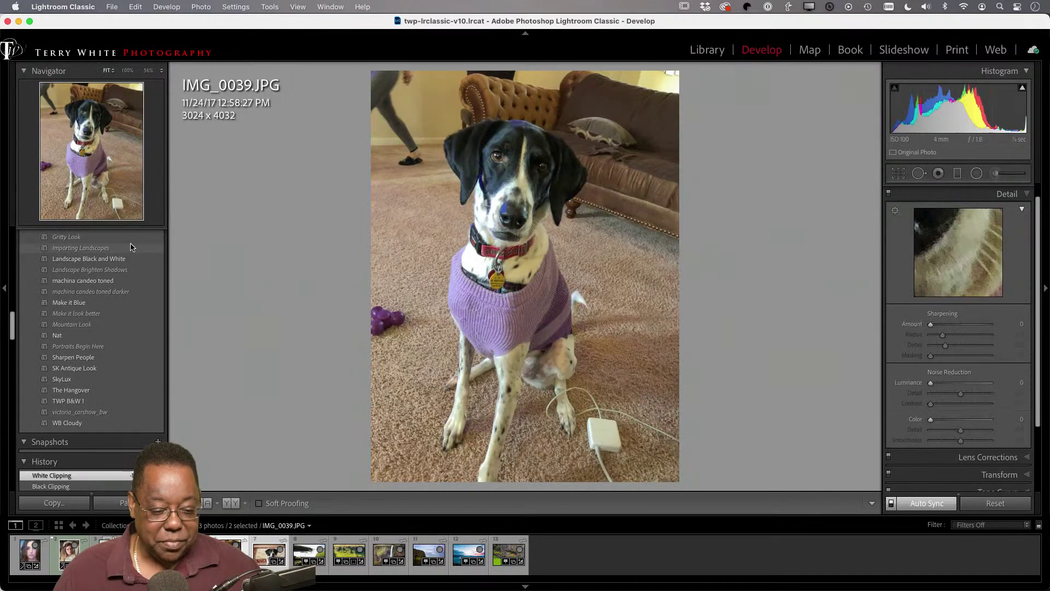
# Start a new develop preset from the two selected dog photos and enable the ISO adaptive preset option
pyautogui.scroll(10, 128, 250)
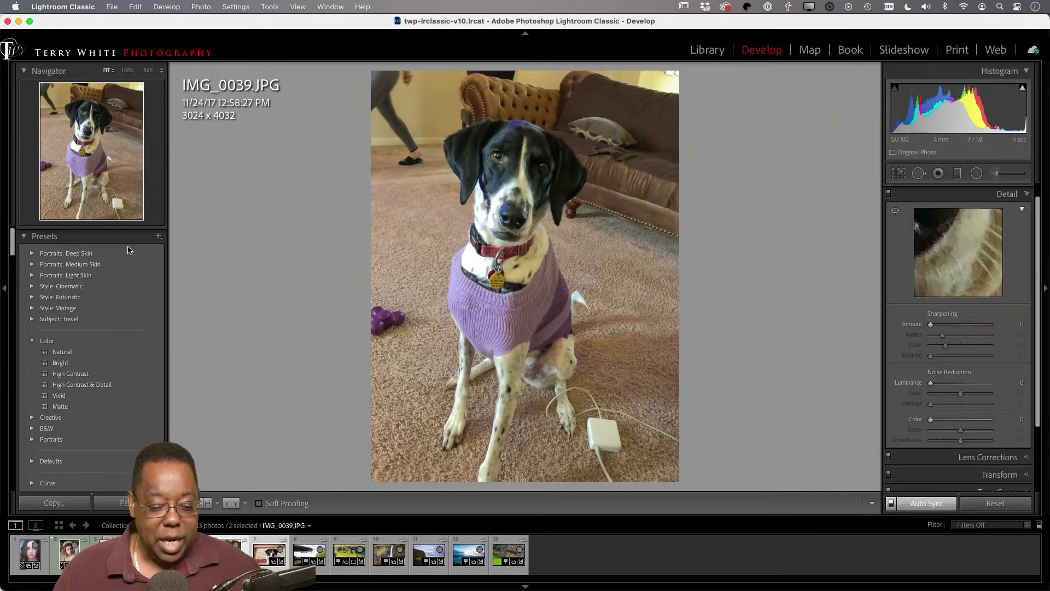
pyautogui.click(158, 235)
pyautogui.click(184, 247)
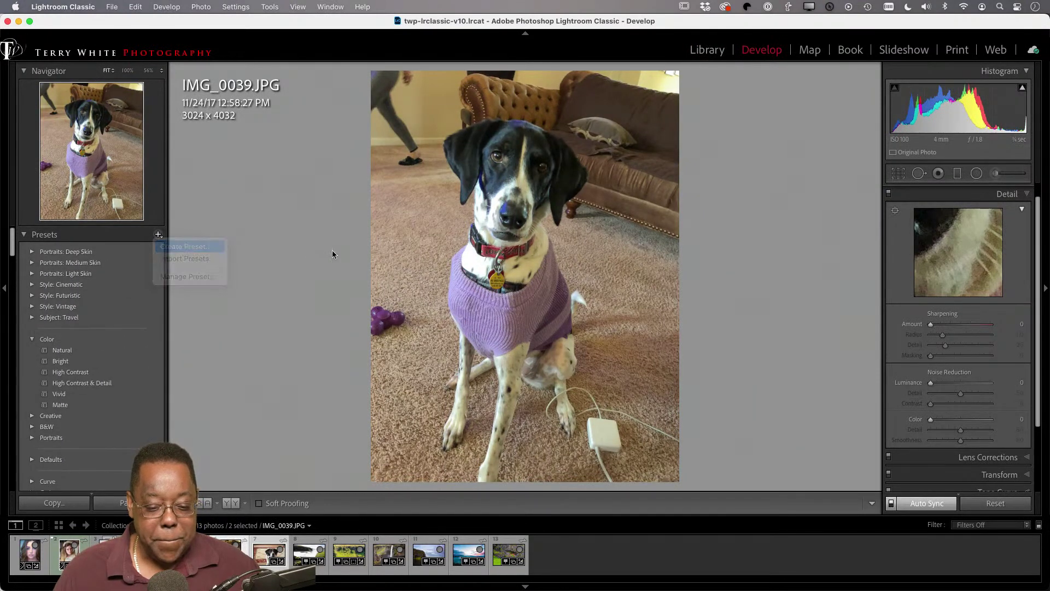
pyautogui.click(477, 235)
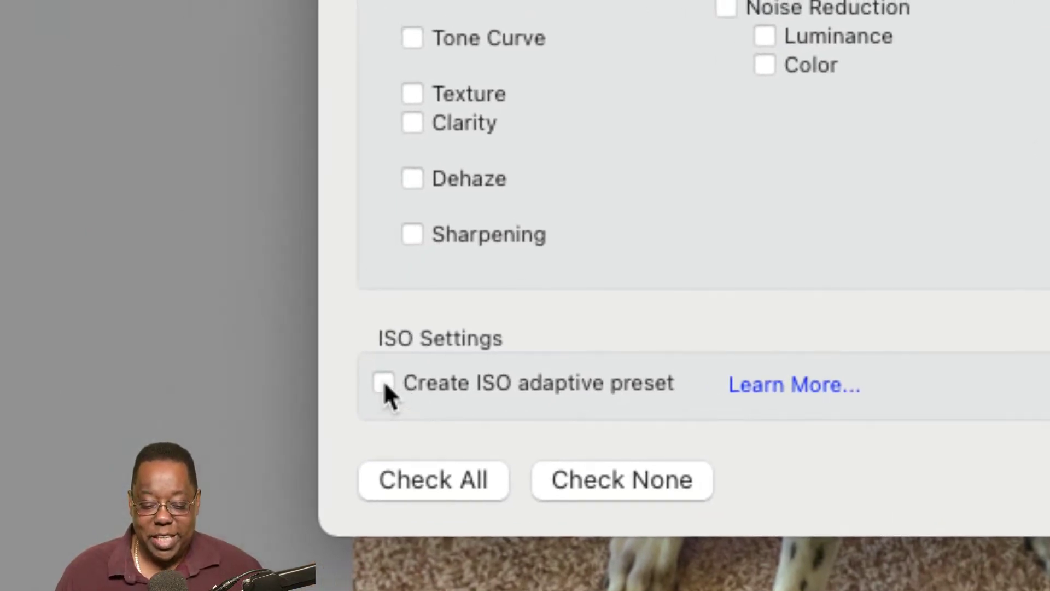
pyautogui.click(314, 358)
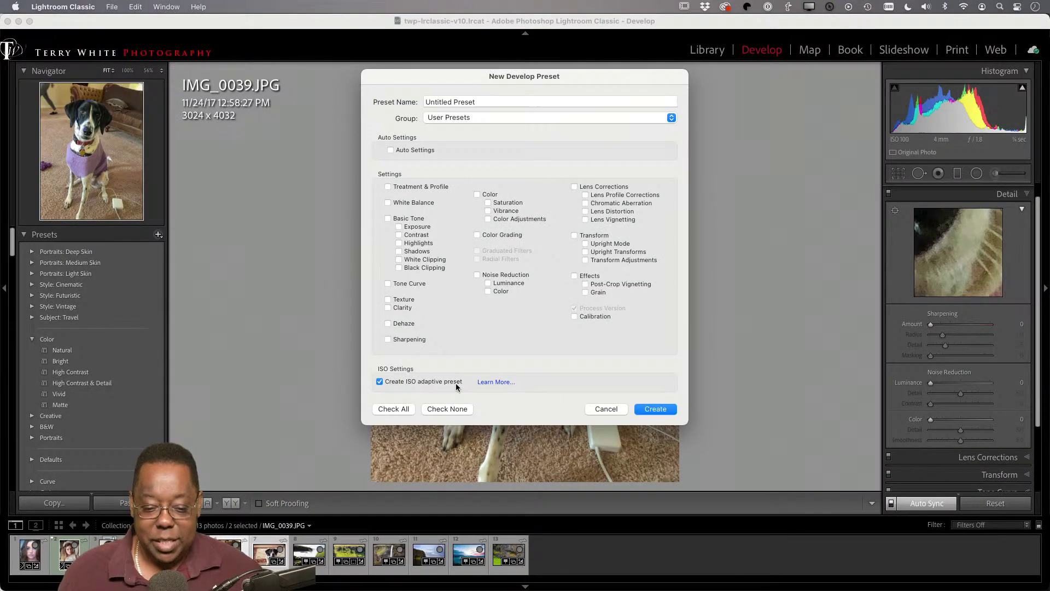
# Name the preset "Adaptive ISO 100-6400" and create it
pyautogui.tripleClick(490, 102)
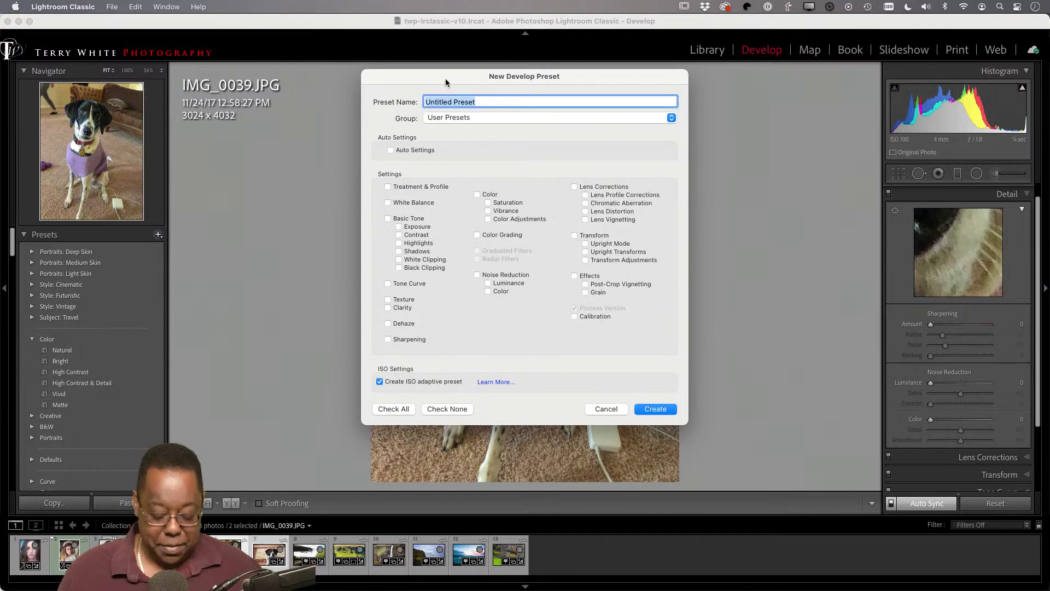
pyautogui.write('Adapt')
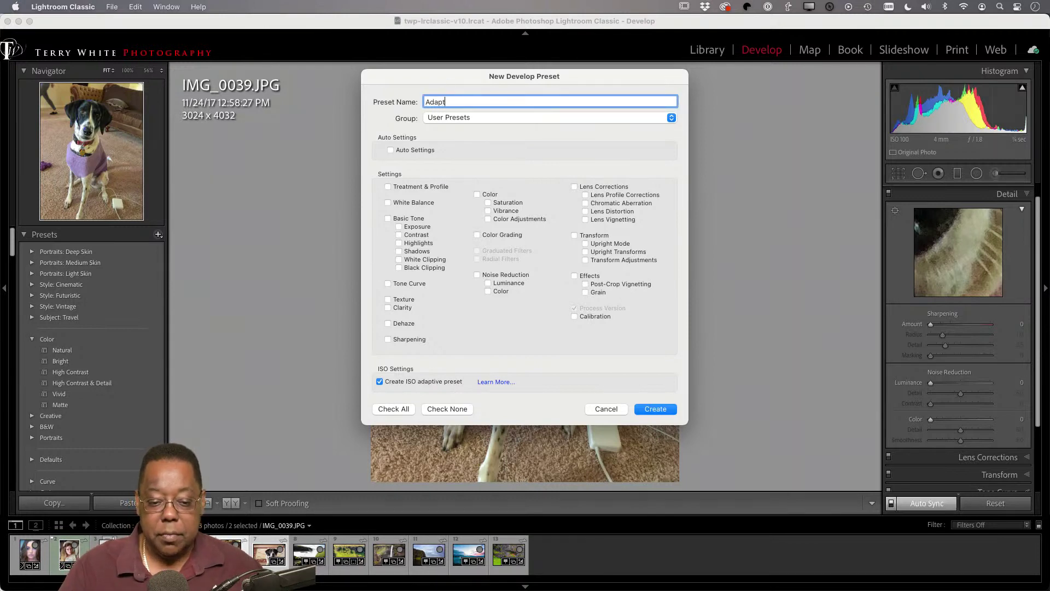
pyautogui.write('ive ISO')
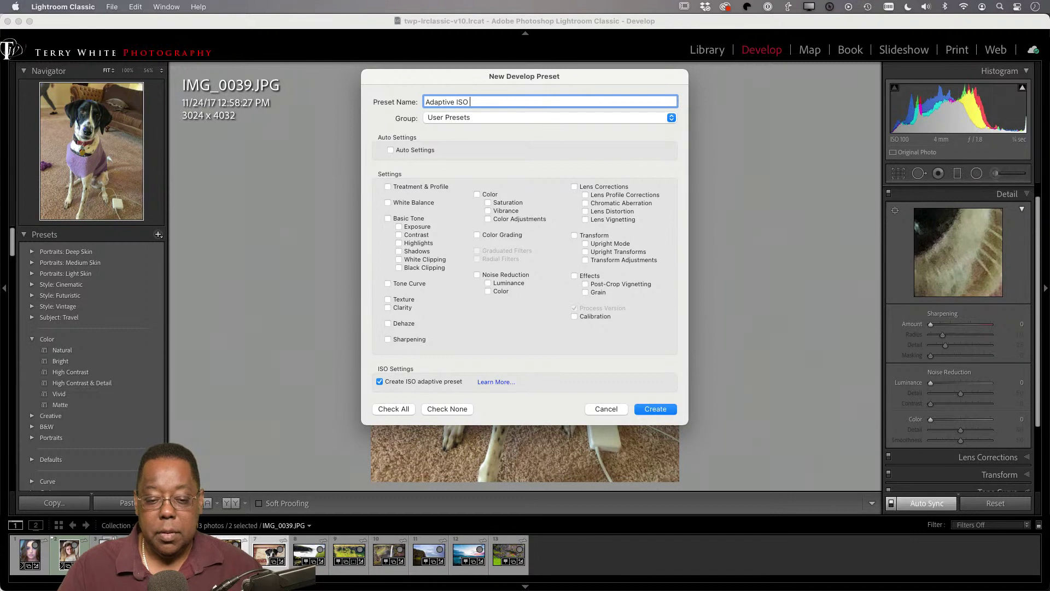
pyautogui.write('100-6400')
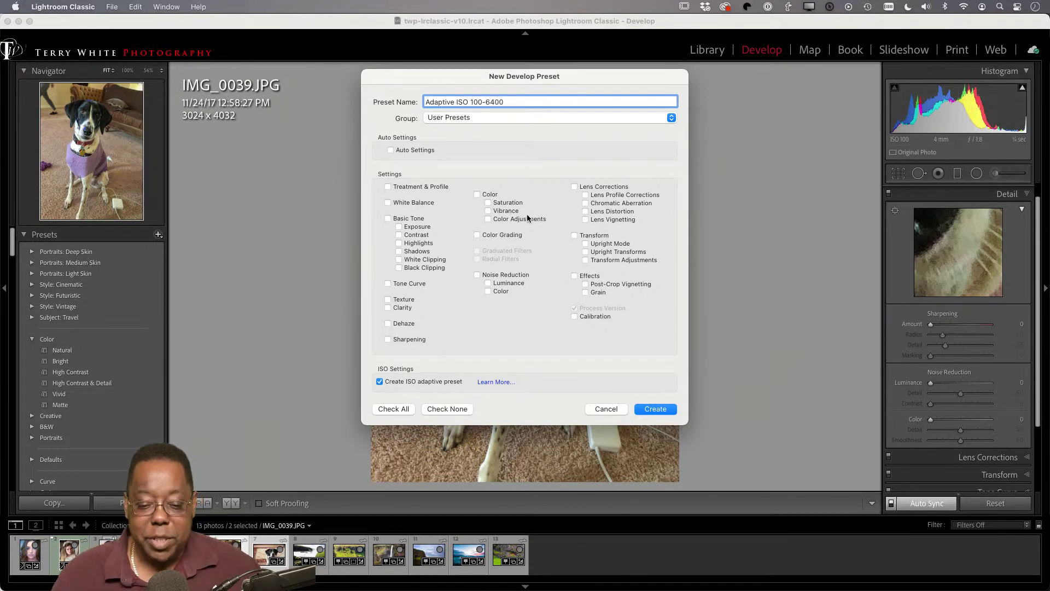
pyautogui.click(648, 410)
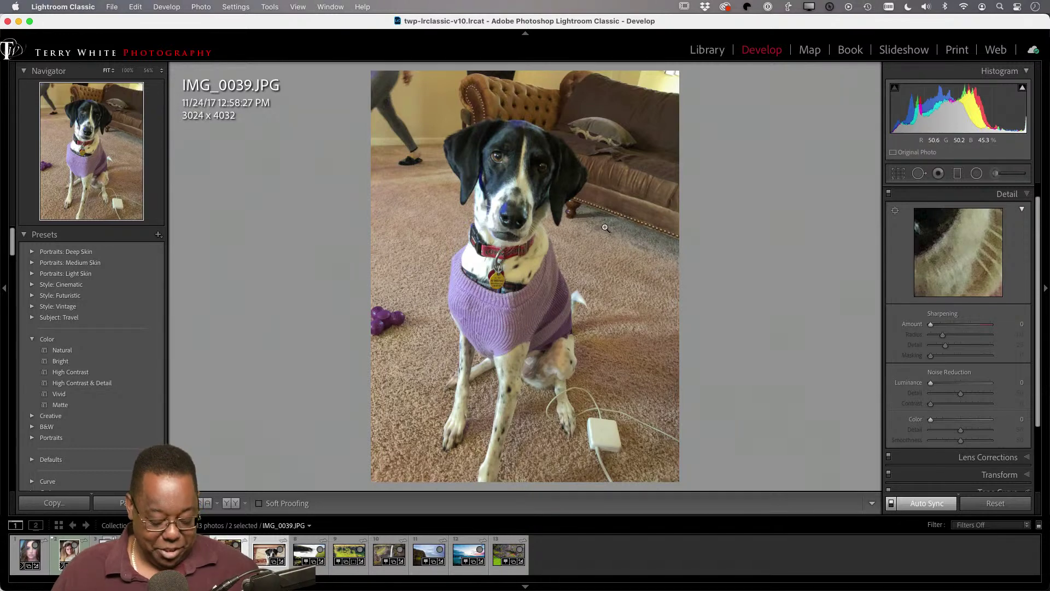
# Return to the photo grid, then switch to Adobe Lightroom and open the yellow-background portrait at full size
pyautogui.press('g')
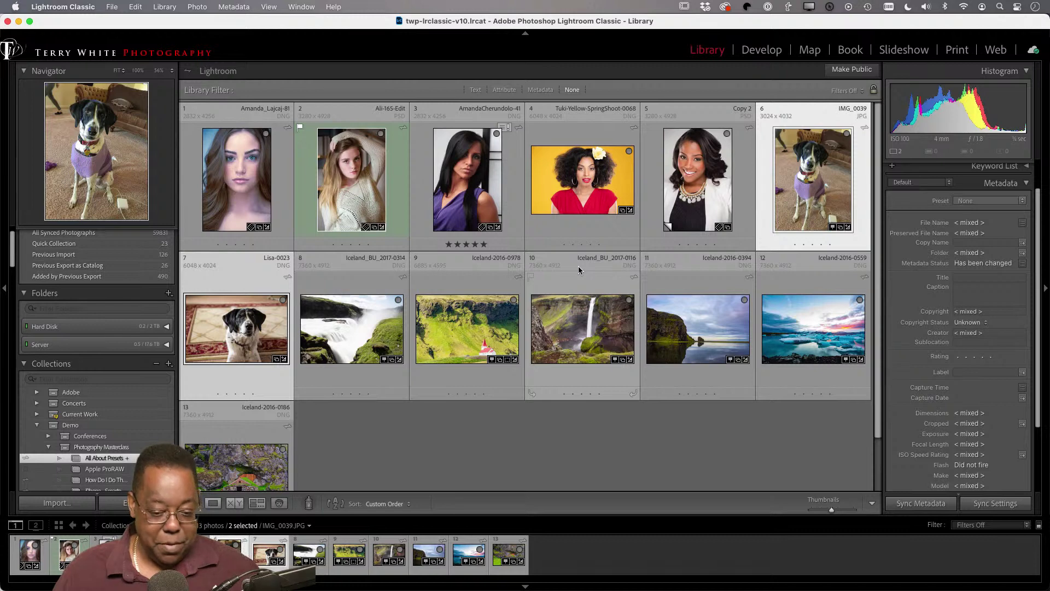
pyautogui.press('super+Tab')
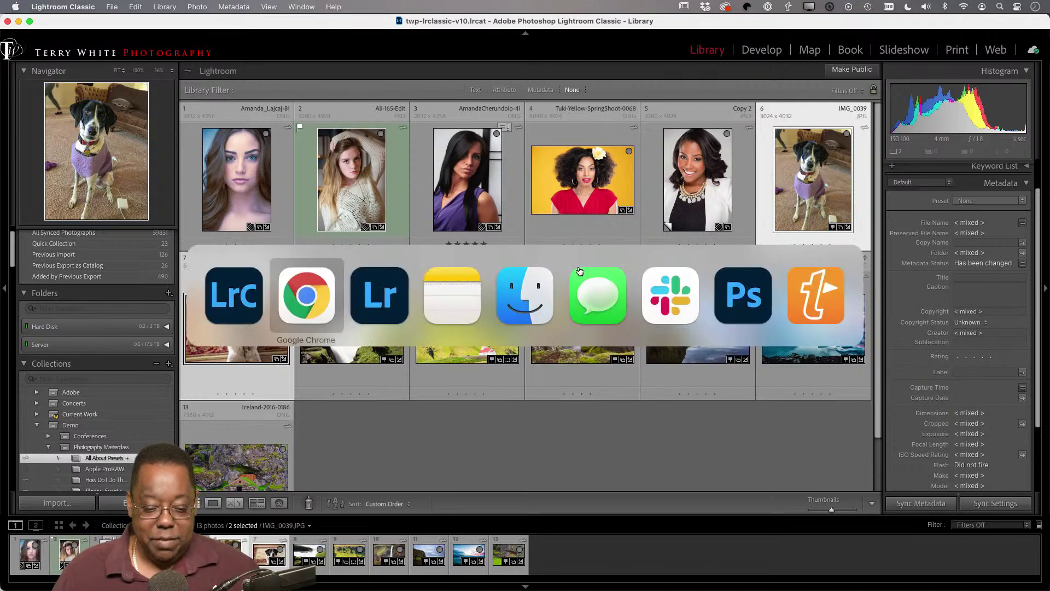
pyautogui.press('super+Tab')
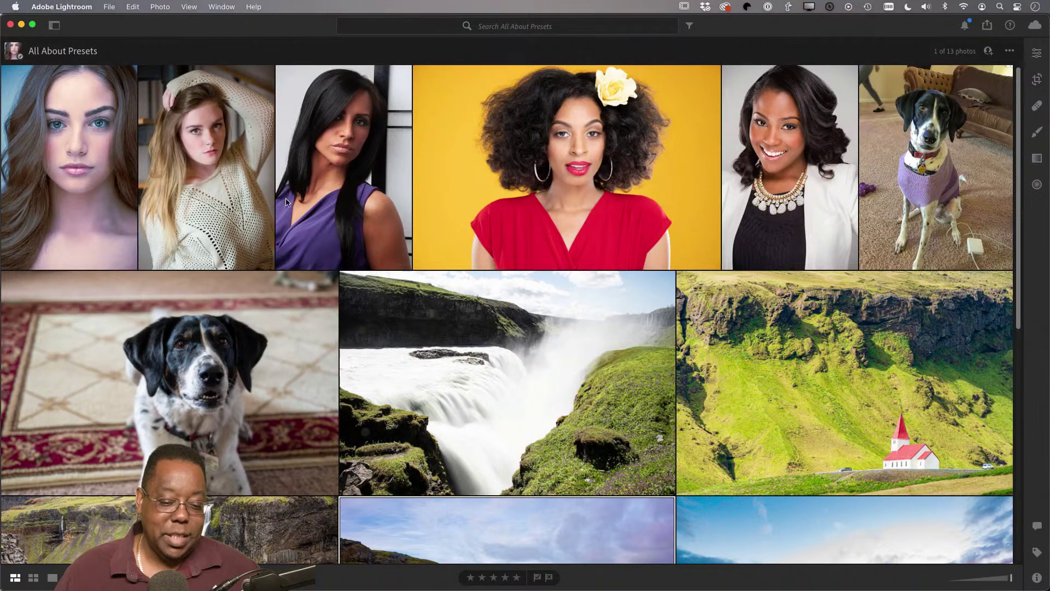
pyautogui.click(444, 179)
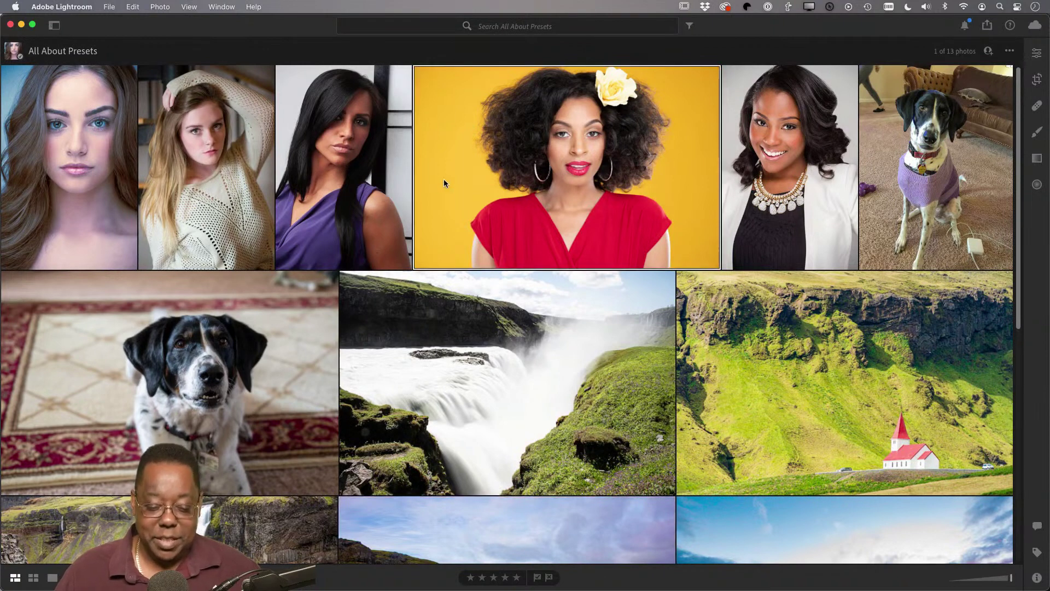
pyautogui.doubleClick(441, 180)
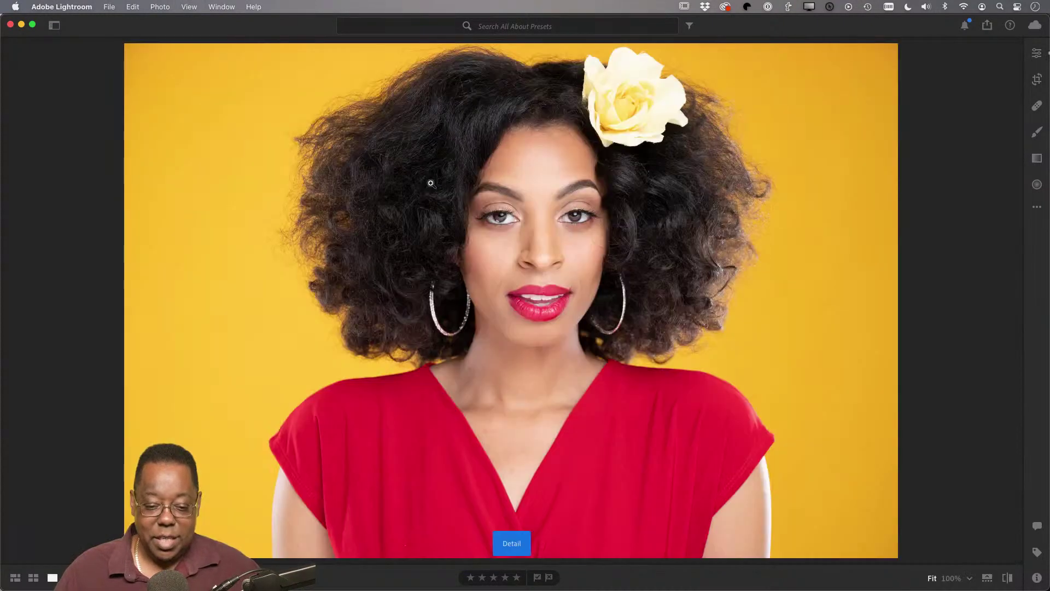
# Apply the Sharpen Faces user preset to the yellow-background portrait
pyautogui.click(1036, 54)
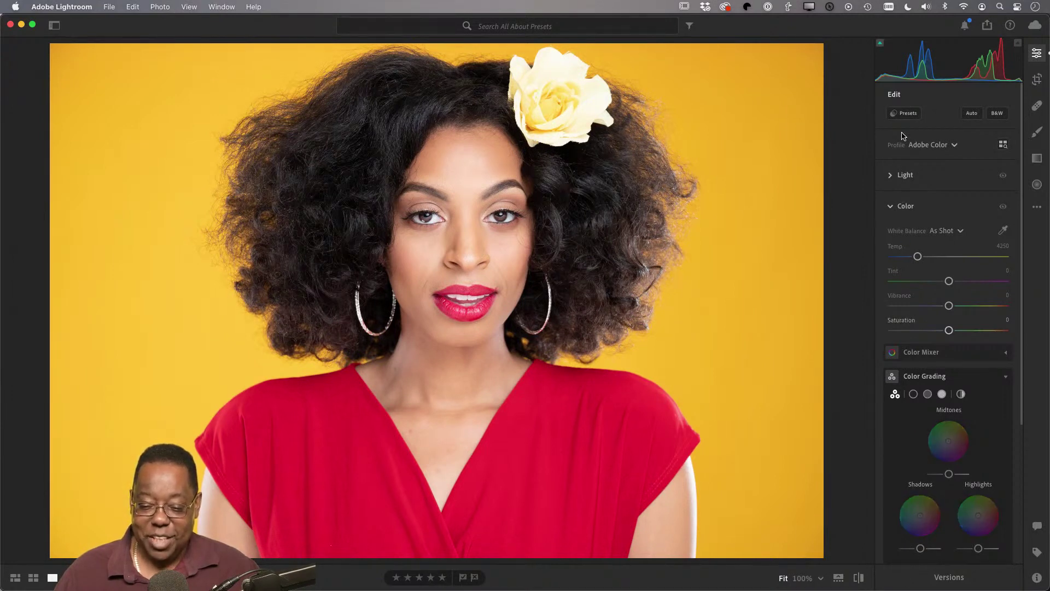
pyautogui.press('alt')
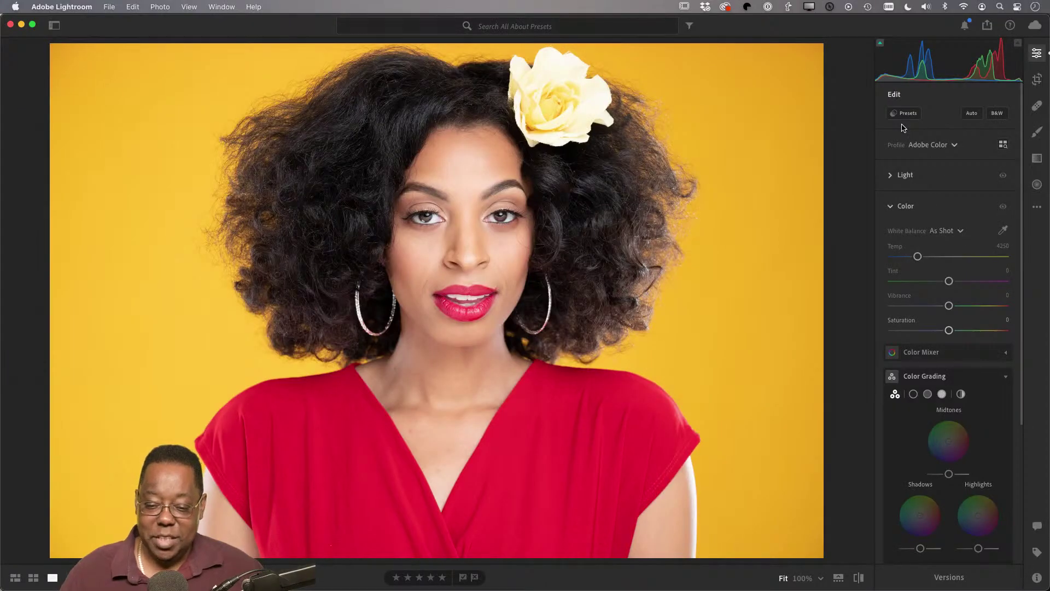
pyautogui.click(907, 114)
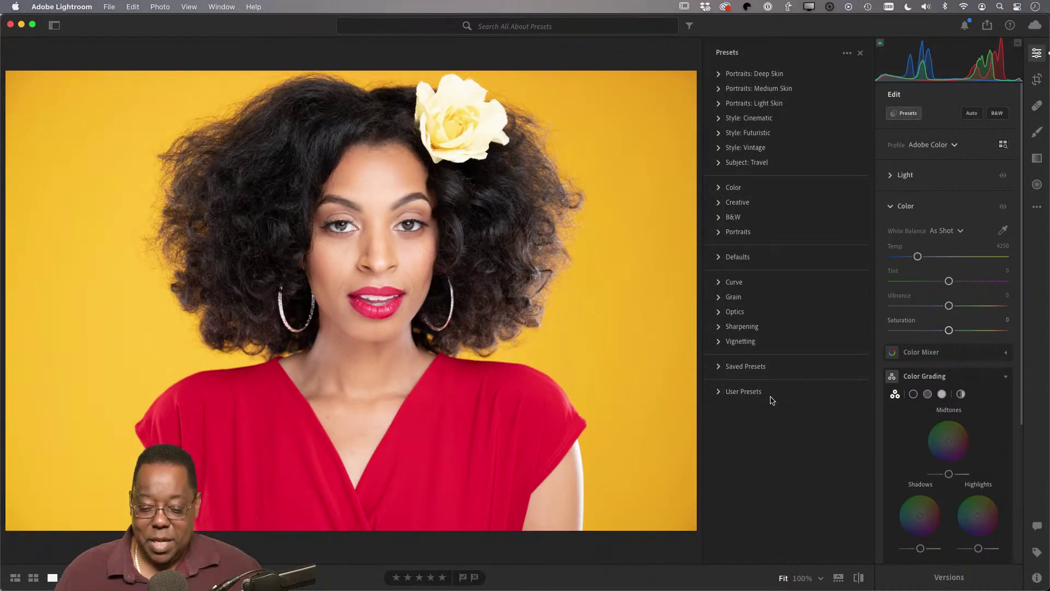
pyautogui.click(720, 392)
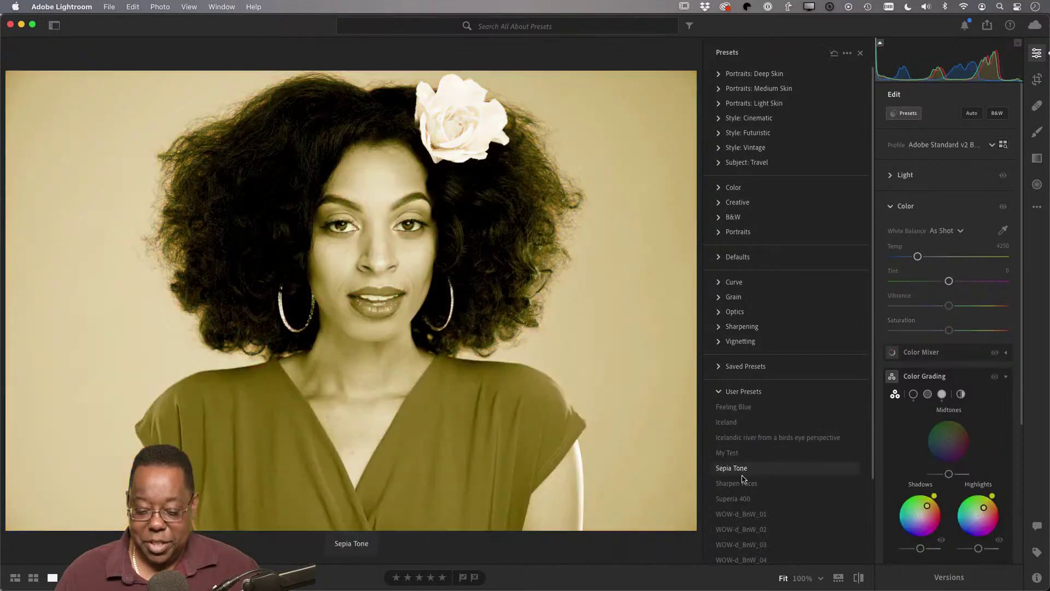
pyautogui.click(742, 485)
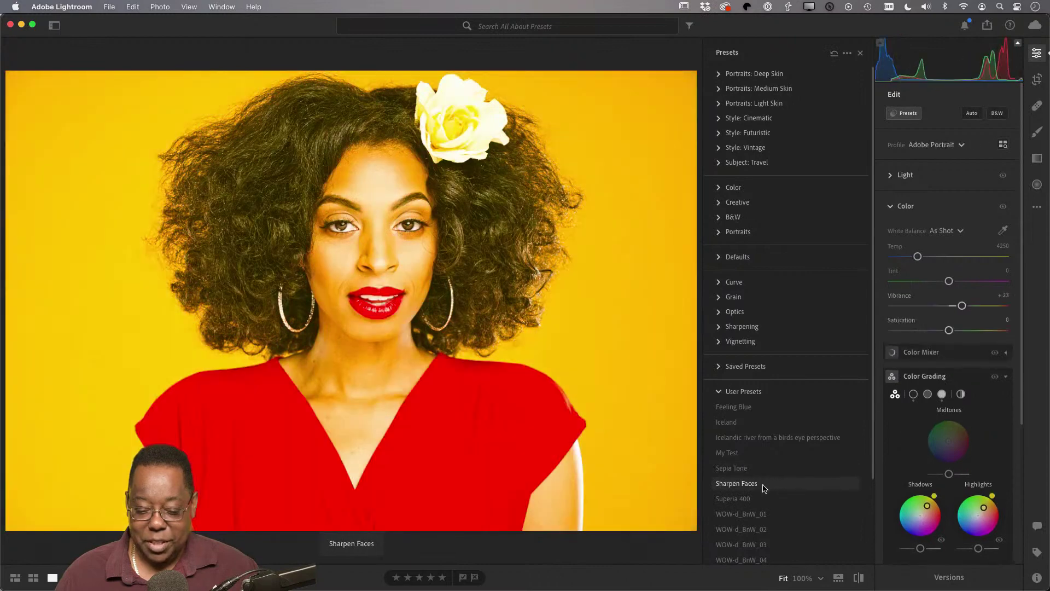
pyautogui.click(762, 484)
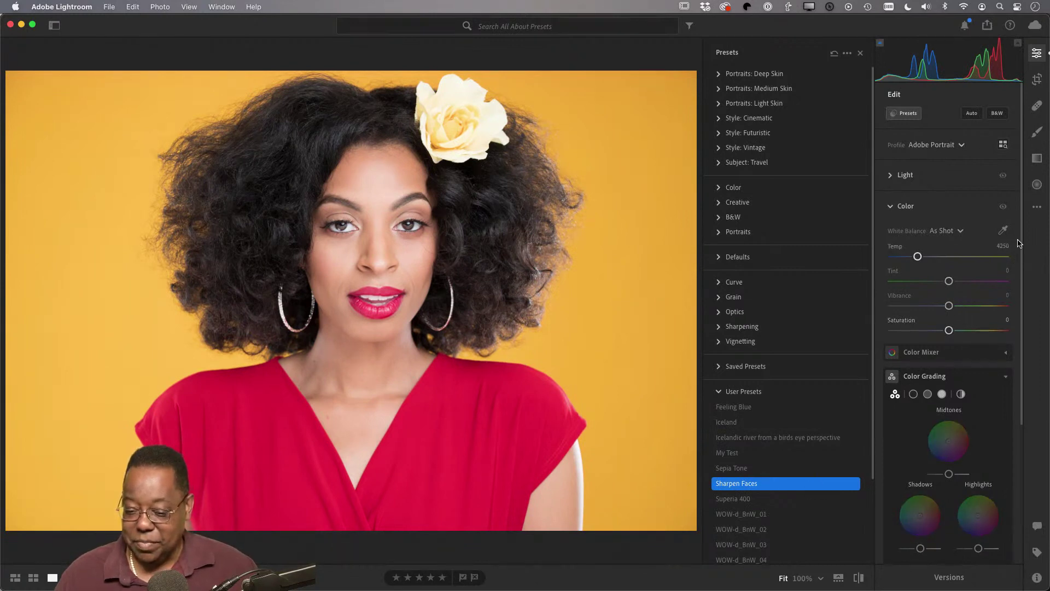
# Expand the portrait's detail settings and examine its sharpening and noise reduction values
pyautogui.scroll(-2, 970, 278)
pyautogui.scroll(-5, 969, 277)
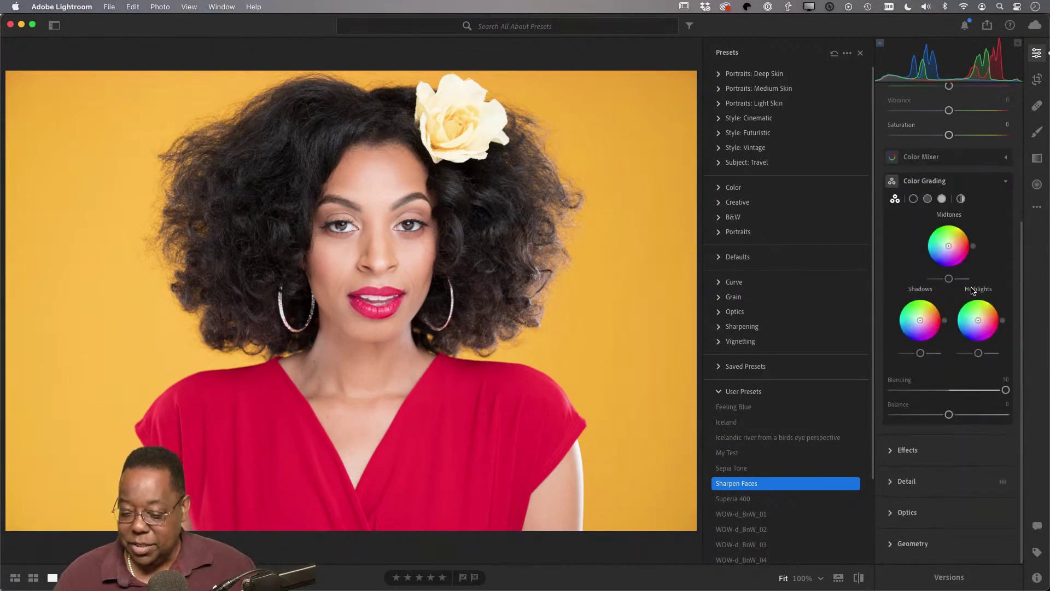
pyautogui.click(889, 483)
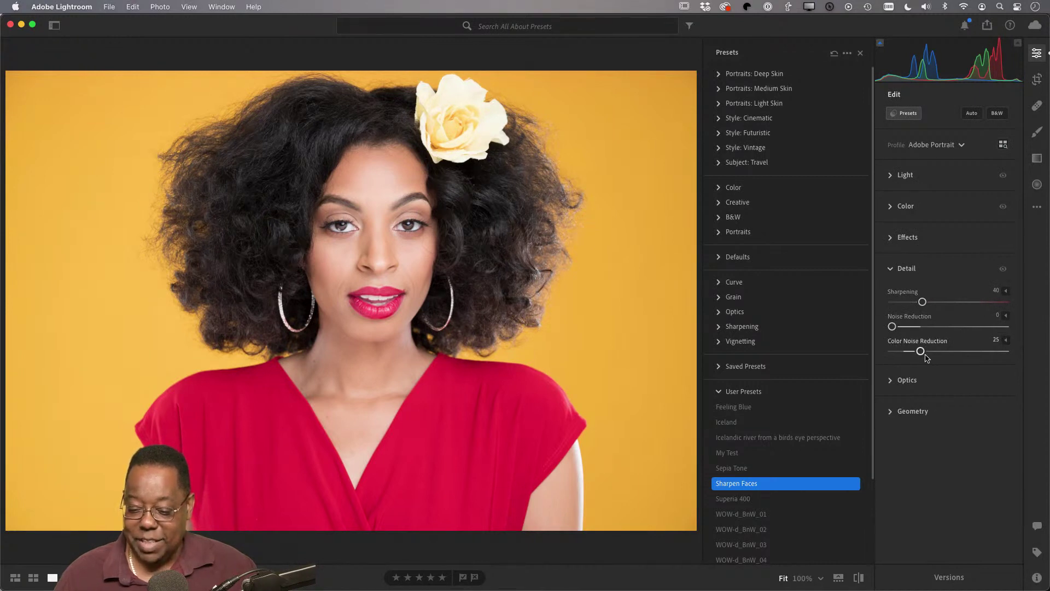
pyautogui.press('alt')
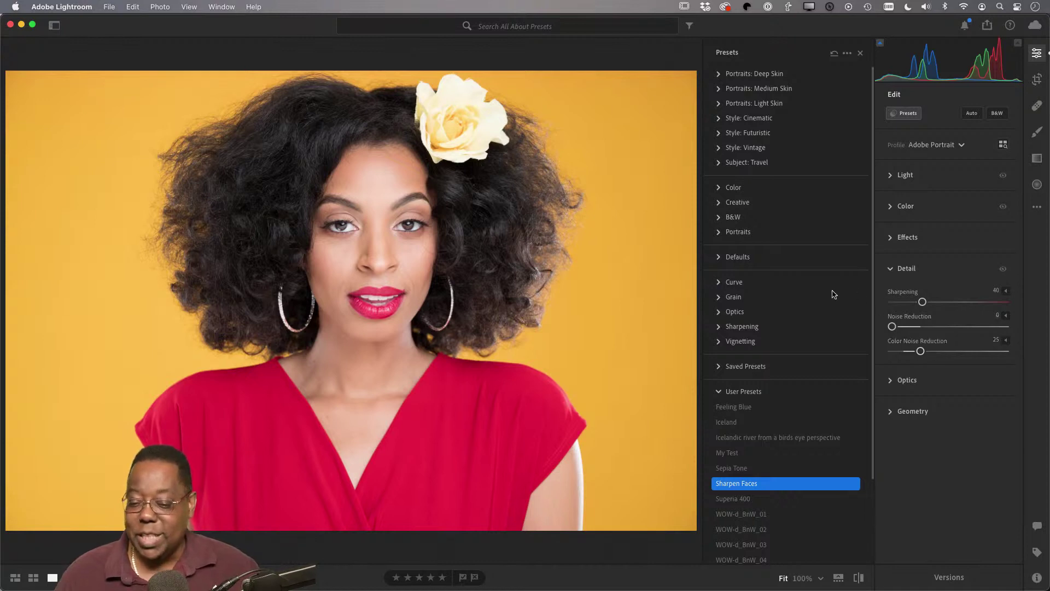
pyautogui.scroll(-3, 833, 294)
pyautogui.scroll(3, 832, 296)
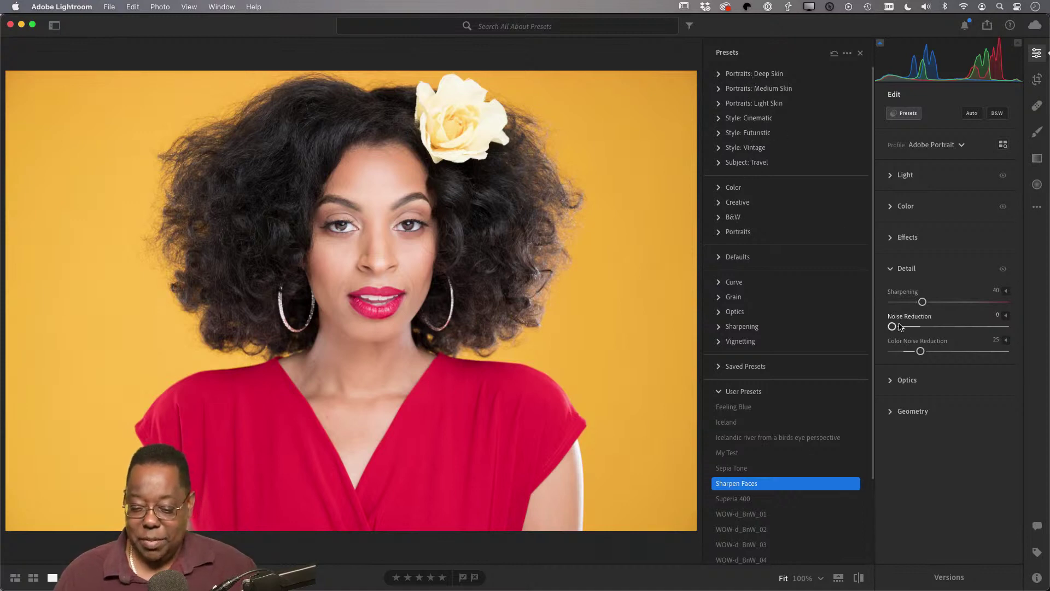
# Undo the Sharpen Faces preset on the yellow-background portrait and set its Color Noise Reduction to 0
pyautogui.press('super+z')
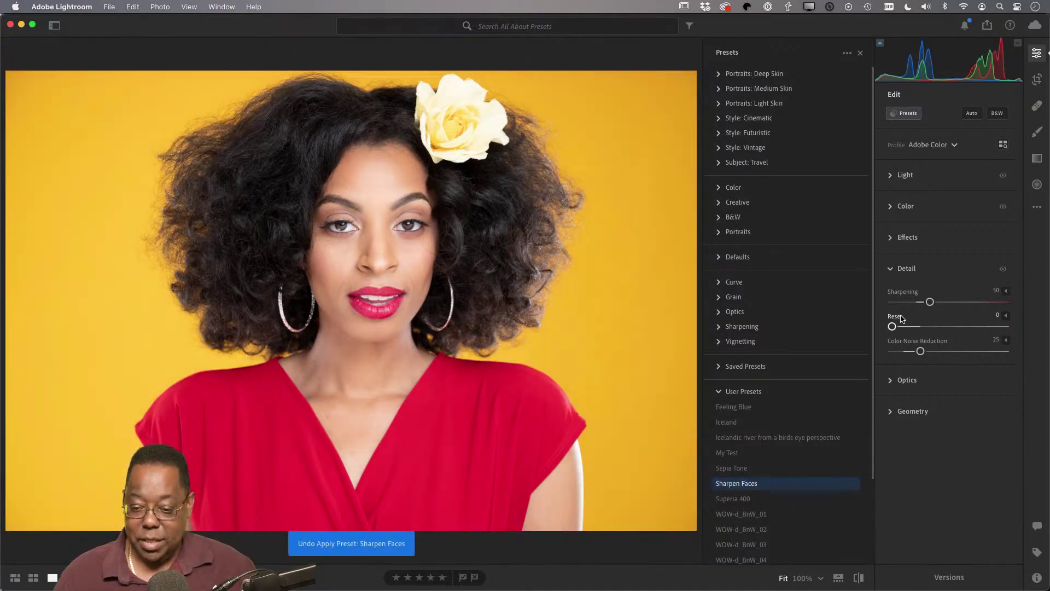
pyautogui.press('super+z')
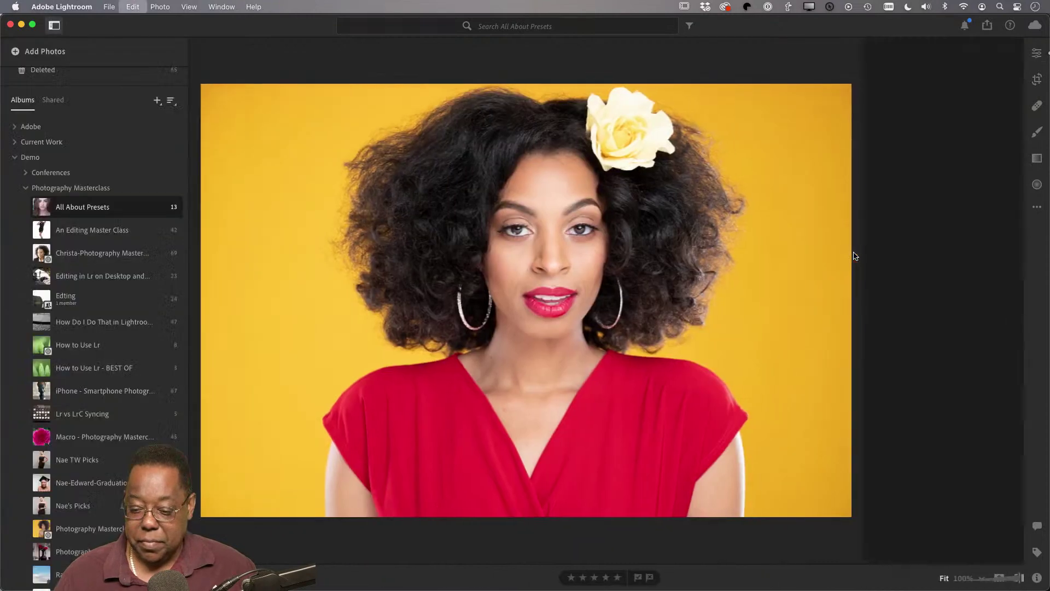
pyautogui.press('e')
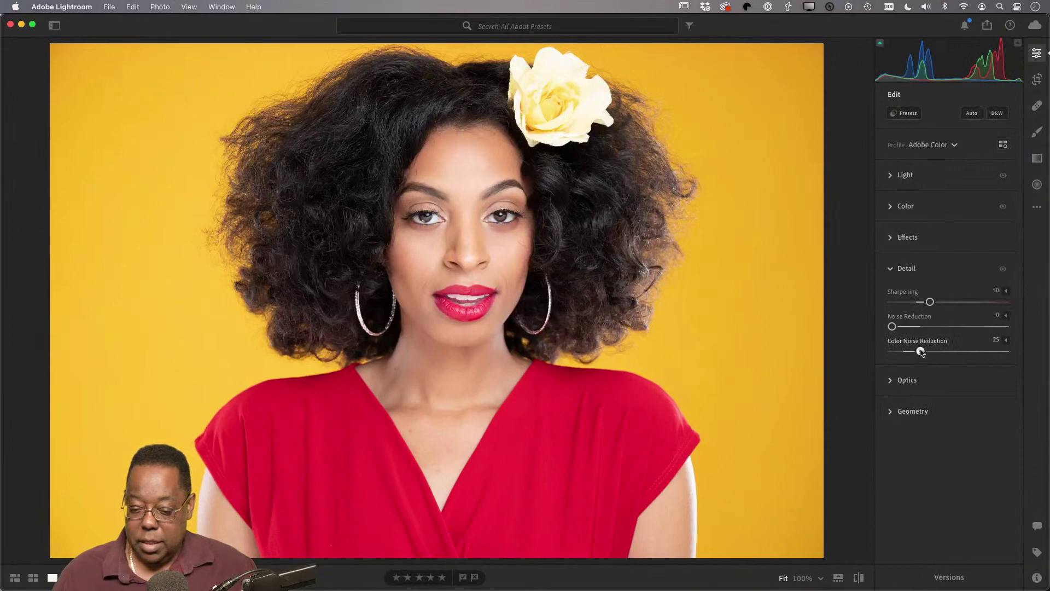
pyautogui.moveTo(921, 351); pyautogui.dragTo(892, 351)
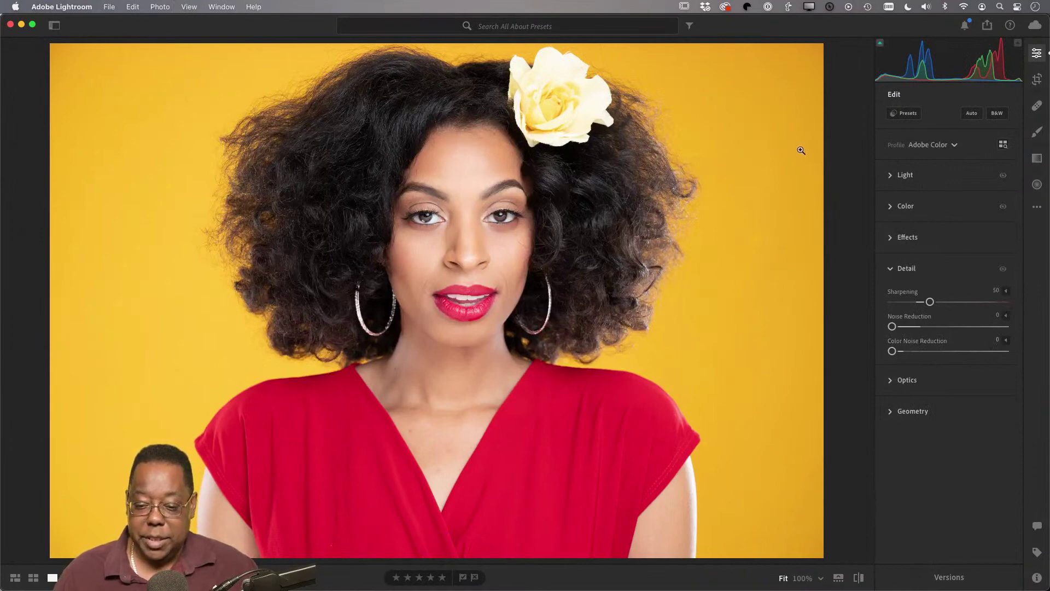
# Show the preset list again, then switch to Lightroom Classic and select the yellow-background portrait
pyautogui.click(903, 113)
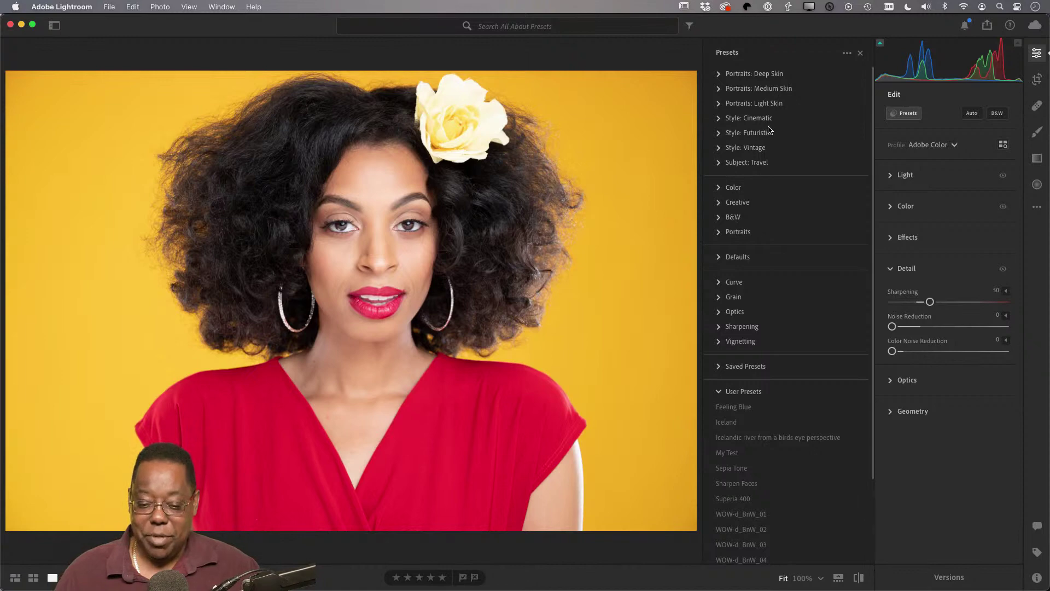
pyautogui.press('super+Tab')
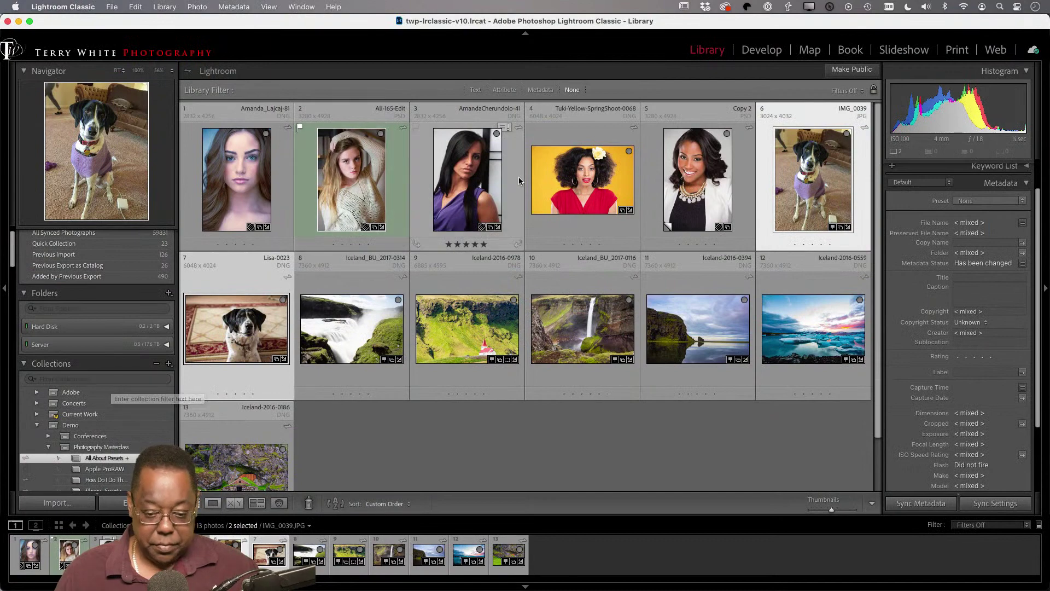
pyautogui.click(583, 180)
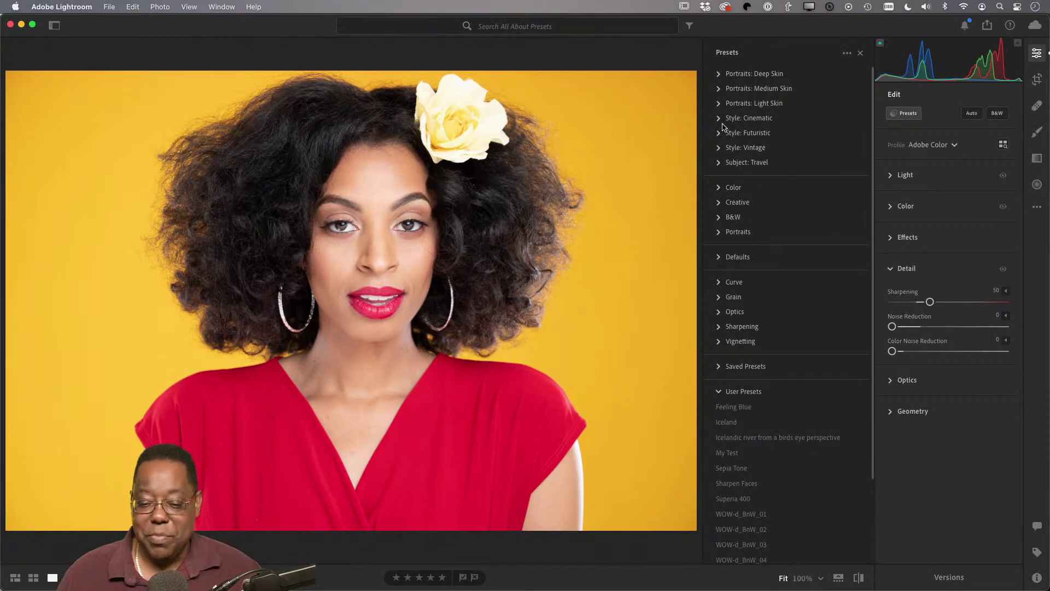
# In Lightroom, view the Portraits: Deep Skin presets and apply the PM06 preset from Portraits: Medium Skin to the portrait
pyautogui.click(719, 75)
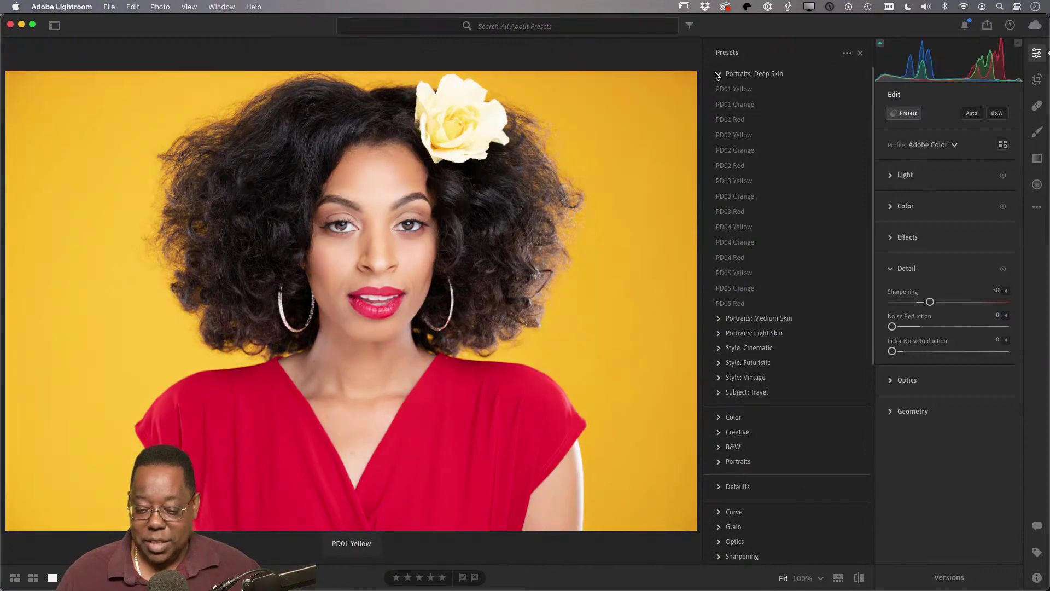
pyautogui.click(718, 74)
pyautogui.click(719, 88)
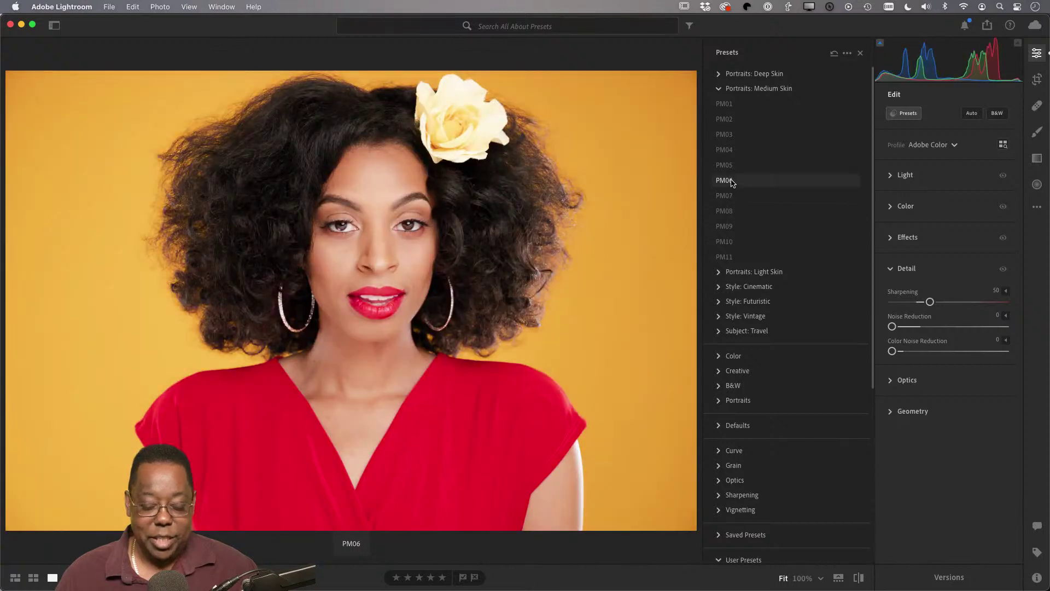
pyautogui.click(733, 181)
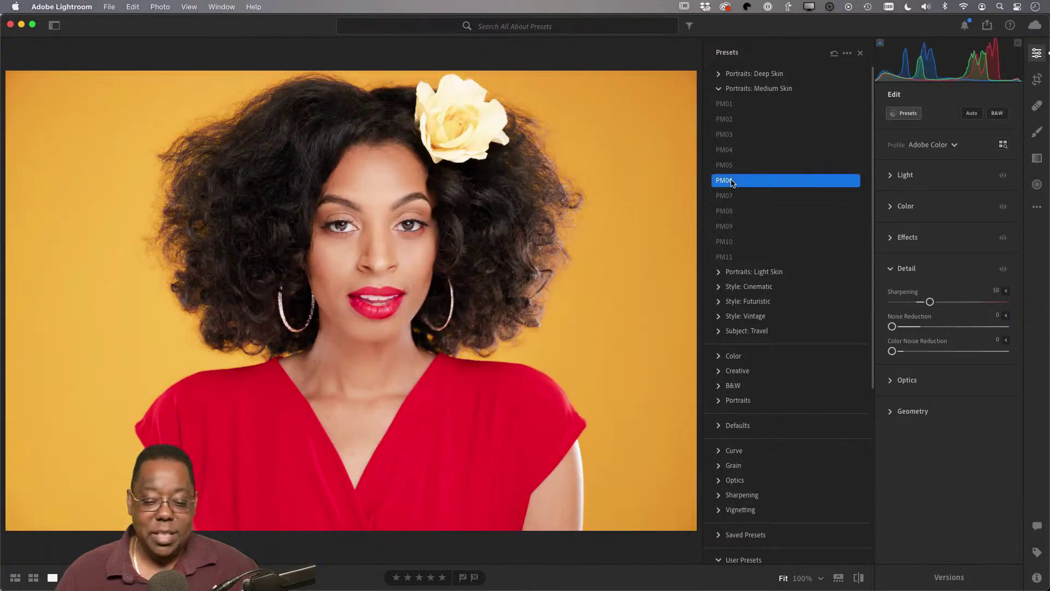
# Examine the Light, Color and Color Grading settings of the portrait with the PM06 preset applied
pyautogui.click(905, 176)
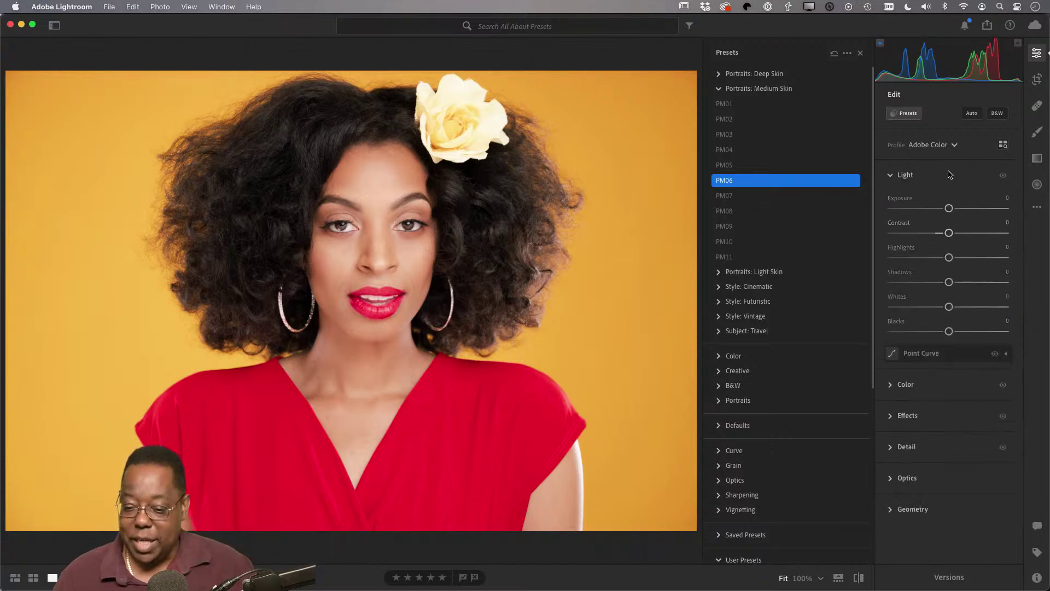
pyautogui.click(913, 386)
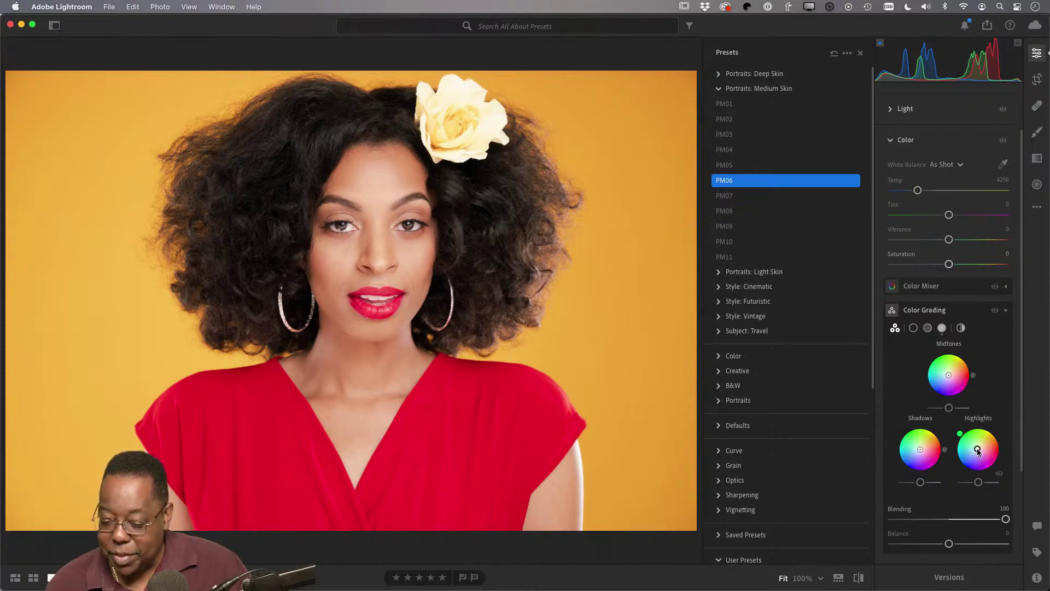
pyautogui.scroll(-2, 894, 449)
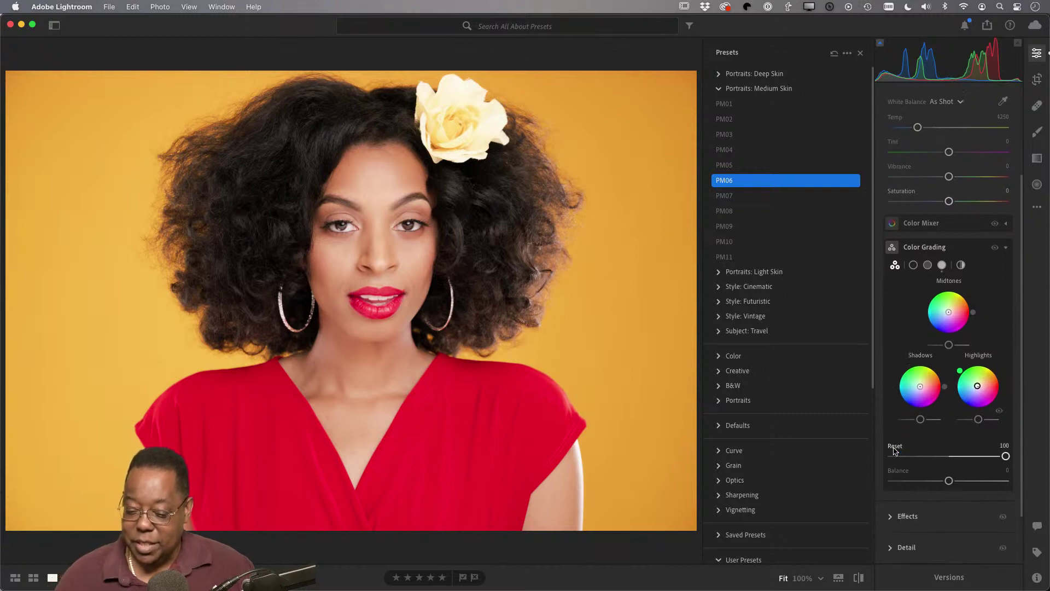
pyautogui.scroll(-2, 941, 462)
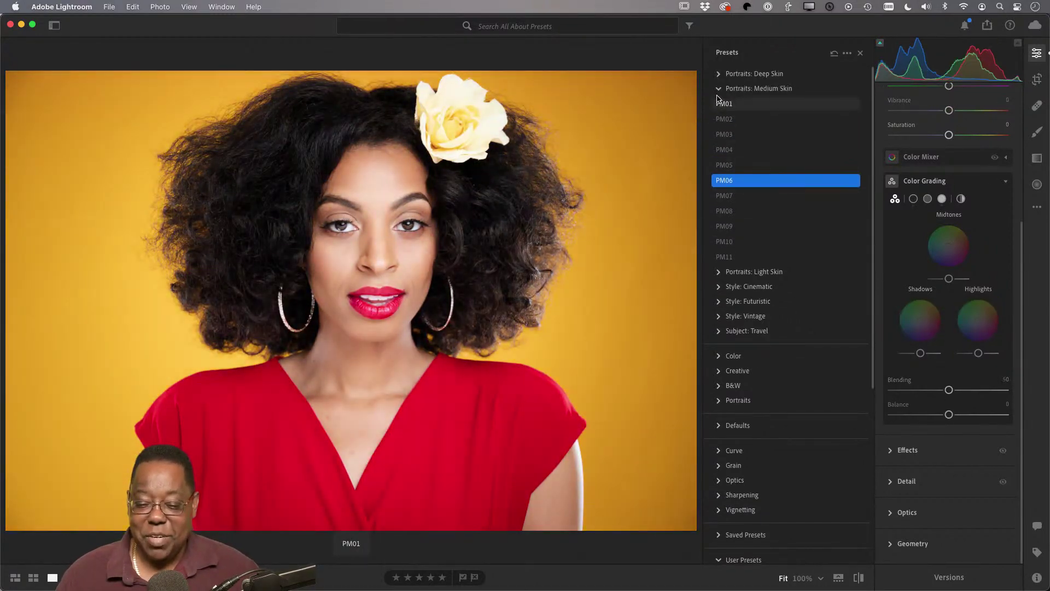
# Preview the Style: Cinematic presets and apply the FT07 preset from Style: Futuristic to the portrait
pyautogui.click(718, 90)
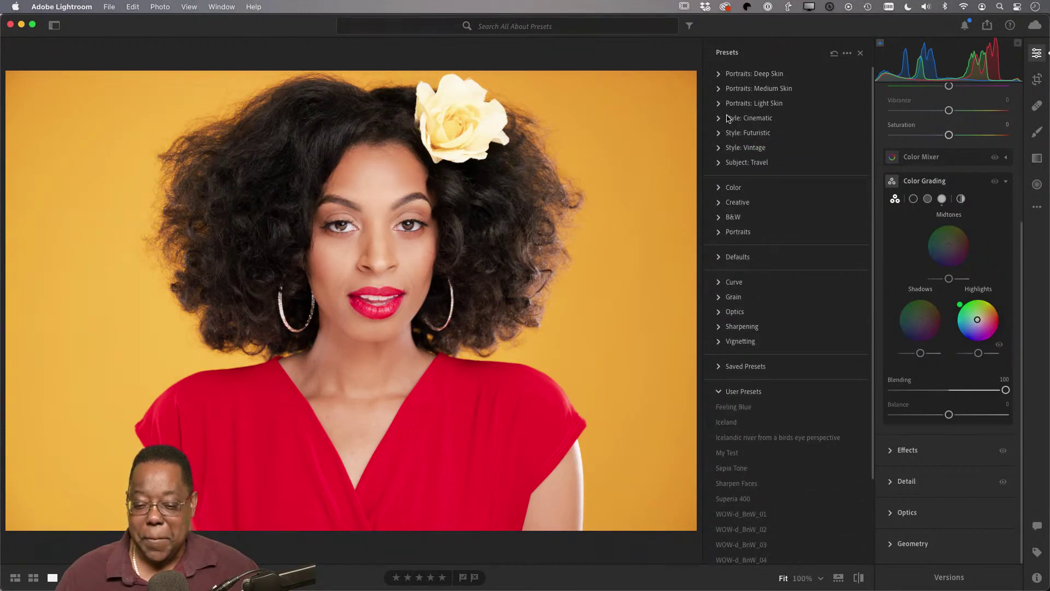
pyautogui.click(720, 118)
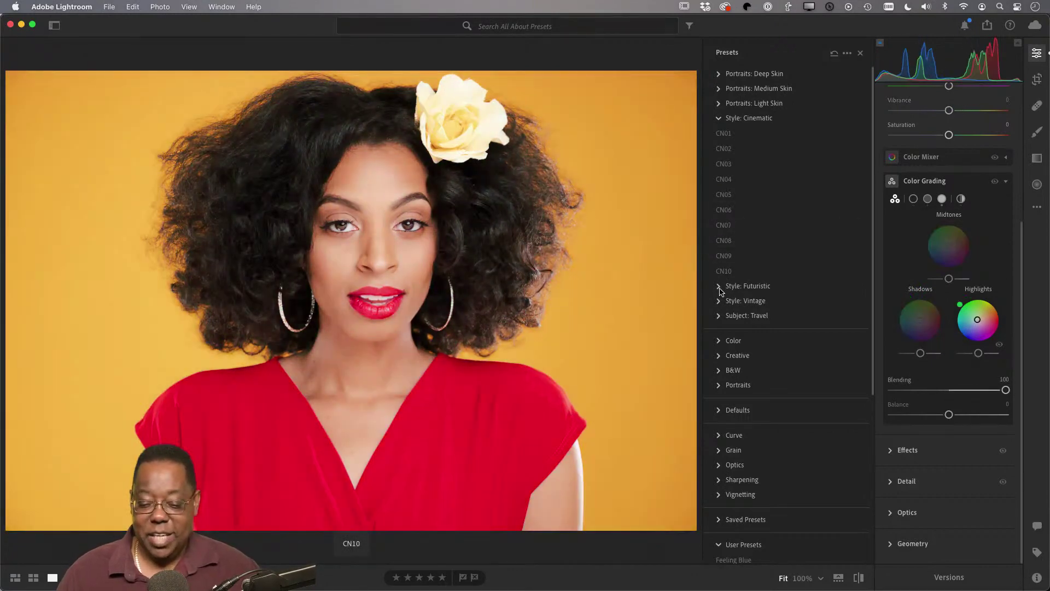
pyautogui.click(719, 287)
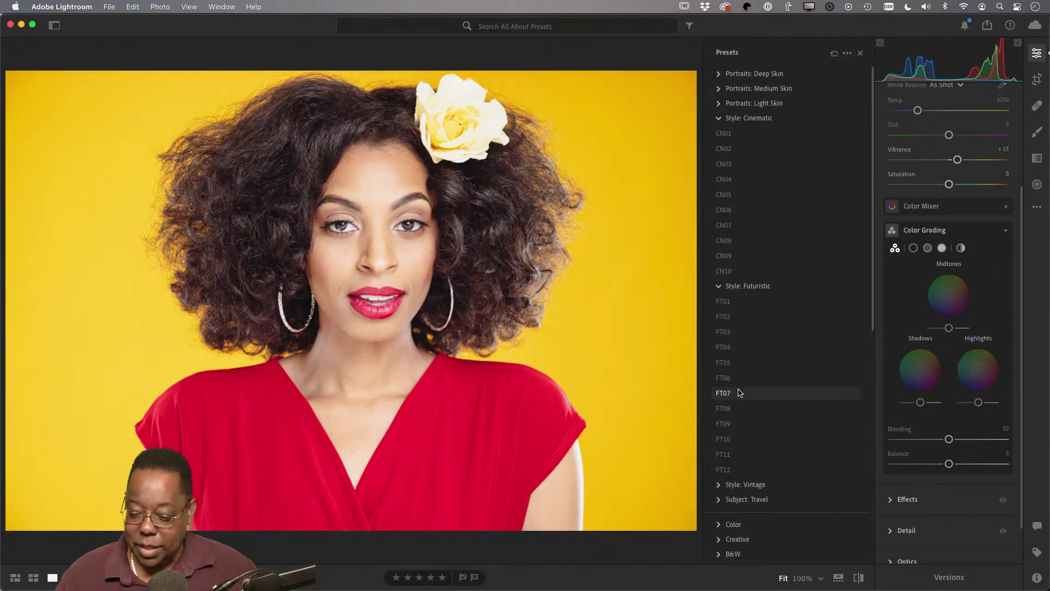
pyautogui.click(739, 393)
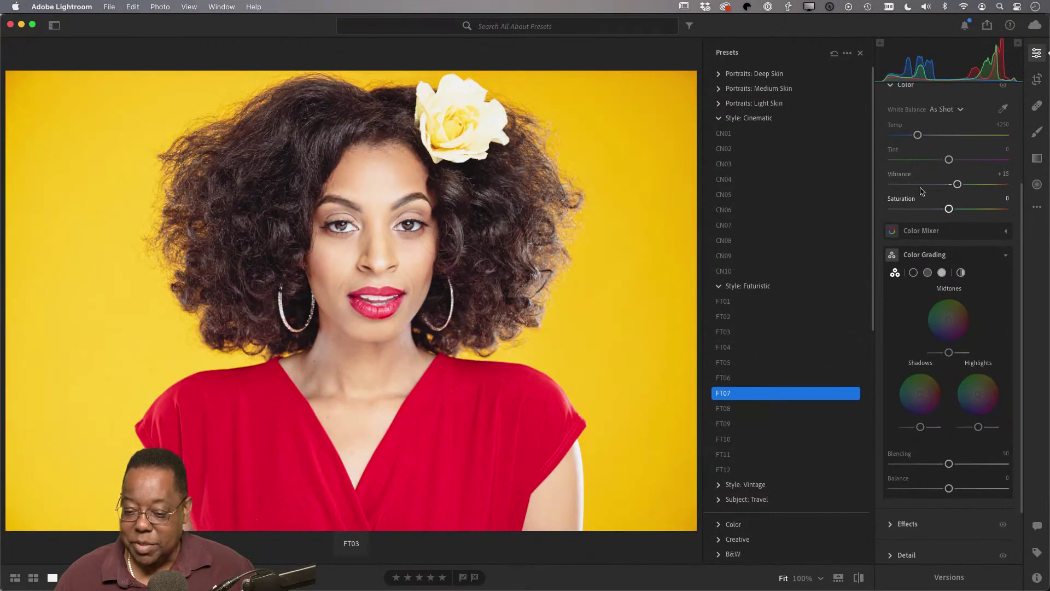
# Examine the profile, Light and Detail settings of the portrait with the FT07 preset applied
pyautogui.scroll(5, 933, 200)
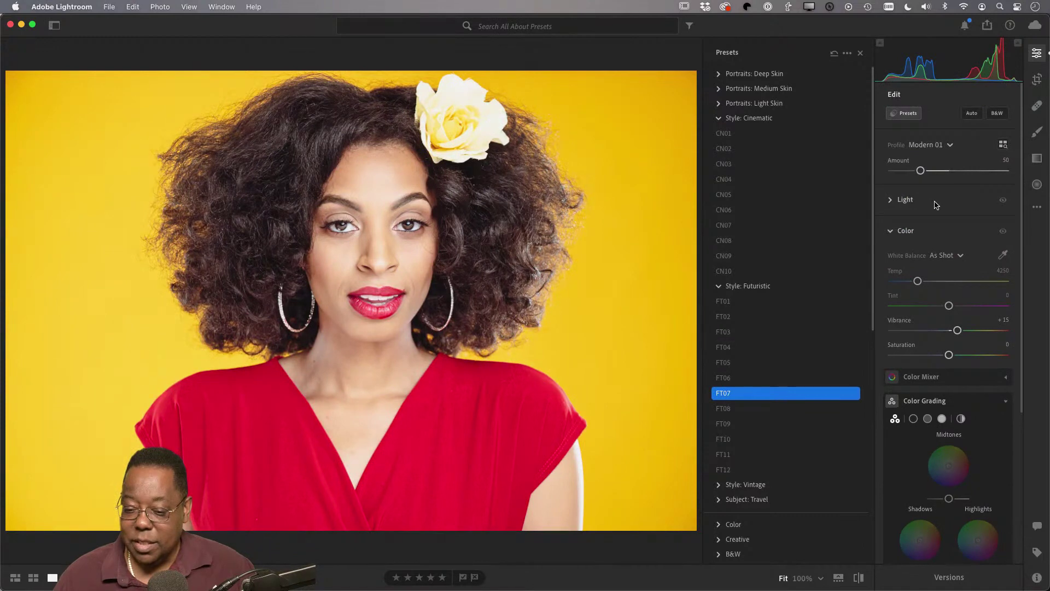
pyautogui.scroll(-1, 892, 181)
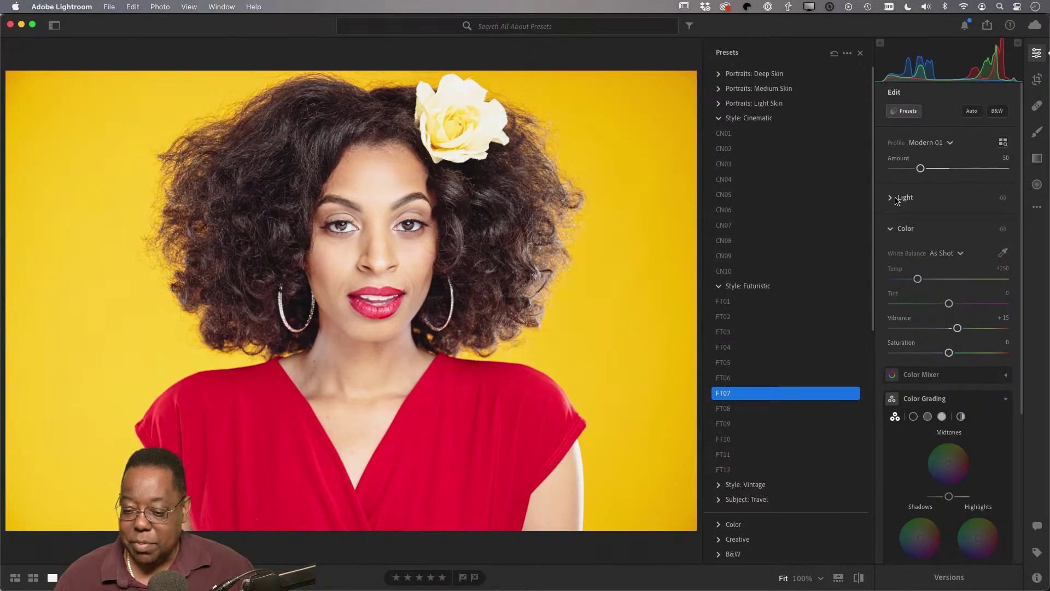
pyautogui.click(892, 199)
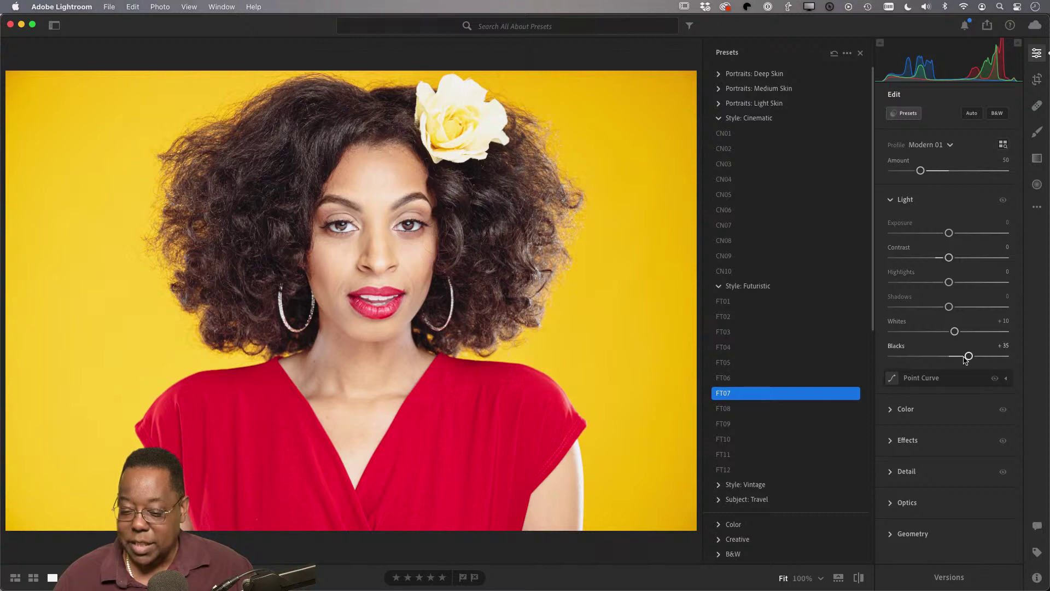
pyautogui.click(891, 471)
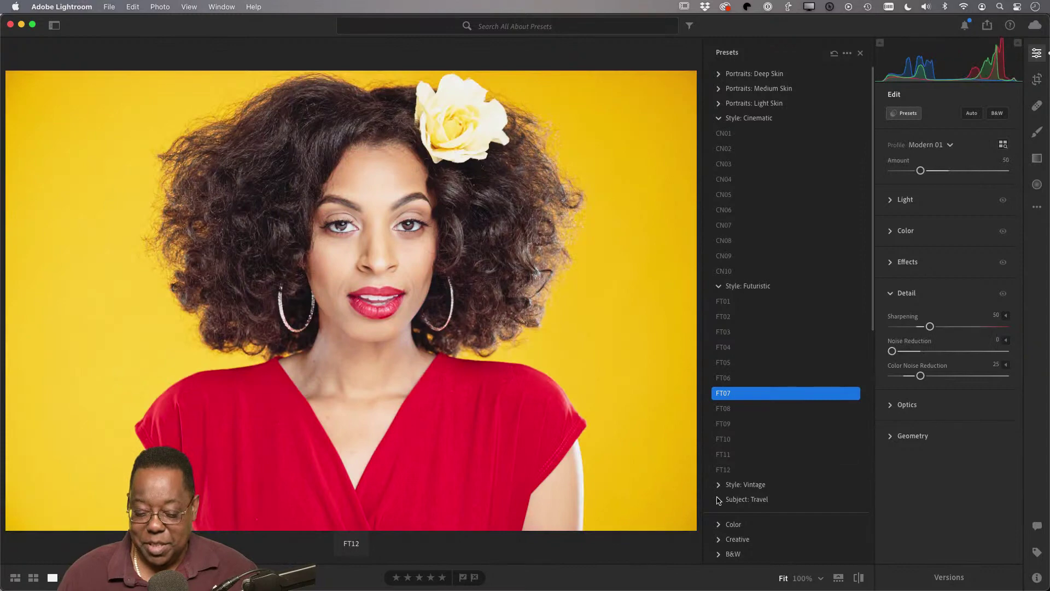
# Preview the Subject: Travel presets on the portrait and collapse the Cinematic, Futuristic and Travel preset groups
pyautogui.click(747, 499)
pyautogui.scroll(-5, 766, 469)
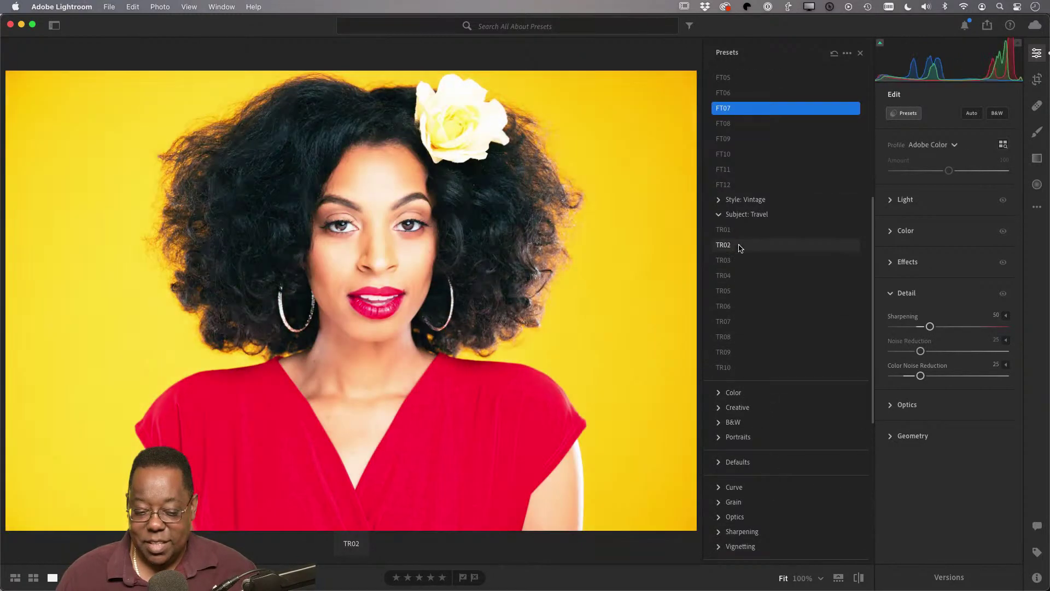
pyautogui.scroll(5, 741, 149)
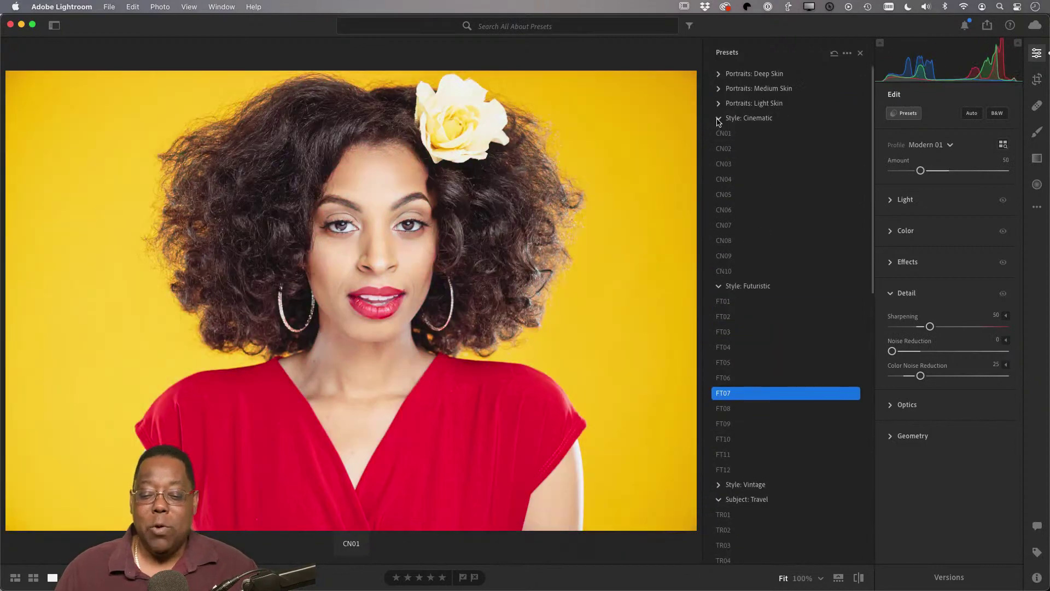
pyautogui.click(719, 119)
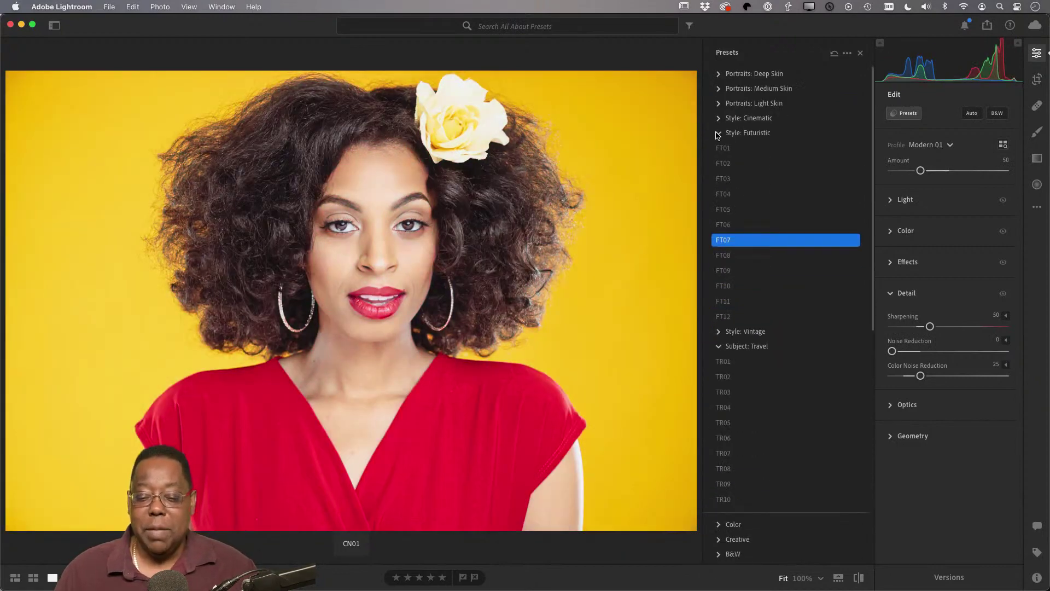
pyautogui.click(718, 133)
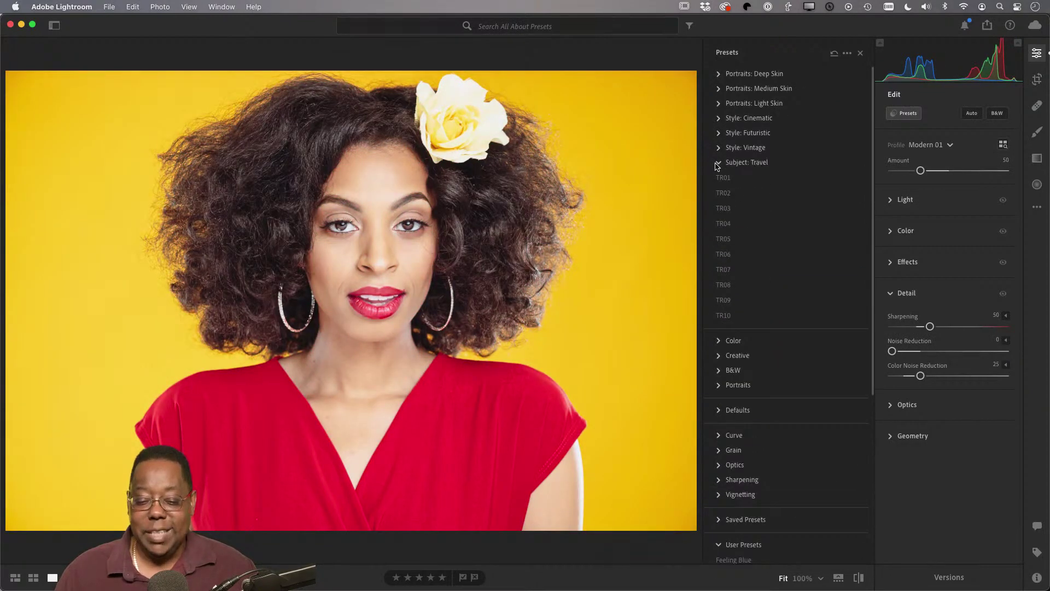
pyautogui.click(718, 163)
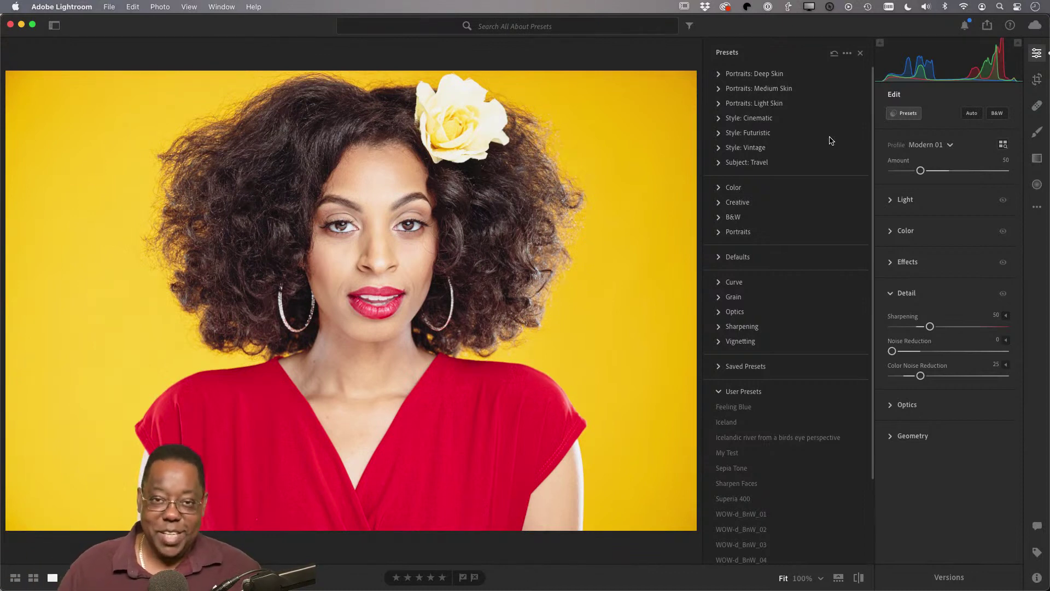
# Switch to Lightroom Classic and select the Sharpen People user preset for the yellow-background portrait
pyautogui.press('super+Tab')
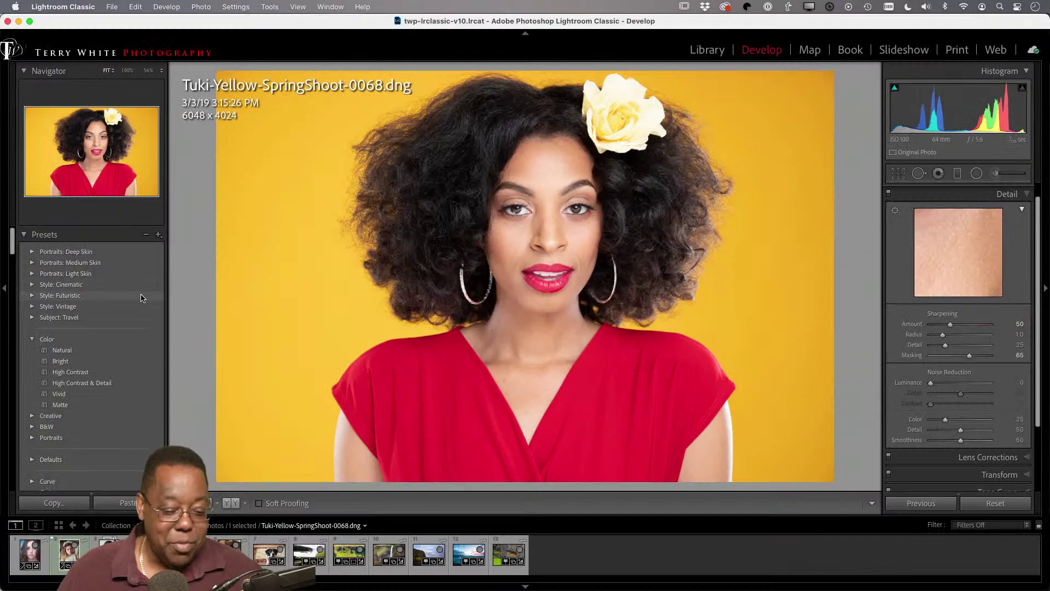
pyautogui.scroll(-10, 141, 298)
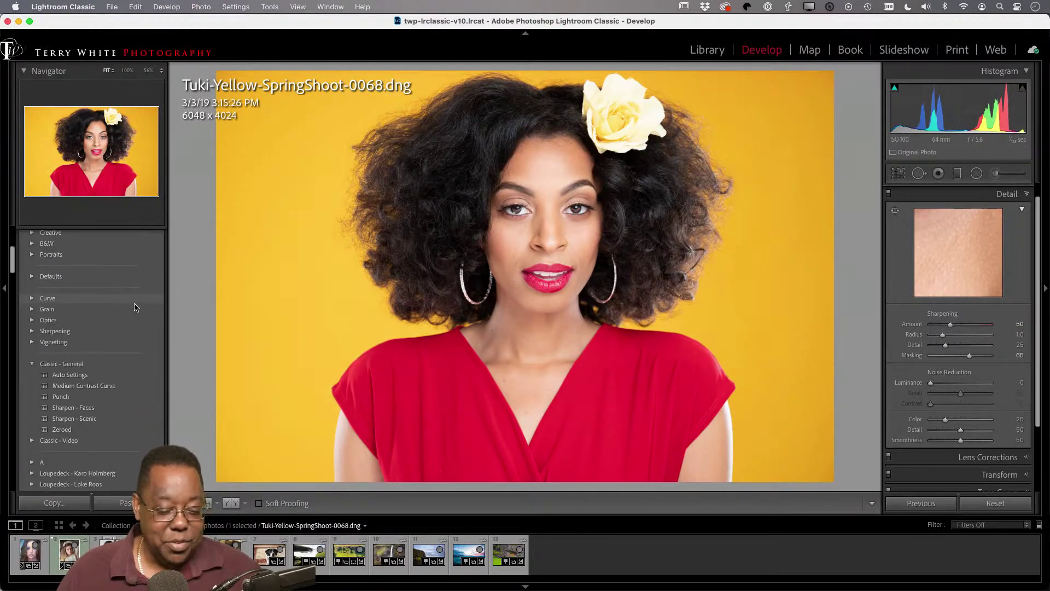
pyautogui.scroll(-5, 135, 307)
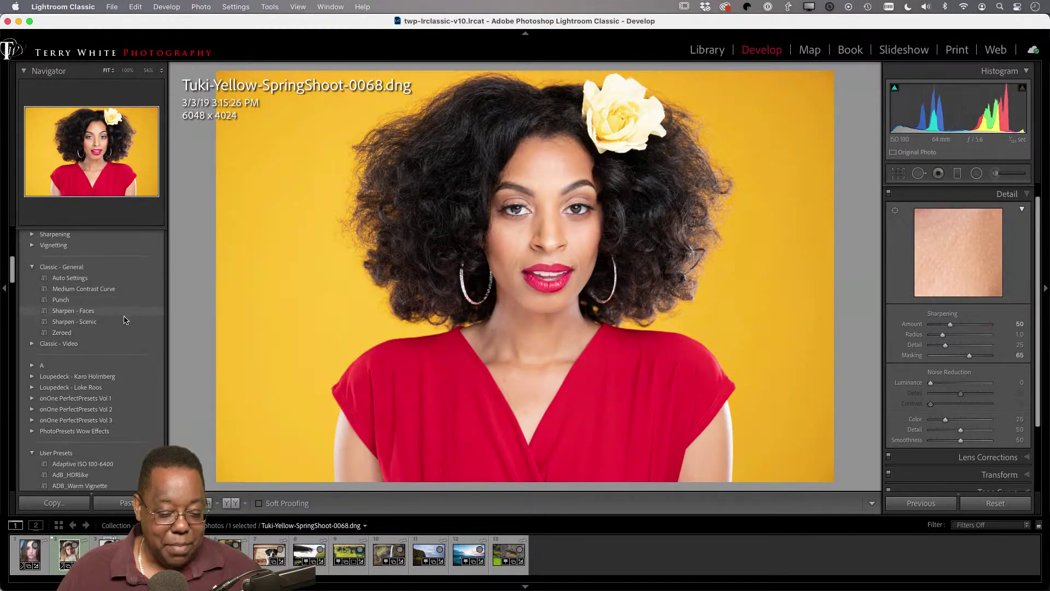
pyautogui.scroll(-15, 132, 315)
pyautogui.scroll(-2, 122, 323)
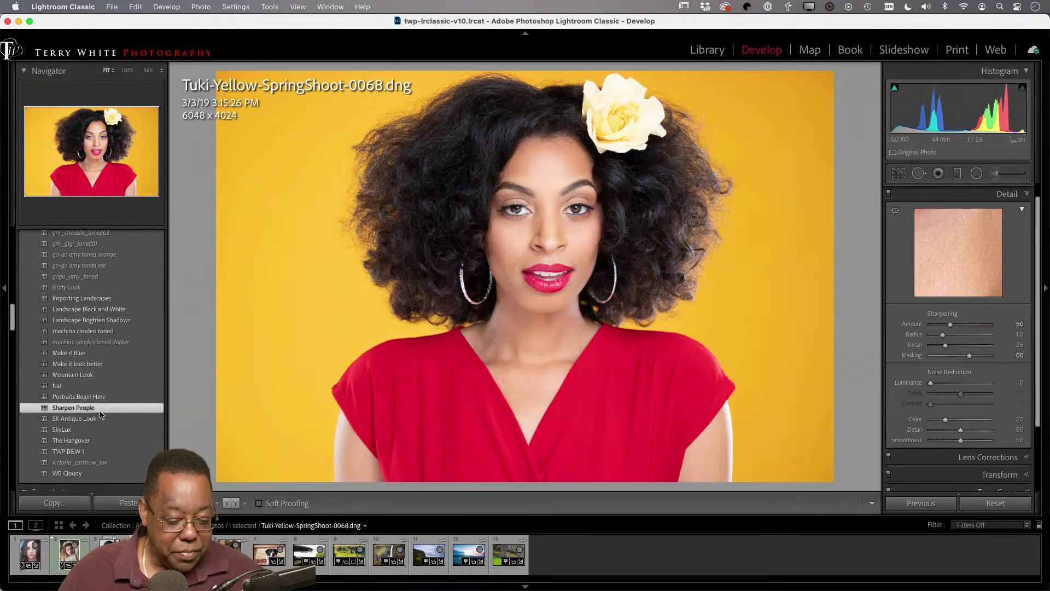
pyautogui.click(100, 411)
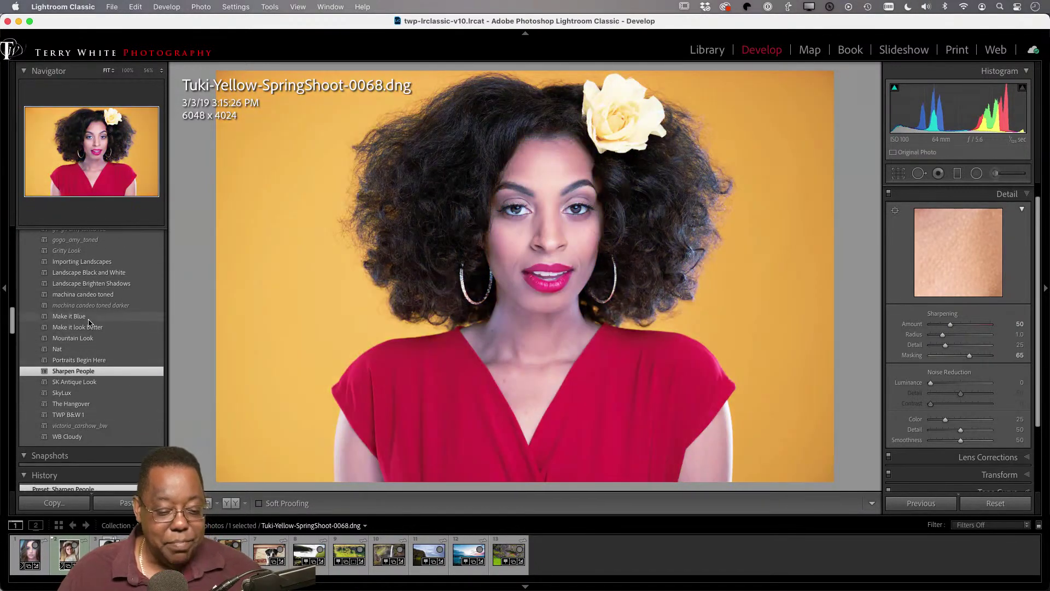
# Try the Make it Blue user preset on the portrait and undo it
pyautogui.click(86, 317)
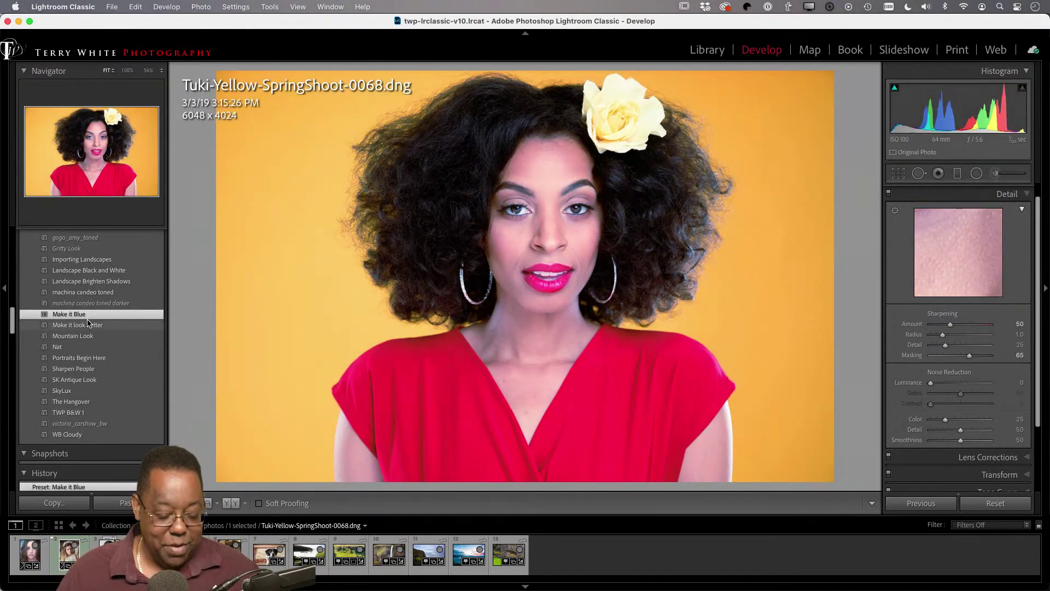
pyautogui.press('super+z')
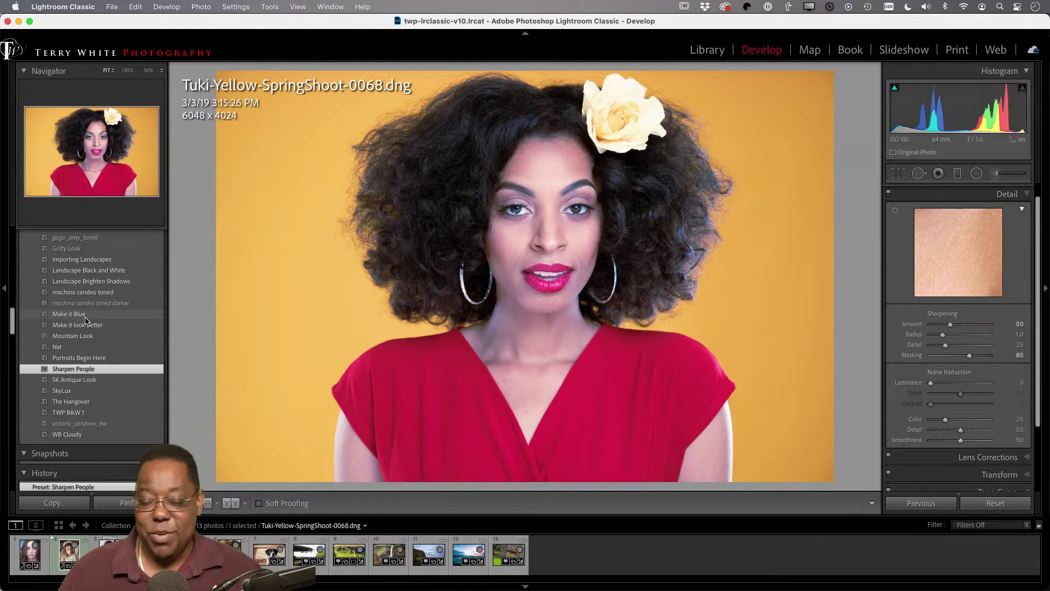
# Reveal the Make it Blue user preset's file in Finder and switch to Lightroom
pyautogui.rightClick(85, 320)
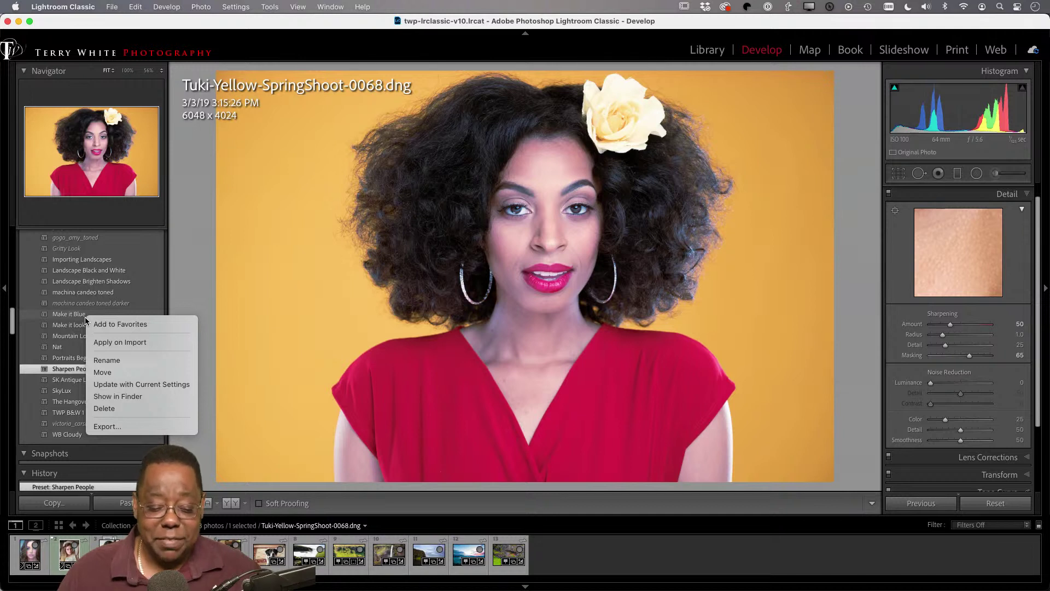
pyautogui.click(130, 401)
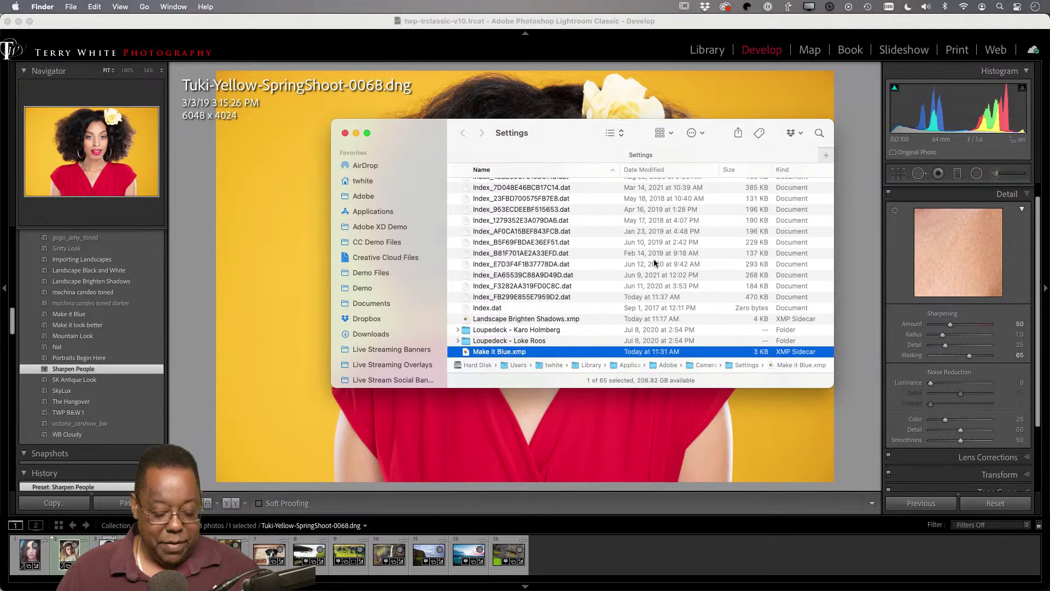
pyautogui.press('super+Tab')
pyautogui.press('super+Tab')
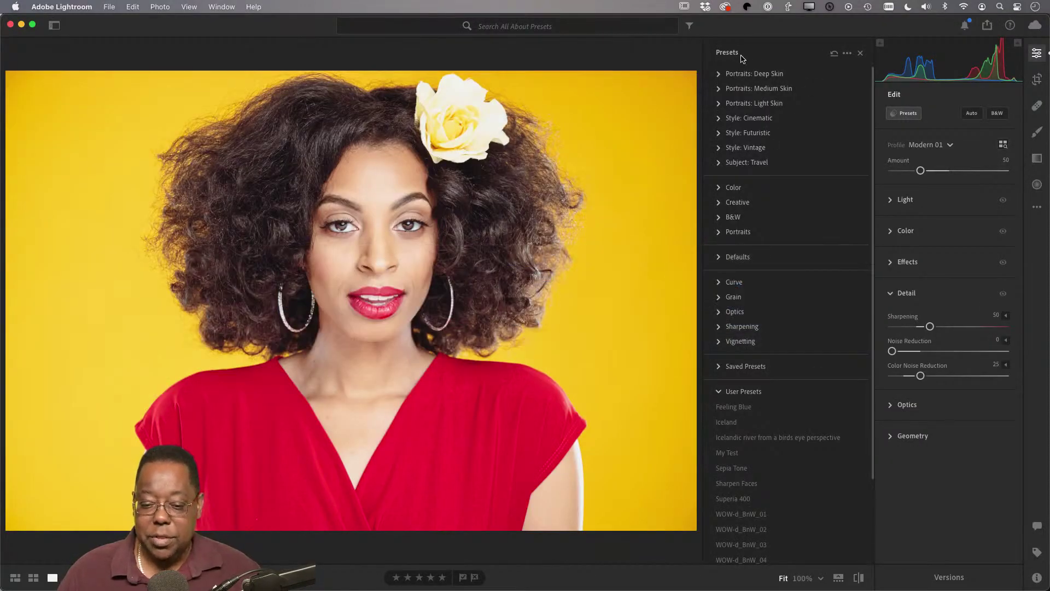
# Import the revealed Make it Blue.xmp file from the Settings folder into Lightroom's presets
pyautogui.click(848, 54)
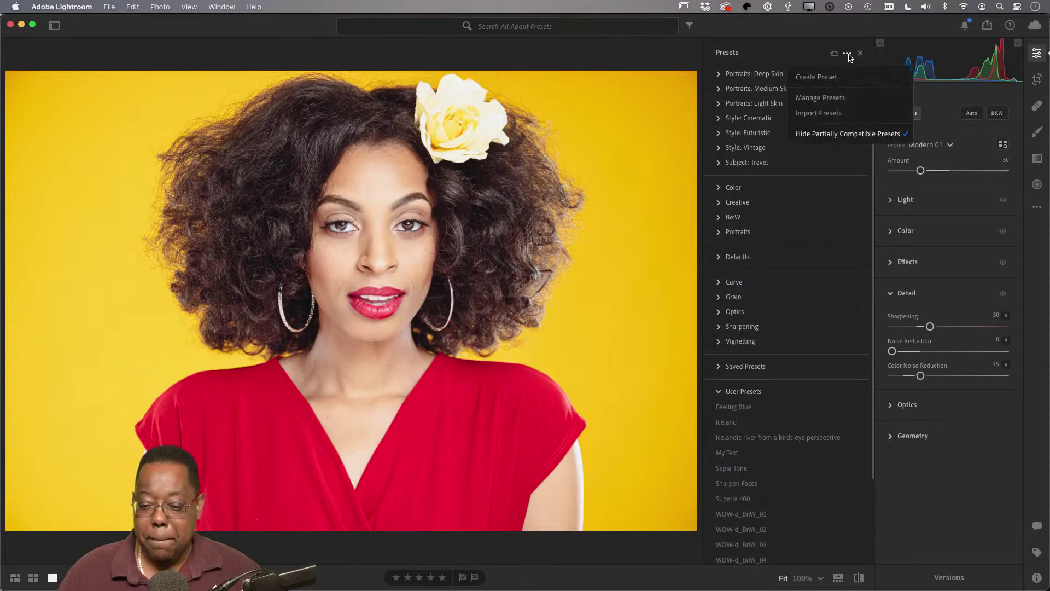
pyautogui.click(832, 113)
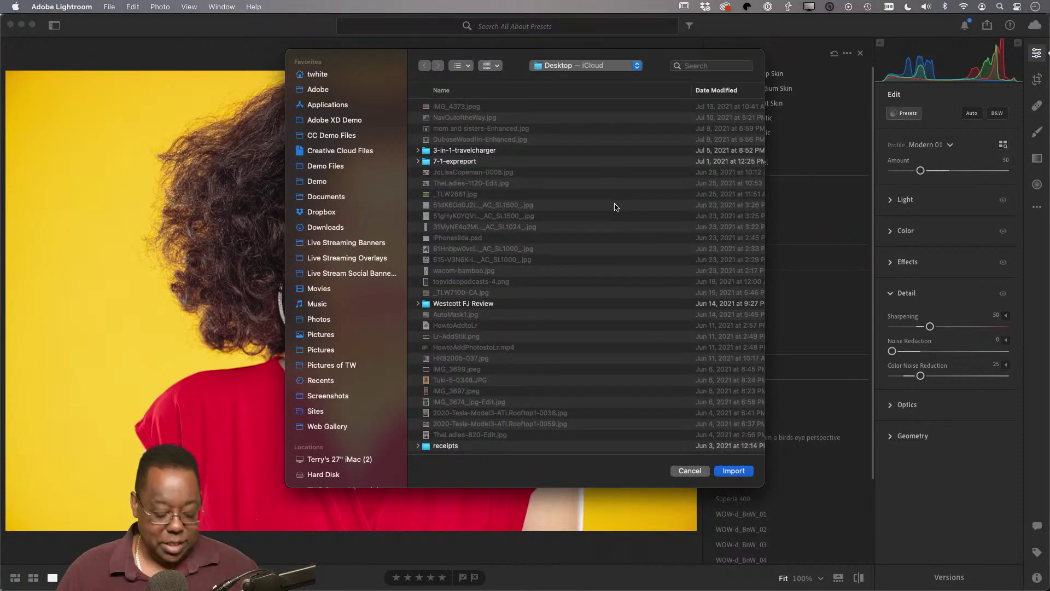
pyautogui.press('super+Tab')
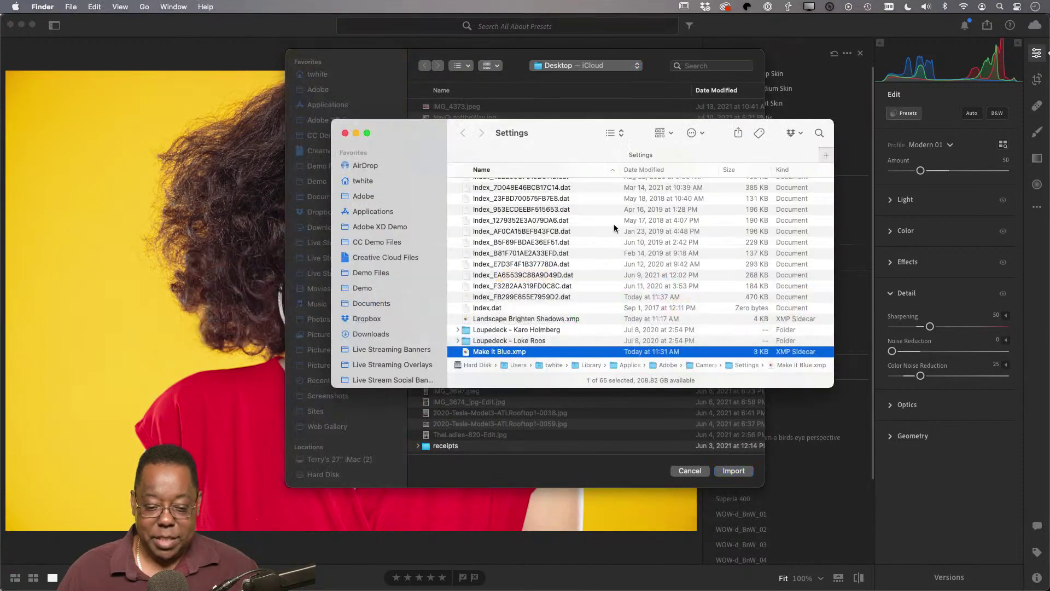
pyautogui.moveTo(522, 352); pyautogui.dragTo(579, 256)
pyautogui.press('super+Tab')
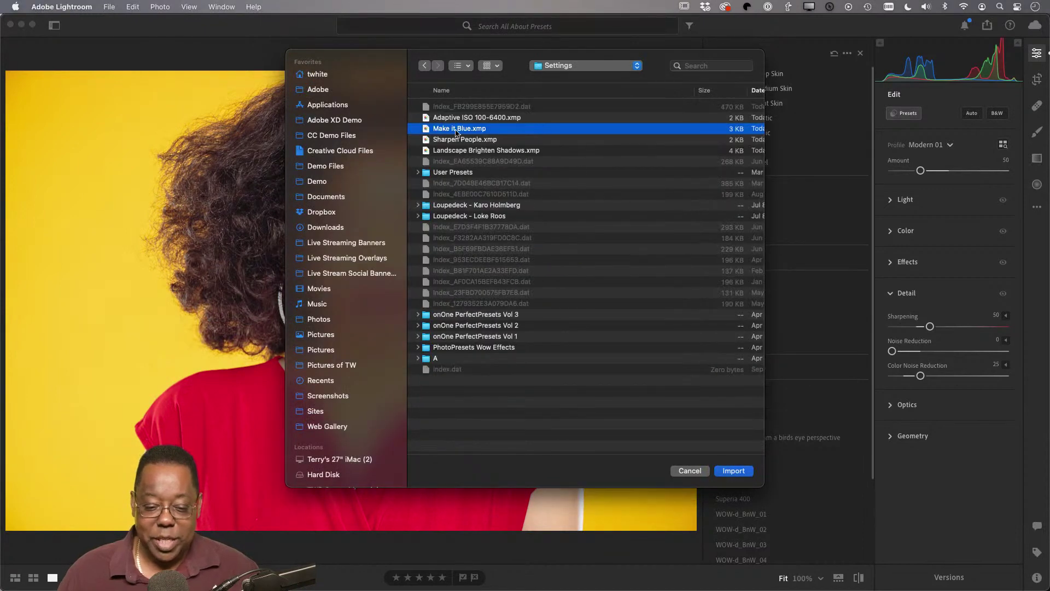
pyautogui.click(719, 472)
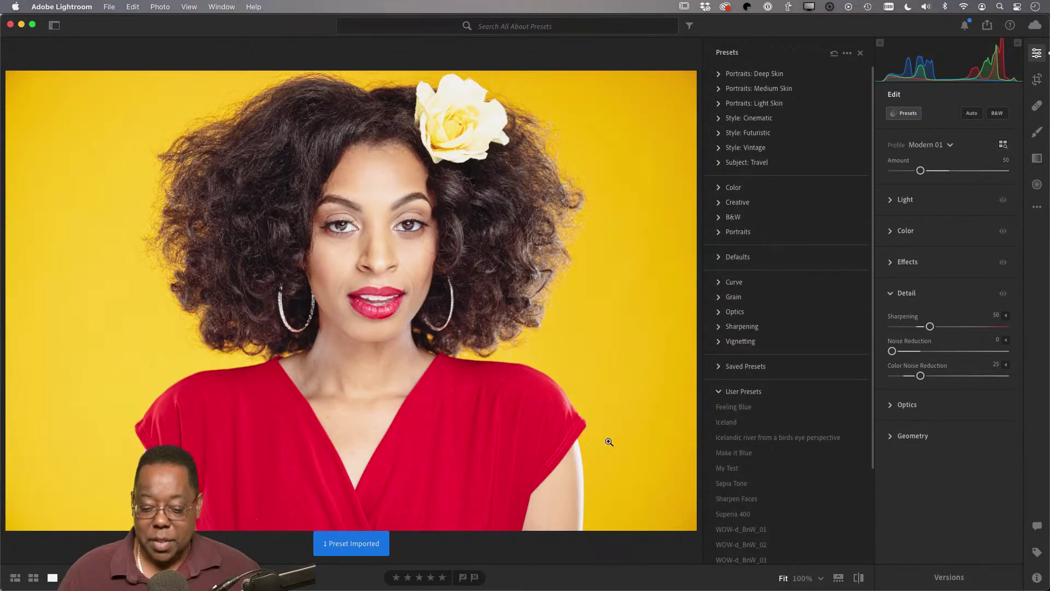
# Preview the imported Make it Blue user preset on the yellow-background portrait
pyautogui.click(734, 499)
pyautogui.scroll(-5, 736, 499)
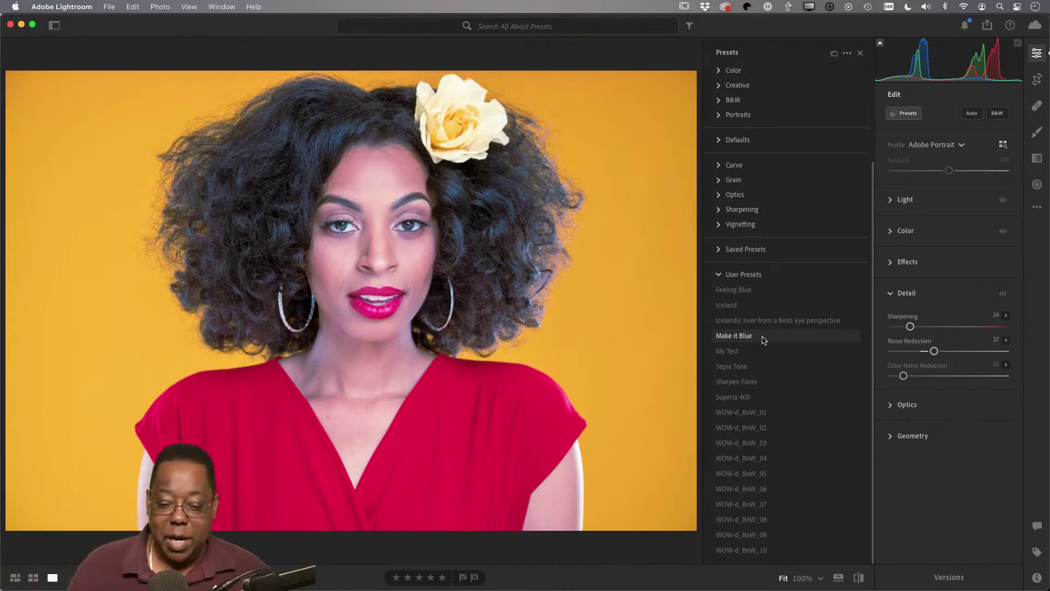
pyautogui.click(804, 458)
pyautogui.click(733, 398)
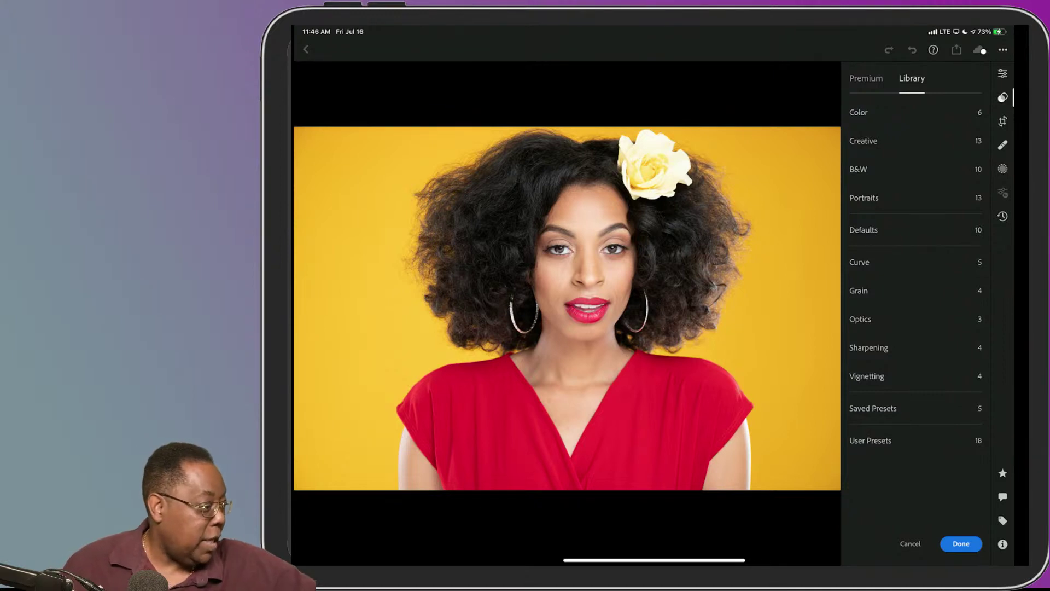
# In Lightroom on the iPad, open the white-jacket portrait and look through its User Presets
pyautogui.click(1002, 73)
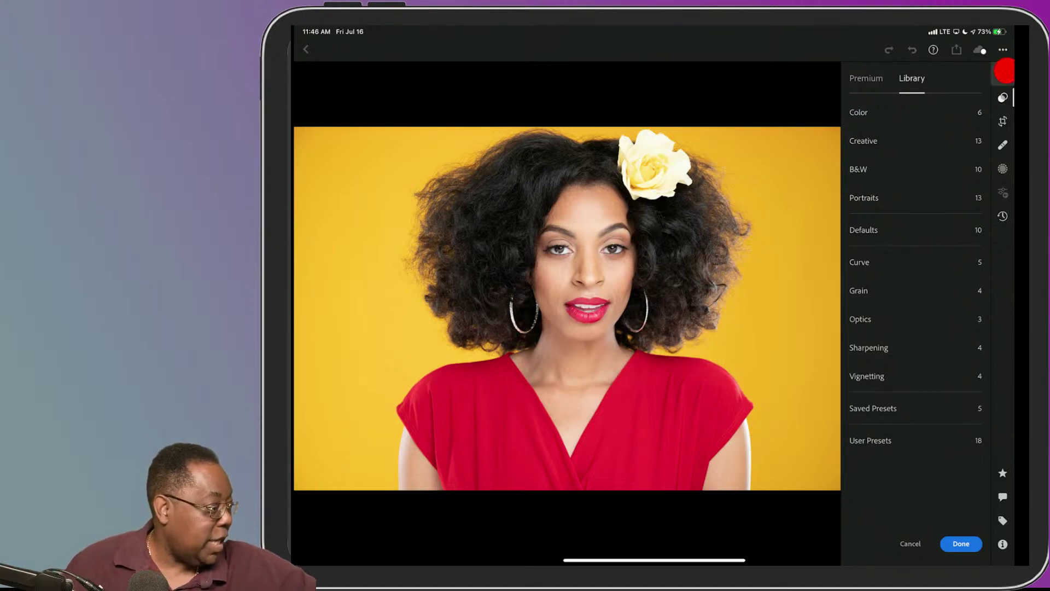
pyautogui.click(413, 539)
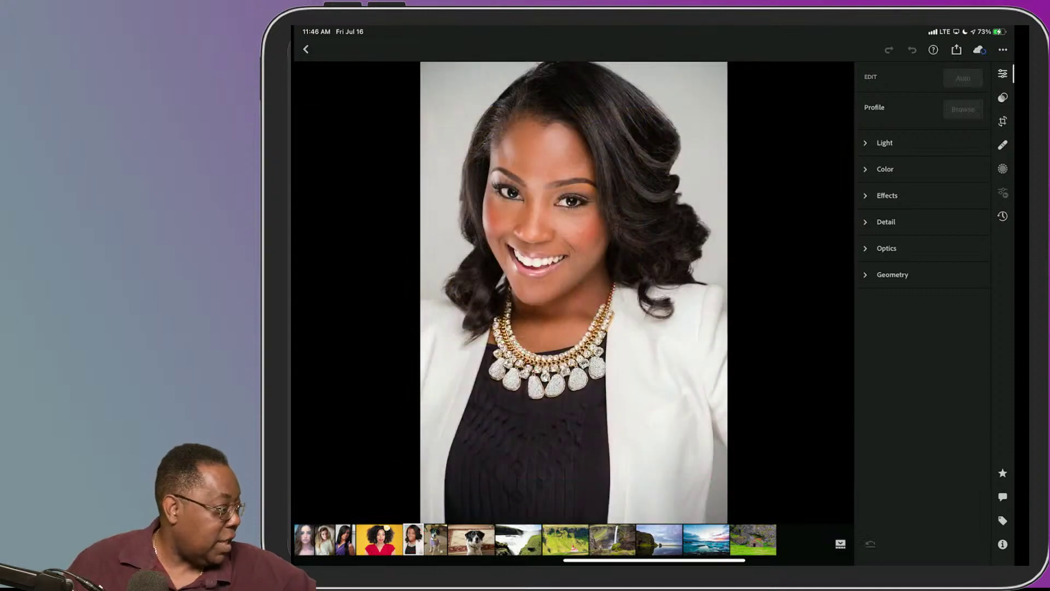
pyautogui.click(1003, 98)
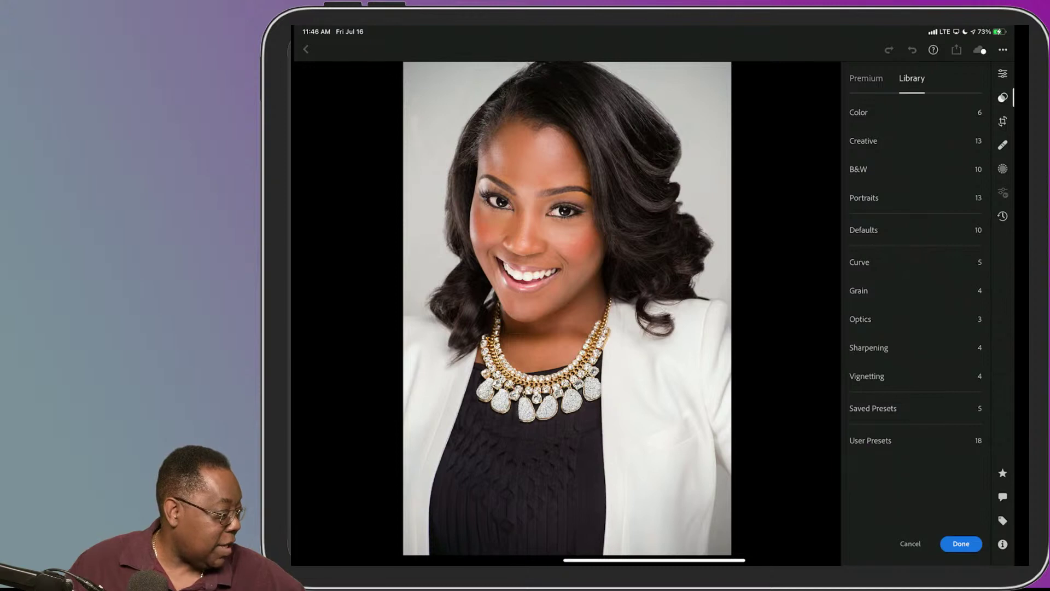
pyautogui.click(870, 440)
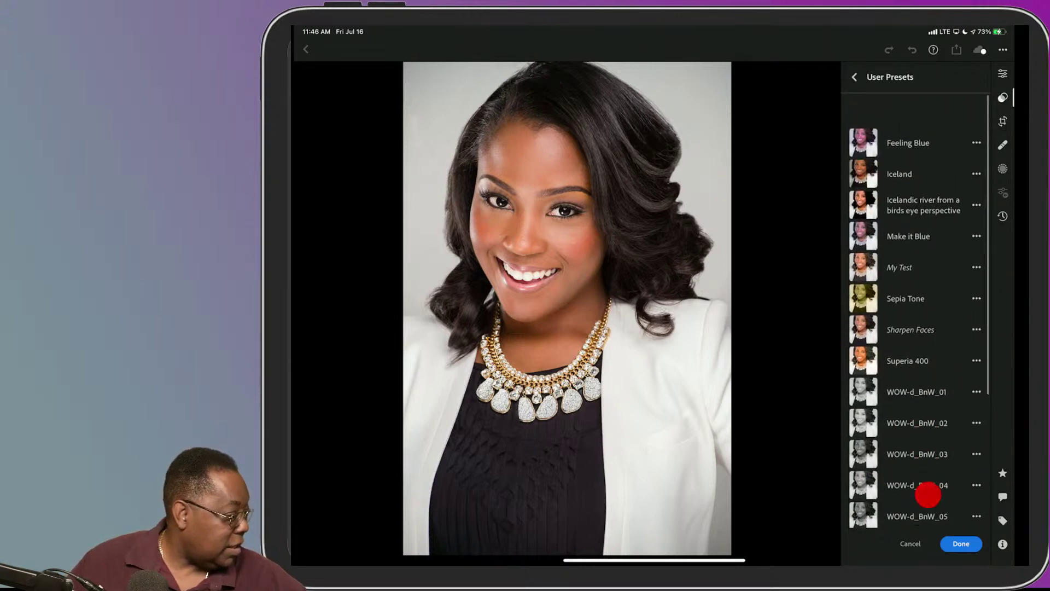
pyautogui.scroll(-3, 933, 481)
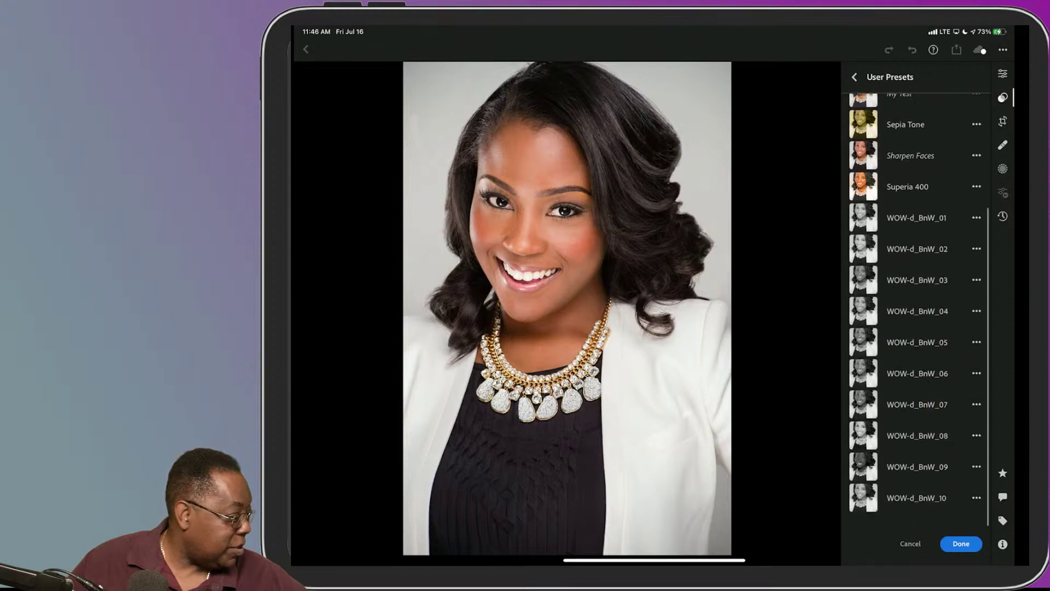
pyautogui.scroll(3, 919, 306)
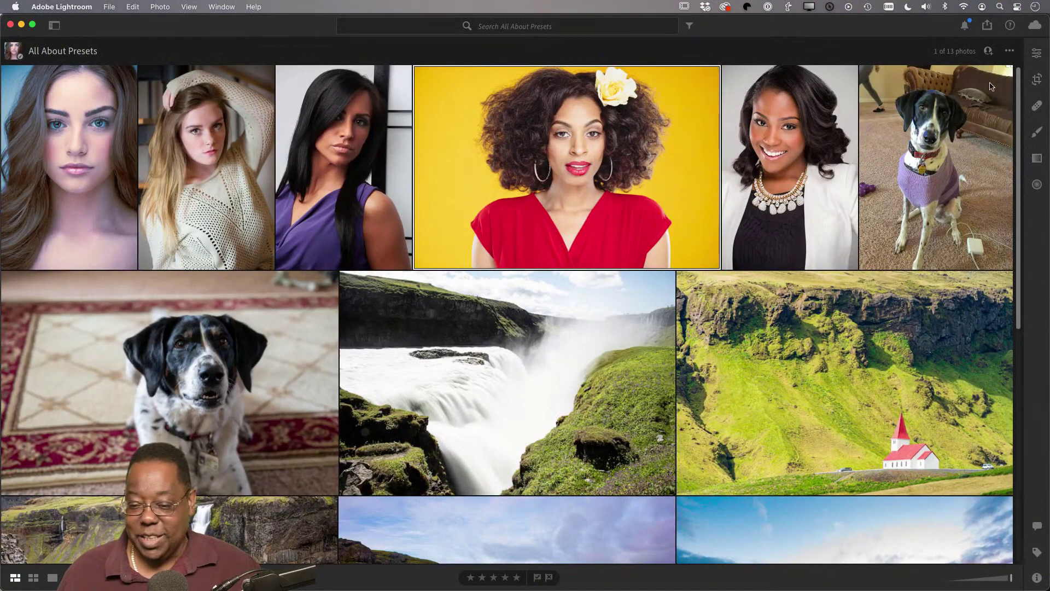
# Check the cloud storage and sync status in Lightroom on the desktop
pyautogui.click(1035, 26)
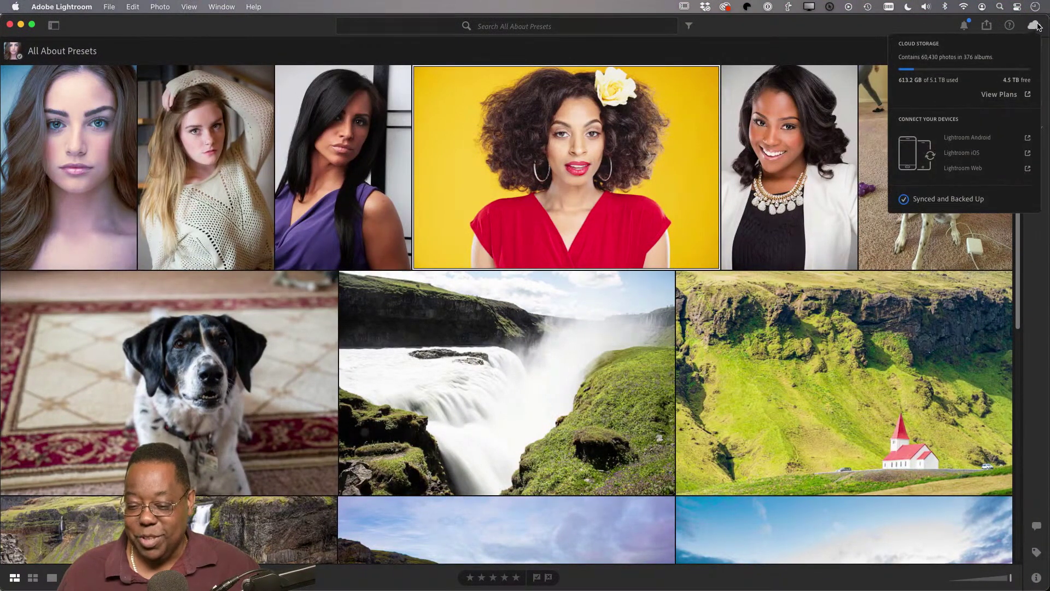
pyautogui.click(1036, 26)
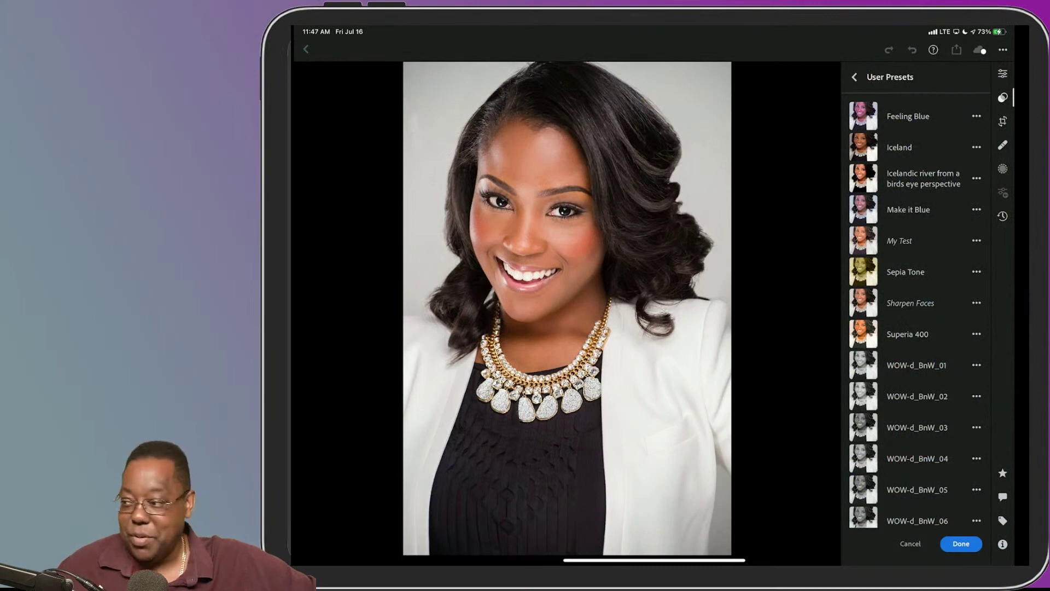
# Apply the Make it Blue user preset to the white-jacket portrait on the iPad and return to its edit settings
pyautogui.click(908, 209)
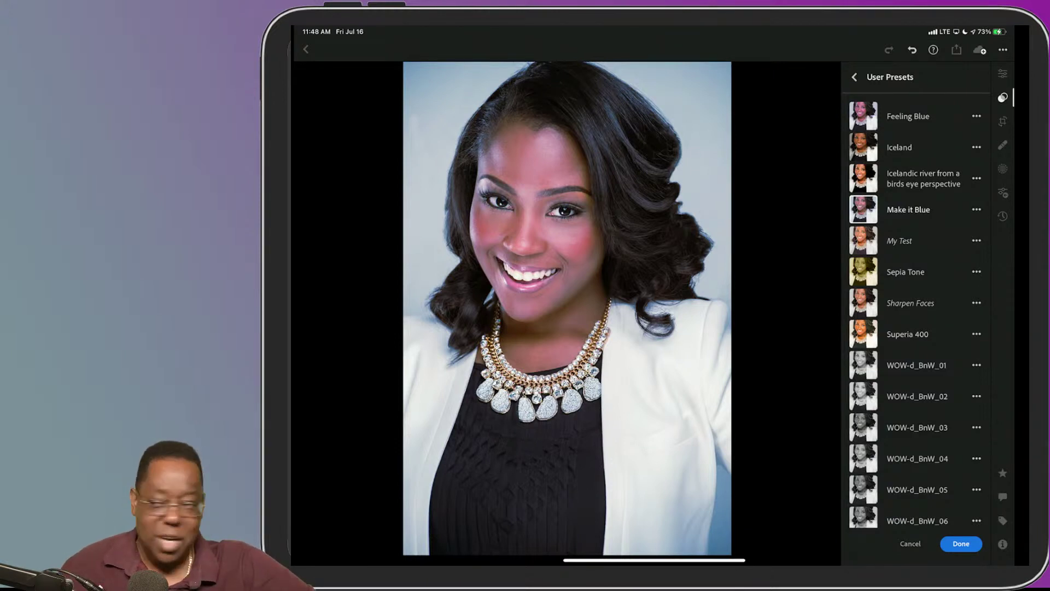
pyautogui.click(859, 80)
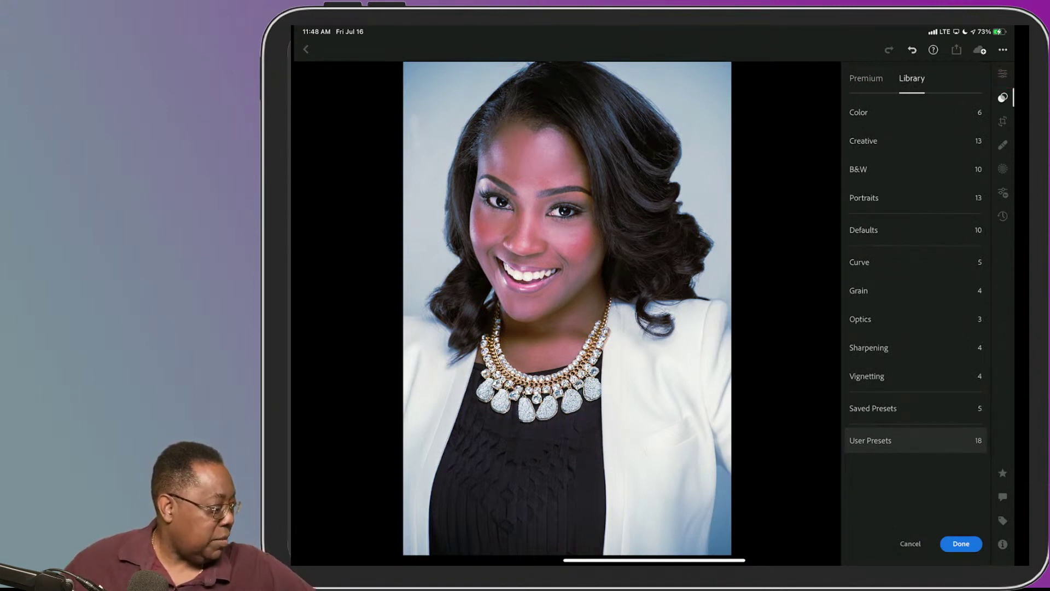
pyautogui.click(961, 543)
pyautogui.click(1002, 74)
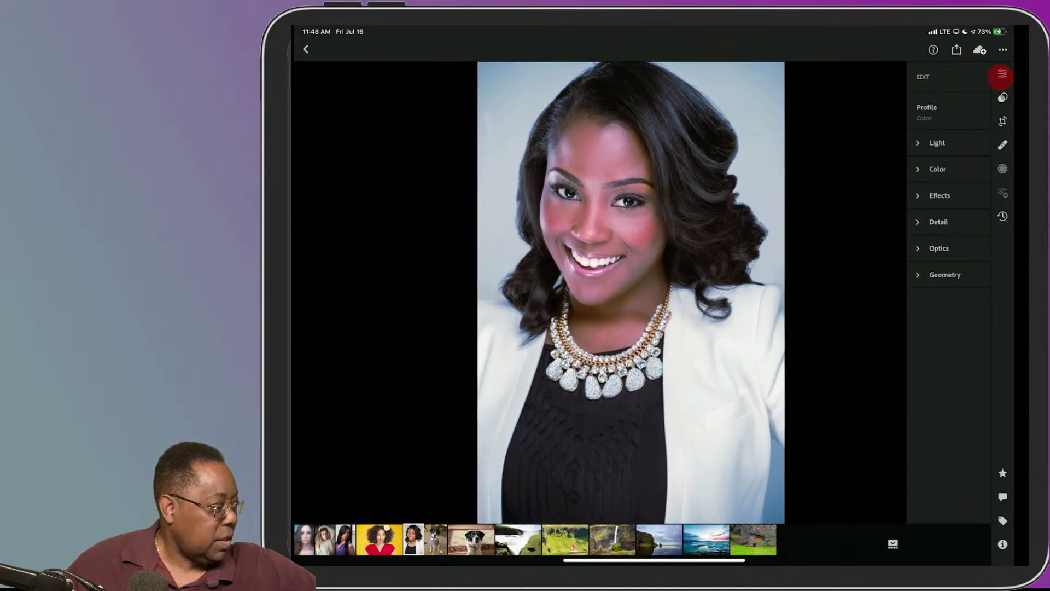
pyautogui.click(1002, 73)
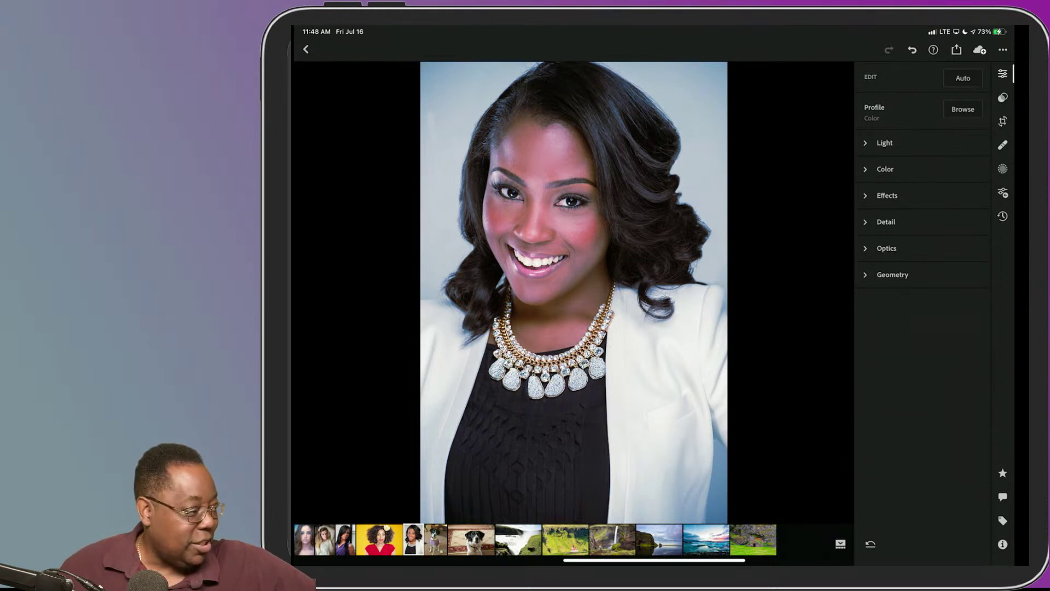
# Examine the Premium and Library preset groups and the User Presets list for the white-jacket portrait
pyautogui.click(1002, 99)
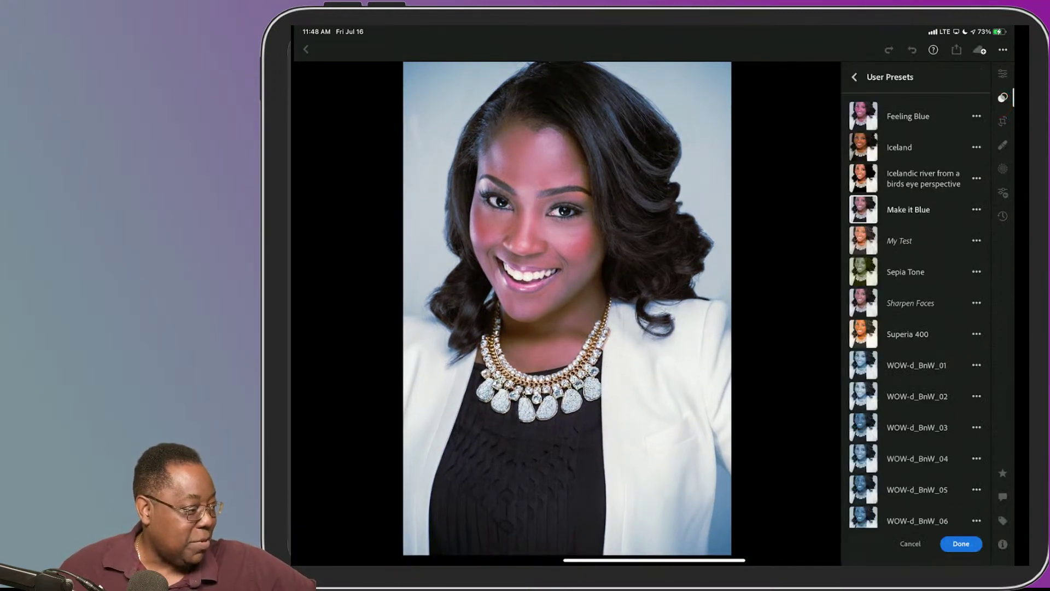
pyautogui.click(854, 77)
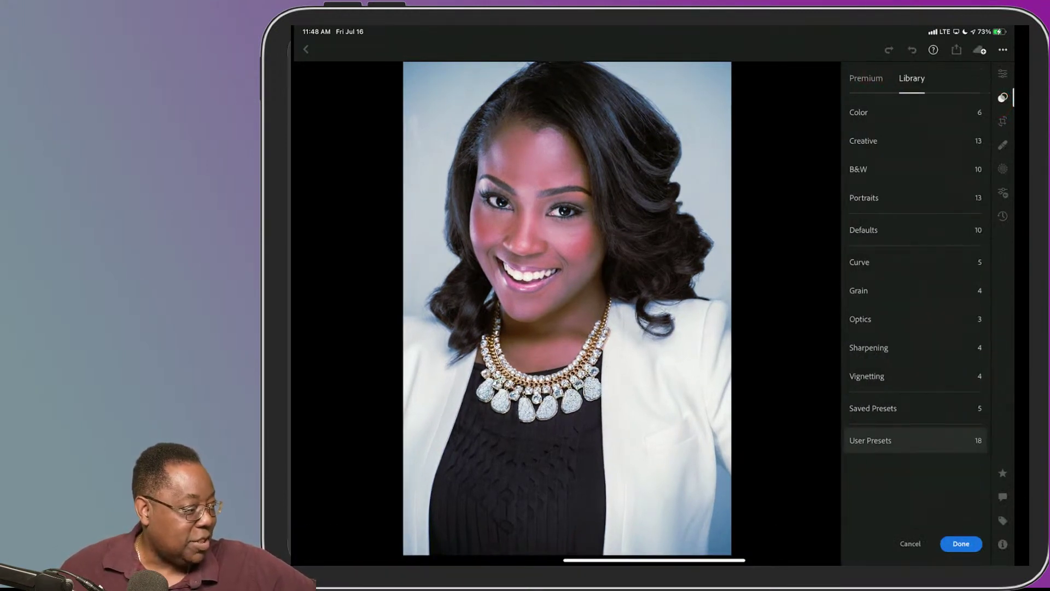
pyautogui.click(865, 78)
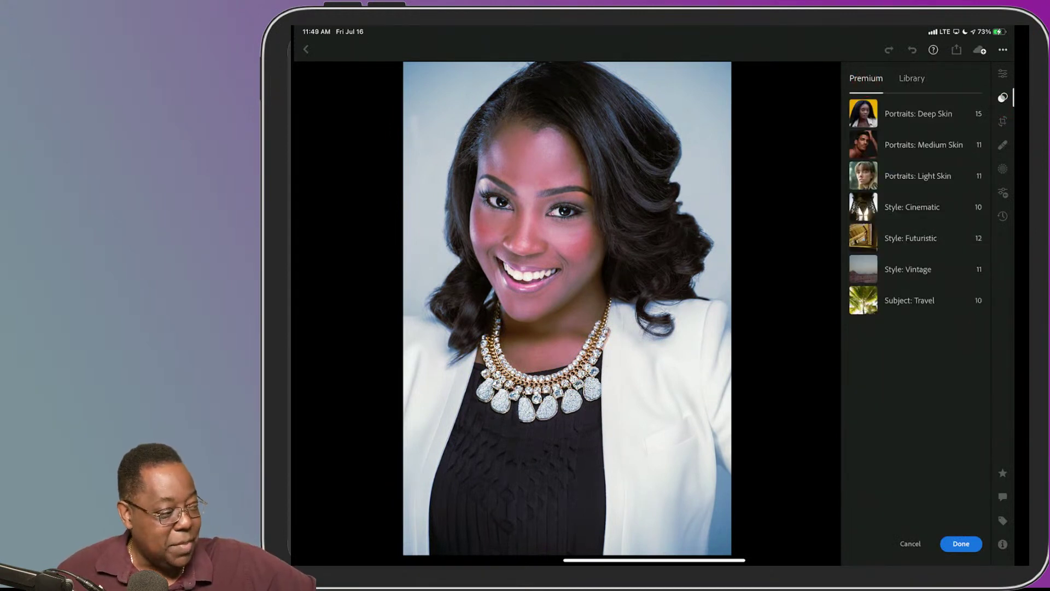
pyautogui.click(911, 78)
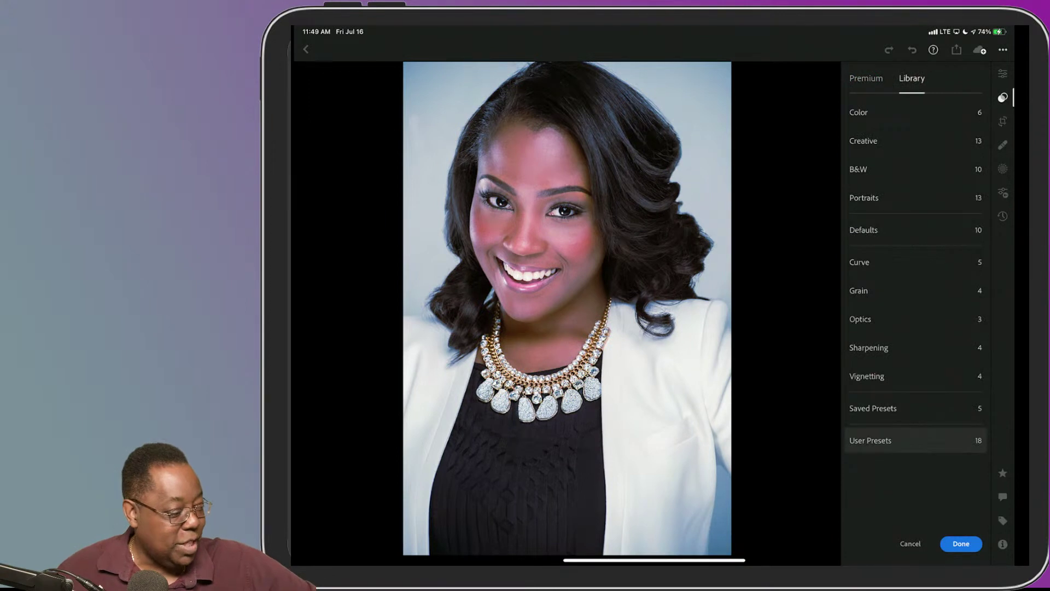
pyautogui.click(899, 441)
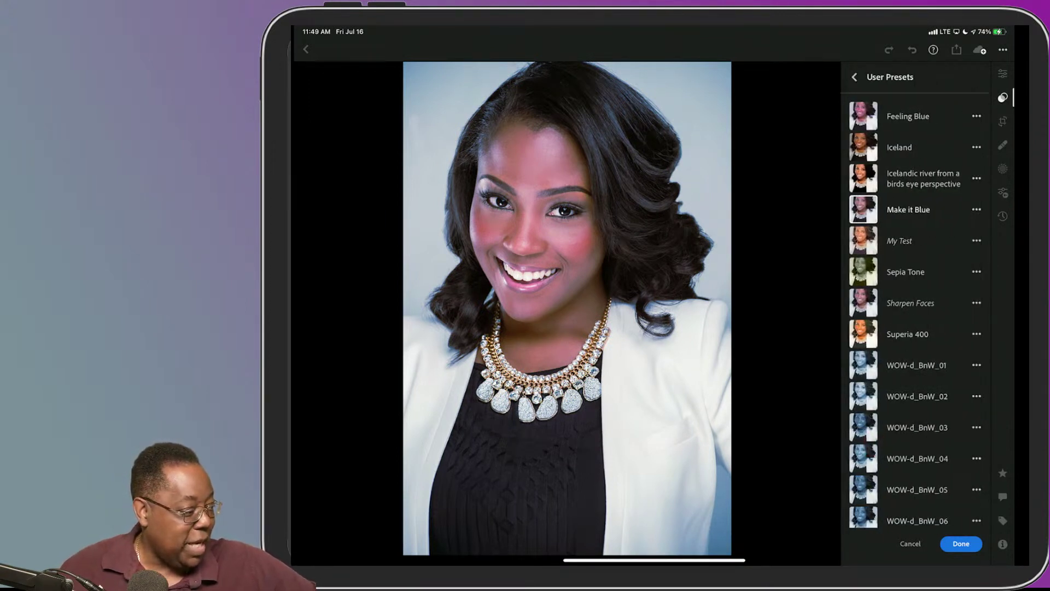
pyautogui.moveTo(919, 337); pyautogui.dragTo(919, 235)
pyautogui.click(923, 385)
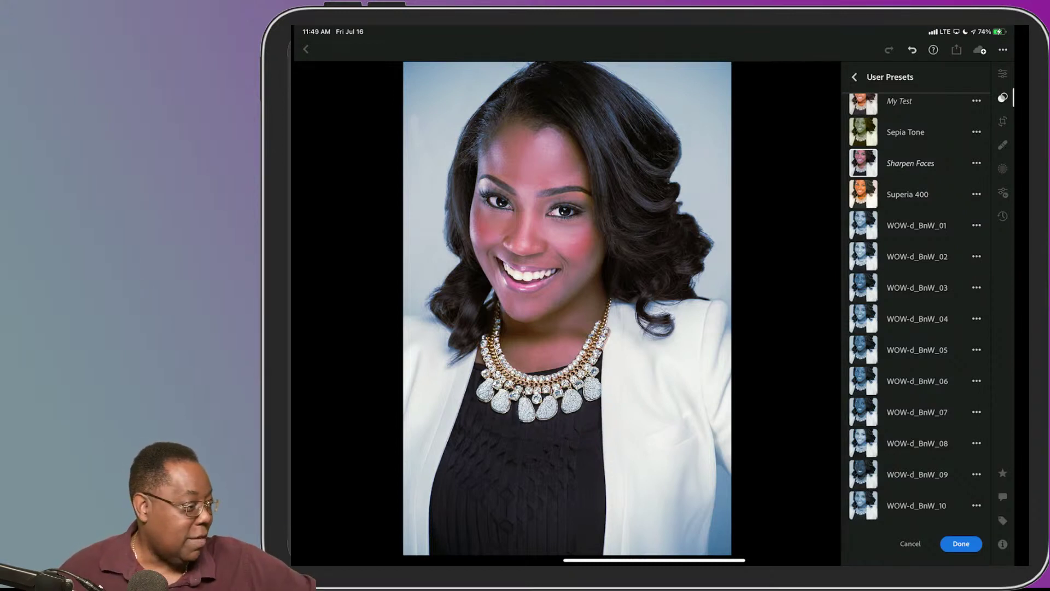
pyautogui.click(860, 73)
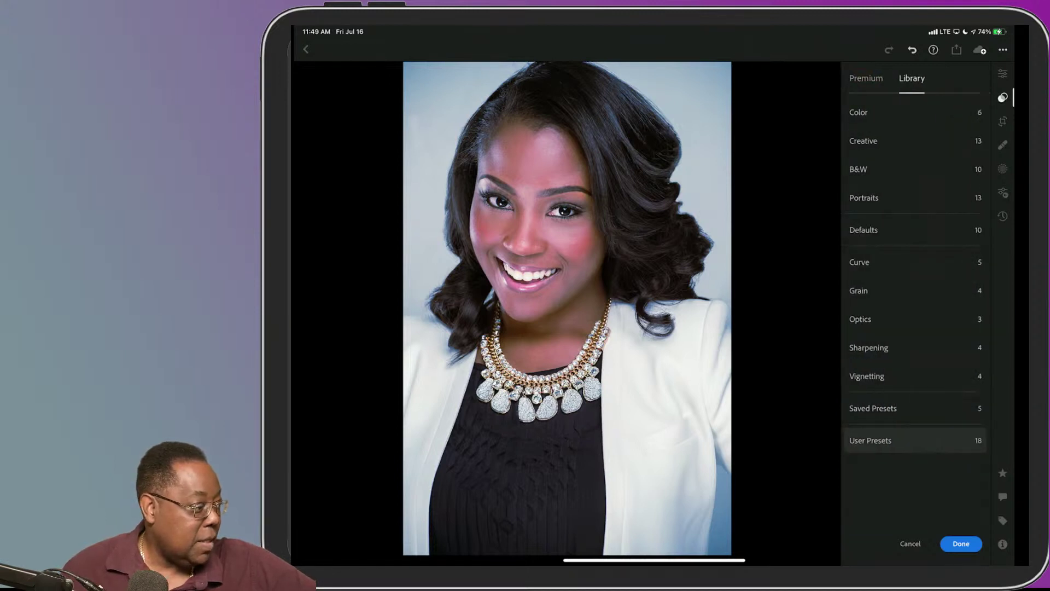
pyautogui.click(961, 544)
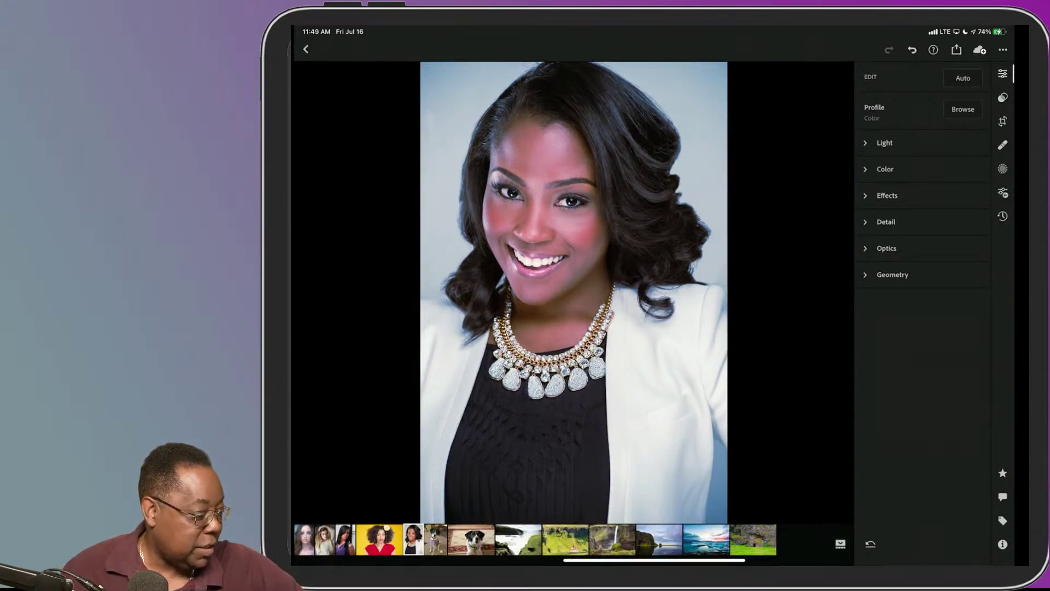
# View the portrait of the woman in the cream sweater and return to the All About Presets album
pyautogui.click(324, 539)
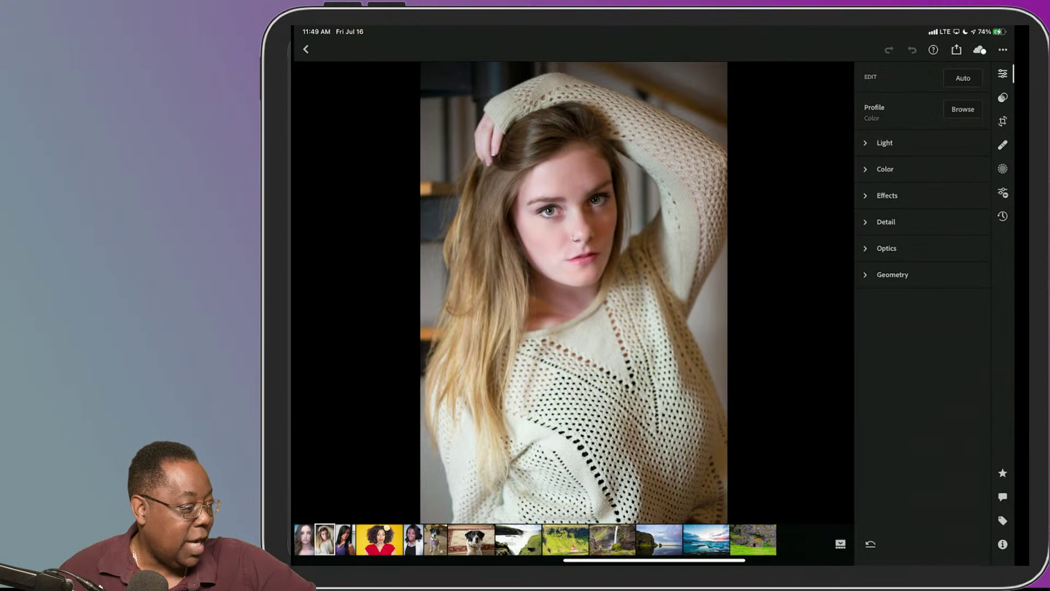
pyautogui.click(306, 49)
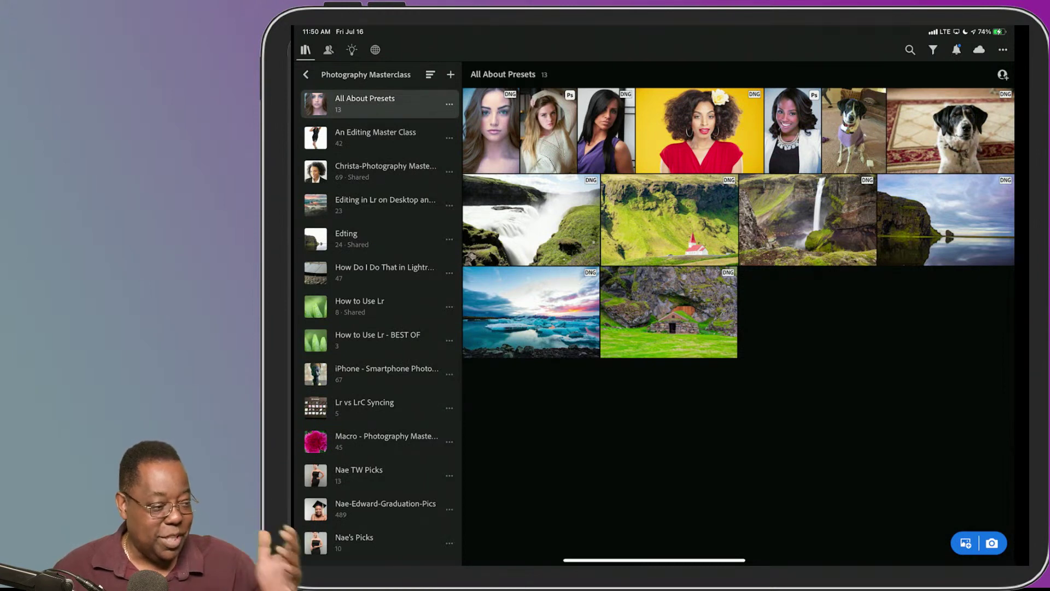
# View the recommended tutorials and the Lightroom community's daily inspiration feed, dismissing the community welcome message
pyautogui.click(352, 49)
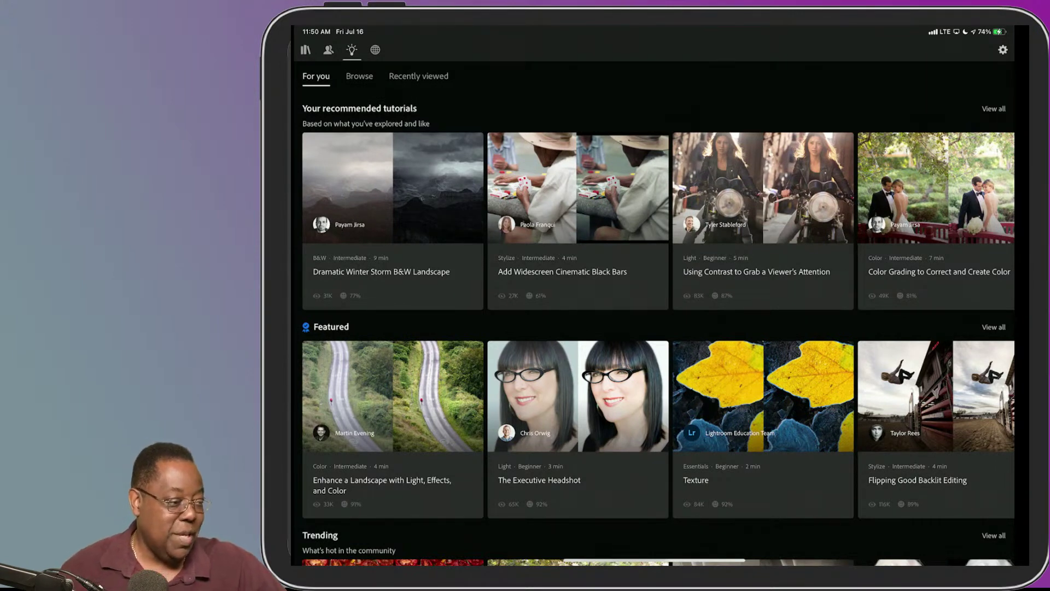
pyautogui.click(376, 50)
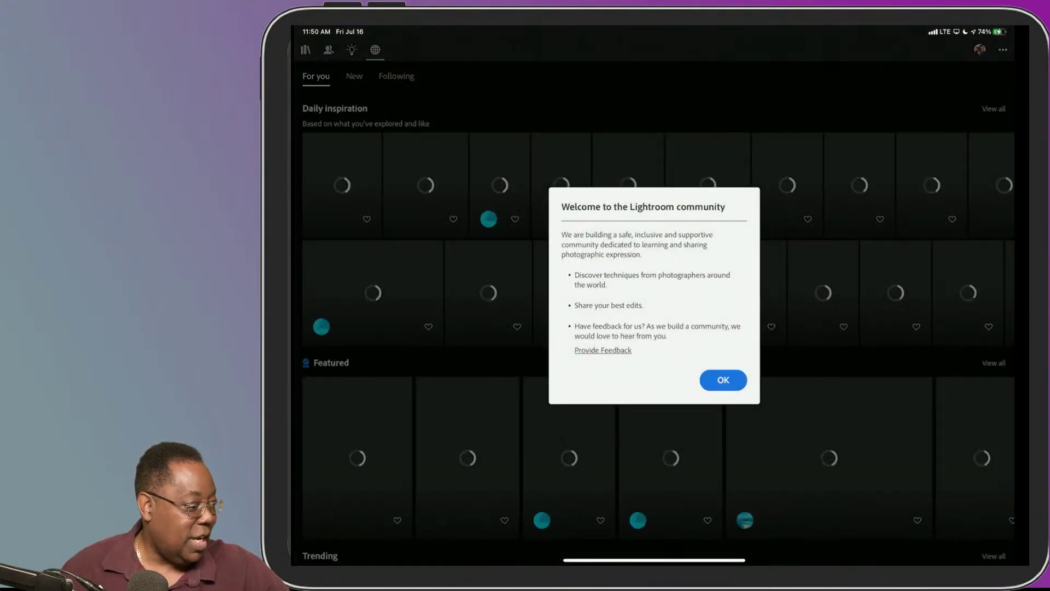
pyautogui.click(723, 380)
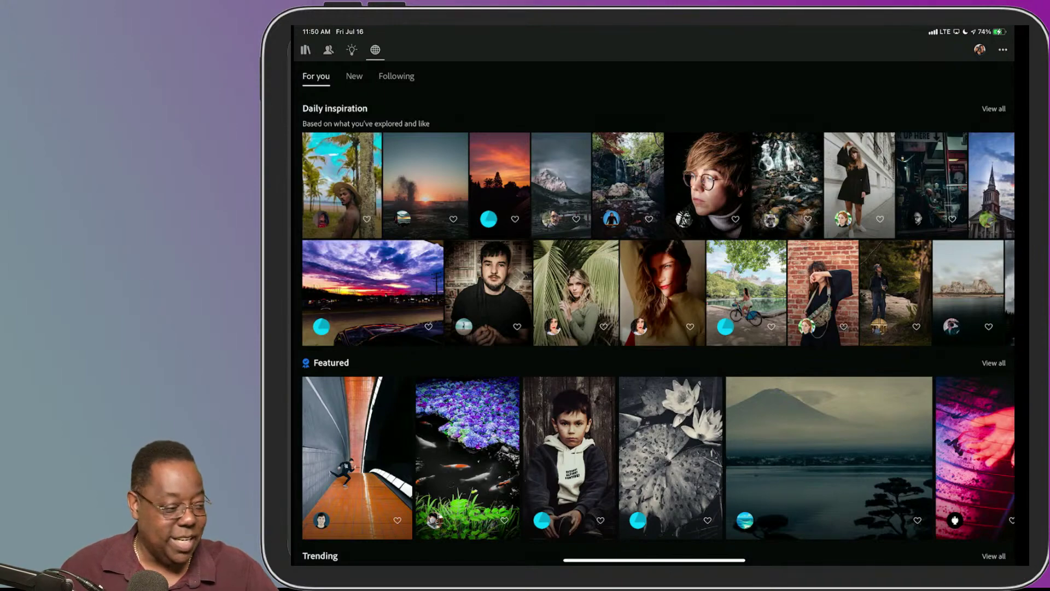
# Browse the community's featured, trending and inspiration photos, then look through the photos in the People category
pyautogui.scroll(-7, 715, 438)
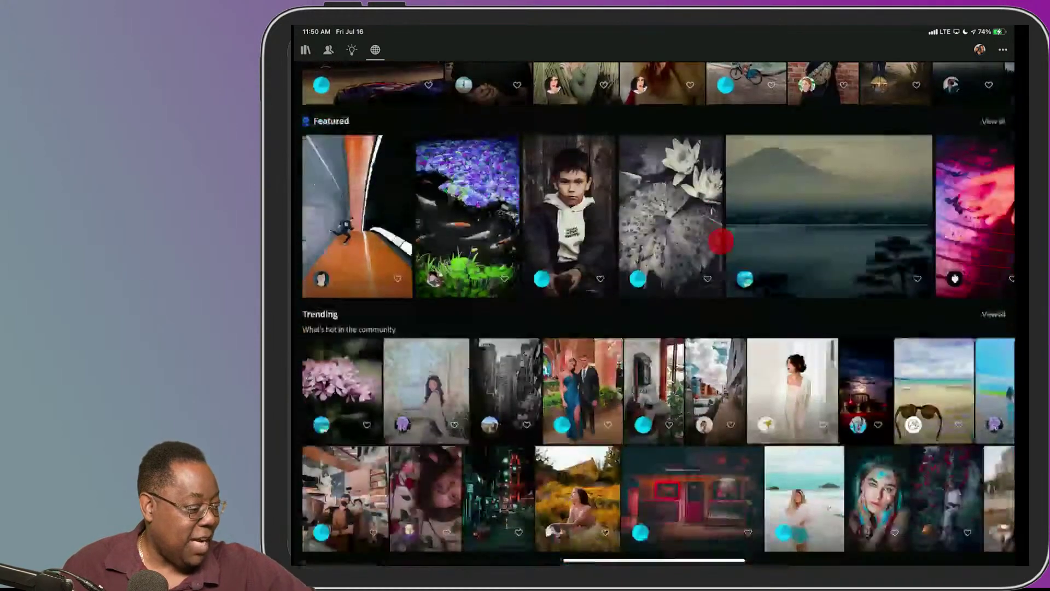
pyautogui.scroll(-1, 707, 448)
pyautogui.scroll(-7, 678, 467)
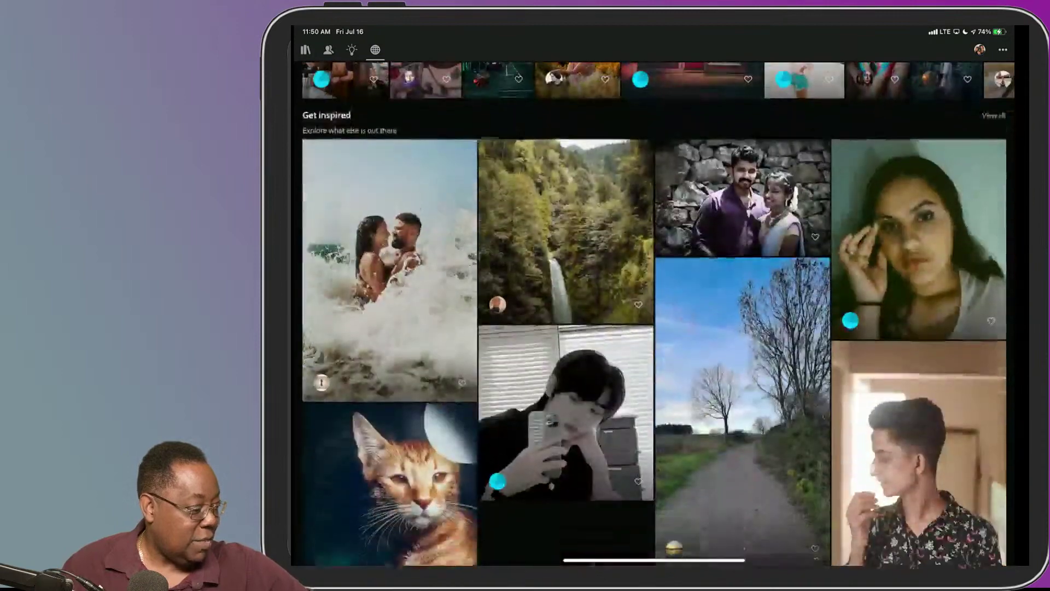
pyautogui.scroll(-3, 675, 464)
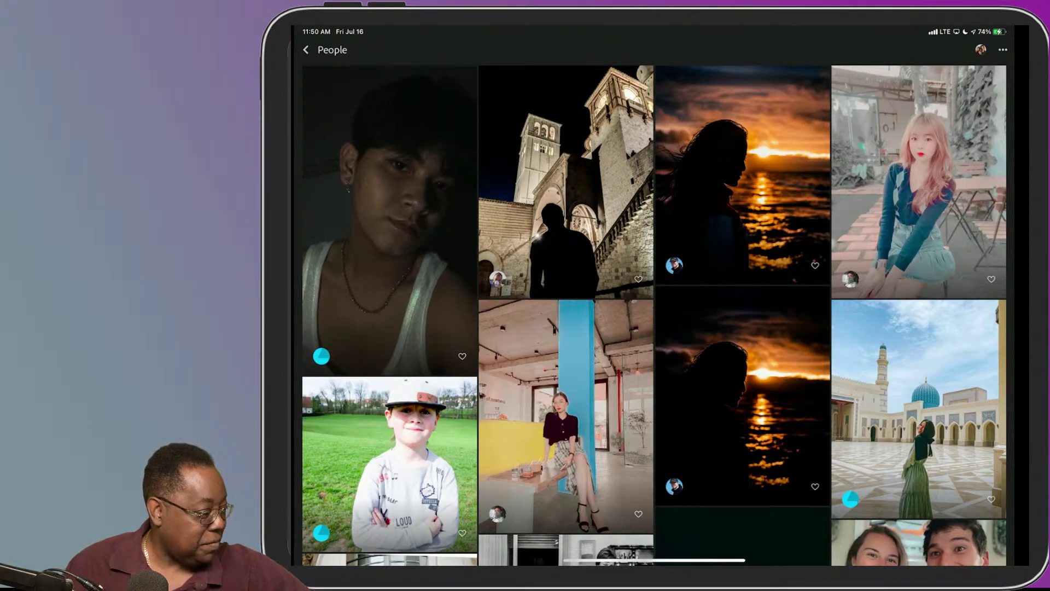
pyautogui.scroll(-10, 654, 315)
pyautogui.scroll(-5, 654, 315)
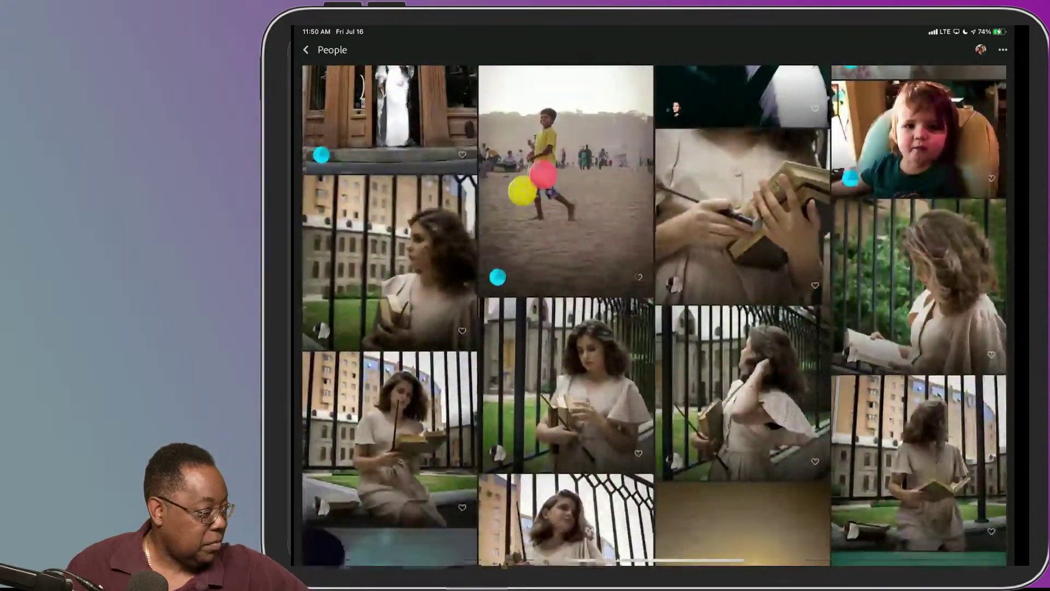
pyautogui.scroll(-15, 654, 315)
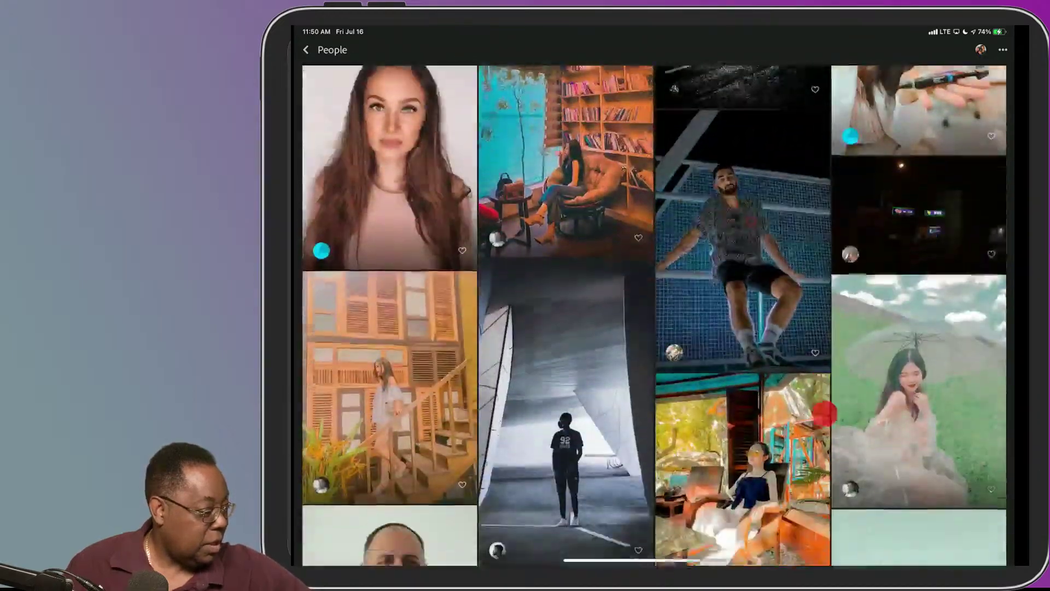
pyautogui.scroll(-15, 824, 413)
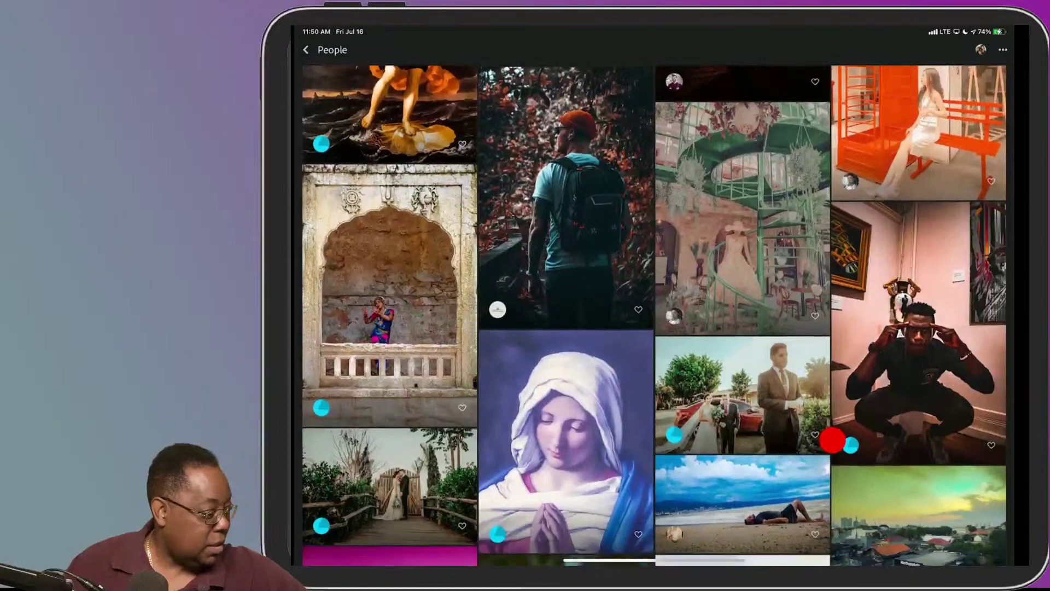
pyautogui.scroll(-10, 824, 421)
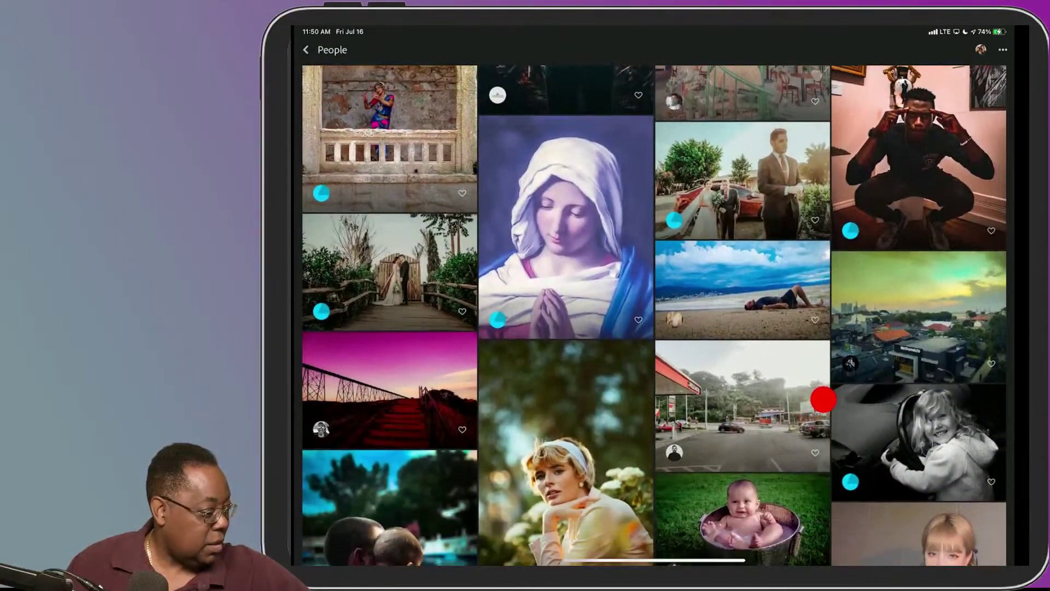
pyautogui.scroll(-20, 810, 448)
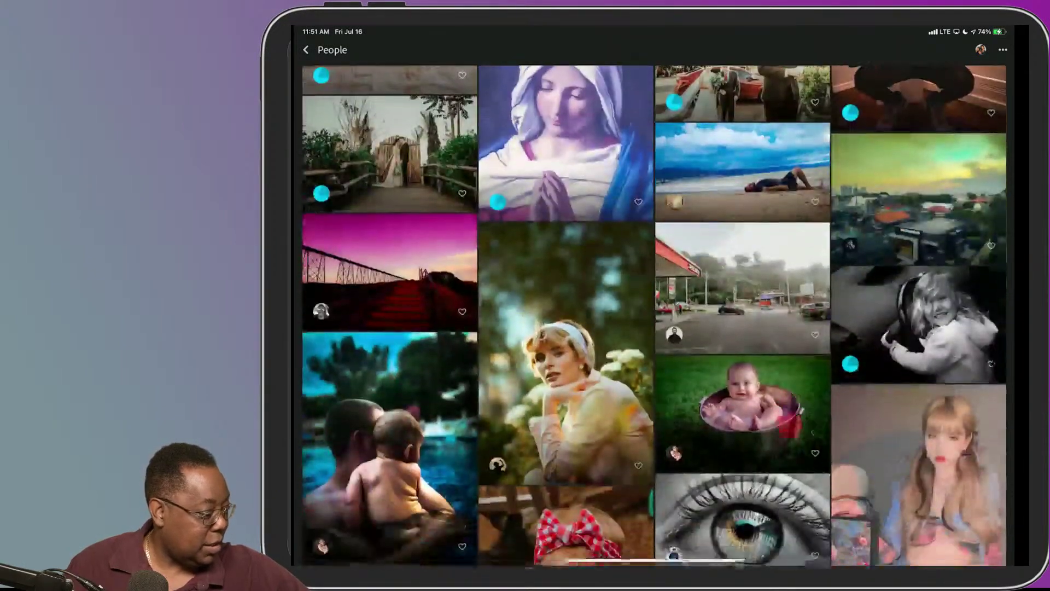
pyautogui.scroll(-10, 810, 504)
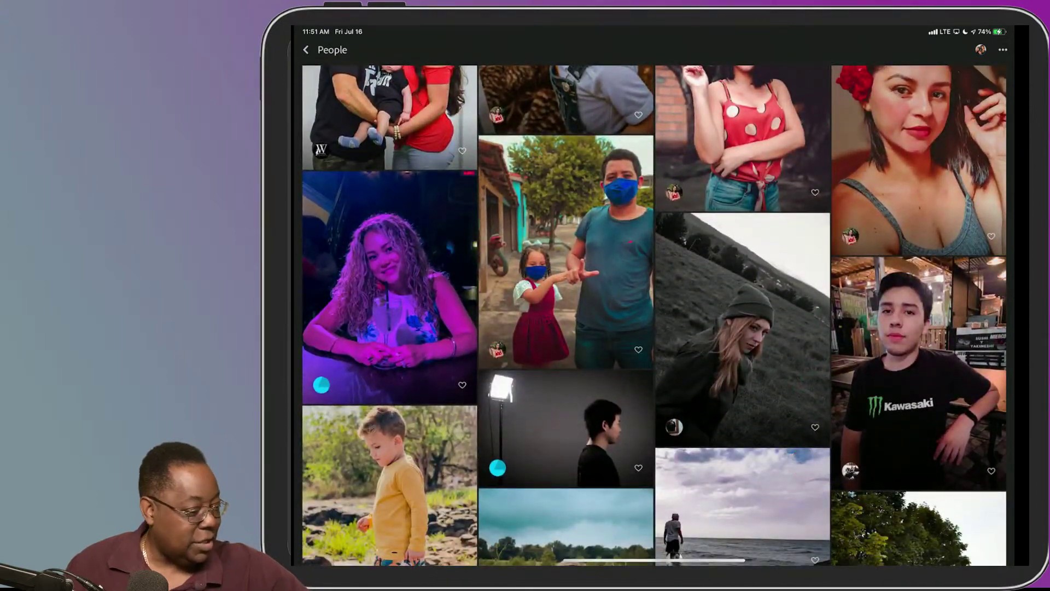
# Open the purple-lit portrait of the curly-haired woman, review its edits step by step and save them as a preset
pyautogui.click(373, 317)
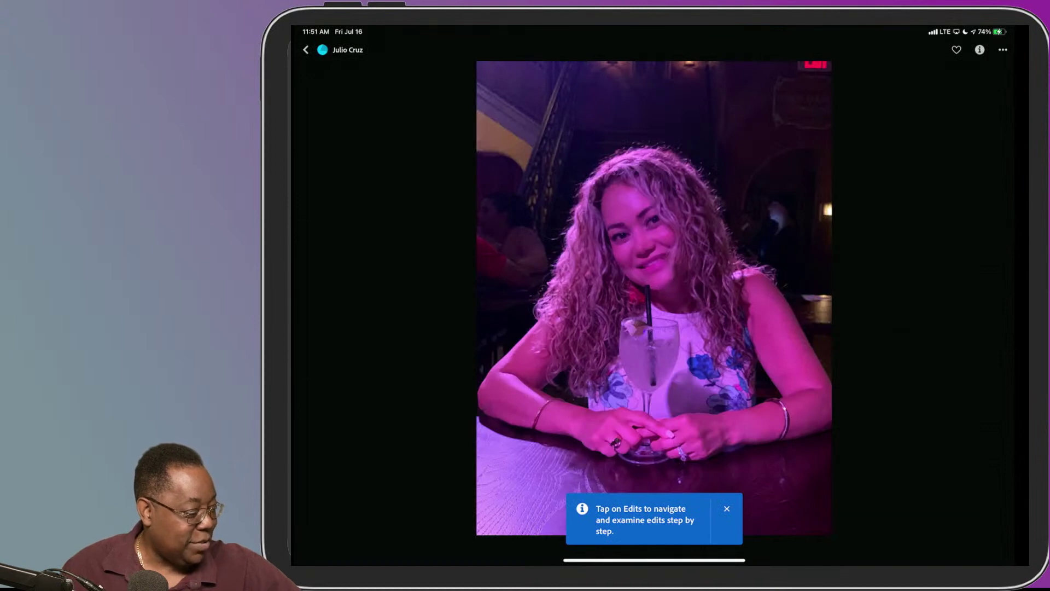
pyautogui.click(726, 509)
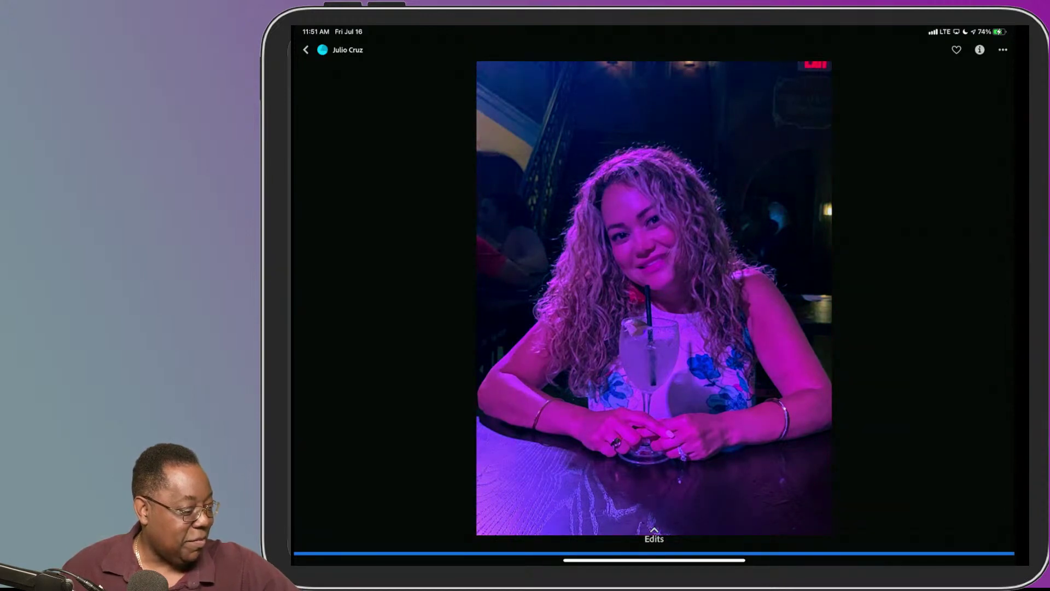
pyautogui.click(660, 532)
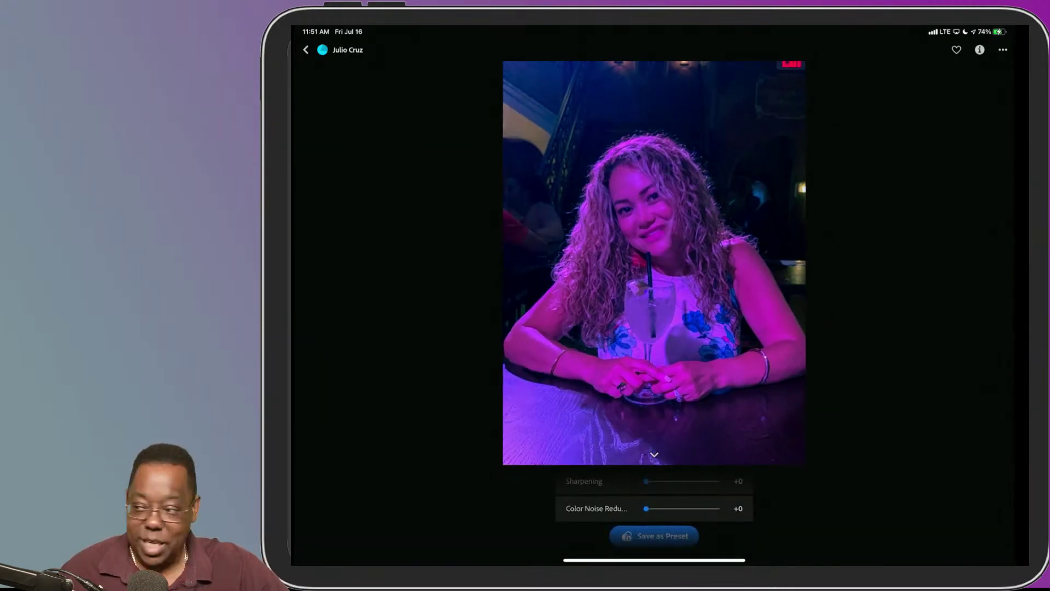
pyautogui.moveTo(697, 495); pyautogui.dragTo(698, 547)
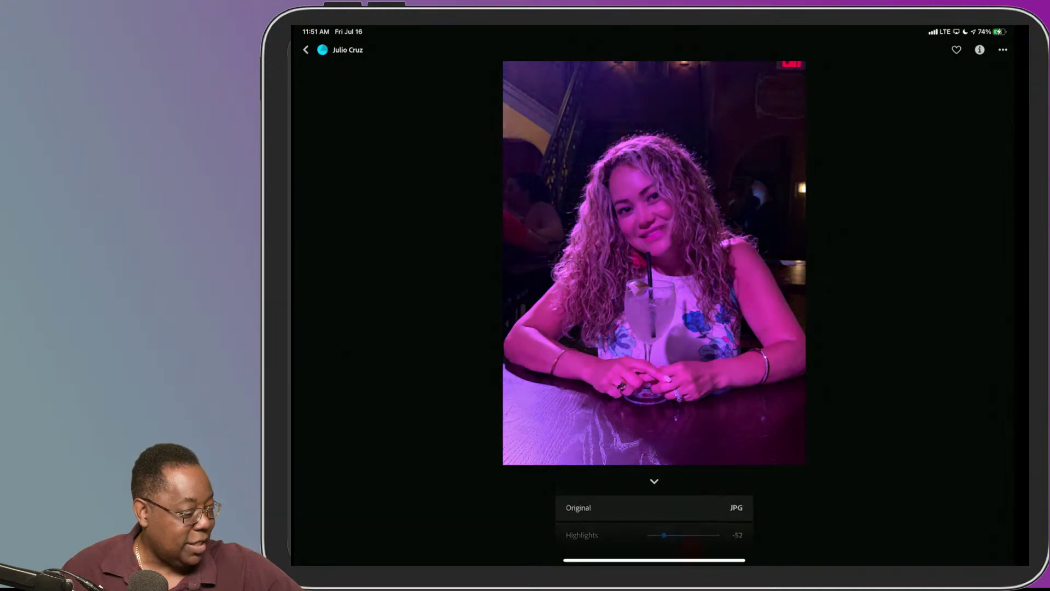
pyautogui.moveTo(694, 495)
pyautogui.mouseDown()
pyautogui.moveTo(691, 541)
pyautogui.moveTo(700, 479)
pyautogui.moveTo(702, 508)
pyautogui.moveTo(705, 488)
pyautogui.mouseUp()
pyautogui.moveTo(697, 525); pyautogui.dragTo(714, 502)
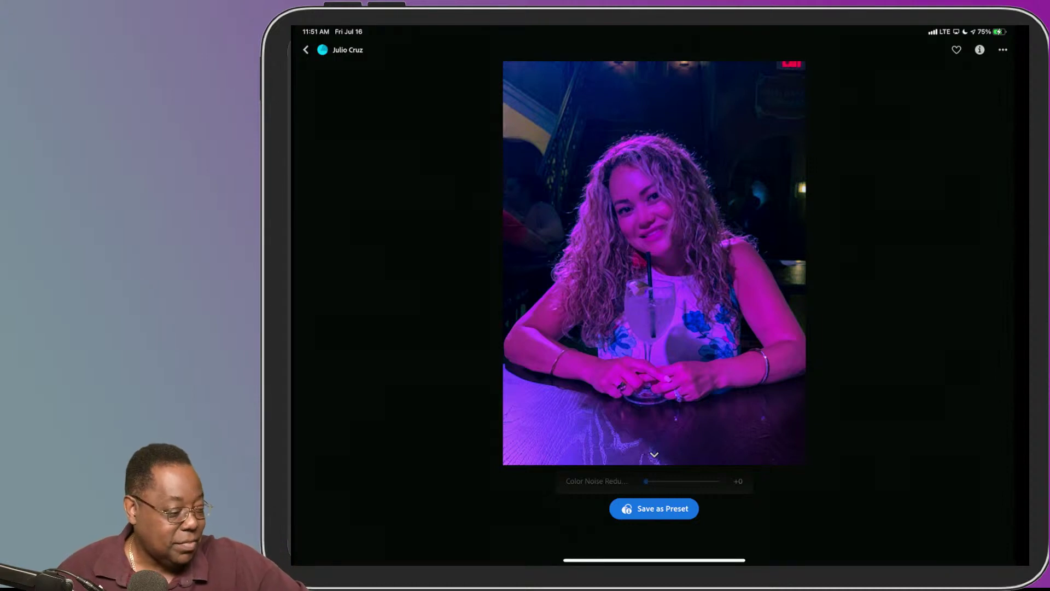
pyautogui.click(651, 508)
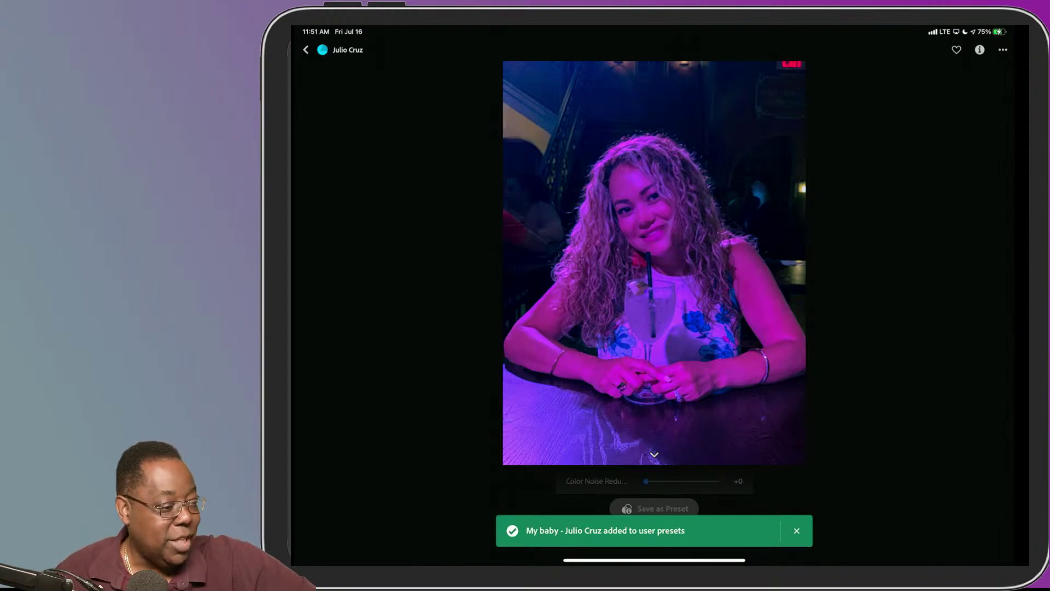
# Return to the community feed's popular categories and browse the photos in the Landscape category
pyautogui.click(306, 50)
pyautogui.scroll(-10, 837, 436)
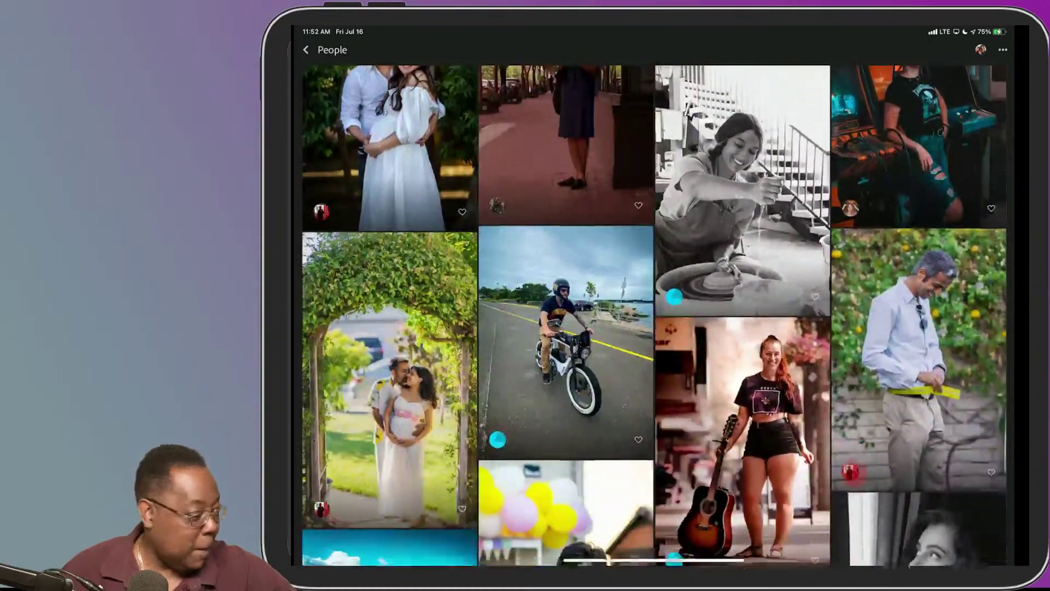
pyautogui.scroll(3, 844, 516)
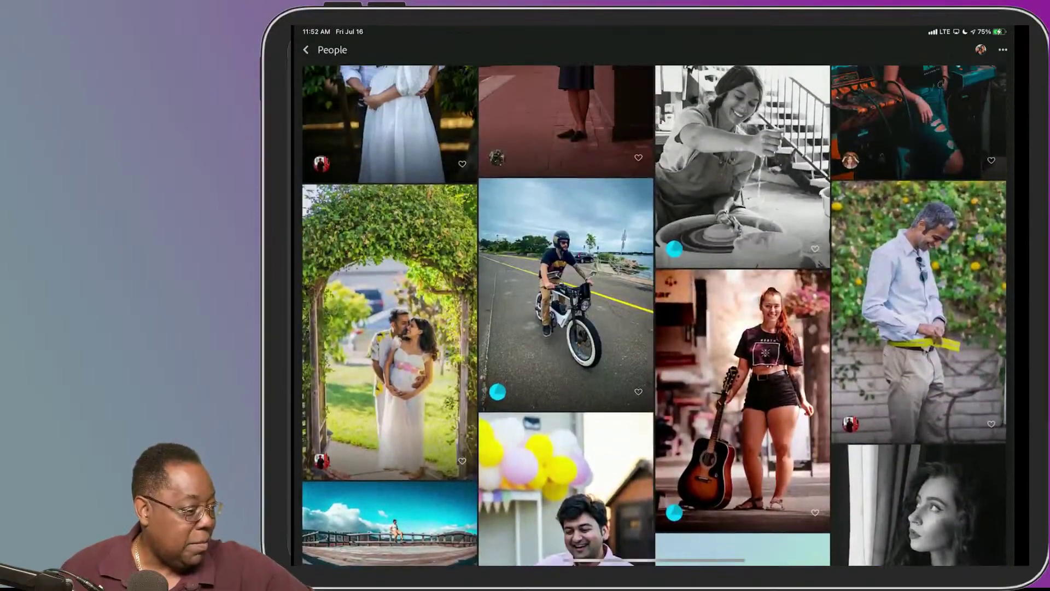
pyautogui.click(306, 49)
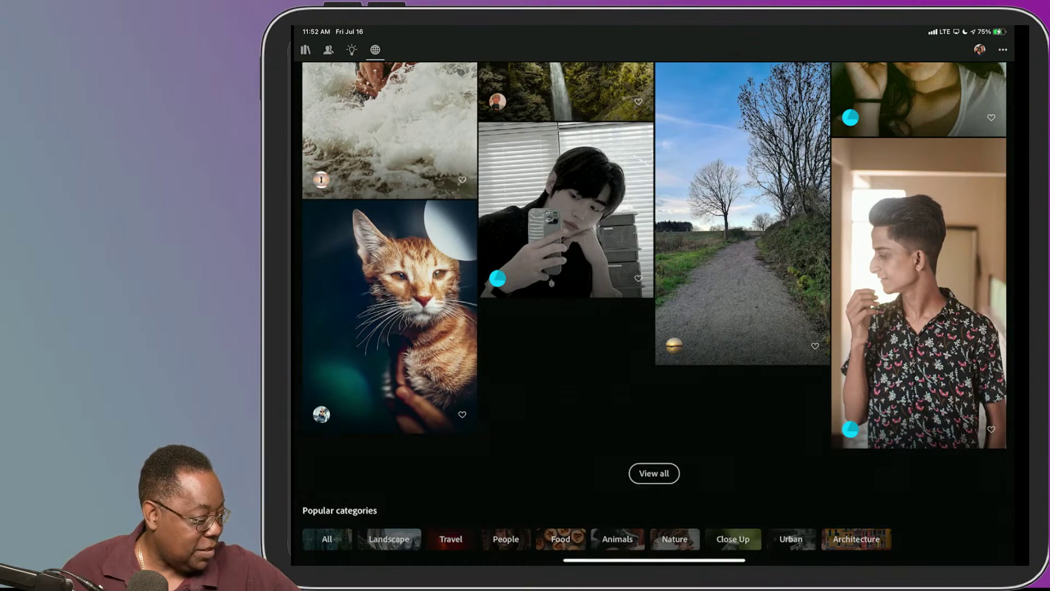
pyautogui.click(389, 538)
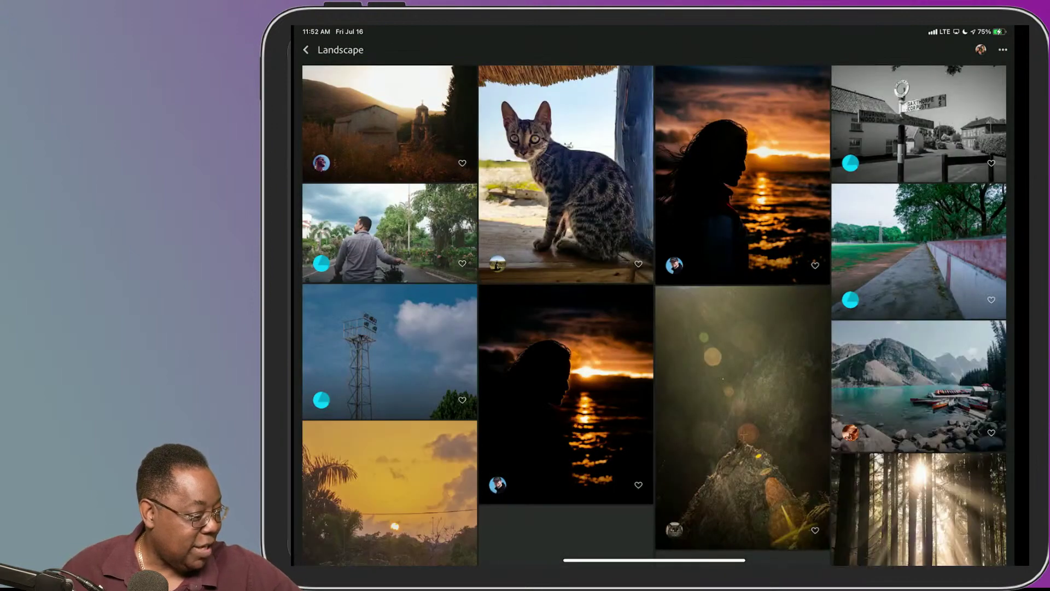
pyautogui.scroll(-10, 901, 491)
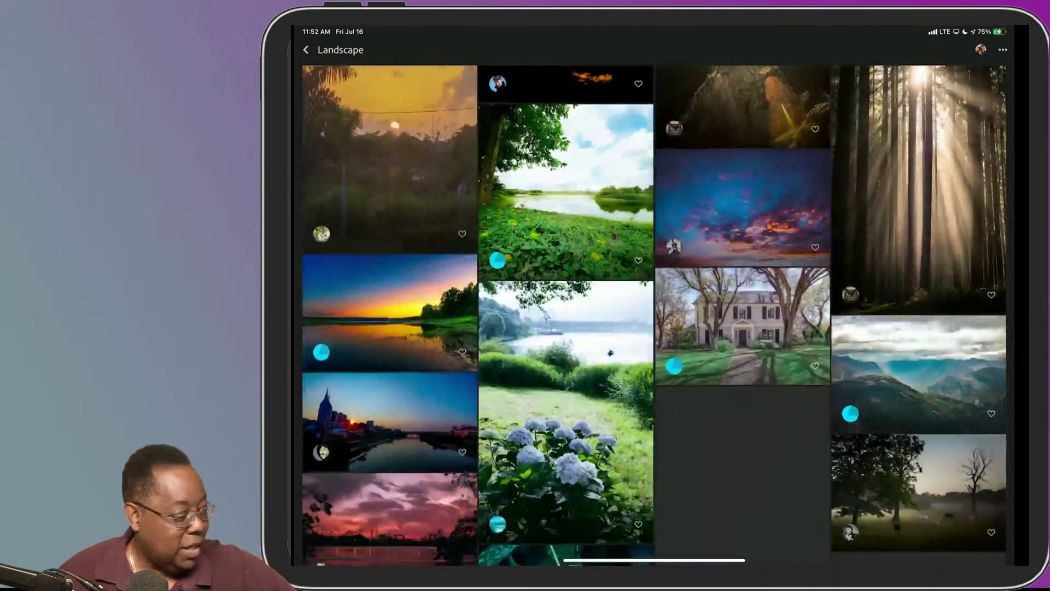
pyautogui.scroll(-4, 899, 468)
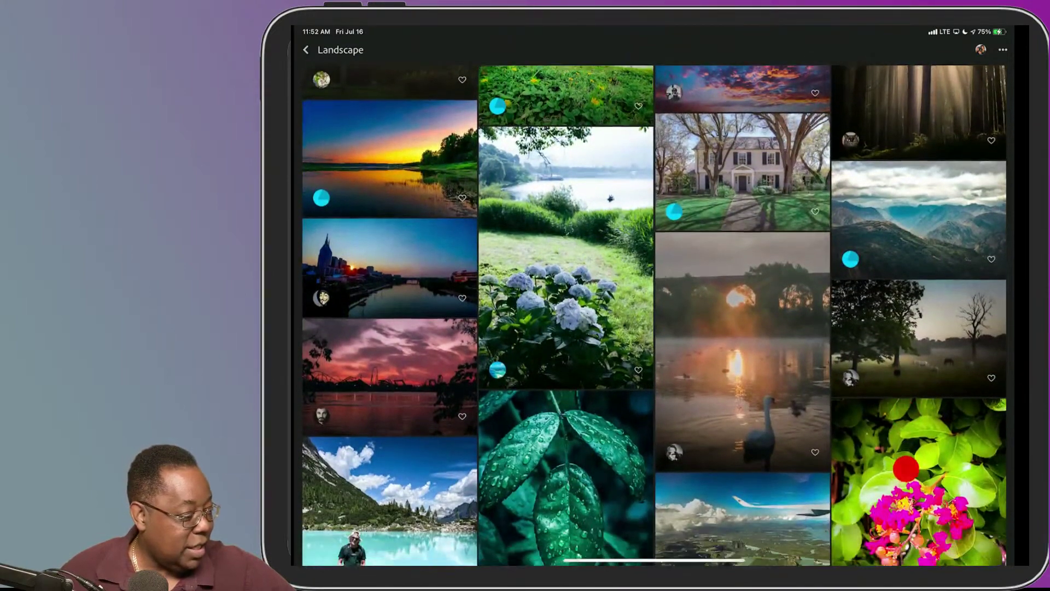
pyautogui.scroll(-2, 924, 463)
pyautogui.scroll(2, 909, 467)
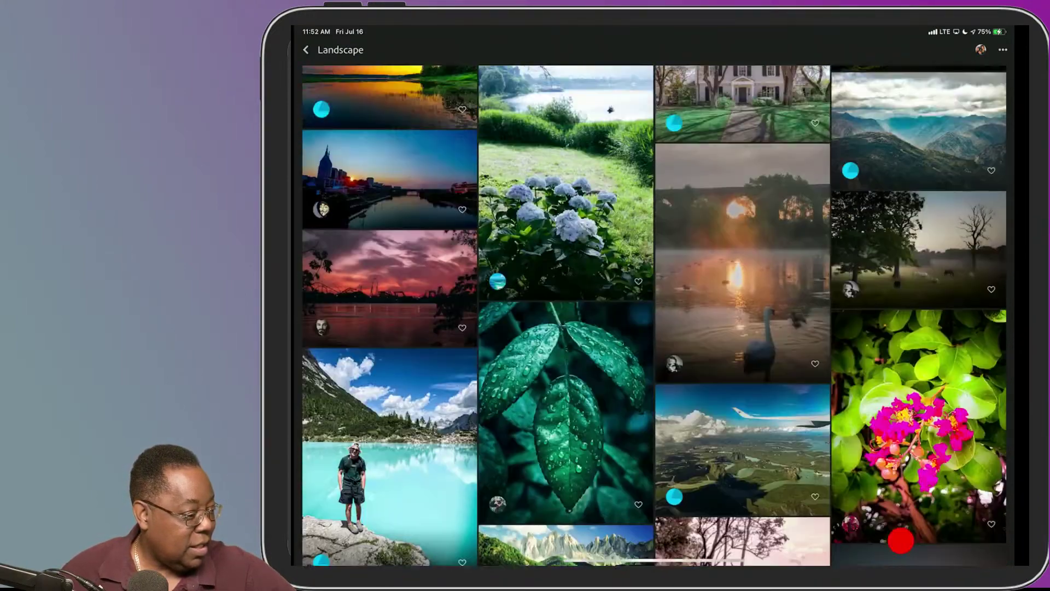
pyautogui.scroll(3, 912, 469)
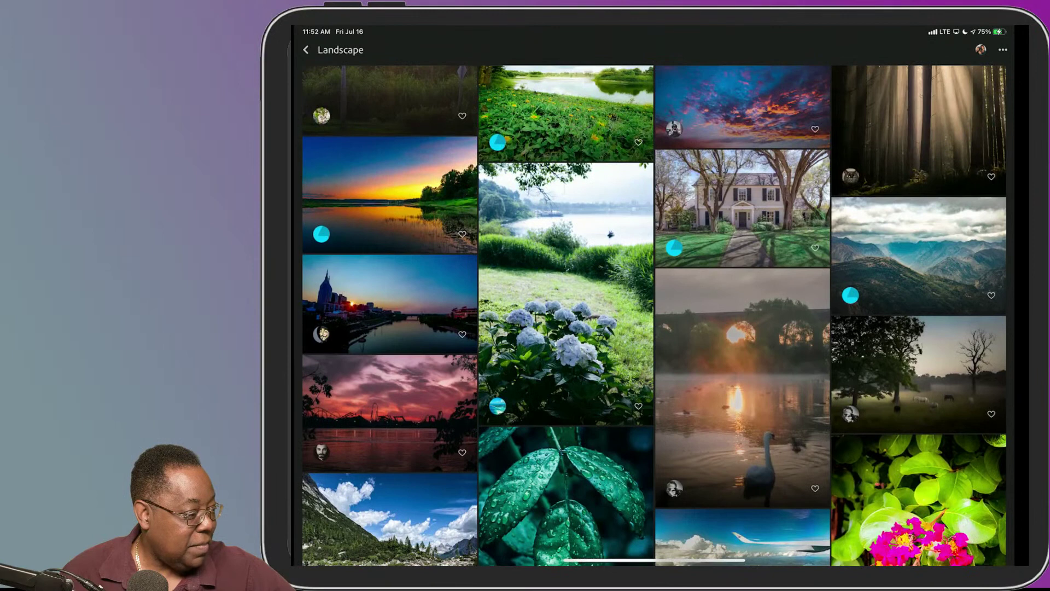
# Save the edits of the lake sunset landscape as a preset and return to the community feed
pyautogui.click(405, 208)
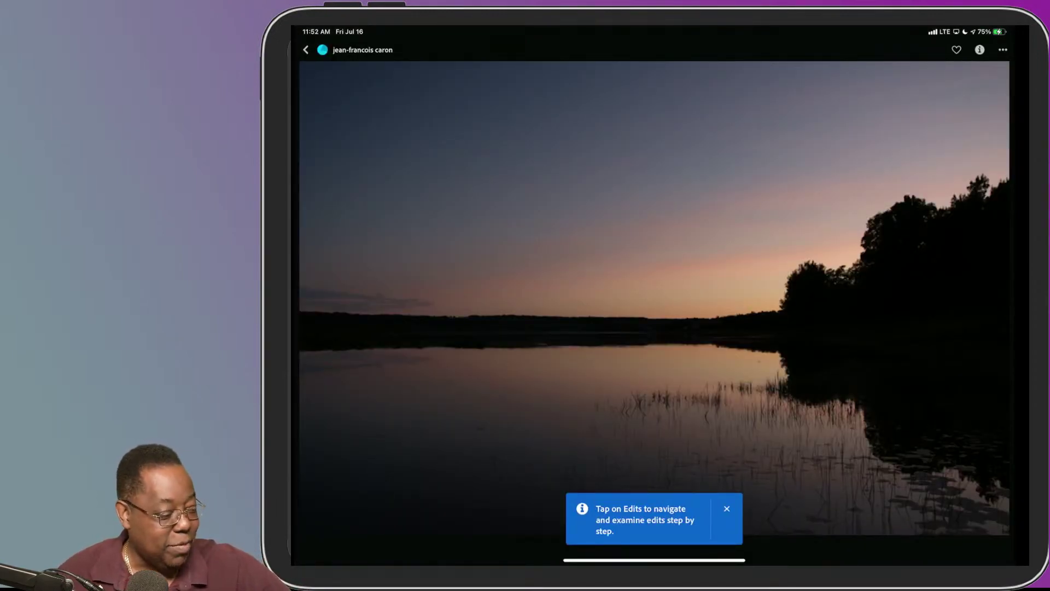
pyautogui.click(727, 508)
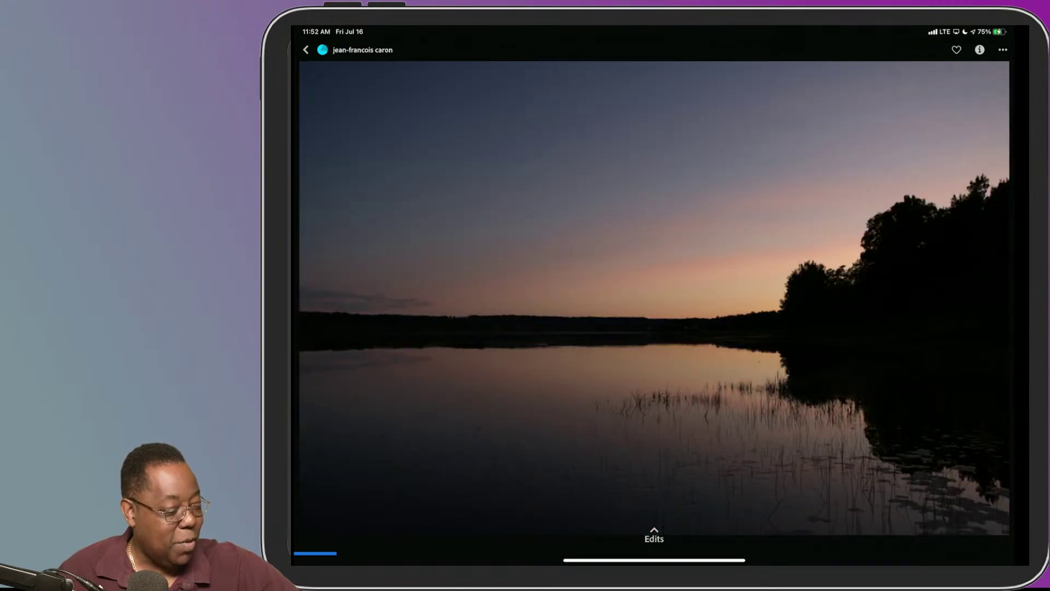
pyautogui.click(654, 535)
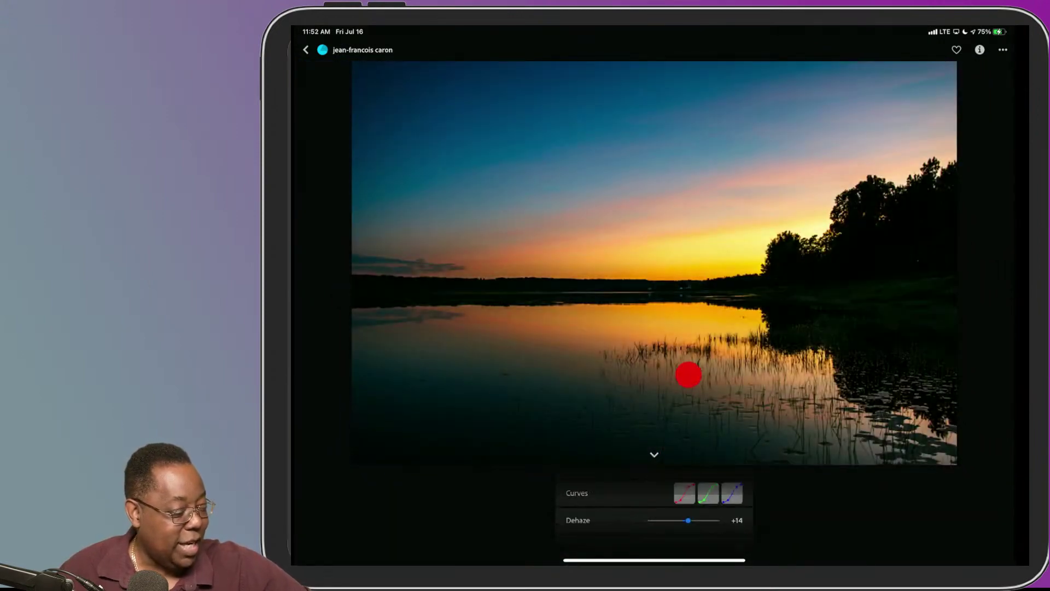
pyautogui.click(663, 507)
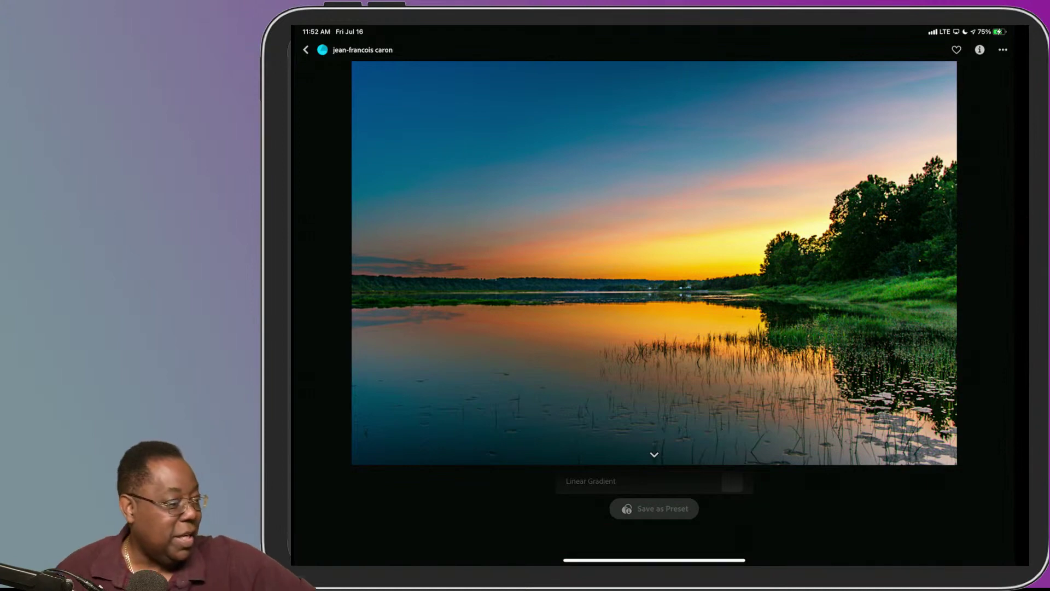
pyautogui.click(307, 49)
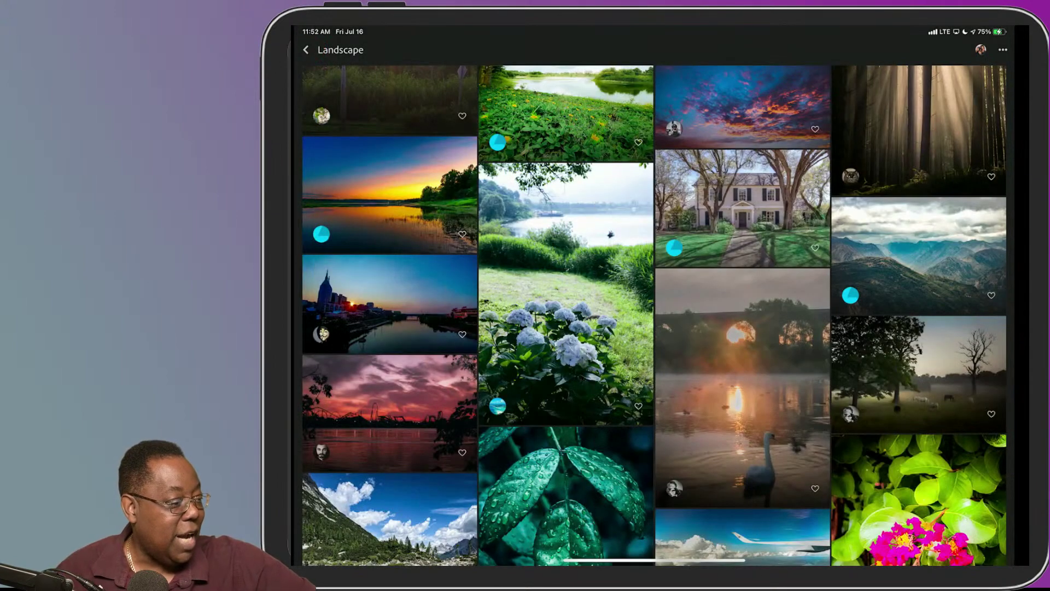
pyautogui.click(306, 50)
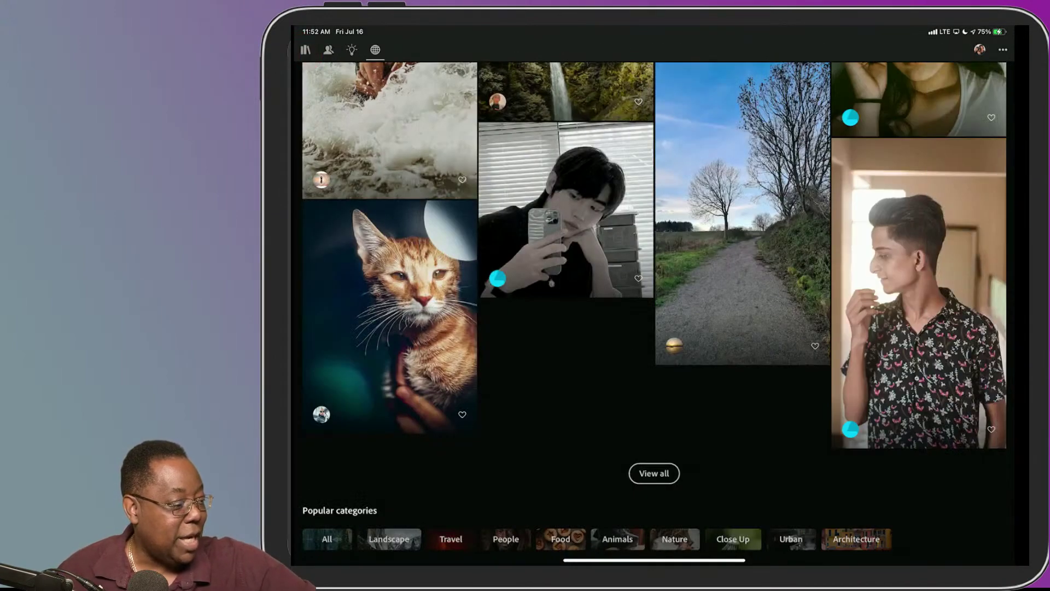
# Try to switch from the community feed back to the photo library
pyautogui.click(307, 51)
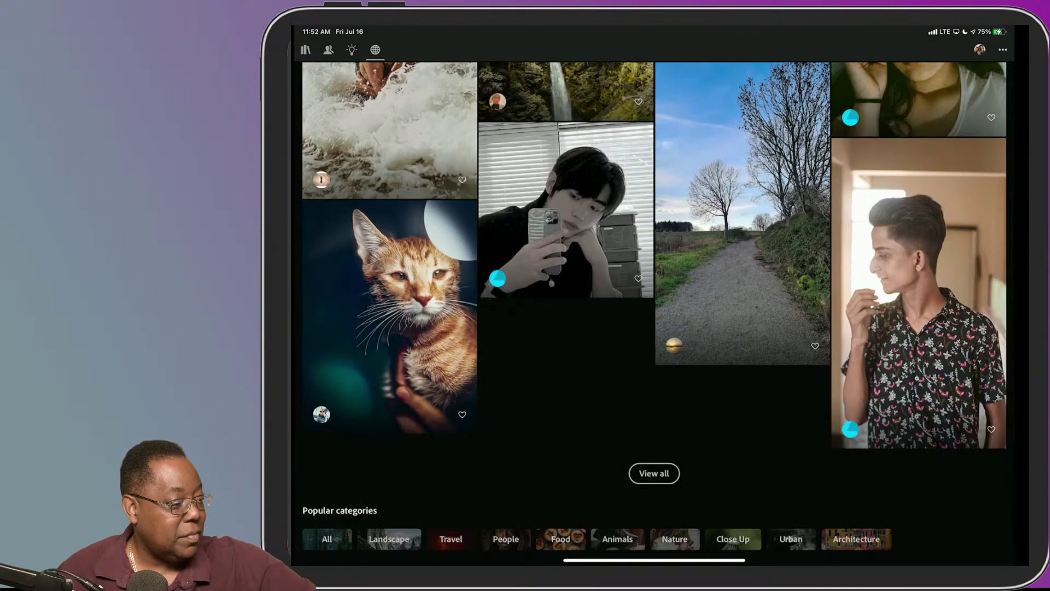
pyautogui.click(307, 50)
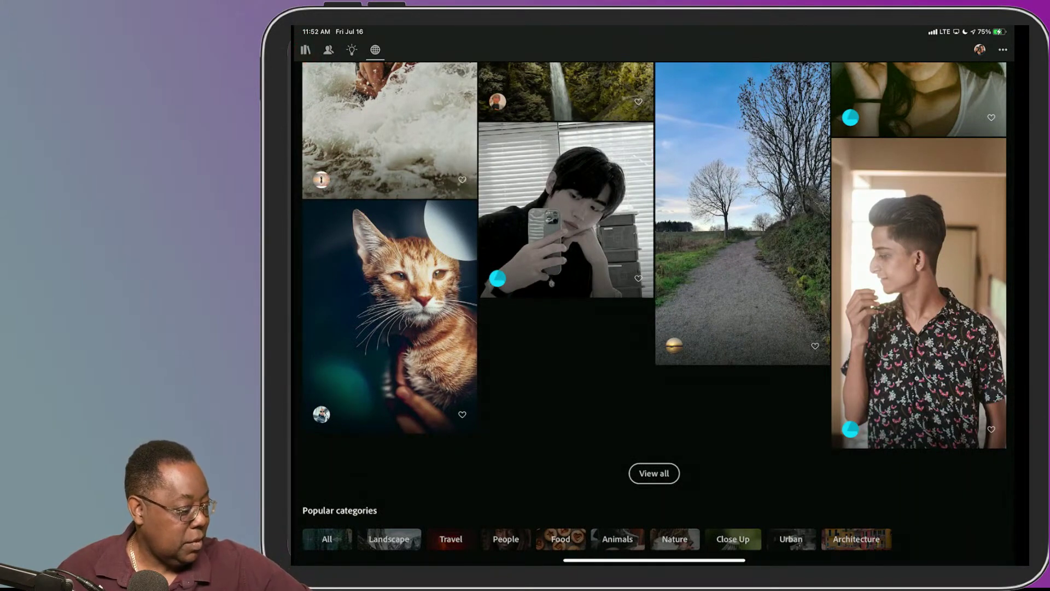
pyautogui.click(308, 46)
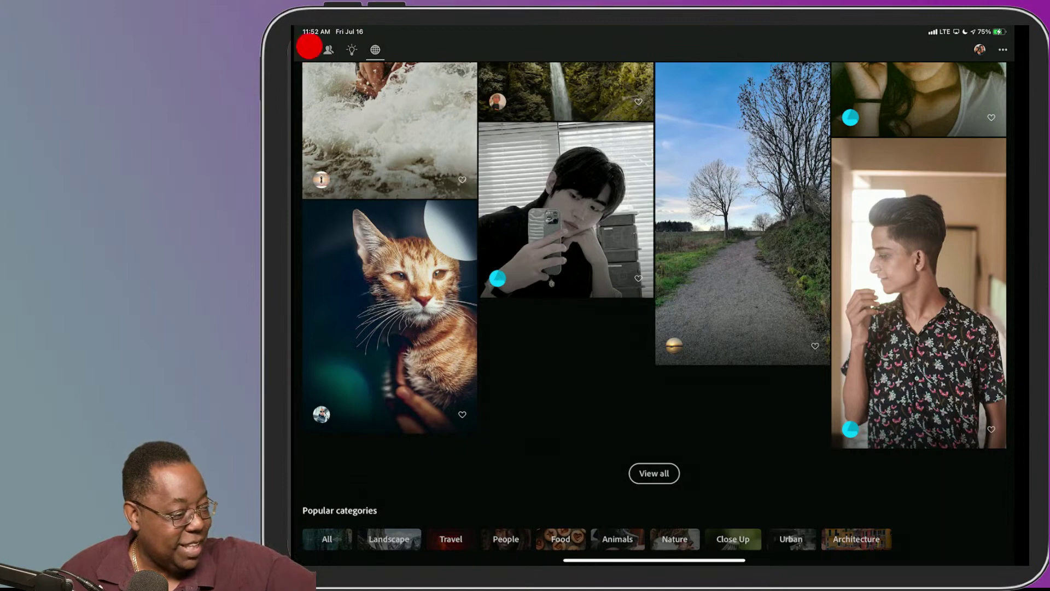
pyautogui.click(306, 41)
pyautogui.click(343, 43)
pyautogui.scroll(15, 542, 201)
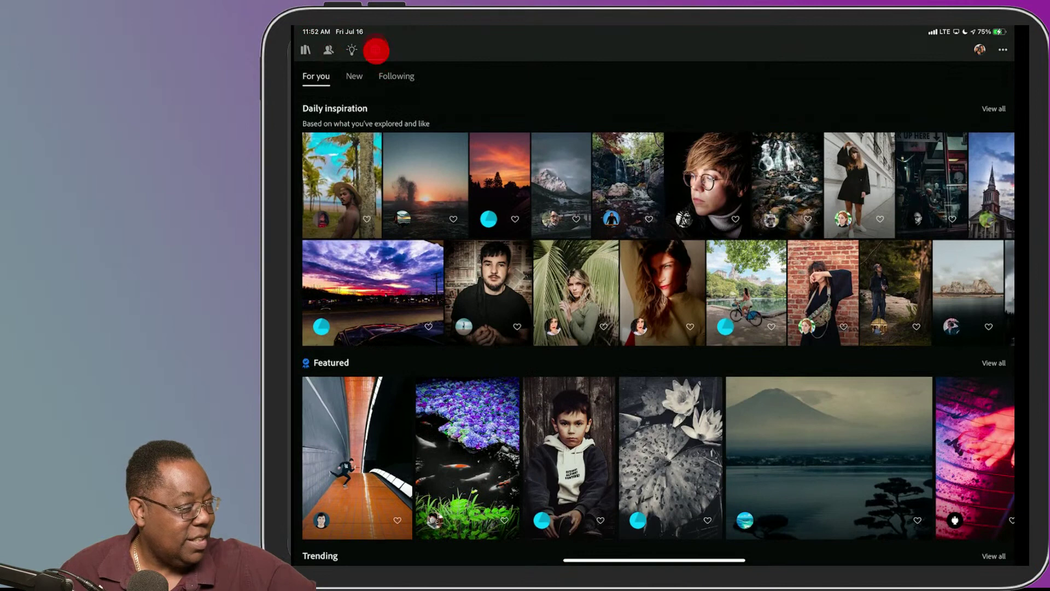
pyautogui.click(375, 51)
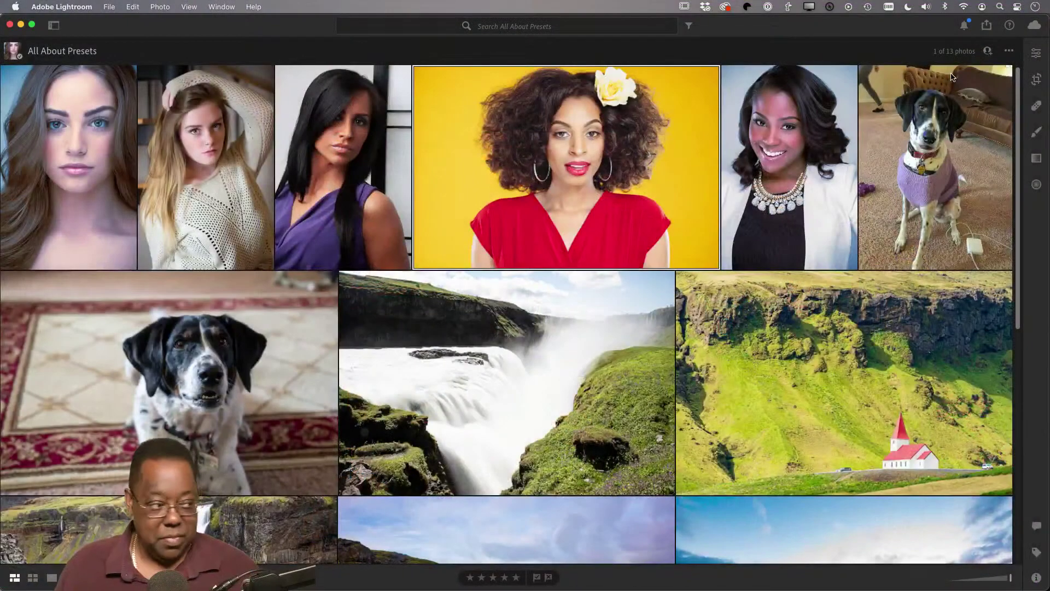
pyautogui.scroll(-5, 977, 67)
pyautogui.scroll(5, 887, 242)
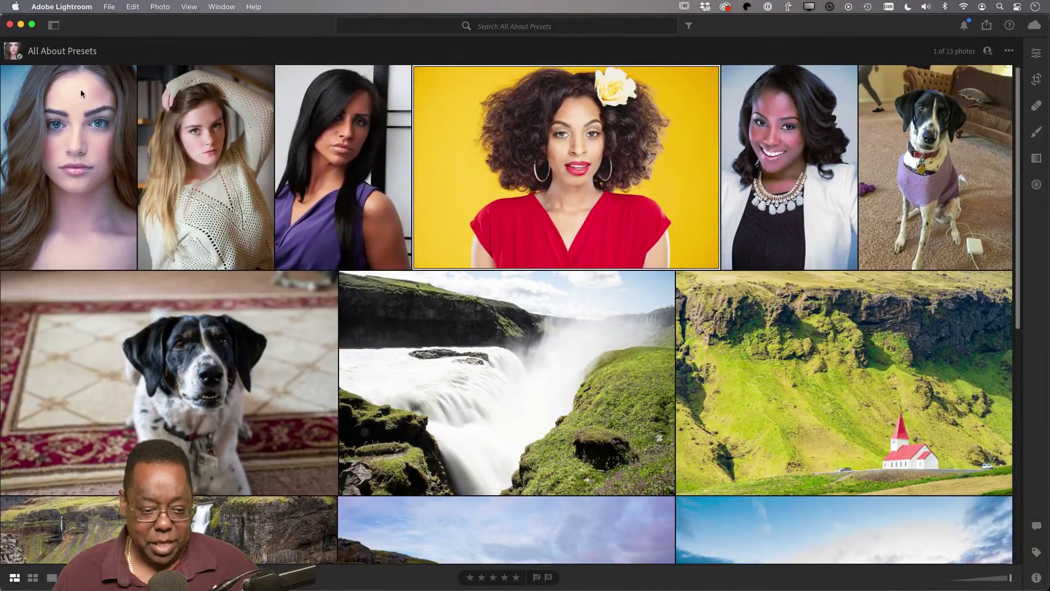
# Look at the Learn and Discover sections, then return to the All About Presets album
pyautogui.click(53, 24)
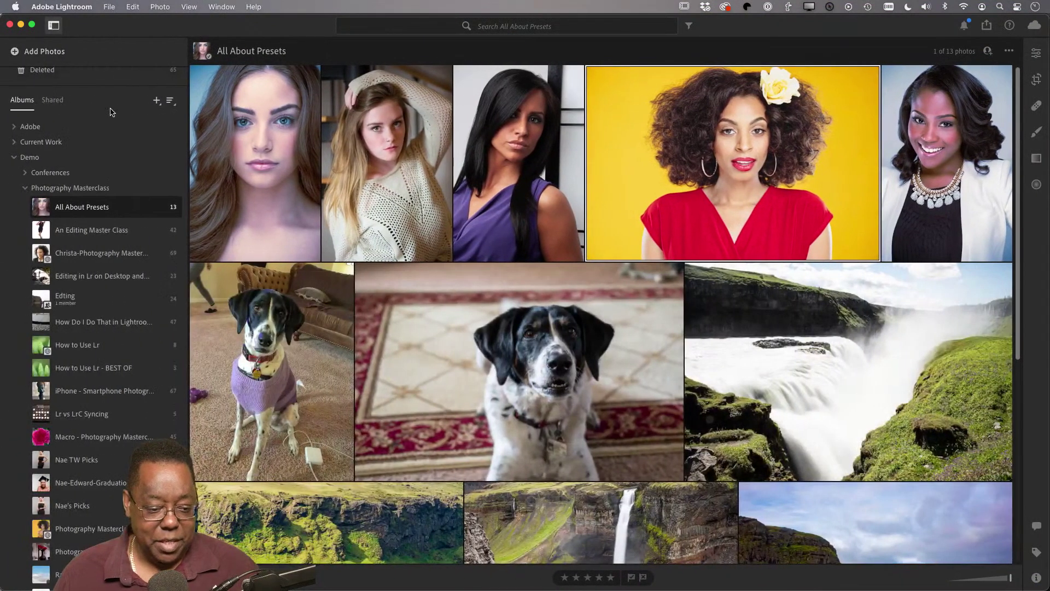
pyautogui.scroll(5, 115, 126)
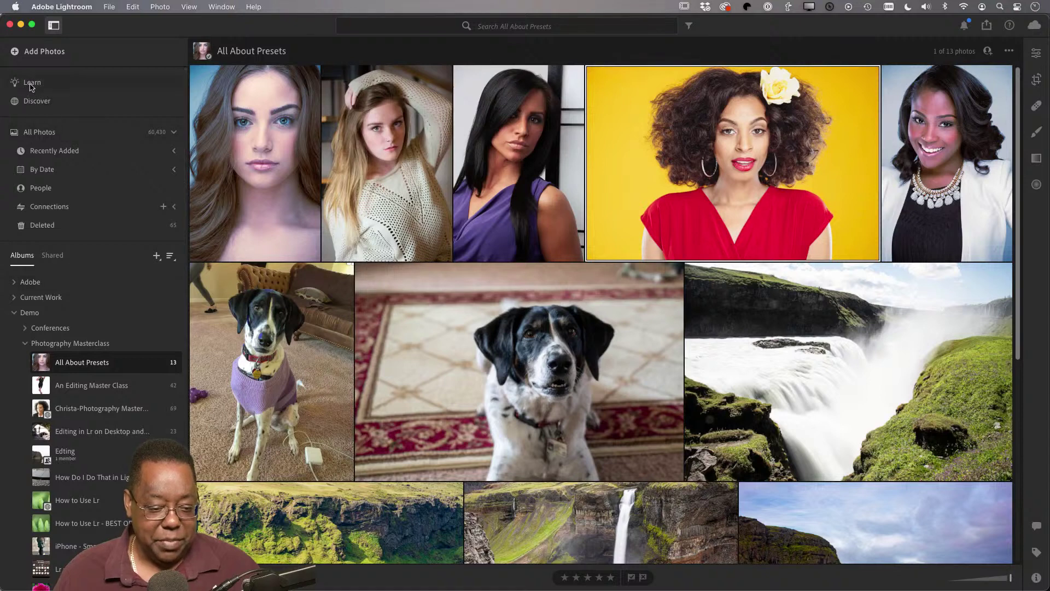
pyautogui.click(31, 84)
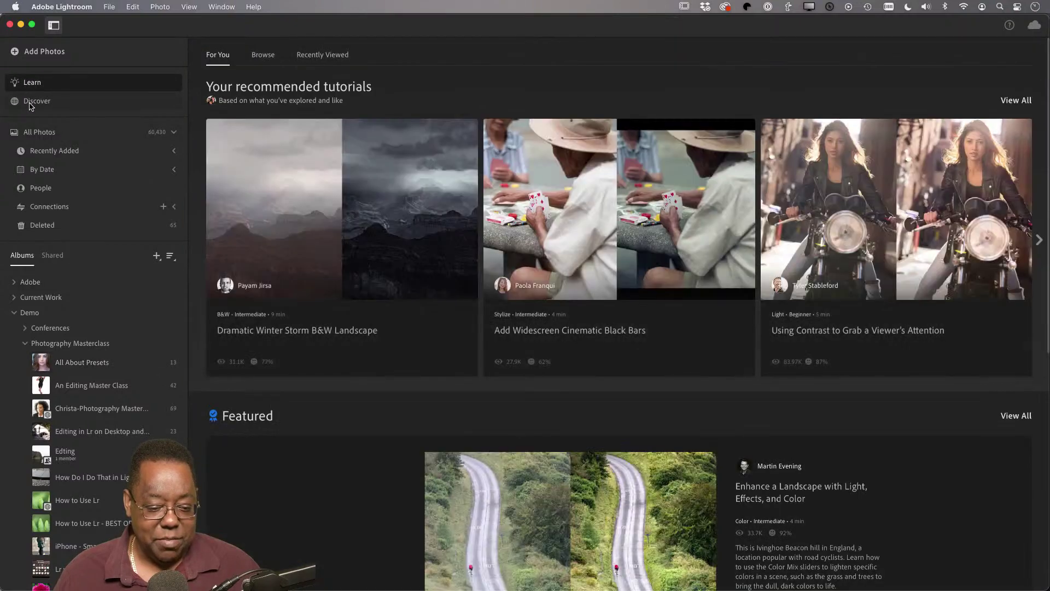
pyautogui.click(32, 103)
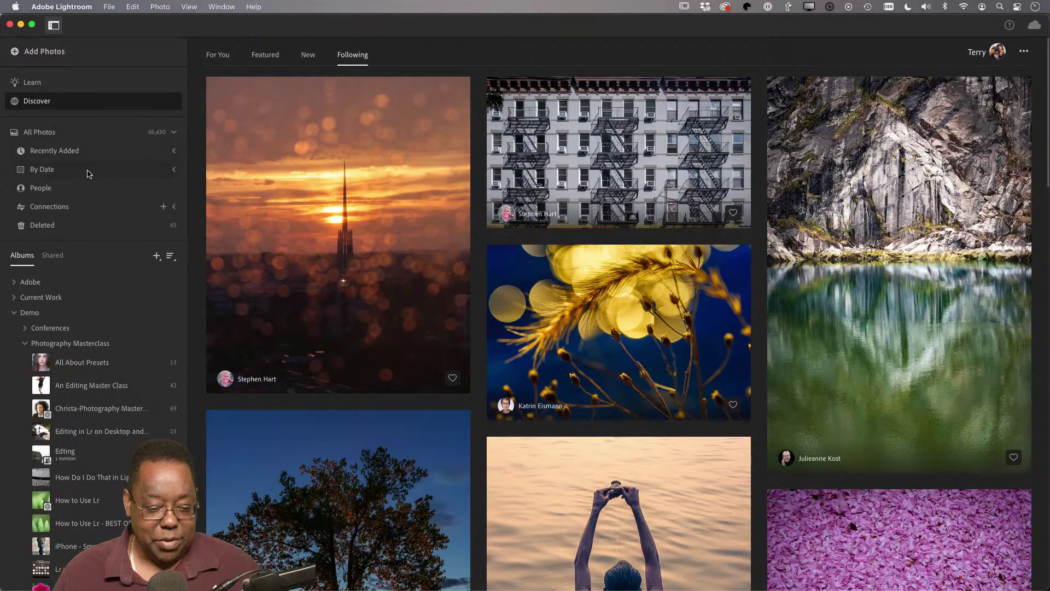
pyautogui.click(110, 358)
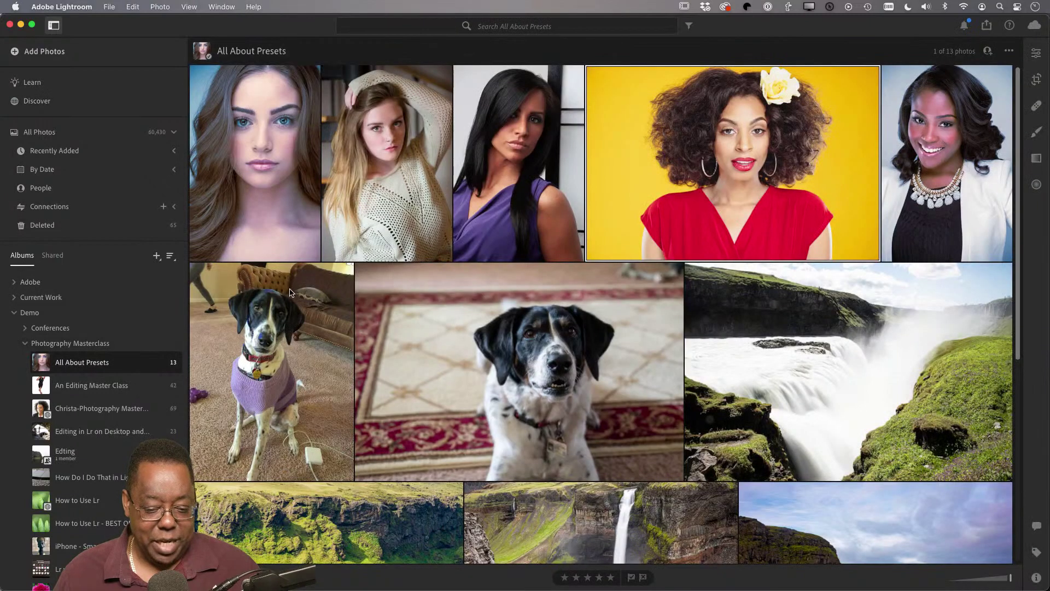
# Open the portrait of the blonde woman in the knitted sweater for editing and preview the saved presets Graceful Swans and My baby
pyautogui.click(352, 238)
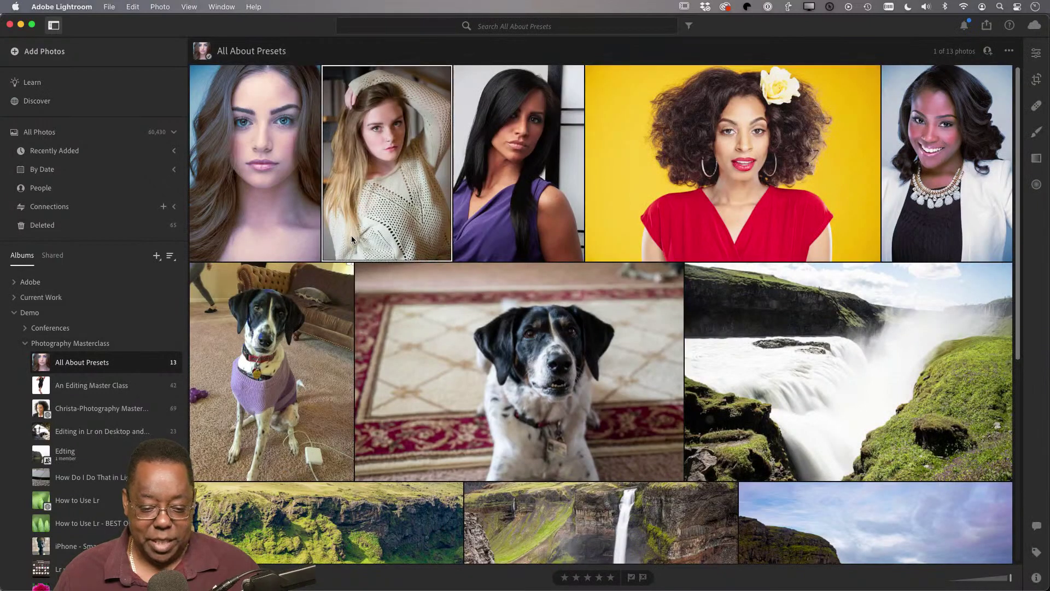
pyautogui.click(1036, 53)
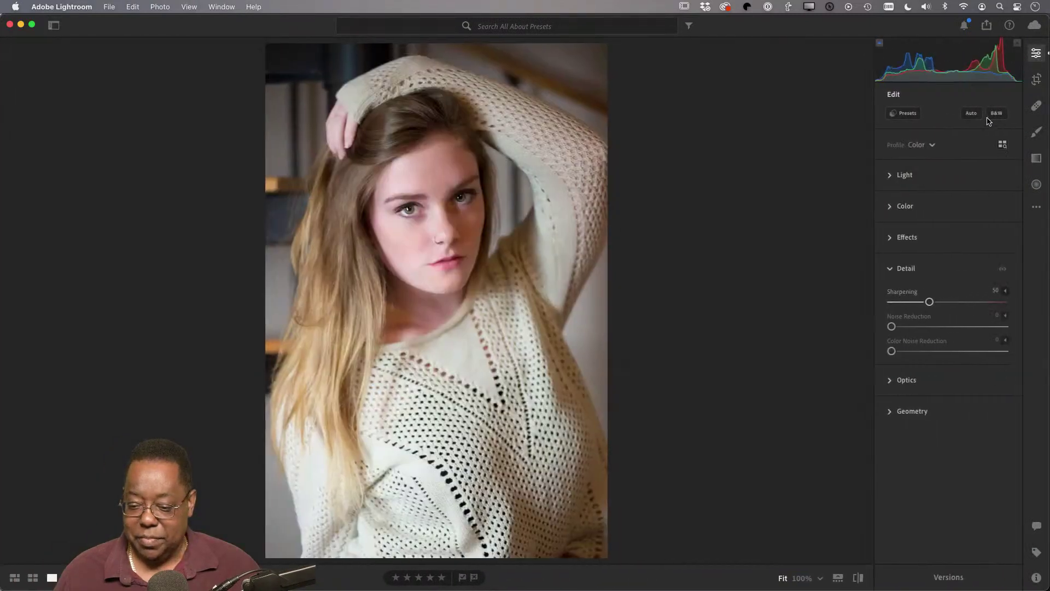
pyautogui.click(908, 114)
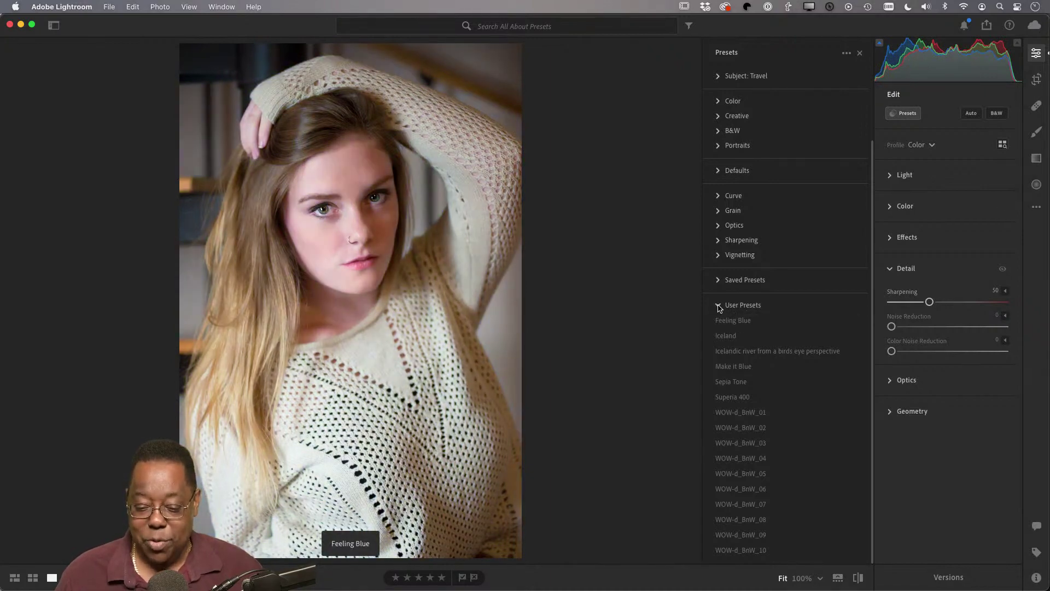
pyautogui.click(719, 306)
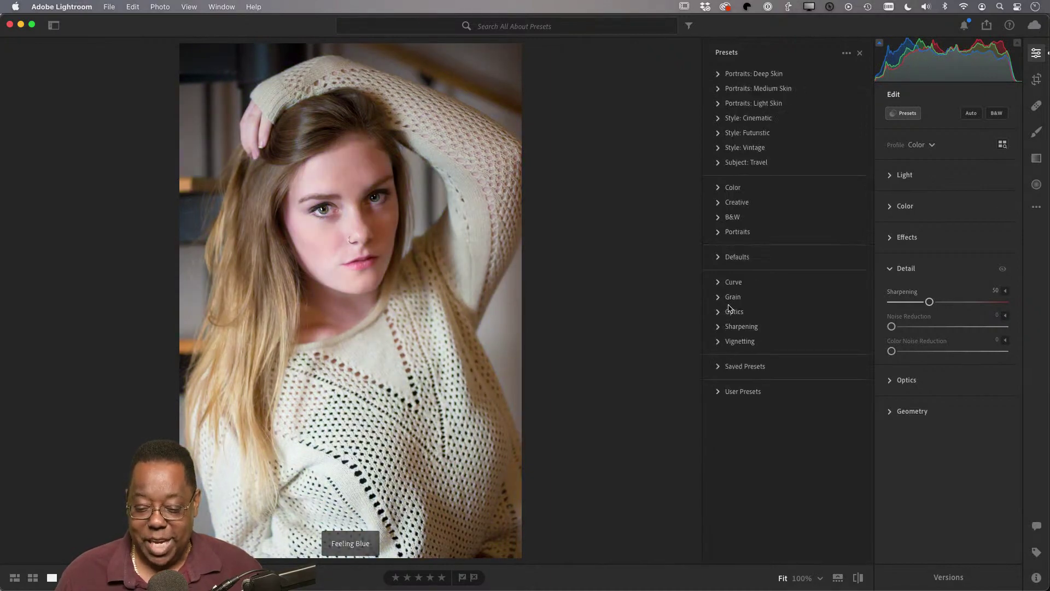
pyautogui.click(718, 369)
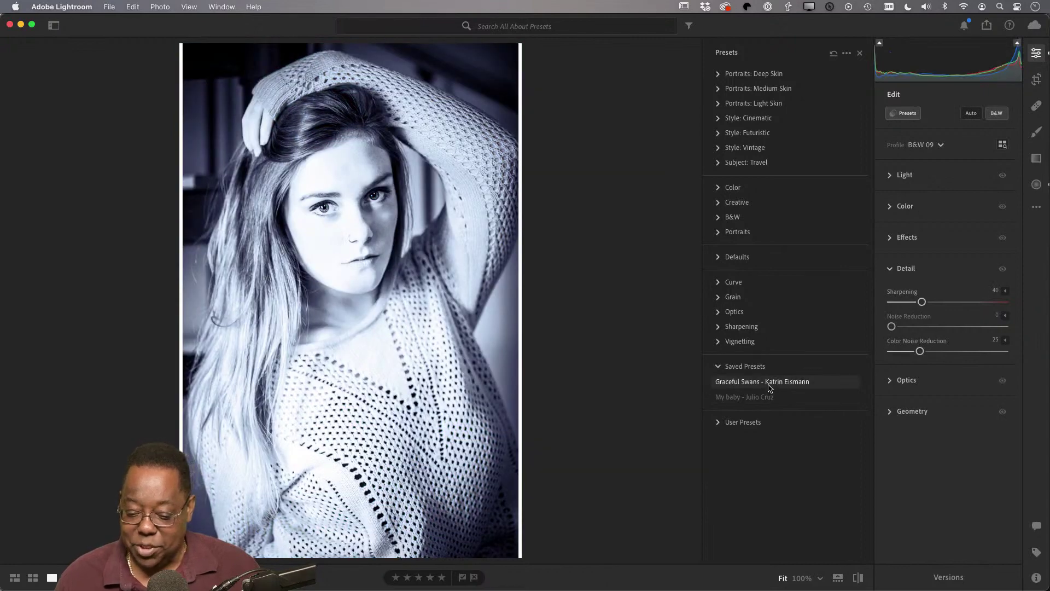
pyautogui.click(762, 398)
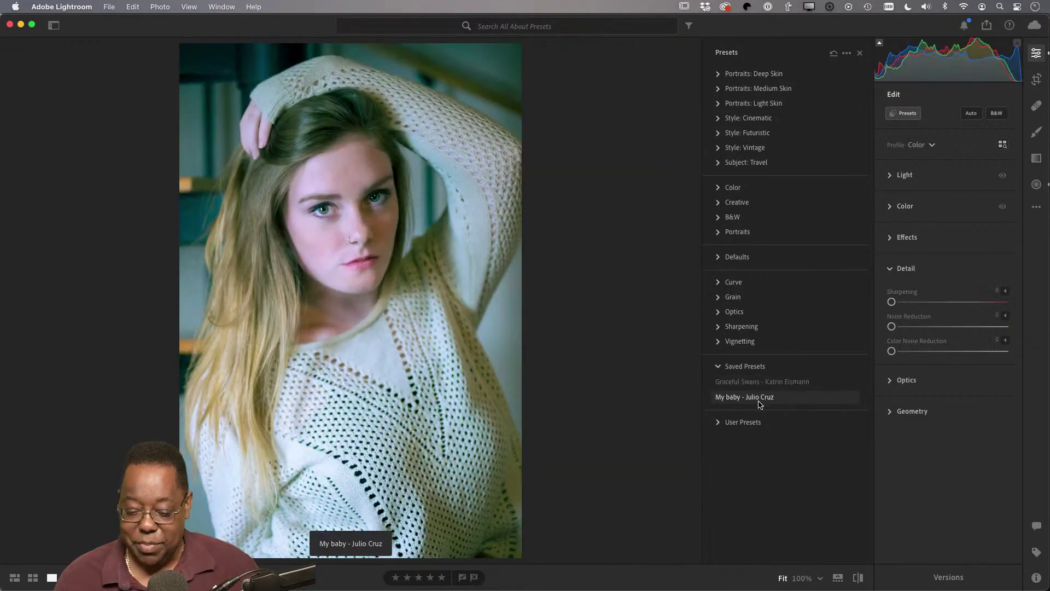
pyautogui.click(761, 403)
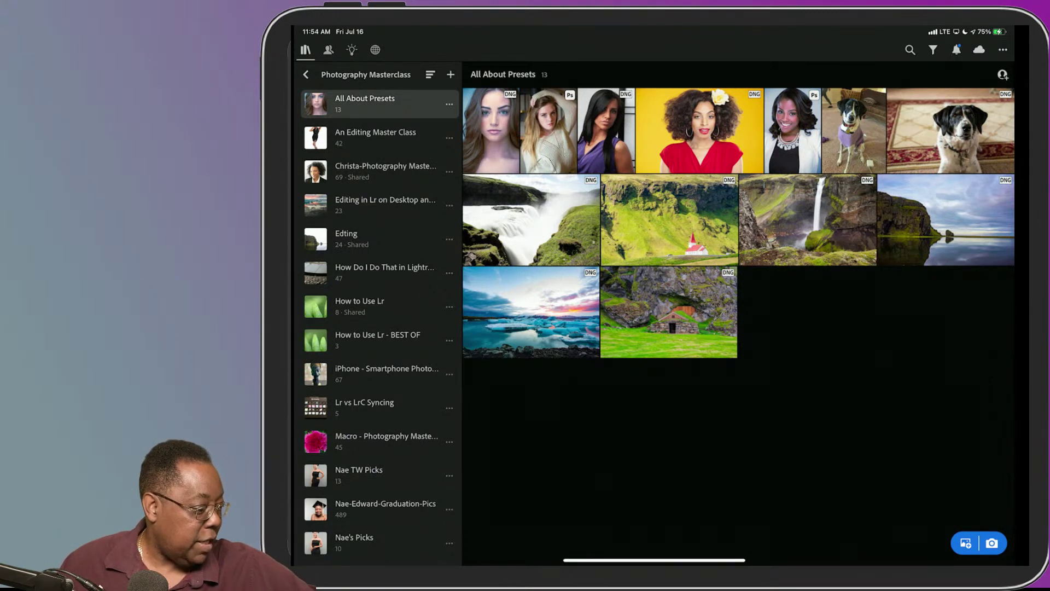
# In Lightroom on the iPad, open the portrait of the blonde woman in the knitted sweater and display the saved presets
pyautogui.click(548, 132)
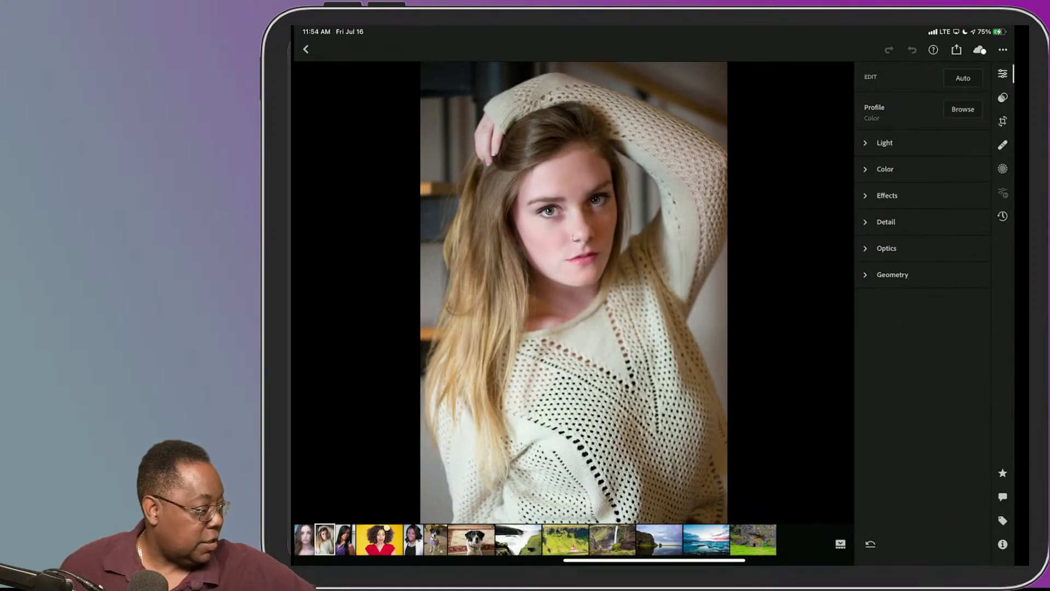
pyautogui.click(1003, 98)
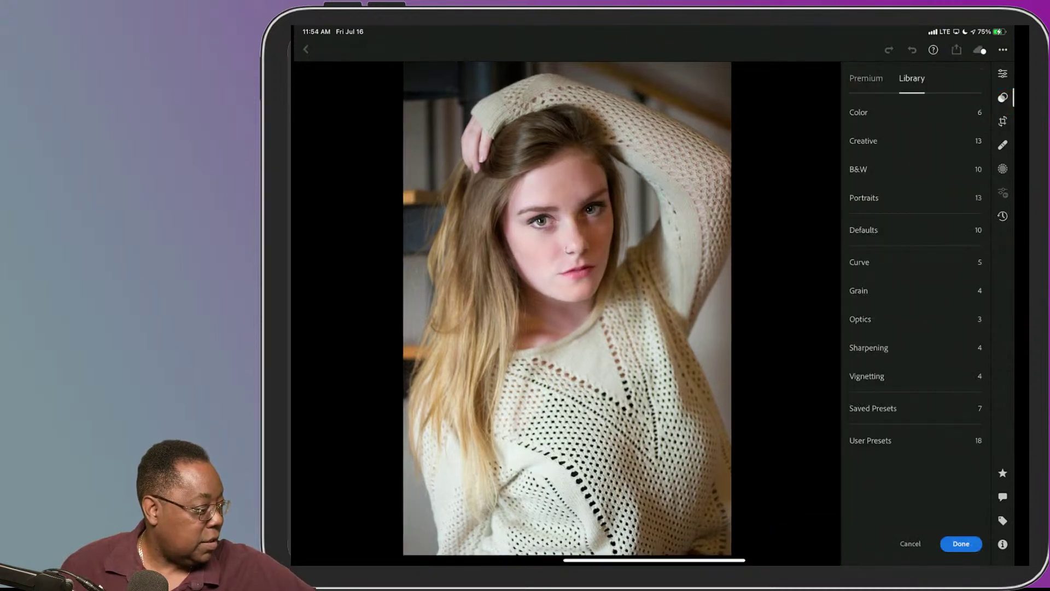
pyautogui.click(904, 405)
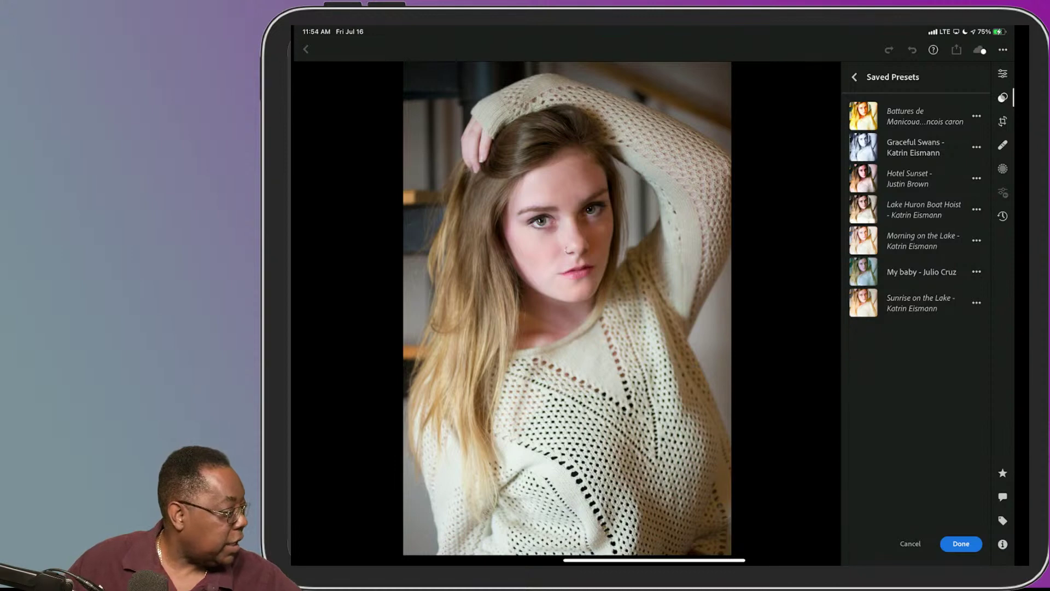
# Try the saved presets one after another on the portrait, down to Sunrise on the Lake and back up to Graceful Swans
pyautogui.click(921, 114)
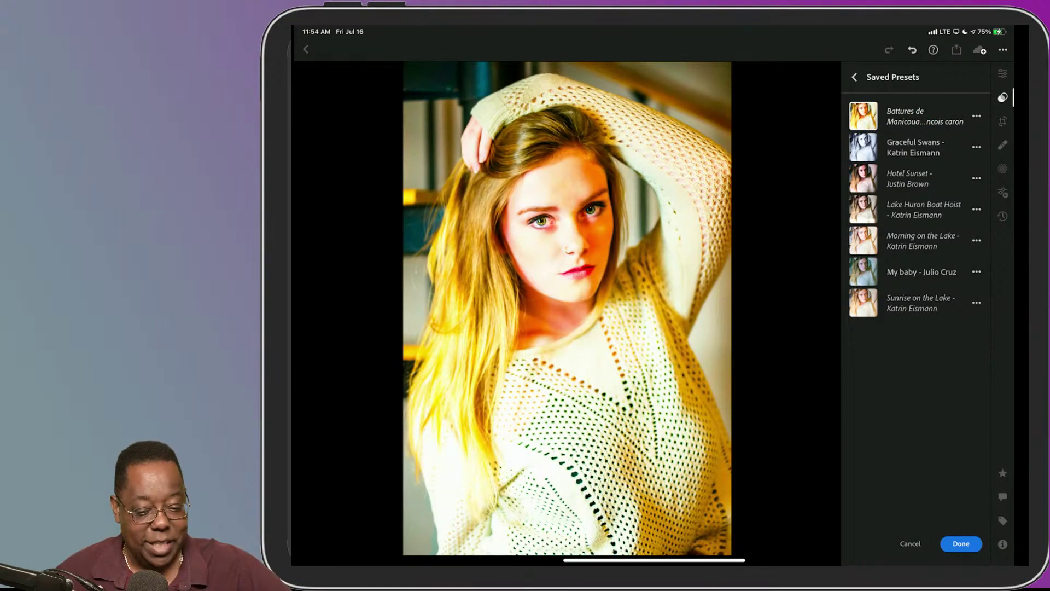
pyautogui.click(905, 148)
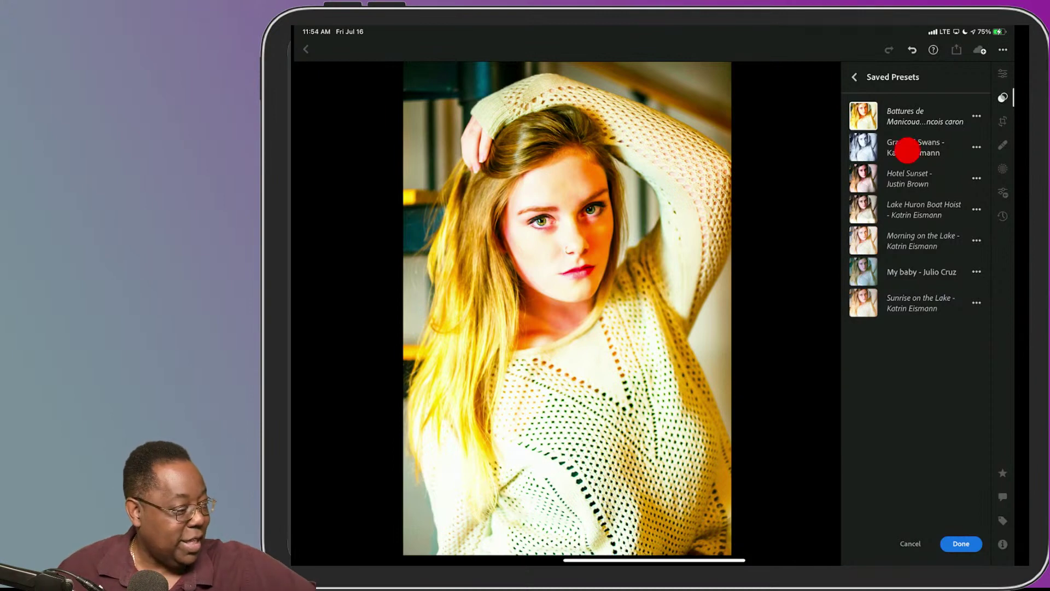
pyautogui.click(908, 179)
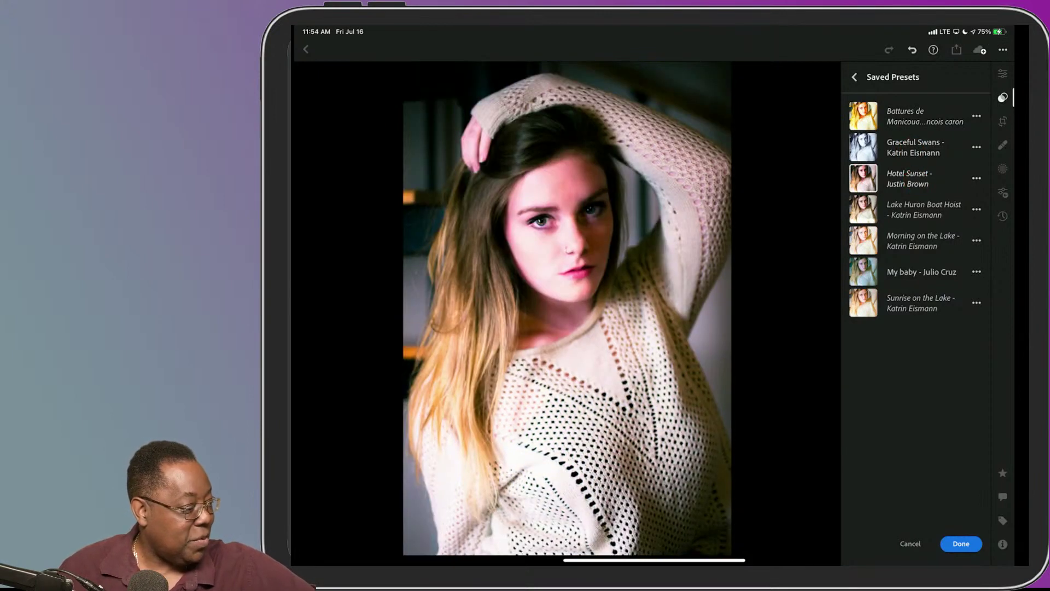
pyautogui.click(922, 212)
pyautogui.click(912, 242)
pyautogui.click(916, 271)
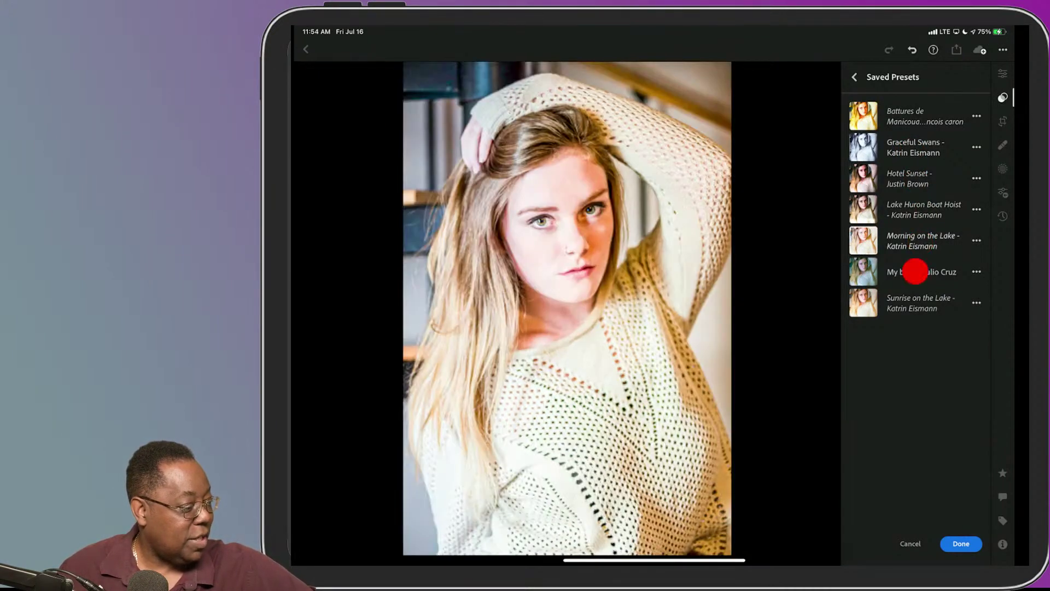
pyautogui.click(912, 304)
pyautogui.click(906, 267)
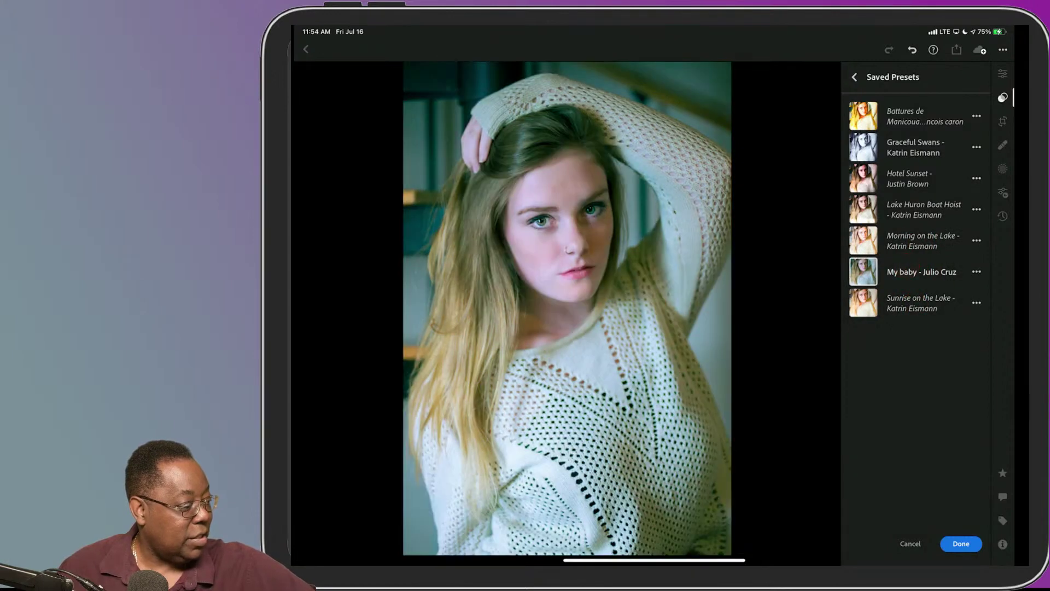
pyautogui.click(910, 242)
pyautogui.click(918, 212)
pyautogui.click(911, 183)
pyautogui.click(907, 155)
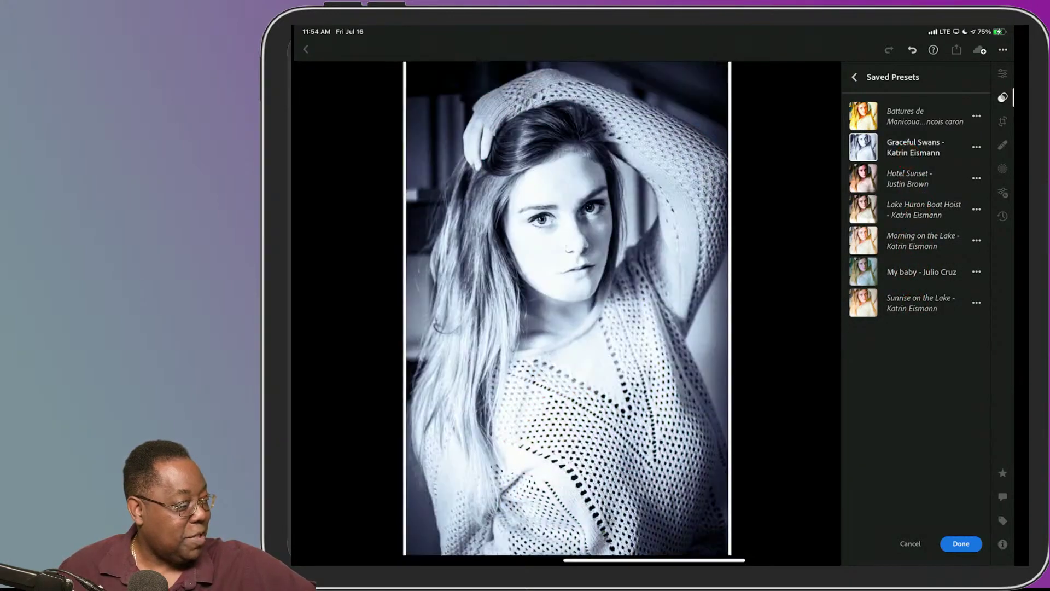
# Apply the Battures de Manicoua… saved preset to the portrait and return to the album's photos
pyautogui.click(905, 120)
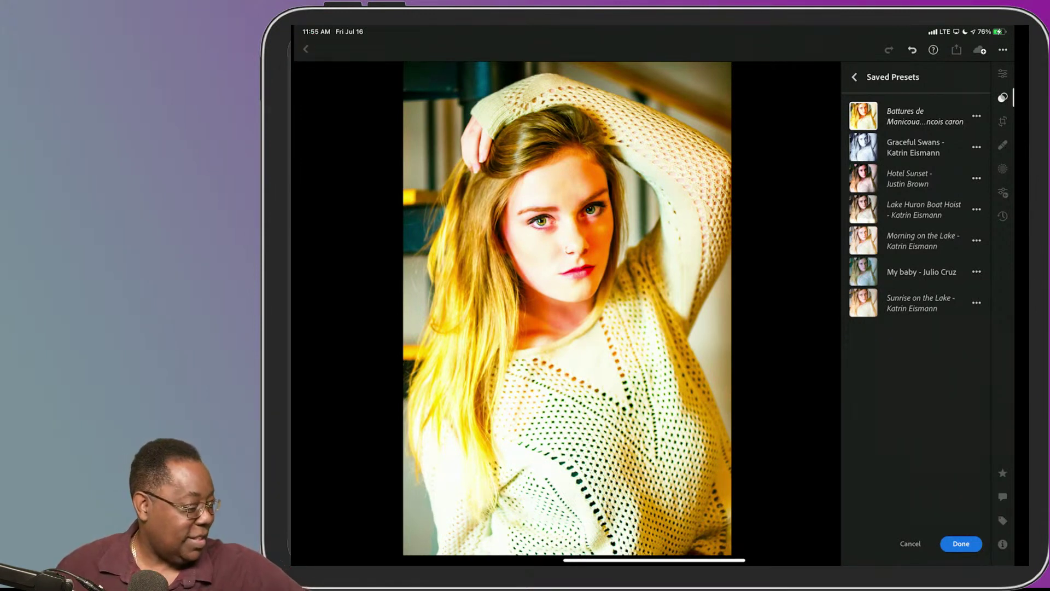
pyautogui.click(960, 543)
pyautogui.click(306, 49)
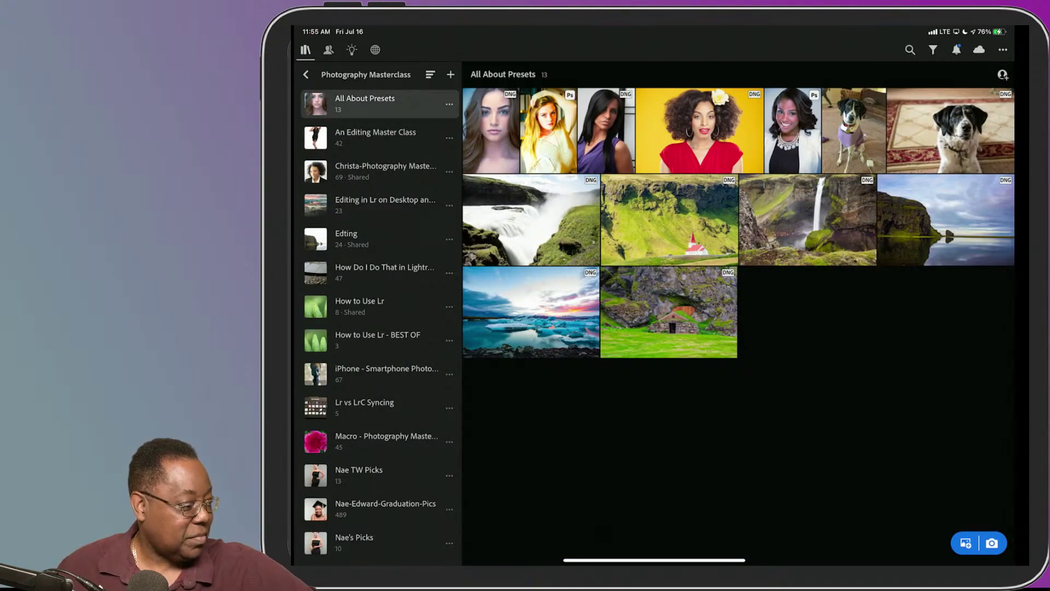
# Open the landscape of the dark cliff reflected in still water and display the saved presets for it
pyautogui.click(939, 221)
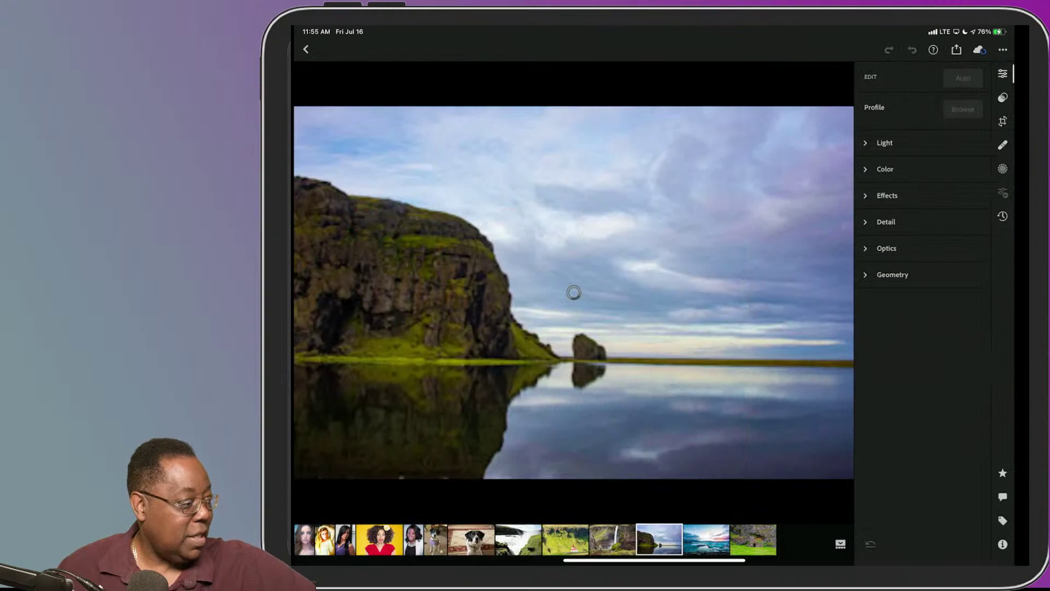
pyautogui.click(1002, 97)
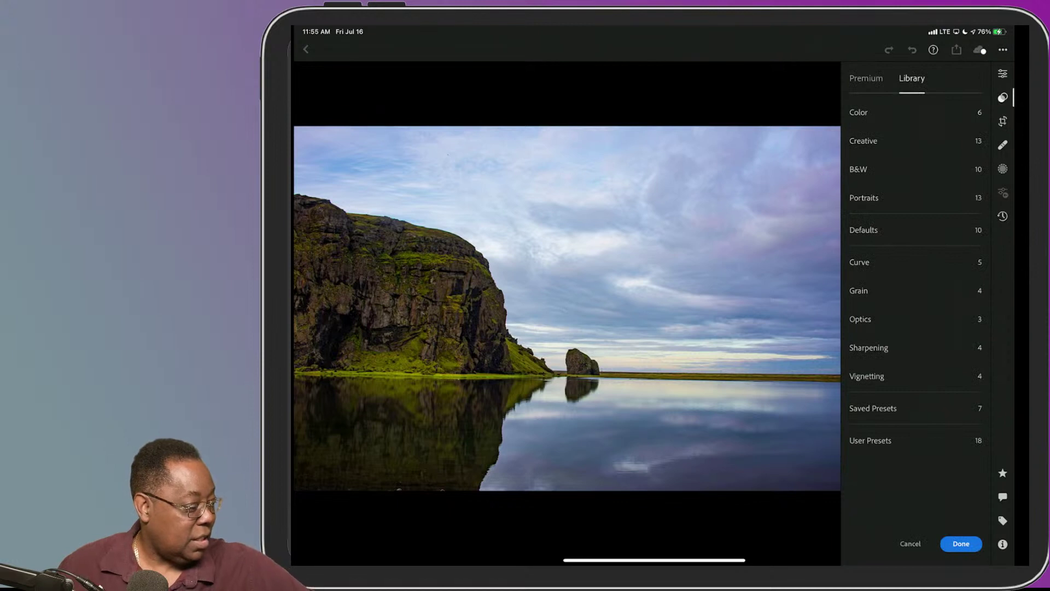
pyautogui.click(896, 408)
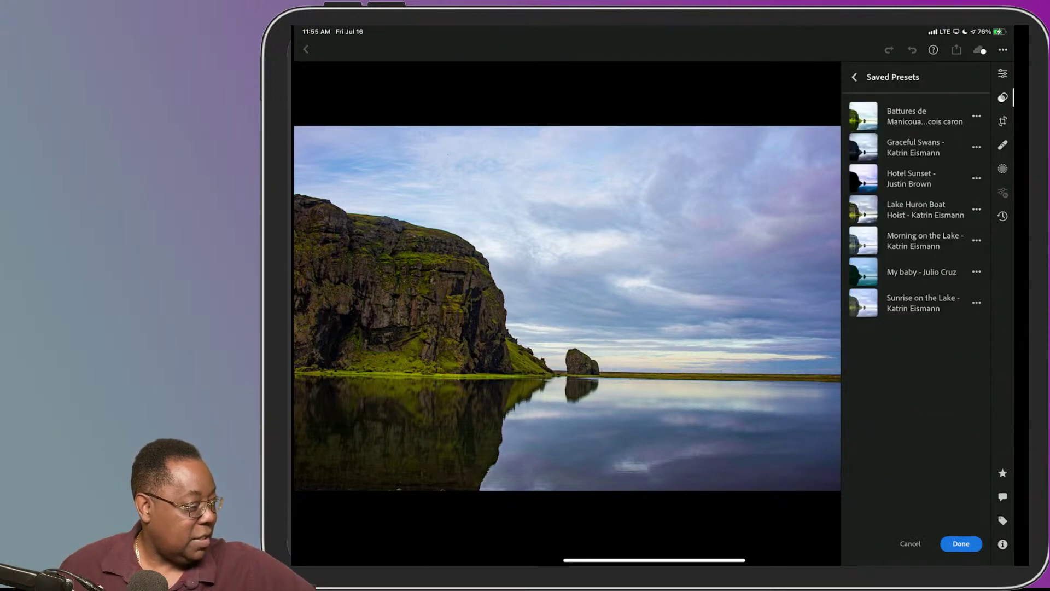
# Try the saved presets one after another on the cliff landscape, ending with Sunrise on the Lake
pyautogui.click(909, 112)
pyautogui.click(914, 148)
pyautogui.click(916, 181)
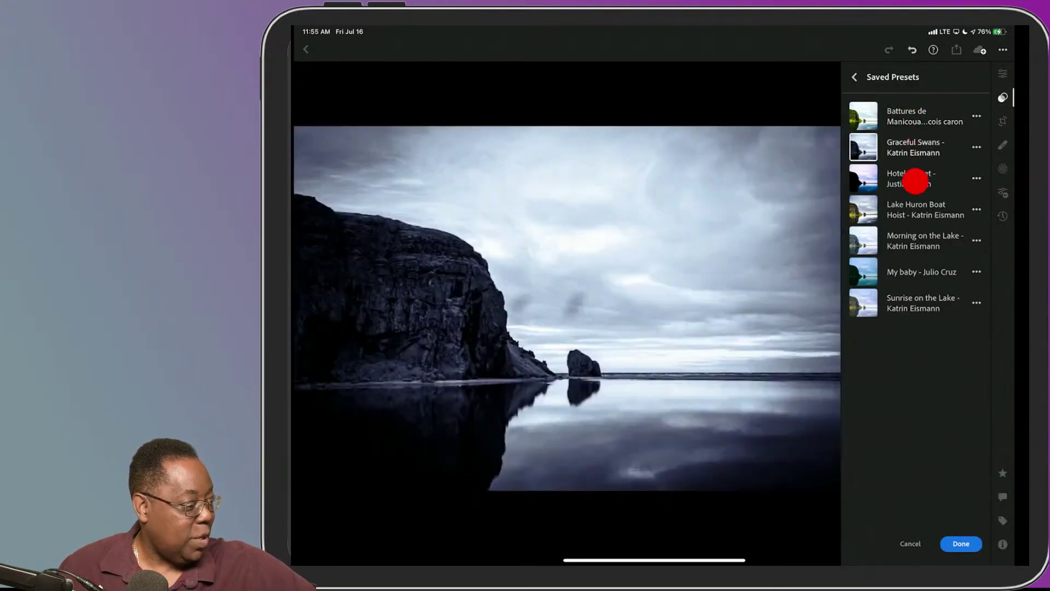
pyautogui.click(915, 148)
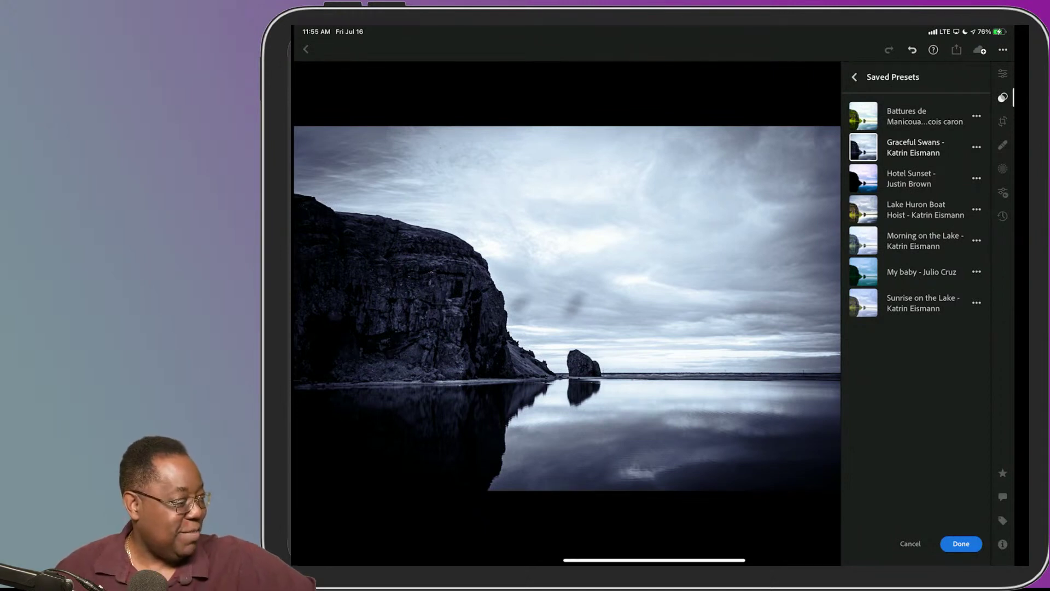
pyautogui.click(916, 210)
pyautogui.click(914, 237)
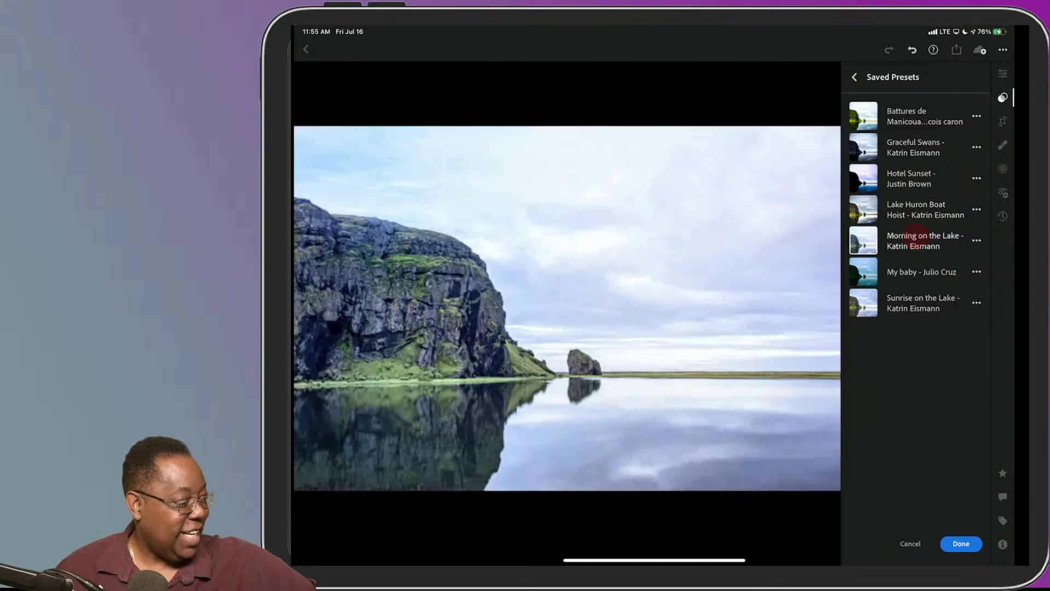
pyautogui.click(922, 272)
pyautogui.click(908, 304)
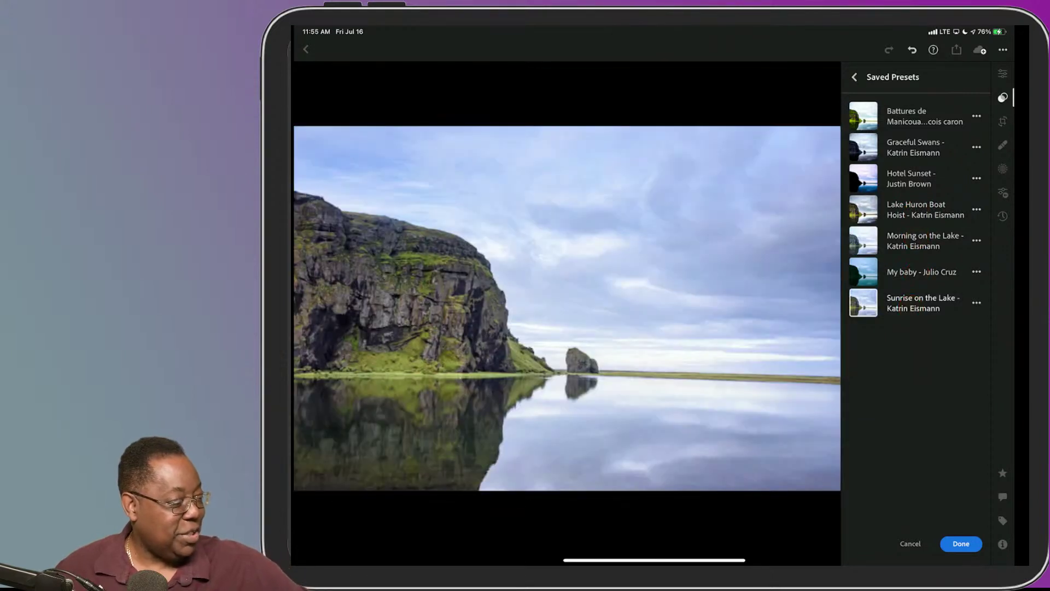